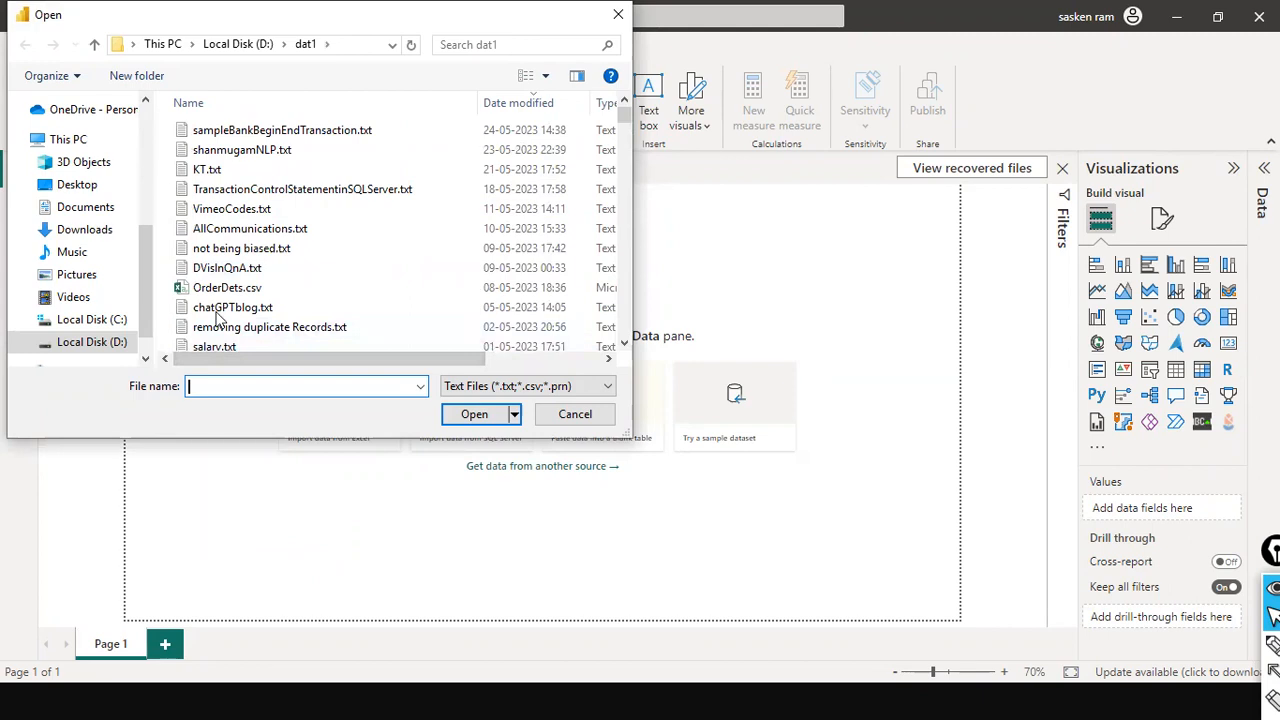
- Open the sales_w04.csv file from the dat1 folder as a text data source
{"action": "type", "text": "sales"}
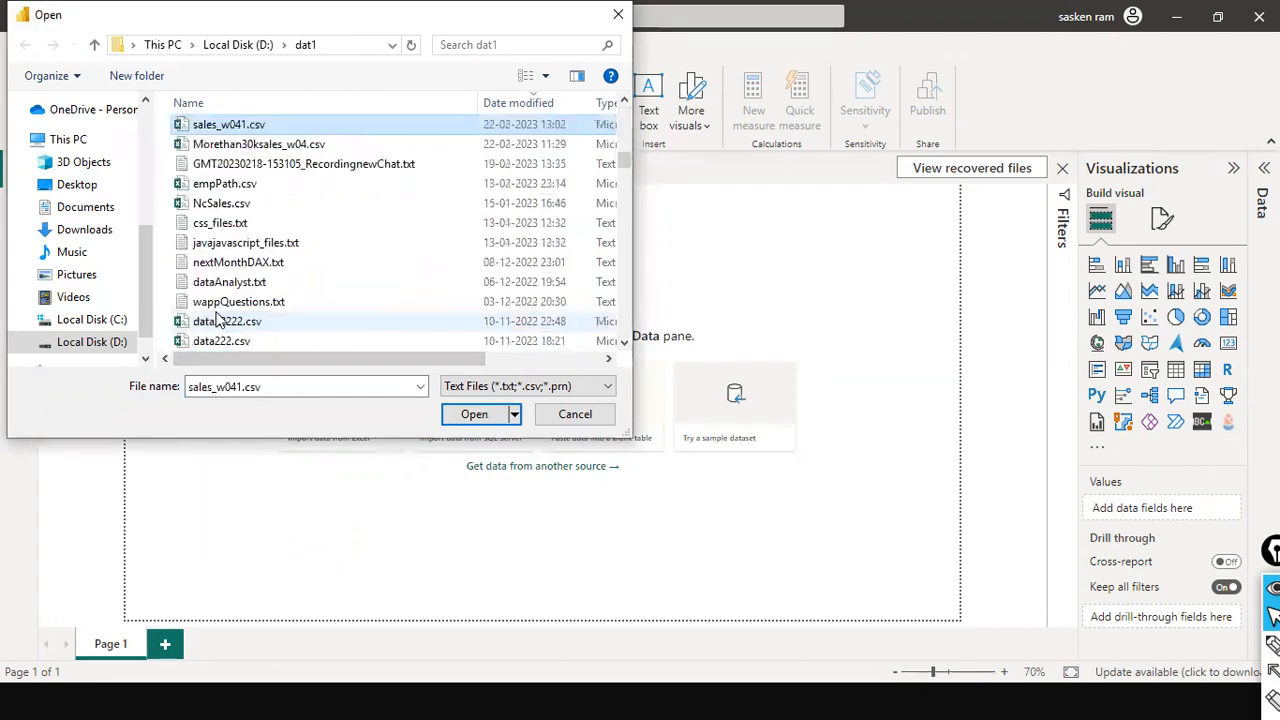
{"action": "type", "text": "byCustomer"}
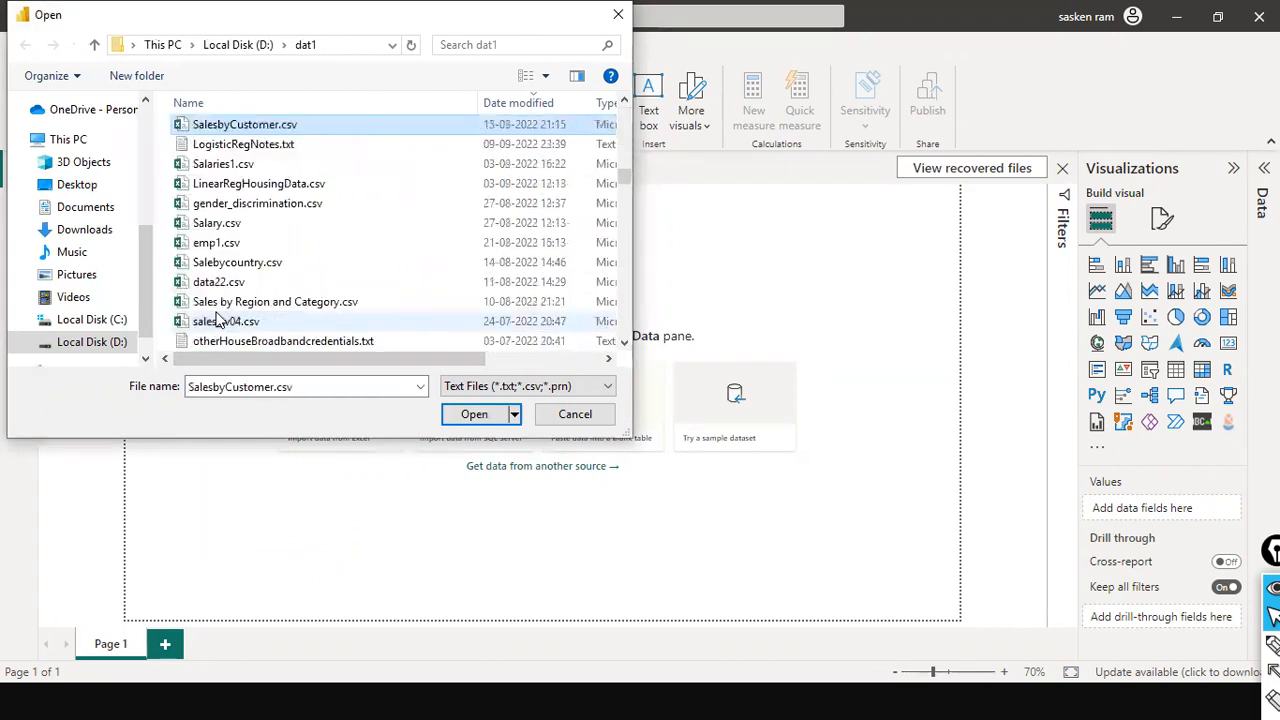
{"action": "type", "text": "sales_w04"}
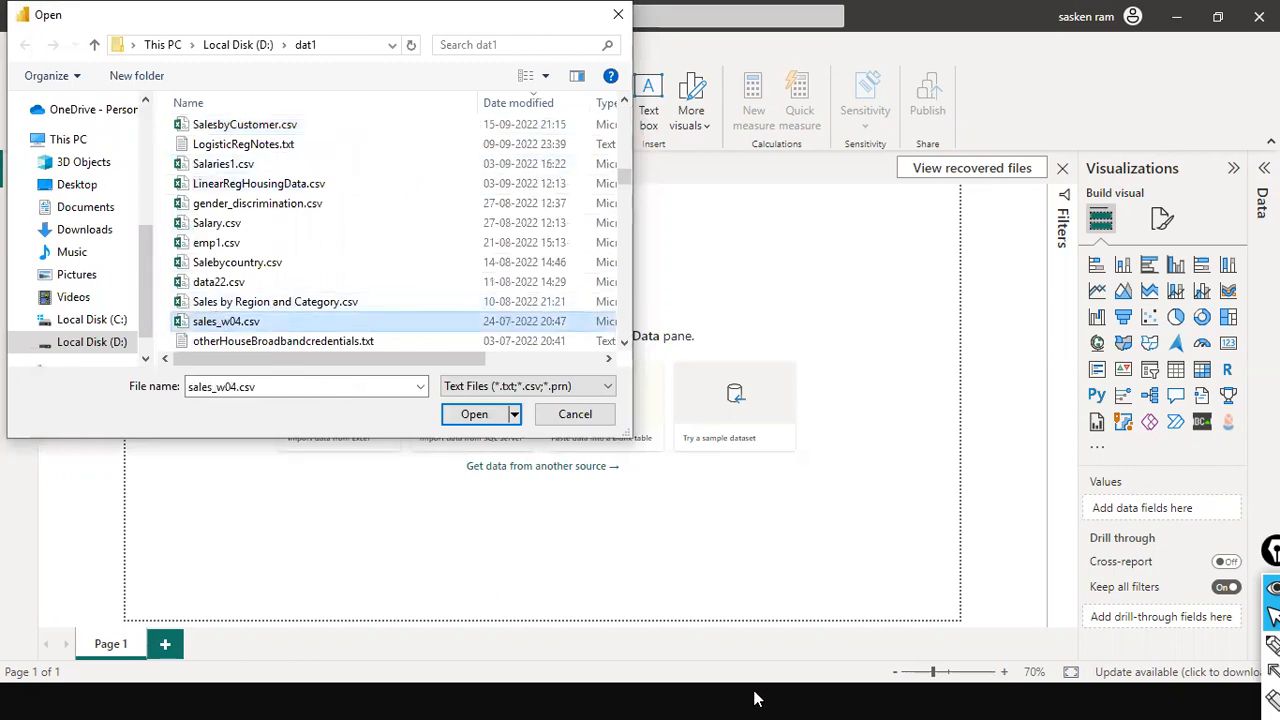
{"action": "left_click", "coordinate": [459, 414]}
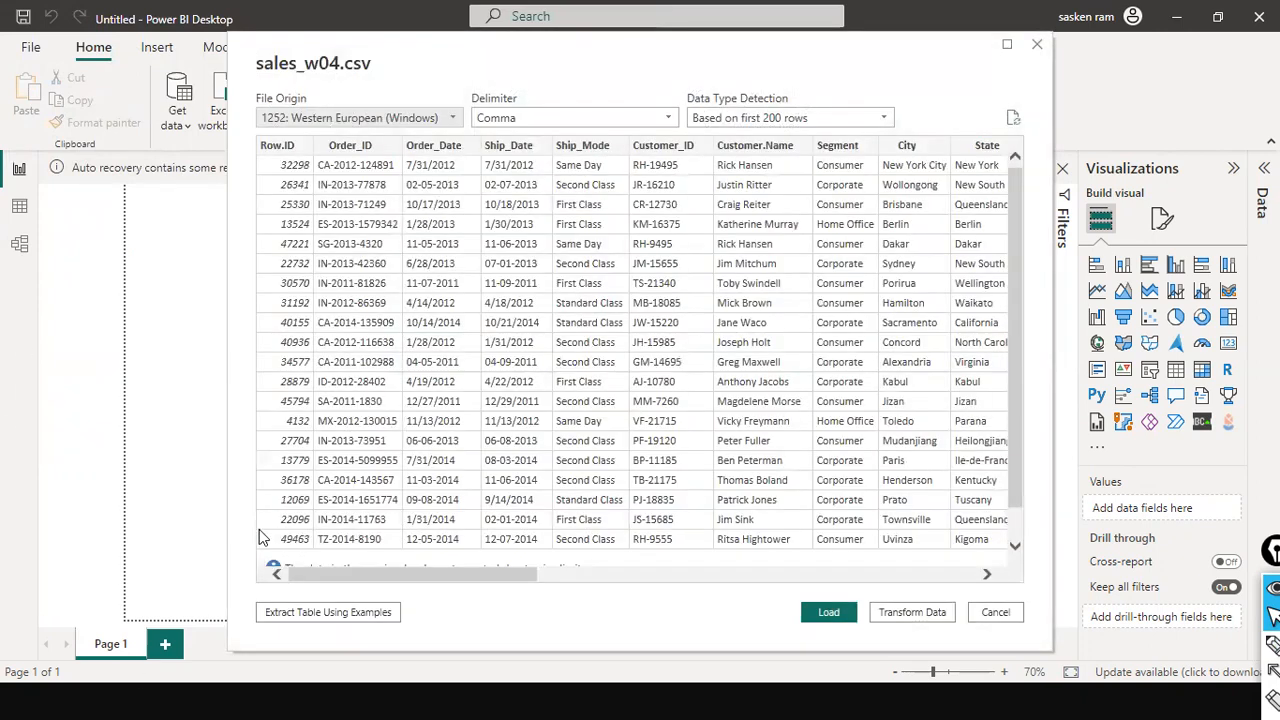
- Examine the rows and all columns of the sales_w04.csv preview, from Row.ID through Return
{"action": "left_click_drag", "start_coordinate": [459, 575], "coordinate": [300, 560]}
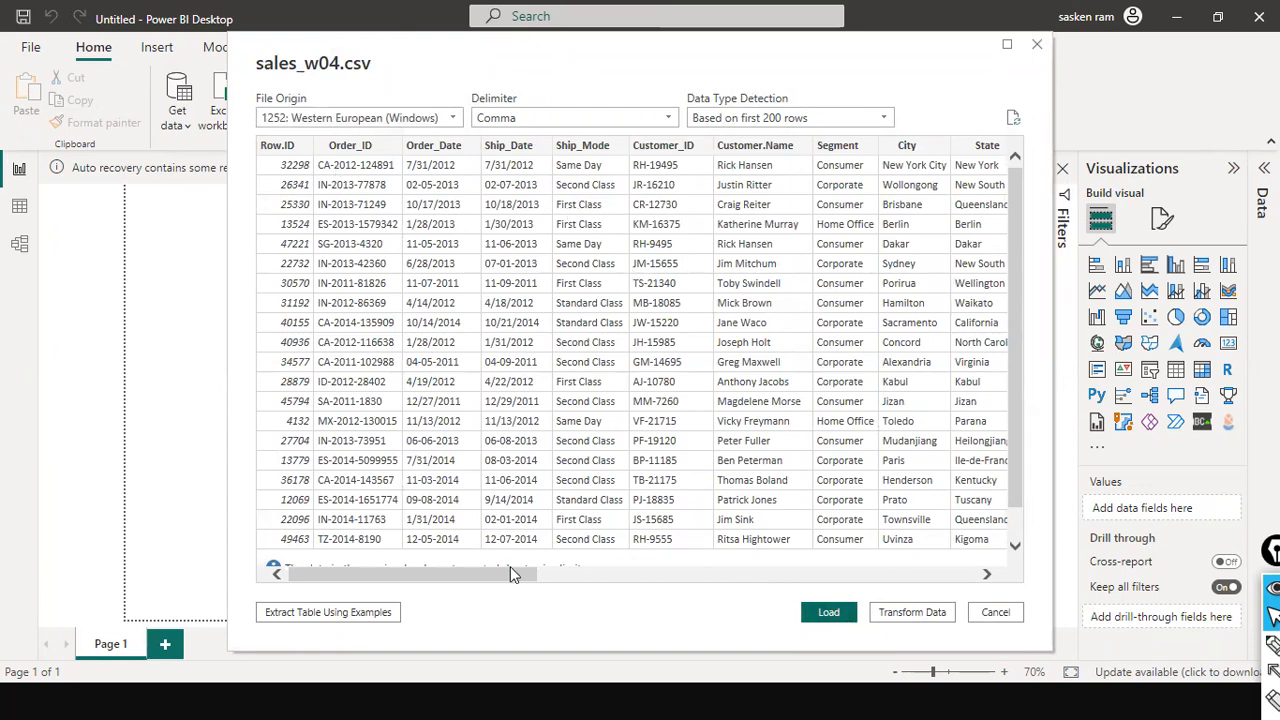
{"action": "left_click_drag", "start_coordinate": [253, 41], "coordinate": [150, 178]}
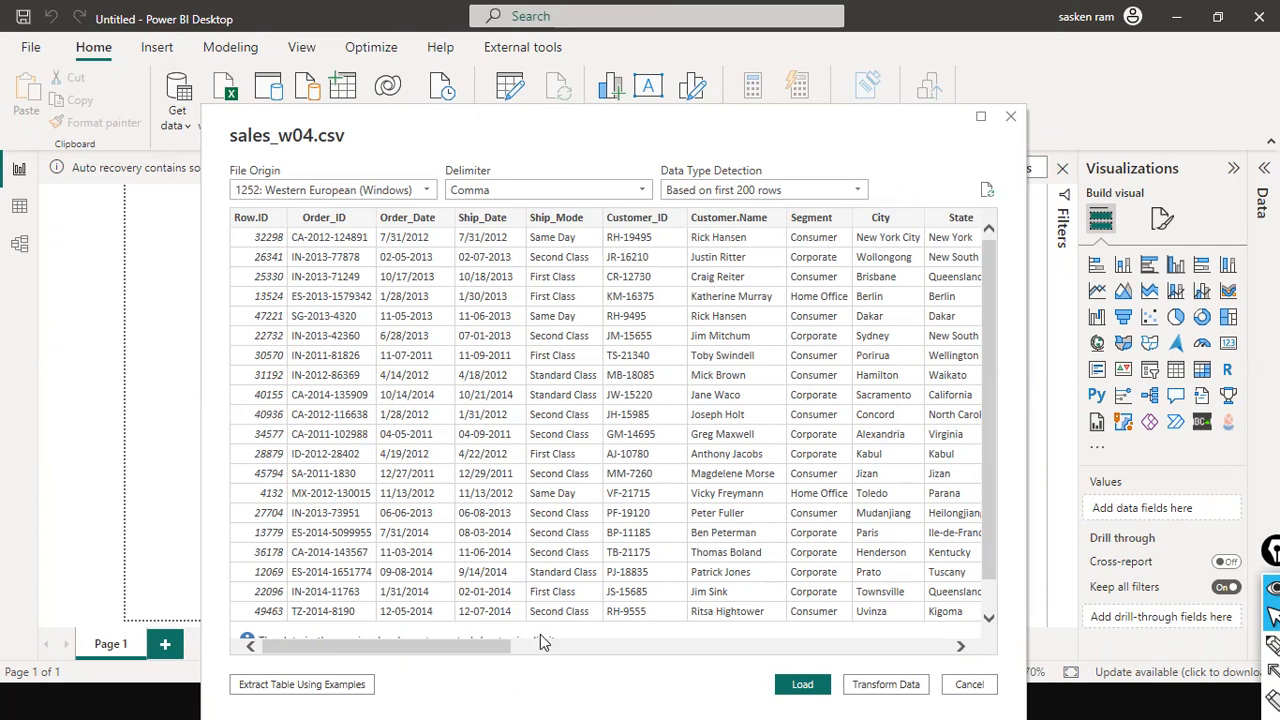
{"action": "left_click", "coordinate": [538, 643]}
{"action": "left_click_drag", "start_coordinate": [538, 643], "coordinate": [113, 605]}
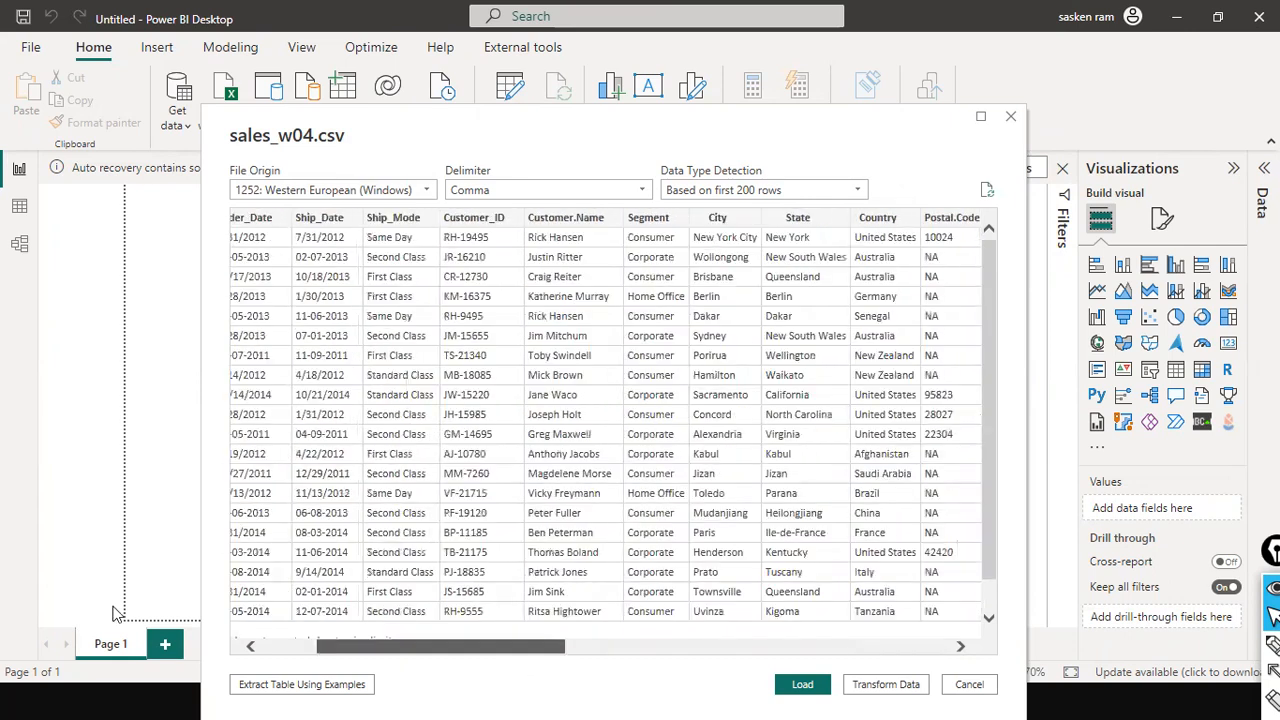
{"action": "scroll", "coordinate": [297, 343], "scroll_direction": "down", "scroll_amount": 1}
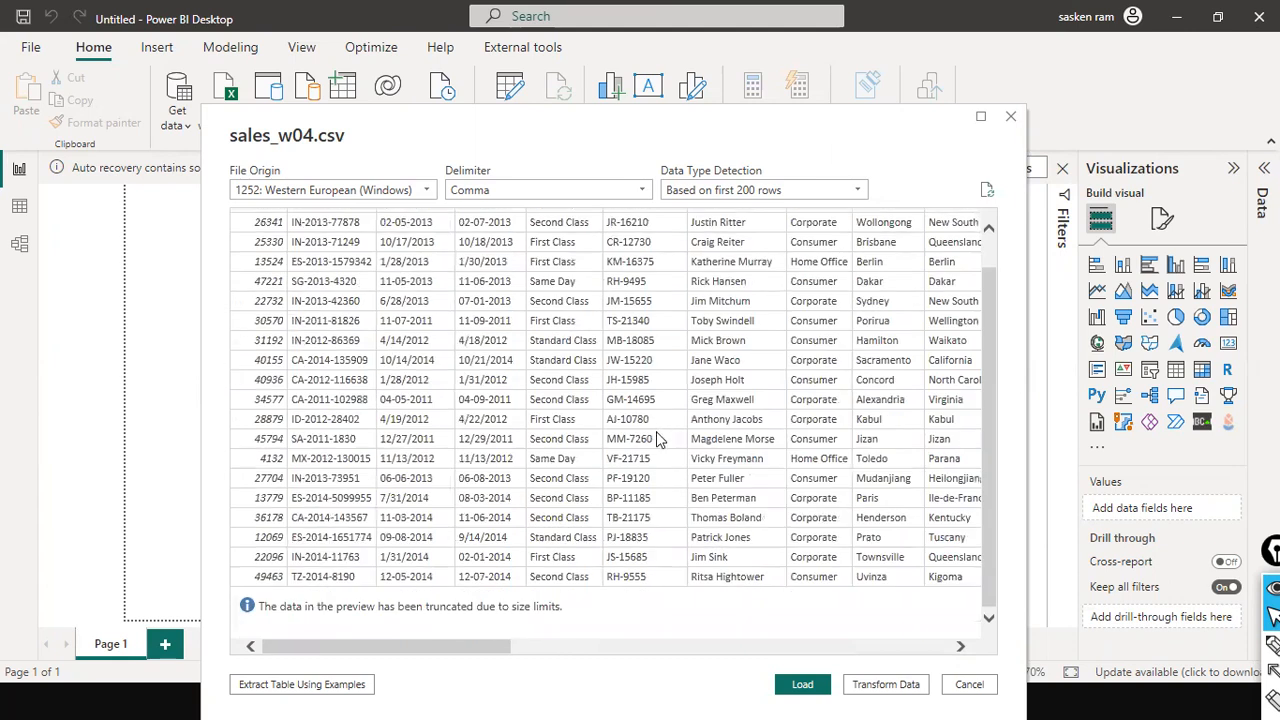
{"action": "scroll", "coordinate": [330, 350], "scroll_direction": "up", "scroll_amount": 1}
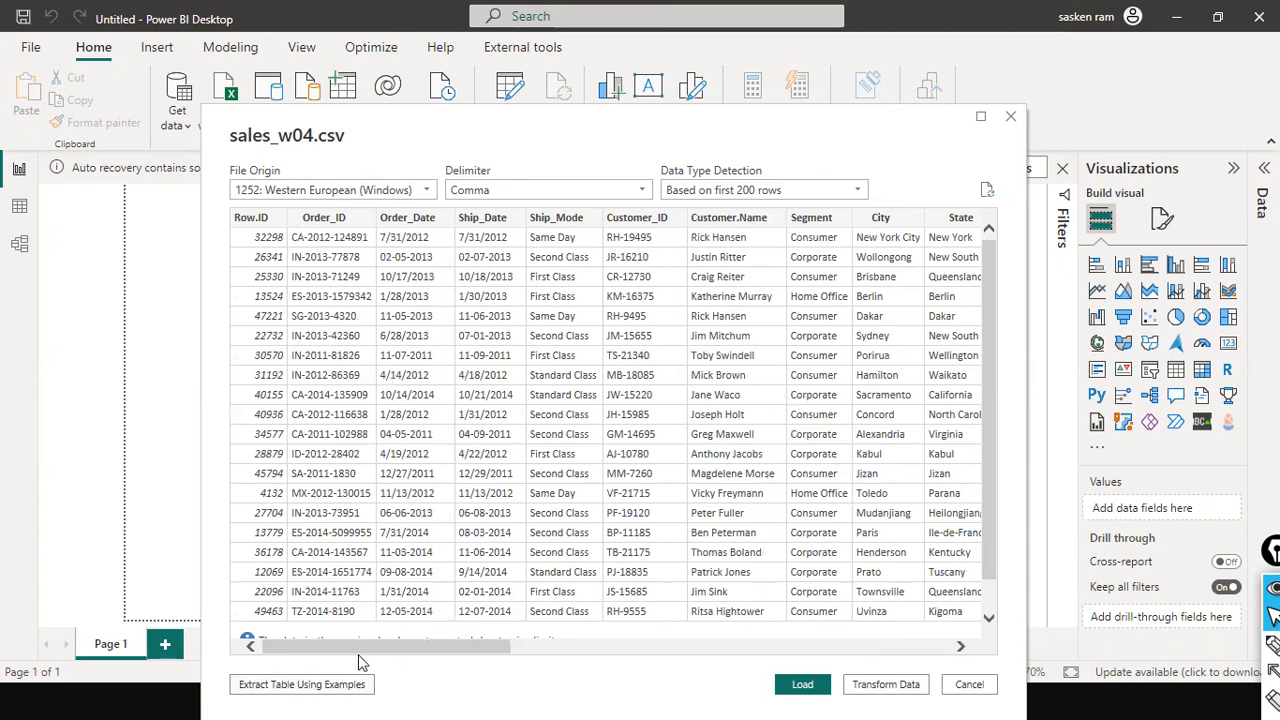
{"action": "left_click_drag", "start_coordinate": [422, 647], "coordinate": [622, 648]}
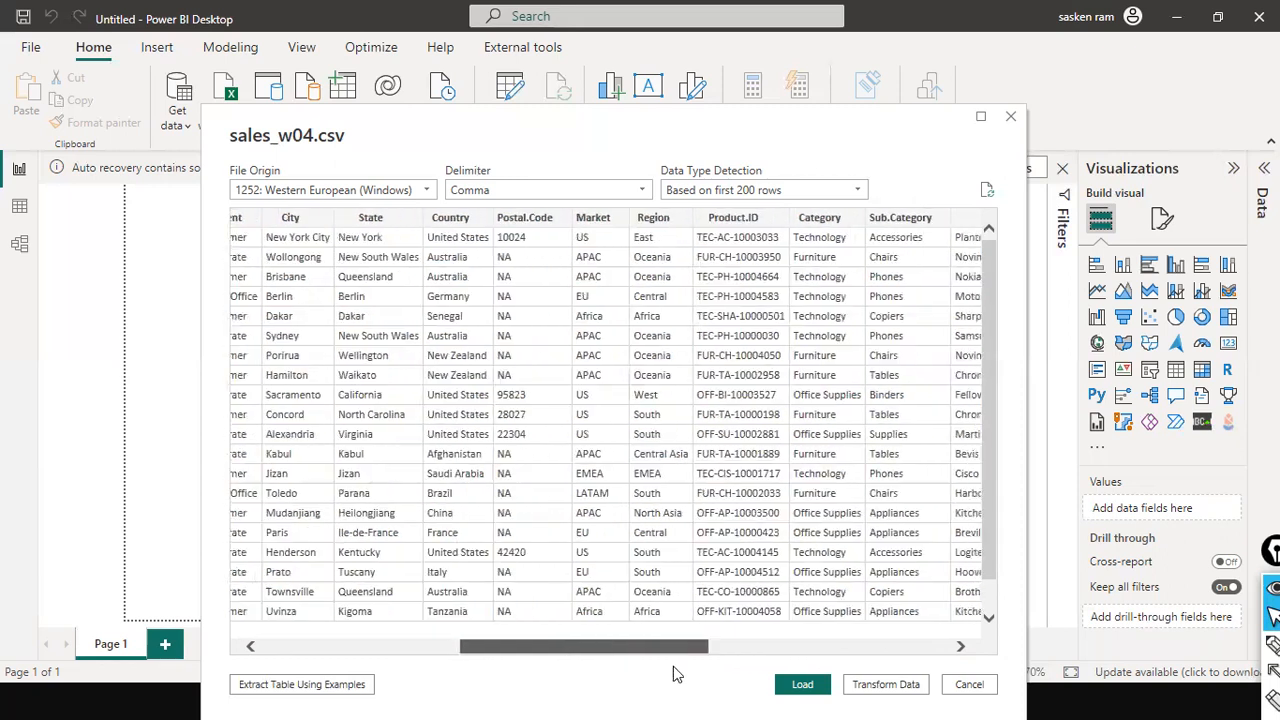
{"action": "scroll", "coordinate": [673, 666], "scroll_direction": "right", "scroll_amount": 8}
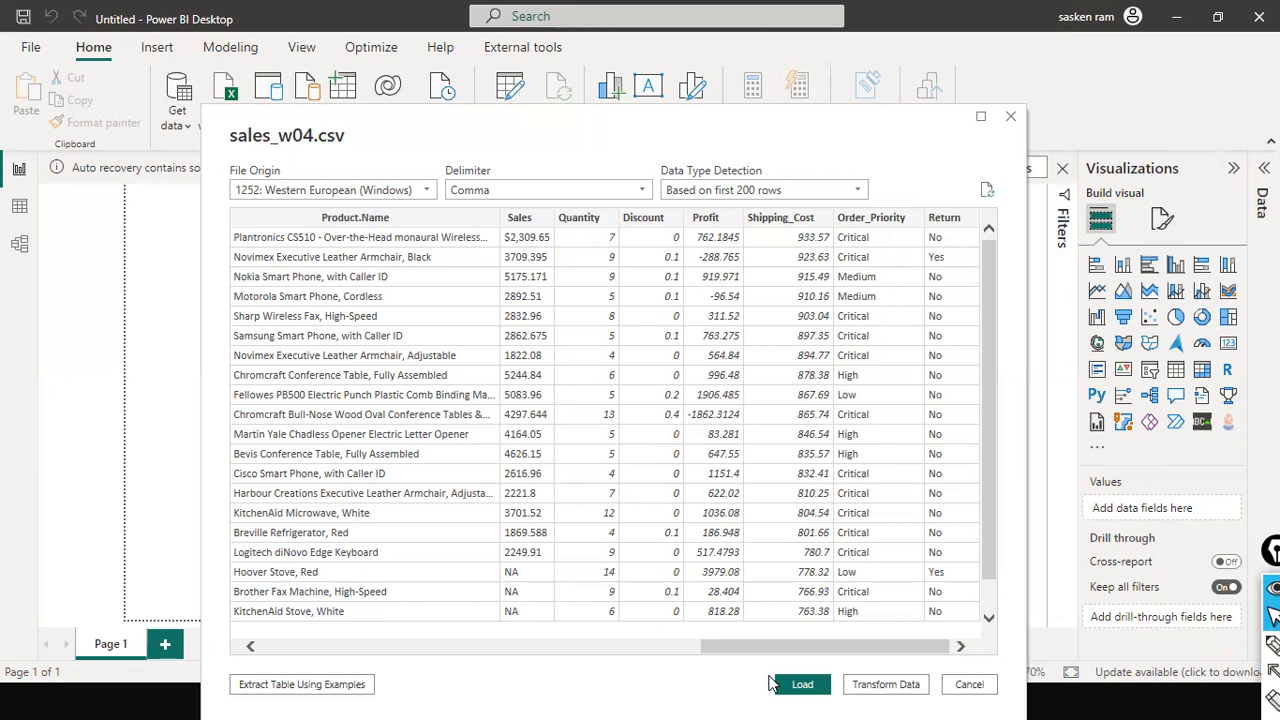
{"action": "left_click_drag", "start_coordinate": [770, 648], "coordinate": [956, 587]}
{"action": "scroll", "coordinate": [560, 560], "scroll_direction": "down", "scroll_amount": 2}
{"action": "scroll", "coordinate": [560, 530], "scroll_direction": "up", "scroll_amount": 2}
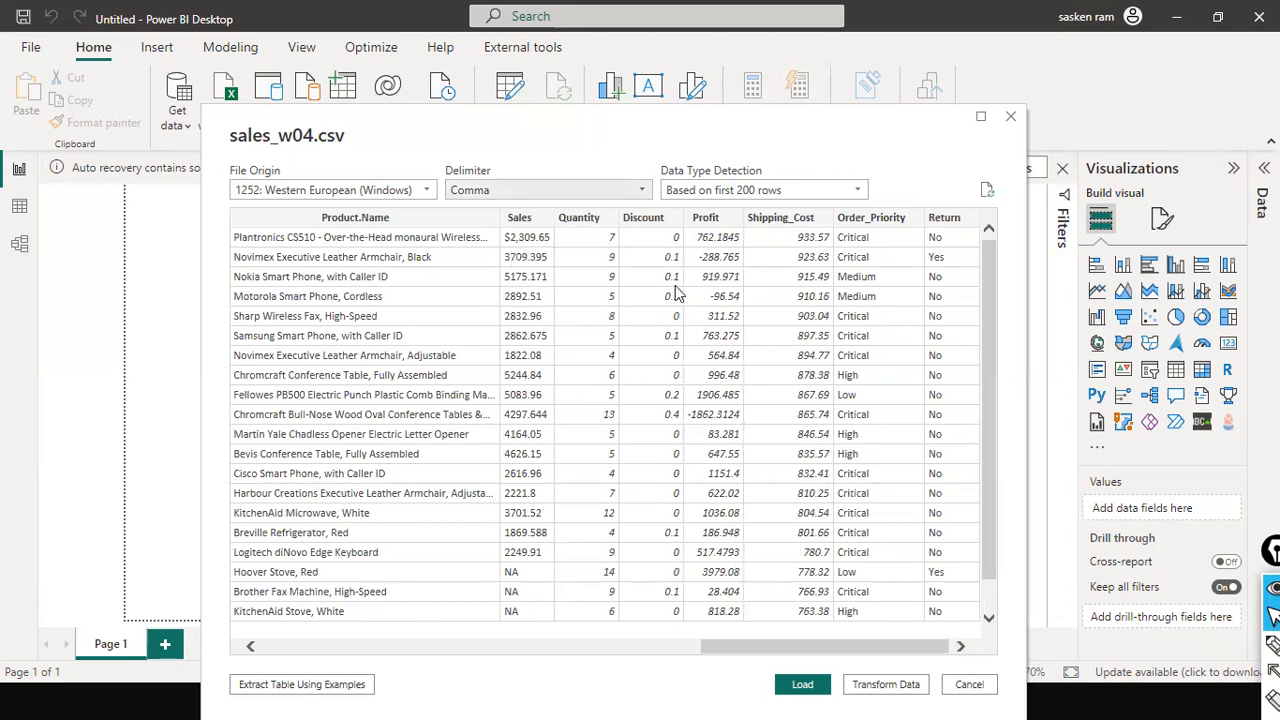
{"action": "left_click", "coordinate": [575, 645]}
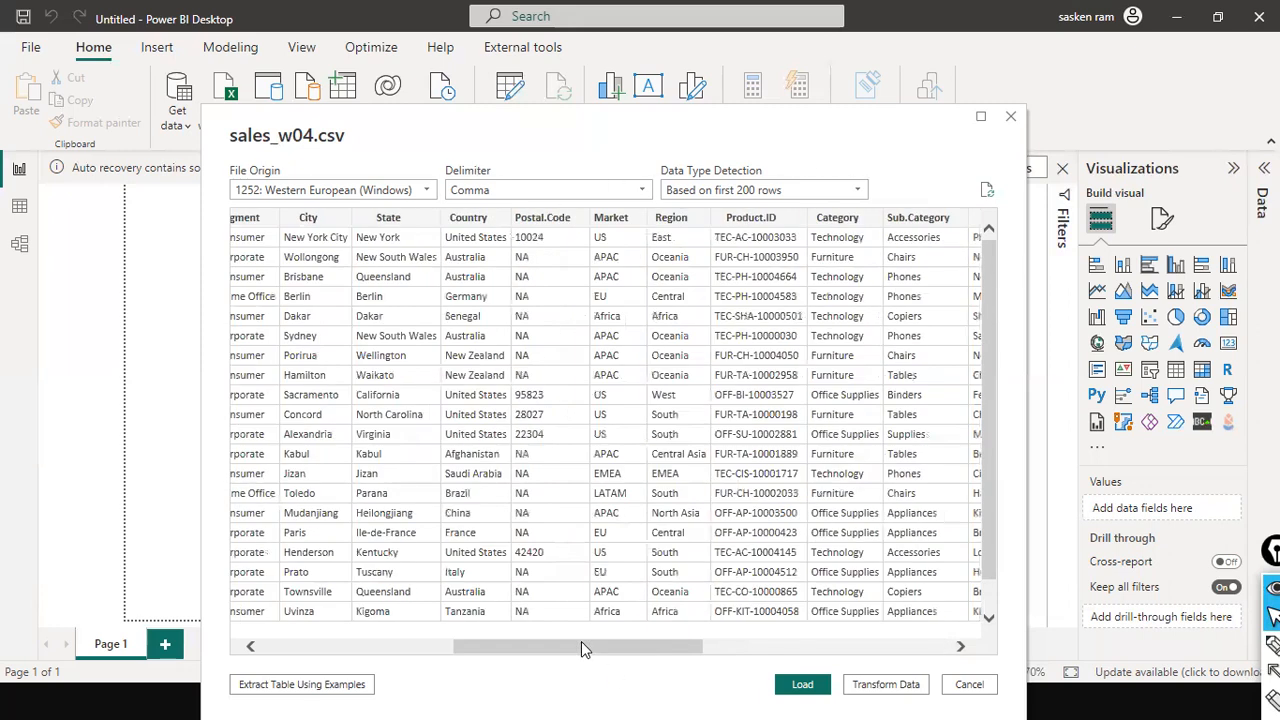
- Load the sales_w04.csv data into the report and expand the sales_w04 table to list its fields
{"action": "left_click", "coordinate": [802, 685]}
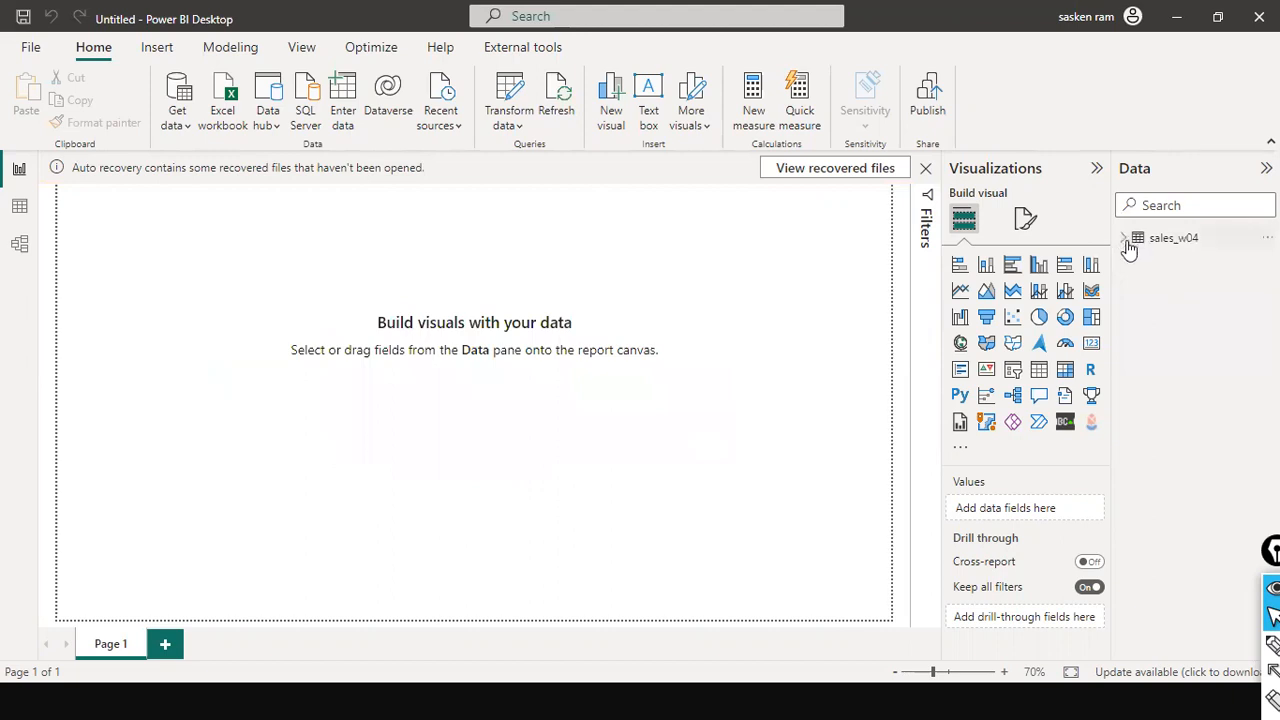
{"action": "left_click_drag", "start_coordinate": [1134, 96], "coordinate": [1127, 195]}
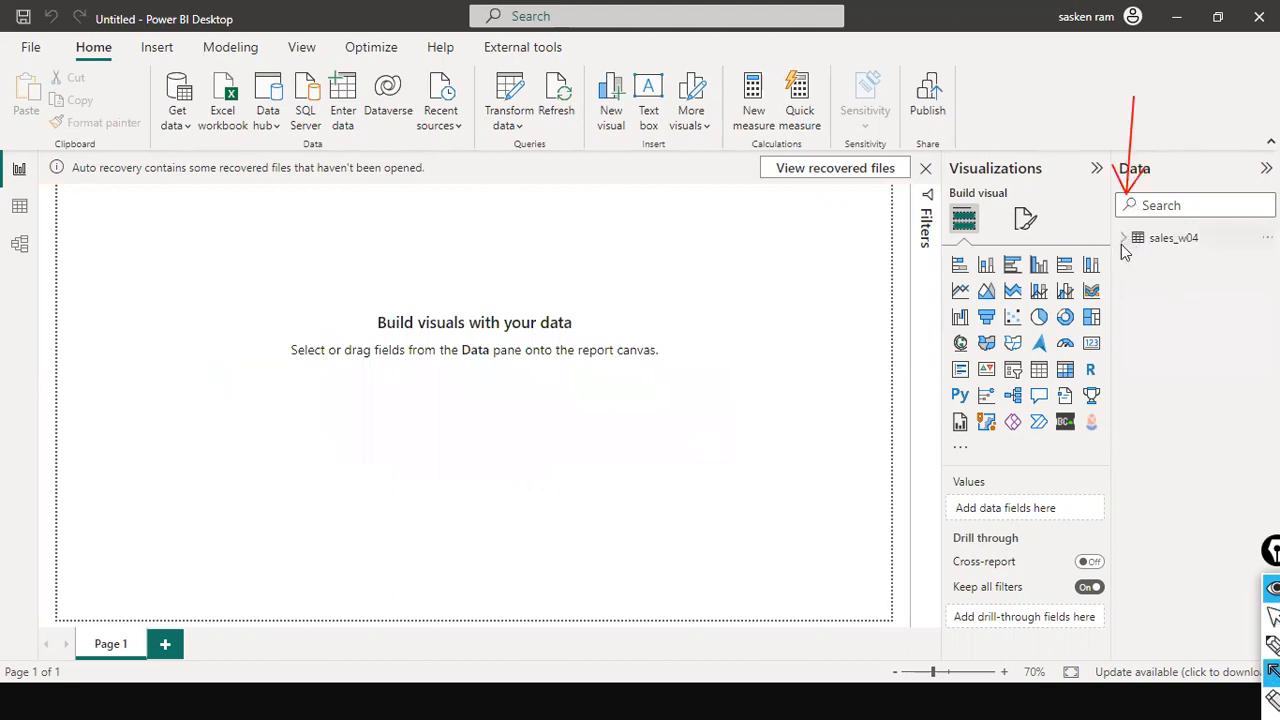
{"action": "left_click", "coordinate": [1122, 244]}
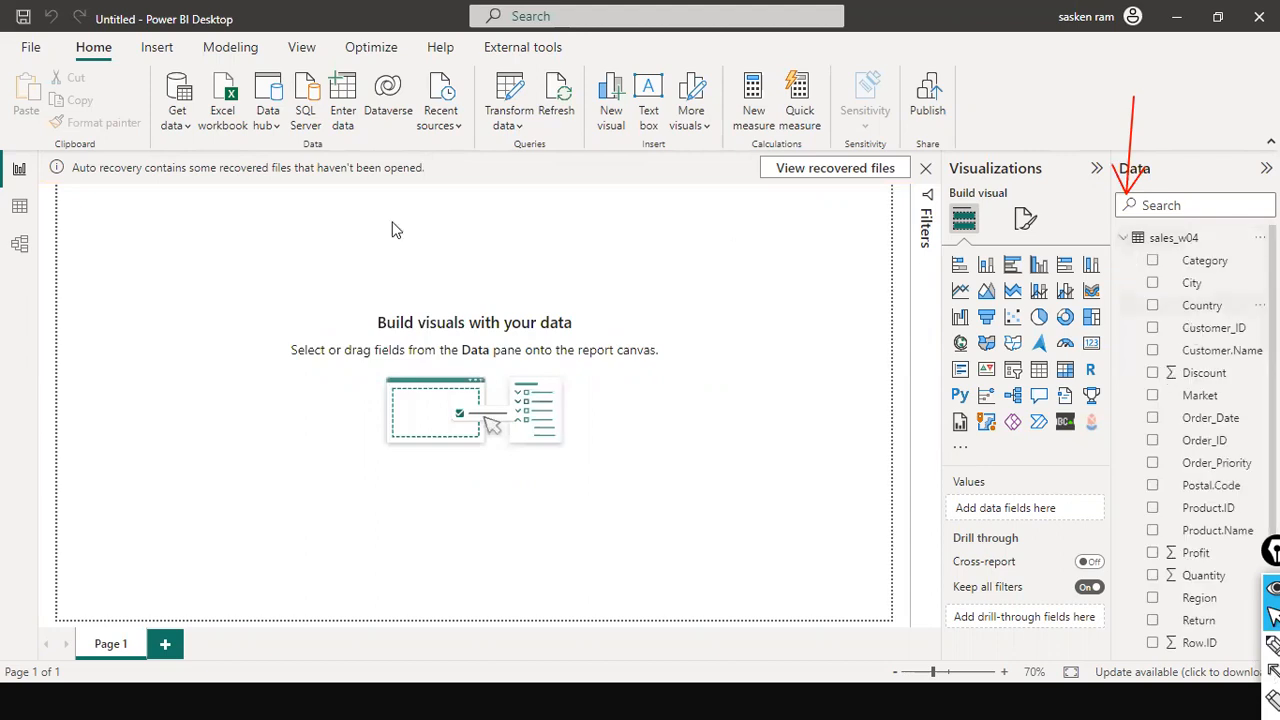
- Open the sales_w04 query in Power Query Editor and narrow the Queries and Query Settings panes to widen the data grid
{"action": "left_click", "coordinate": [31, 224]}
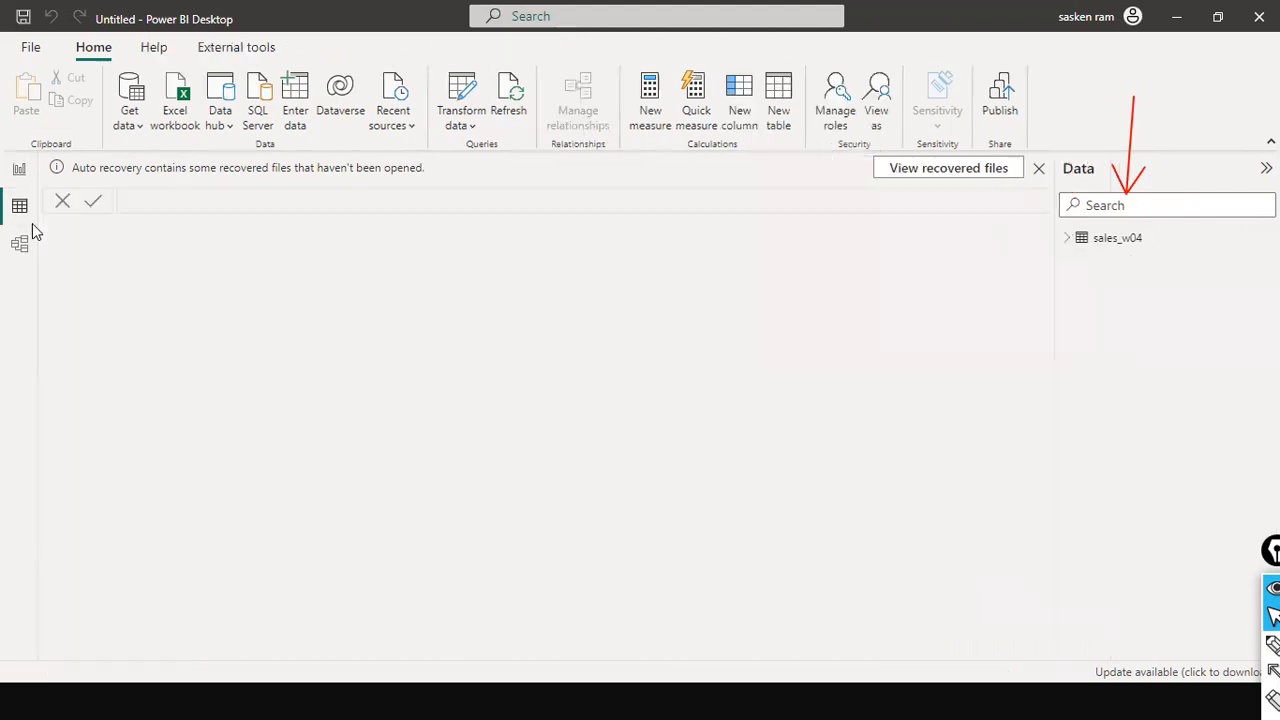
{"action": "left_click", "coordinate": [19, 169]}
{"action": "left_click", "coordinate": [518, 136]}
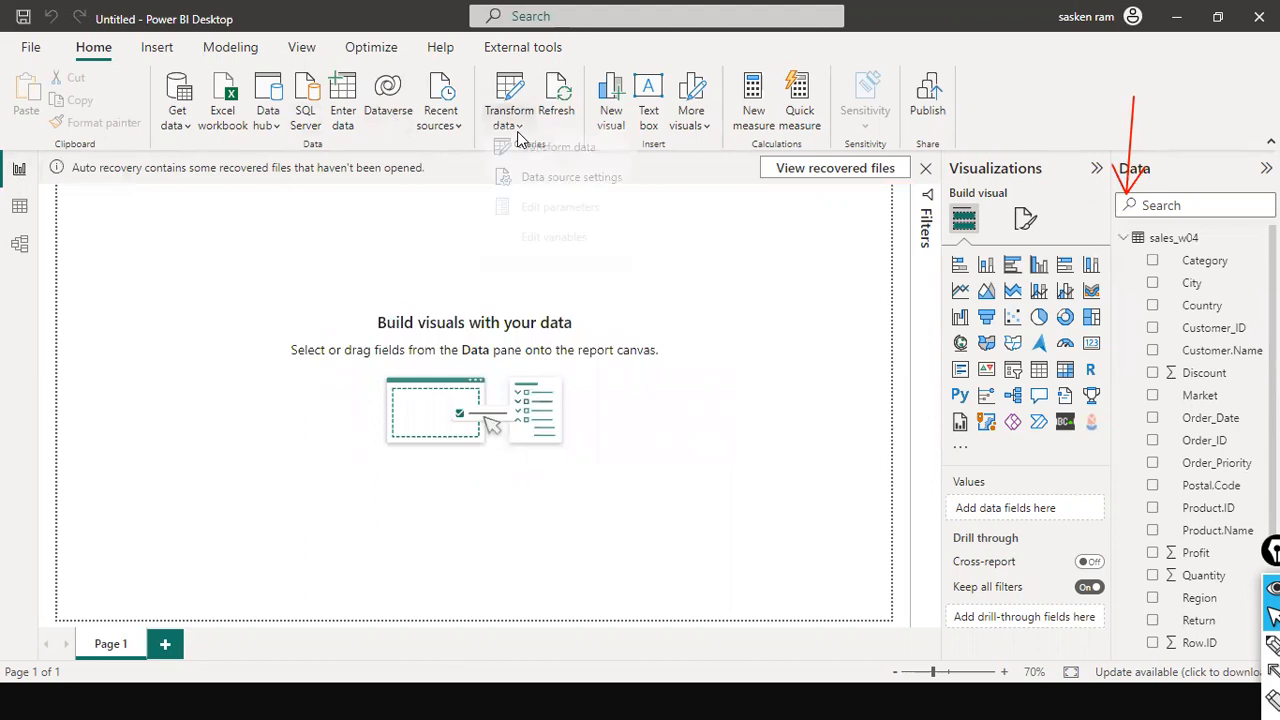
{"action": "left_click", "coordinate": [540, 162]}
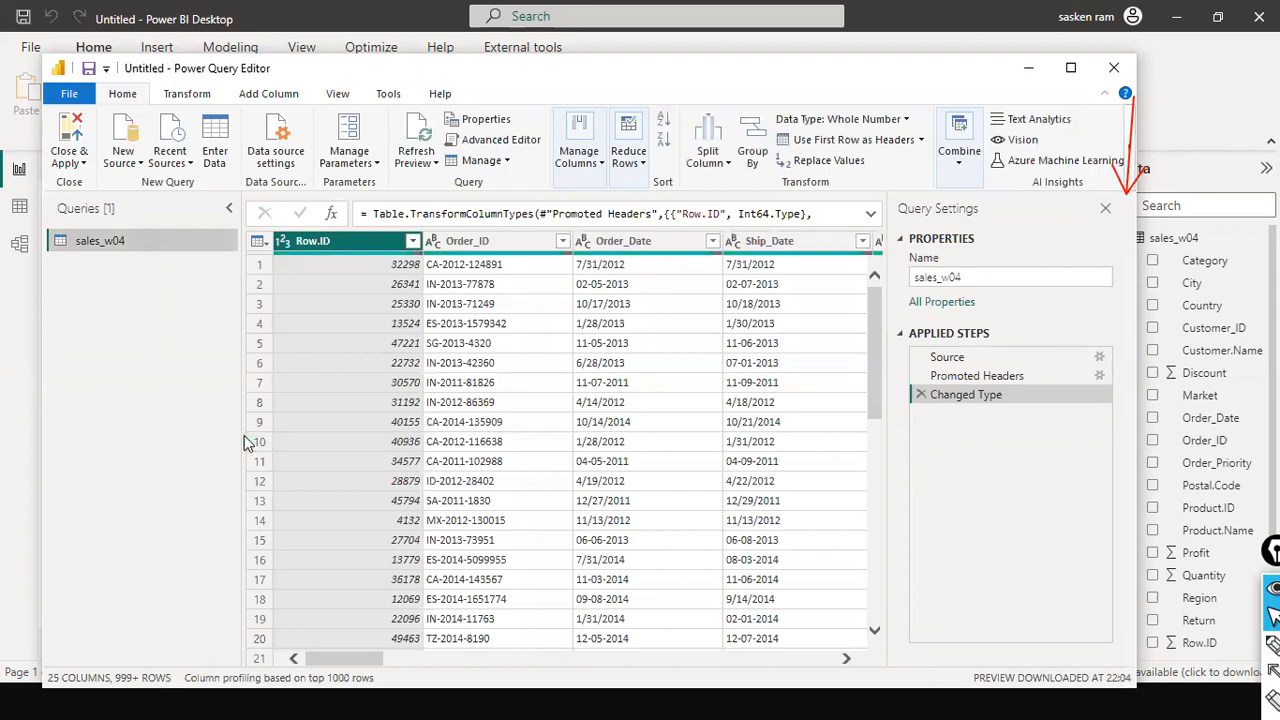
{"action": "left_click_drag", "start_coordinate": [243, 437], "coordinate": [165, 454]}
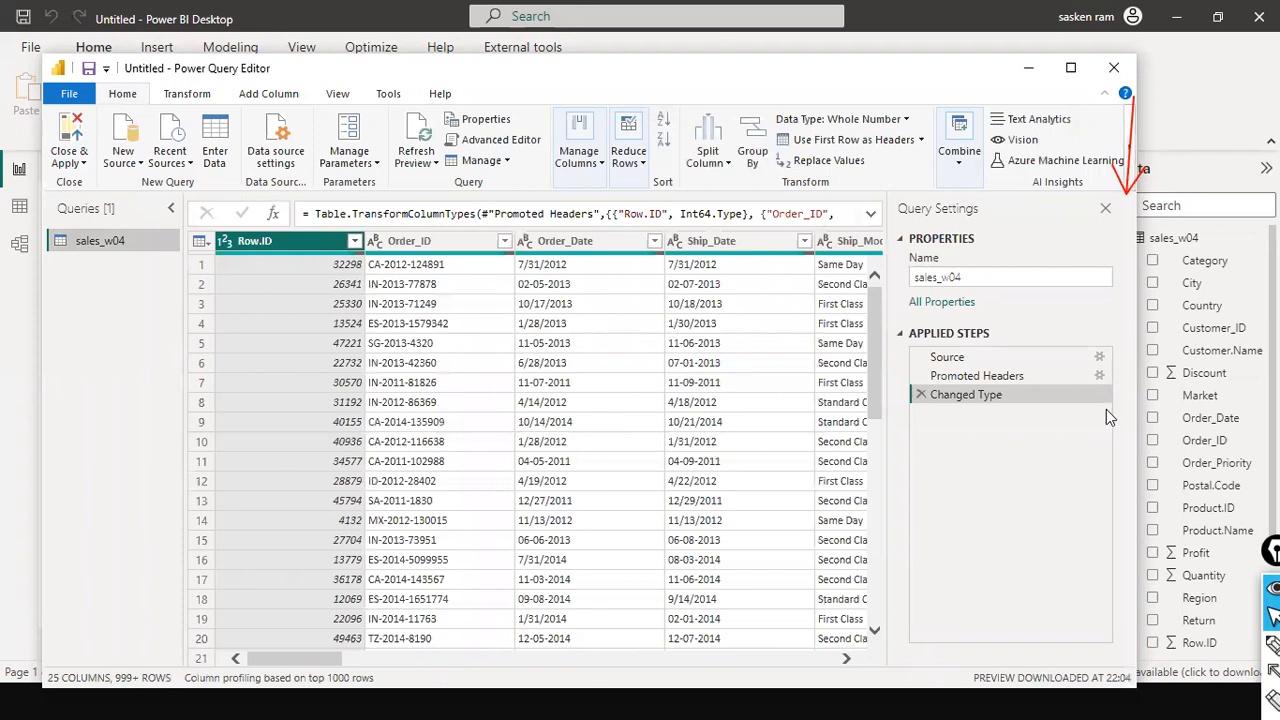
{"action": "left_click_drag", "start_coordinate": [900, 471], "coordinate": [1002, 468]}
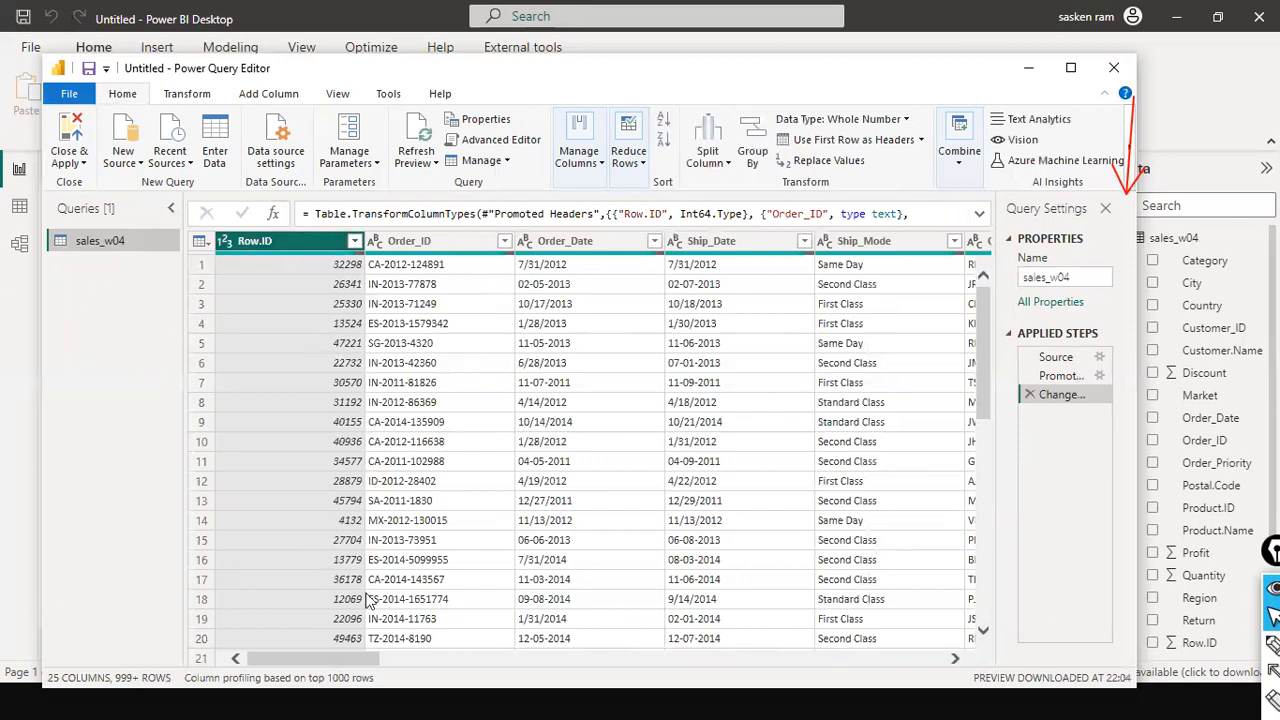
- Remove the Row.ID column from the sales_w04 query
{"action": "left_click", "coordinate": [274, 250]}
{"action": "mouse_move", "coordinate": [300, 253]}
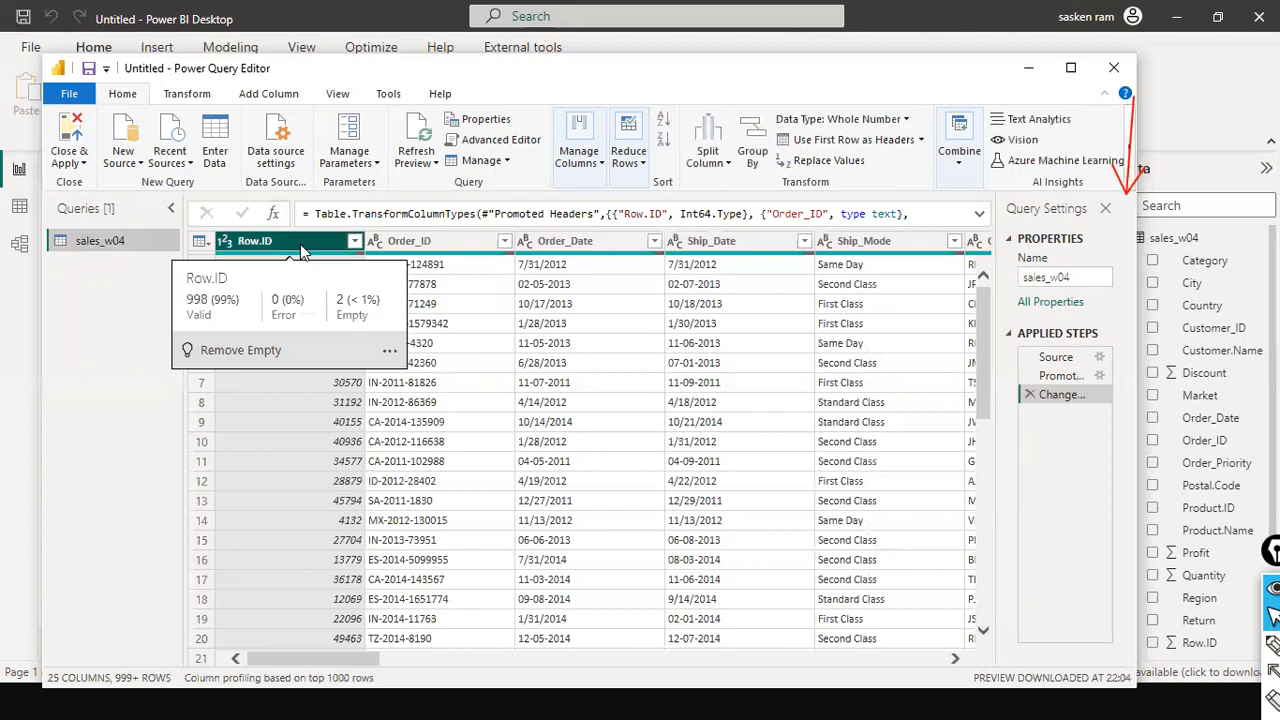
{"action": "right_click", "coordinate": [300, 244]}
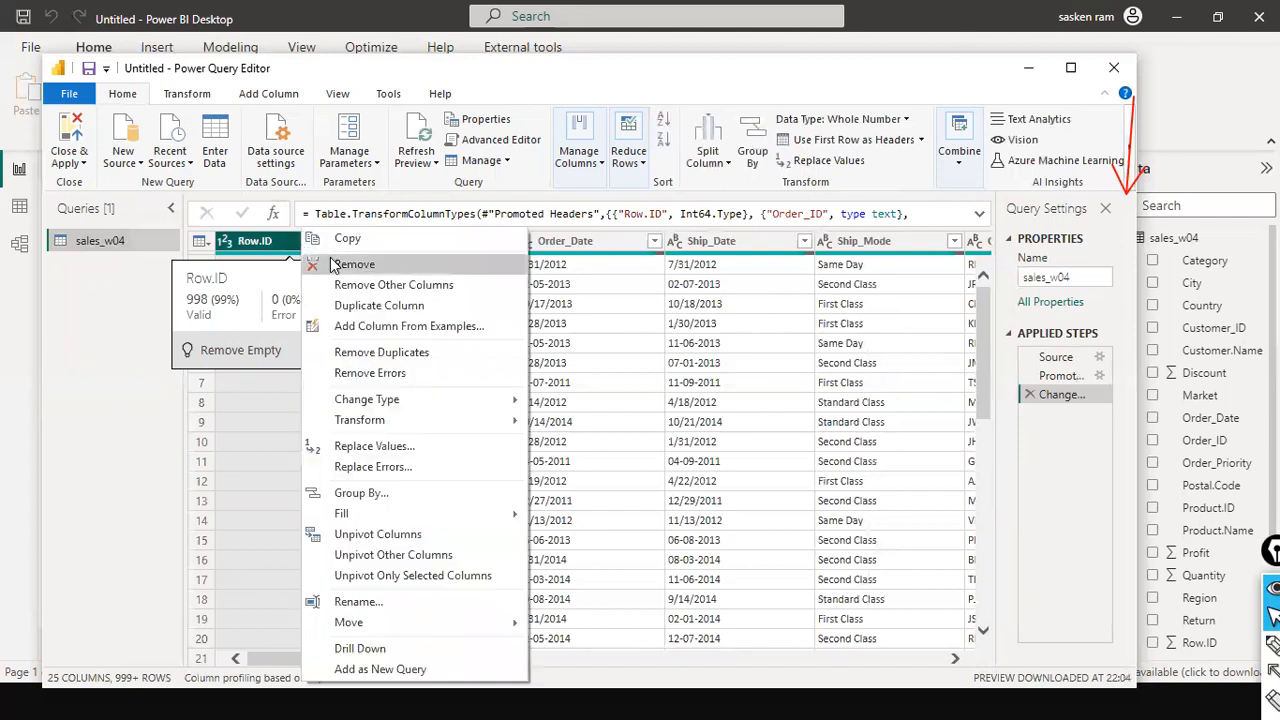
{"action": "key", "text": "Escape"}
{"action": "key", "text": "Delete"}
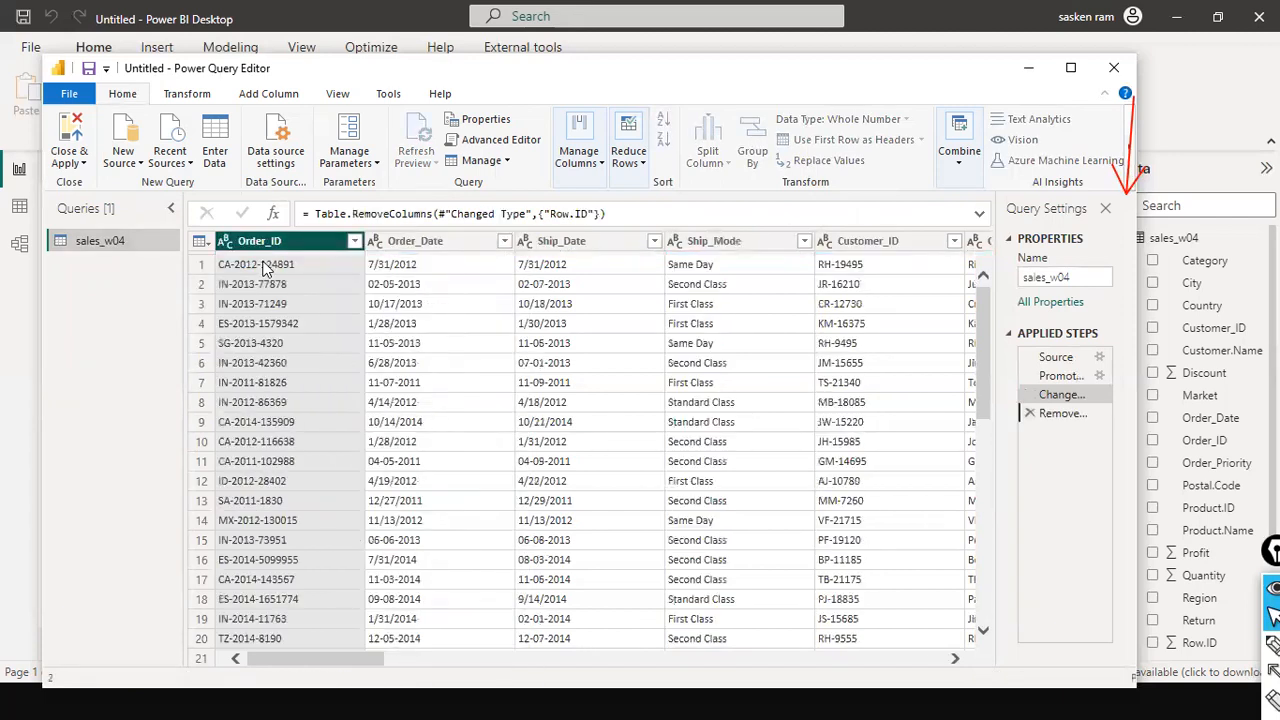
- Check the Row.ID column of the loaded sales_w04 table in the main window's data view, and return to Power Query Editor
{"action": "left_click", "coordinate": [8, 287]}
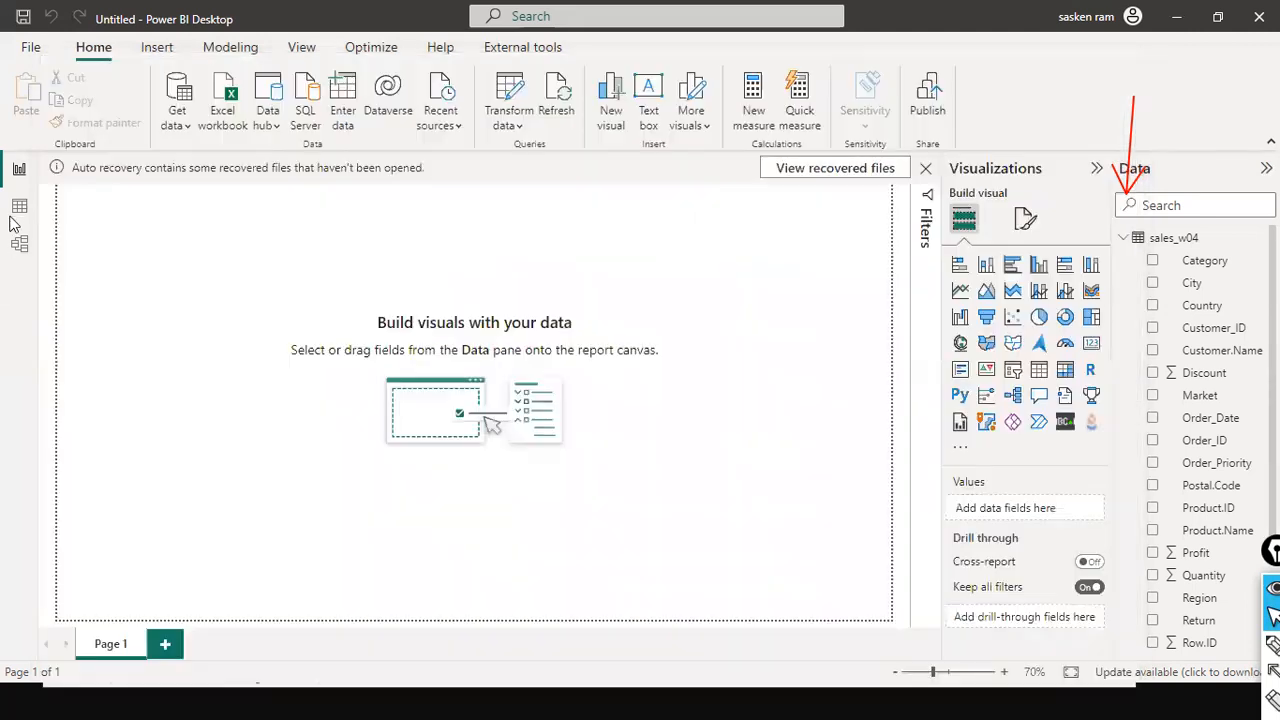
{"action": "left_click", "coordinate": [20, 212]}
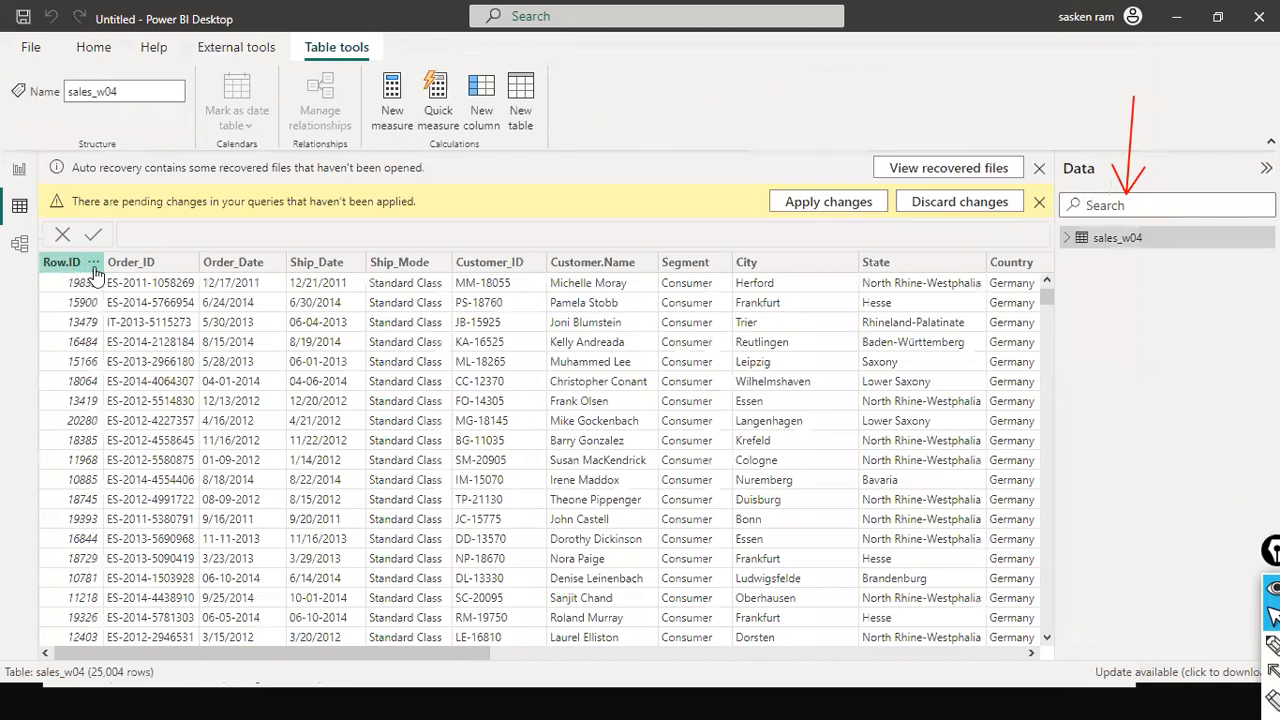
{"action": "right_click", "coordinate": [80, 268]}
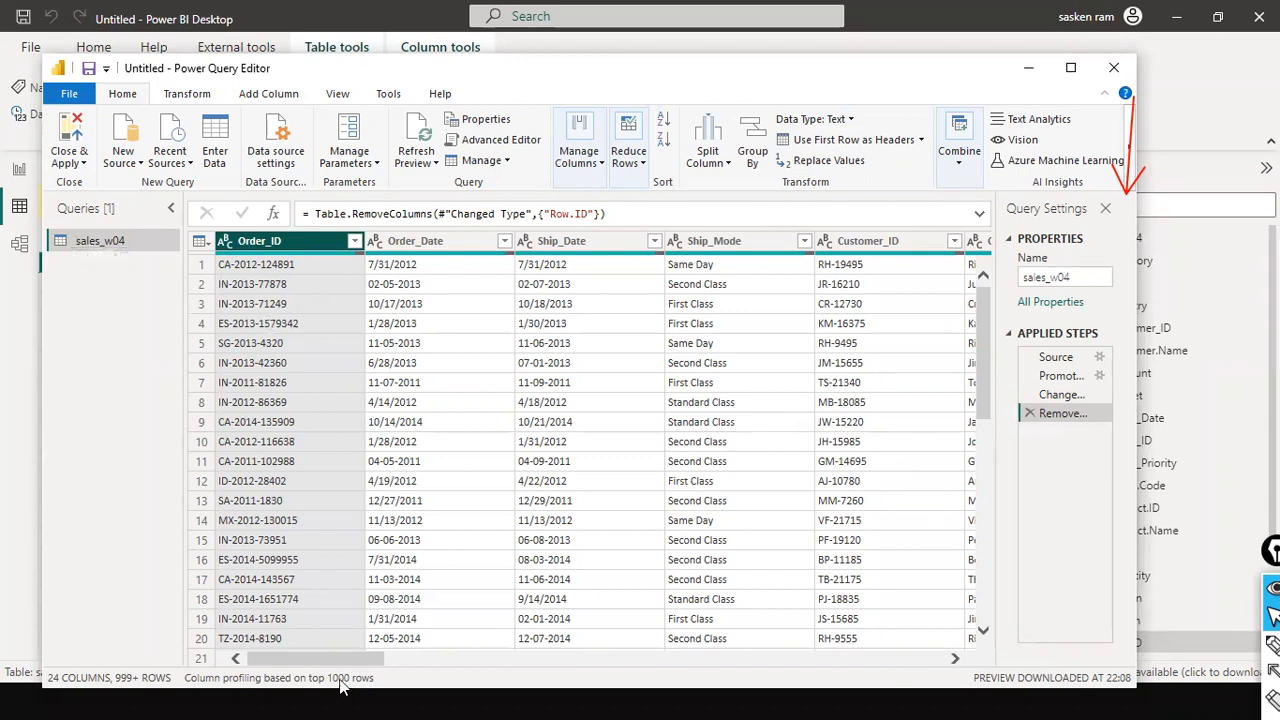
{"action": "left_click_drag", "start_coordinate": [340, 660], "coordinate": [88, 609]}
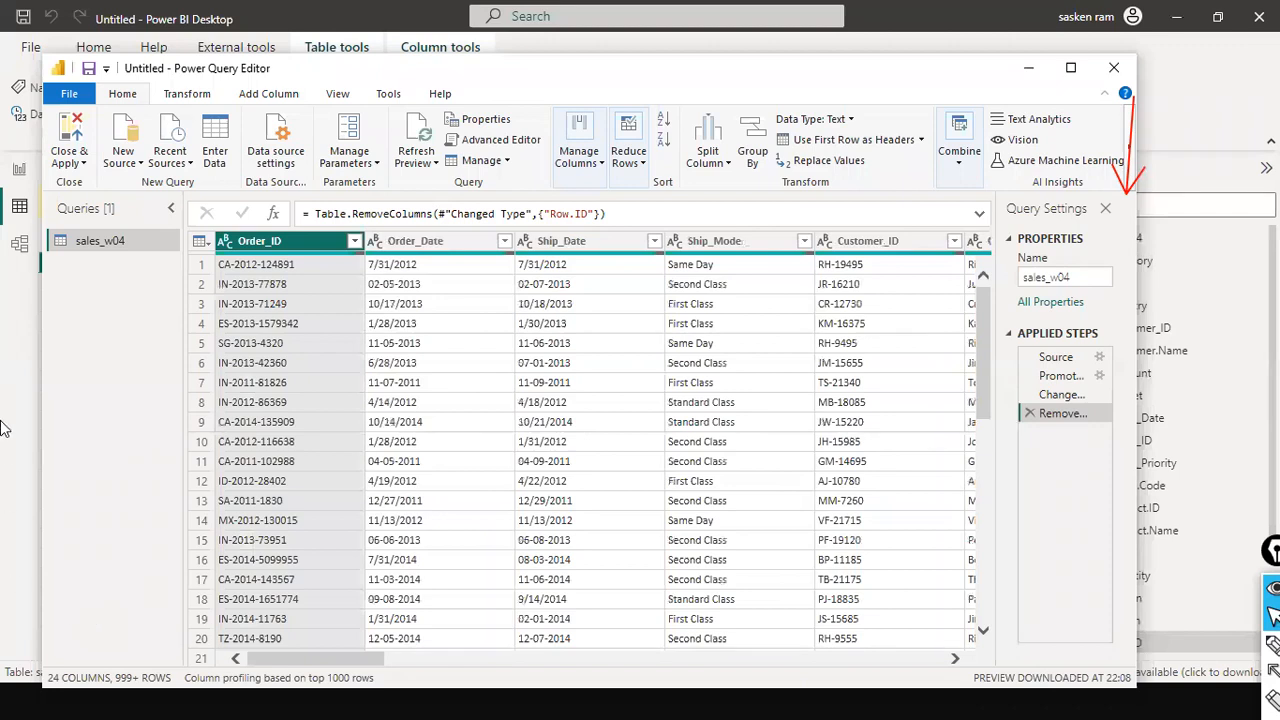
- Examine the column management choices and the Keep Rows and Remove Rows options available for the sales_w04 query
{"action": "left_click", "coordinate": [600, 175]}
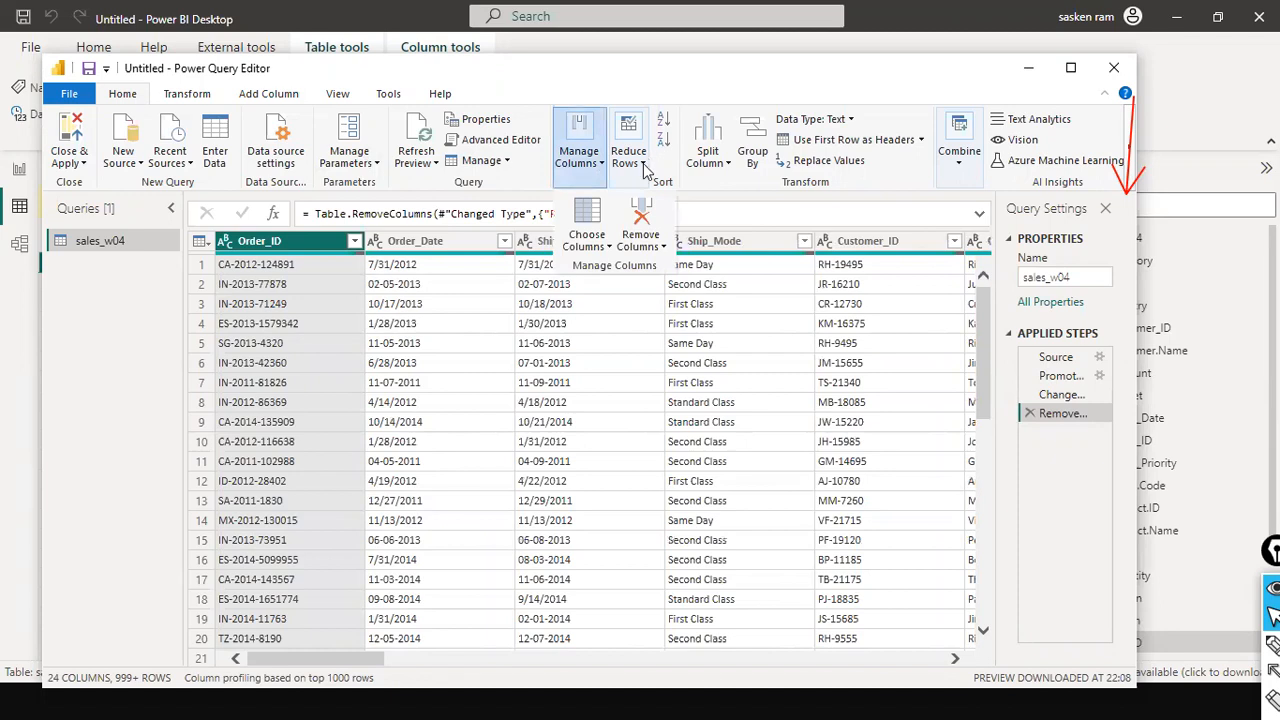
{"action": "left_click", "coordinate": [645, 170]}
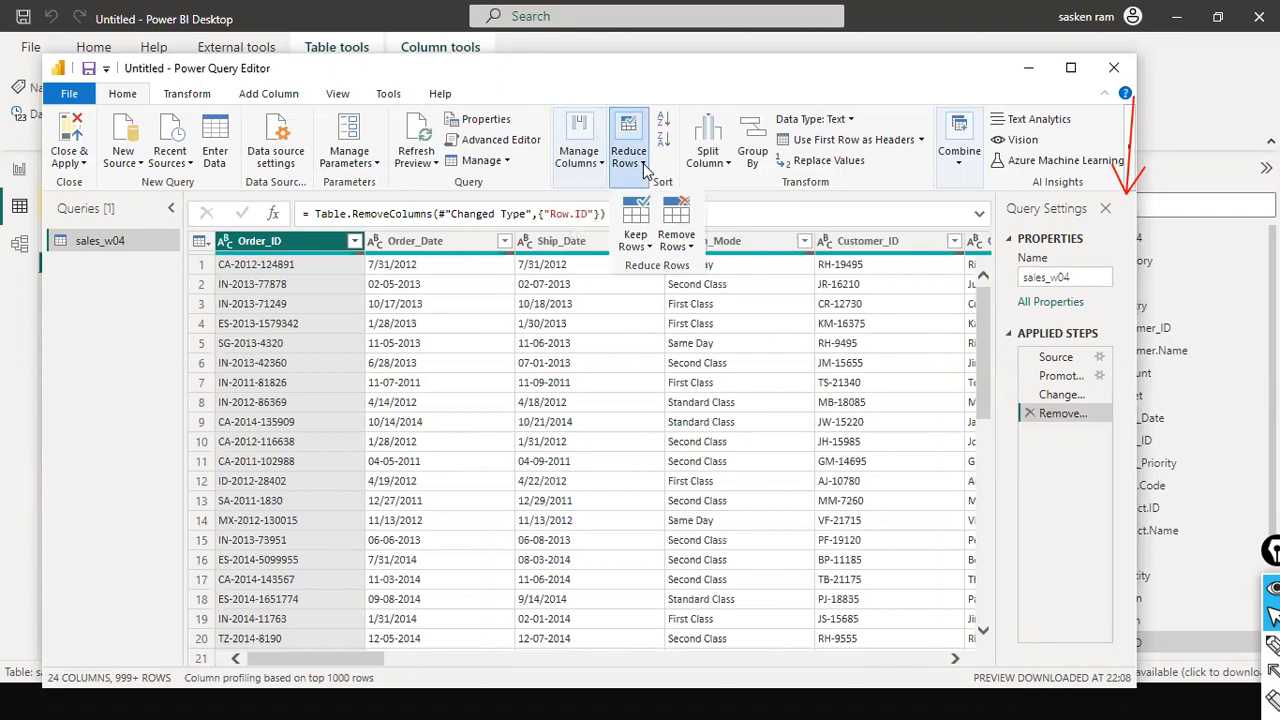
{"action": "left_click", "coordinate": [649, 246]}
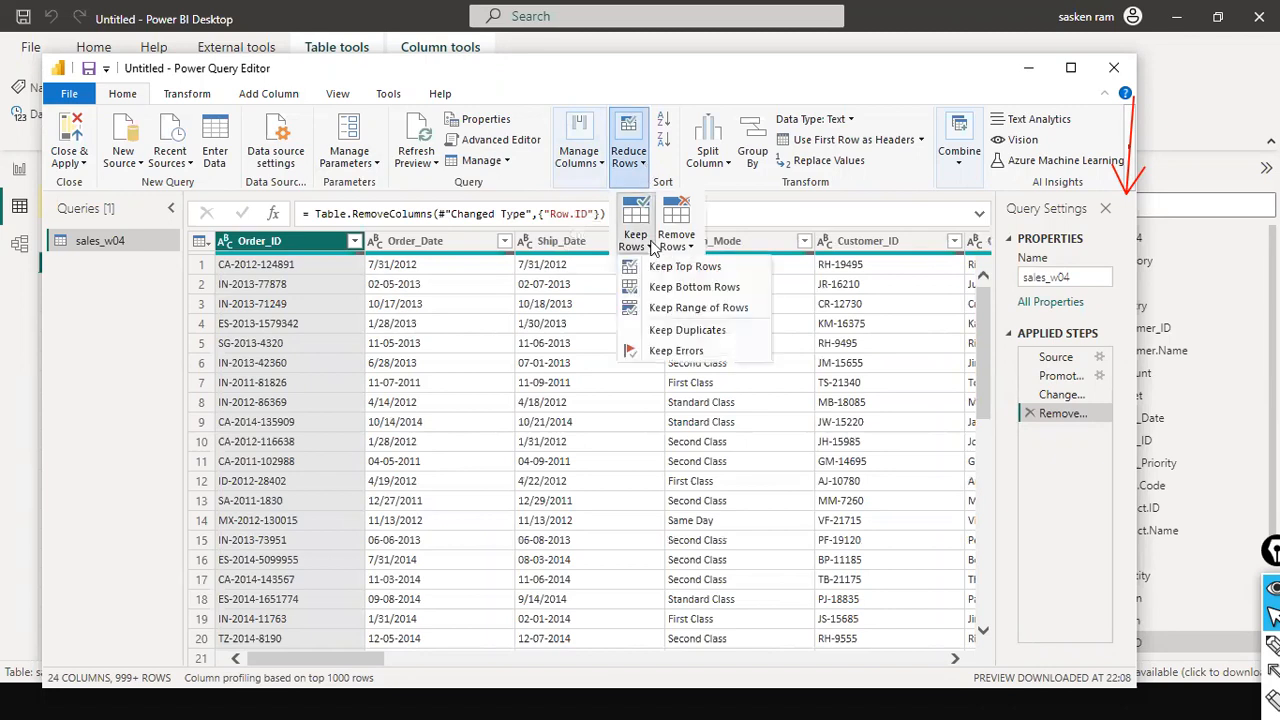
{"action": "left_click", "coordinate": [691, 247]}
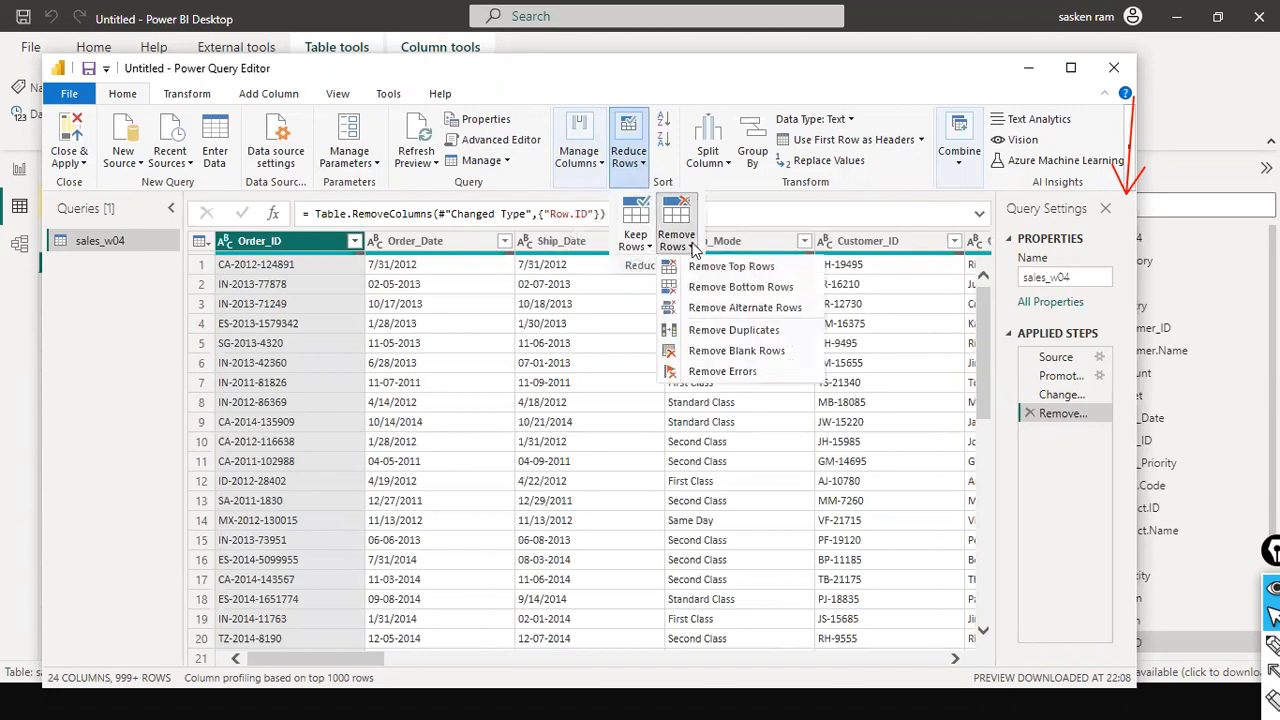
{"action": "left_click", "coordinate": [646, 248]}
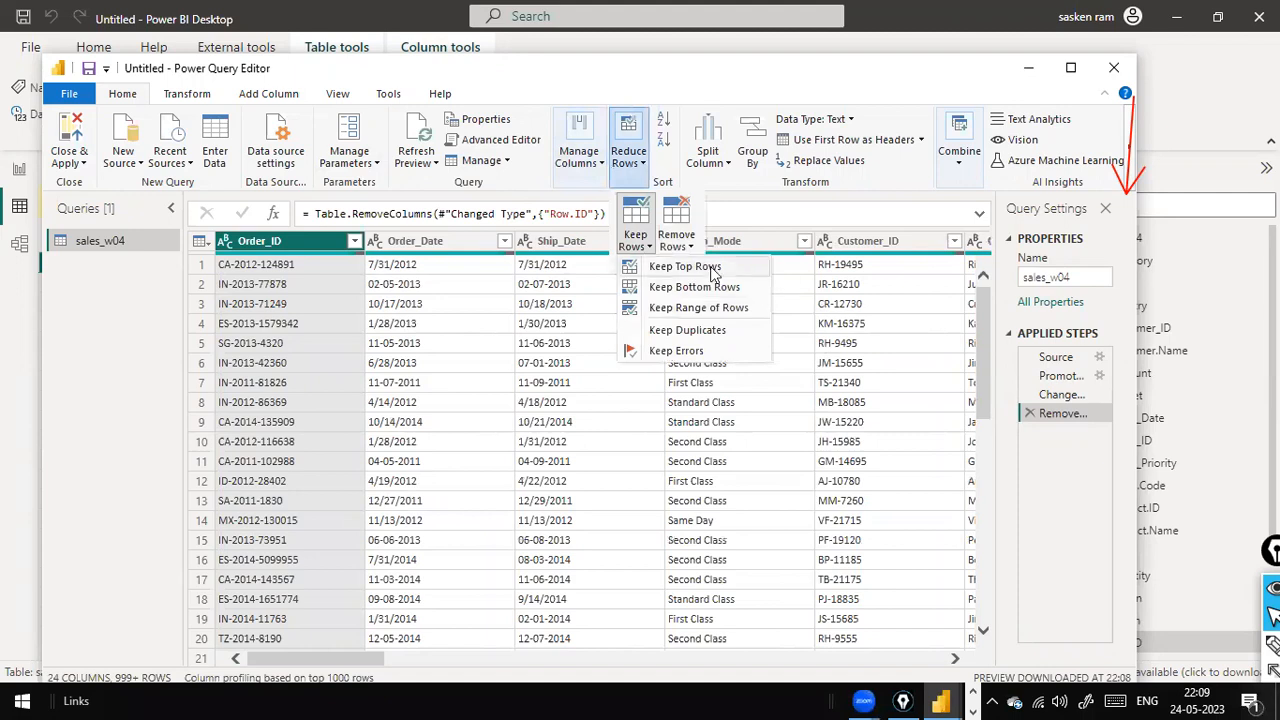
{"action": "left_click", "coordinate": [114, 378]}
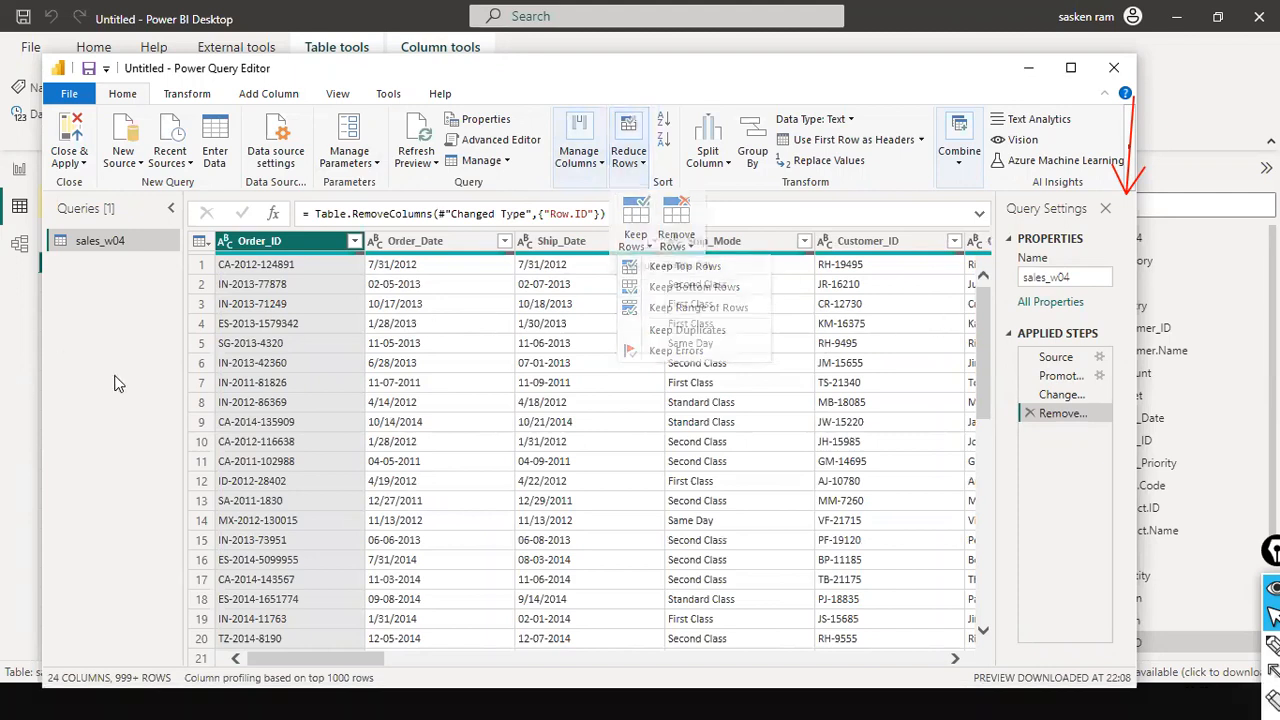
{"action": "scroll", "coordinate": [308, 312], "scroll_direction": "down", "scroll_amount": 2}
{"action": "scroll", "coordinate": [308, 312], "scroll_direction": "up", "scroll_amount": 2}
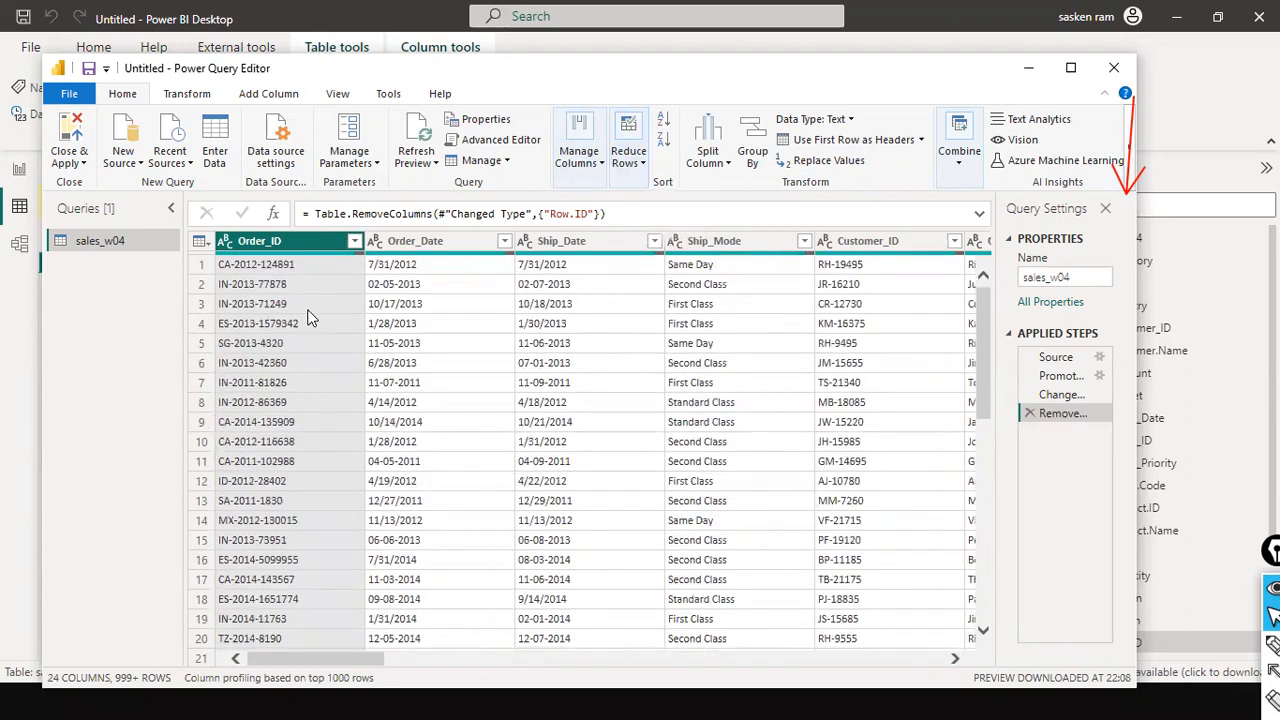
- Keep only the top 10 rows of the sales_w04 query
{"action": "left_click", "coordinate": [643, 168]}
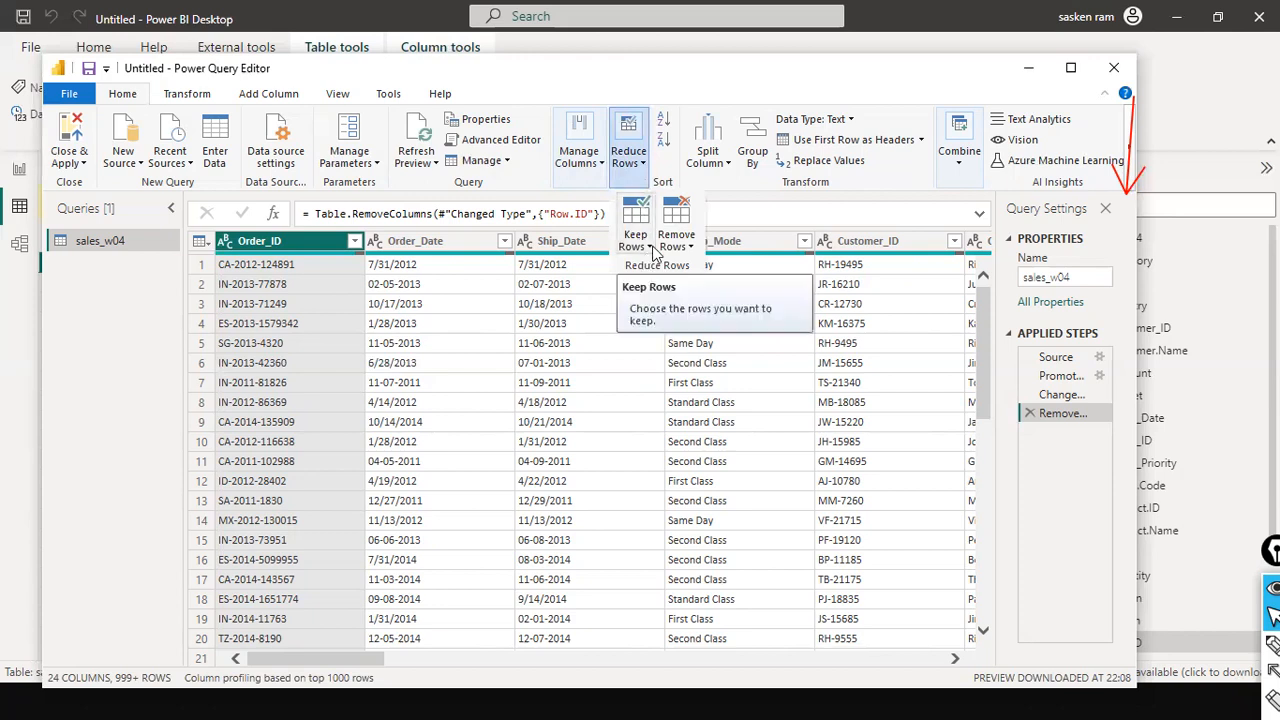
{"action": "left_click", "coordinate": [651, 248]}
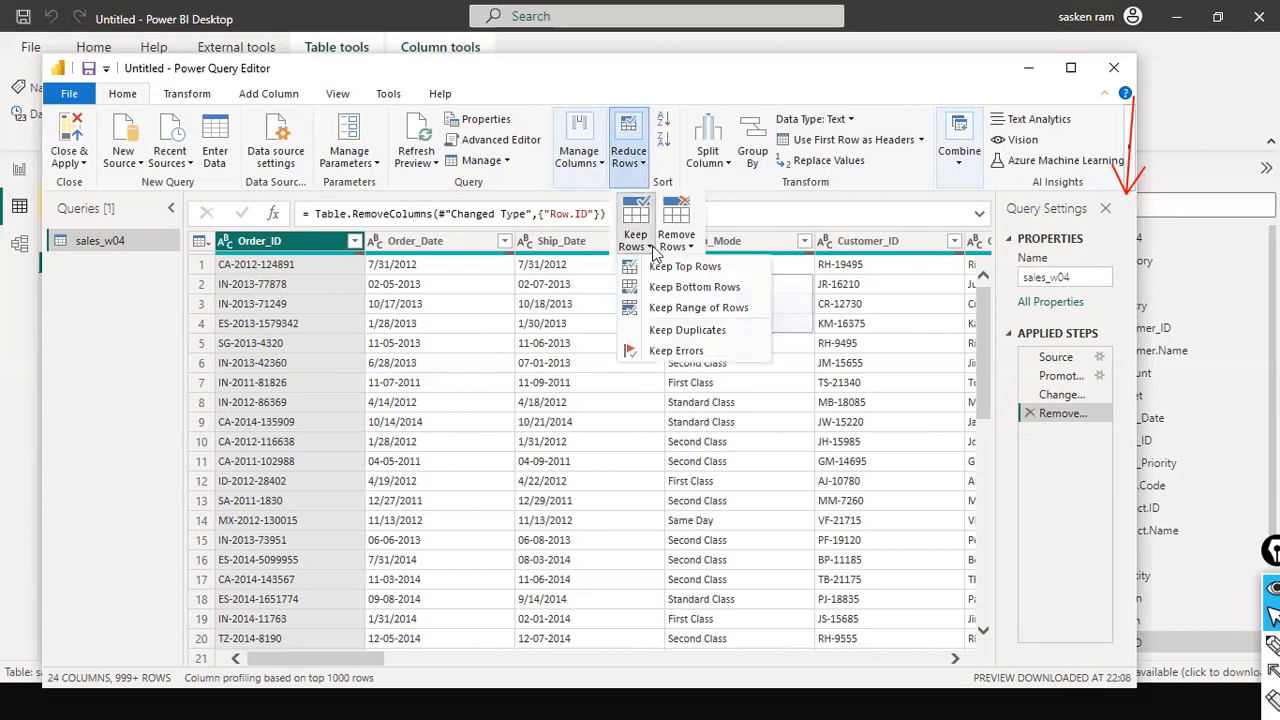
{"action": "left_click", "coordinate": [698, 270]}
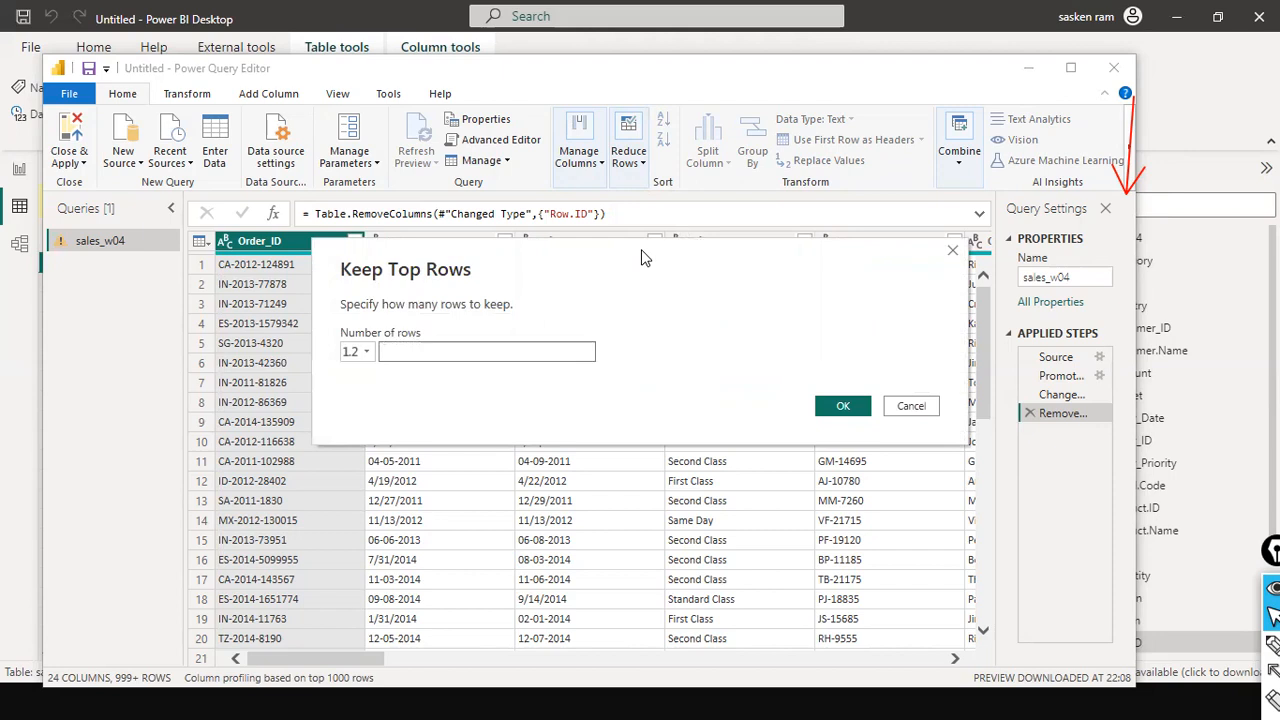
{"action": "type", "text": "10"}
{"action": "left_click", "coordinate": [843, 406]}
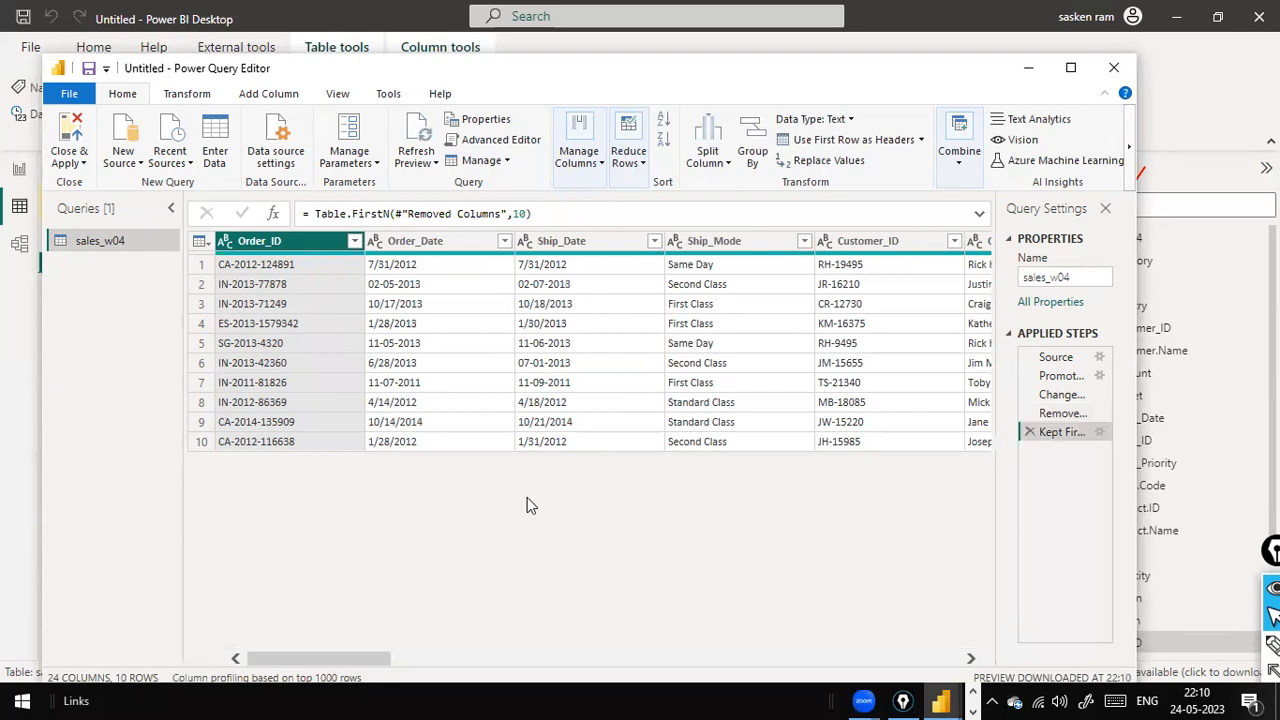
{"action": "left_click_drag", "start_coordinate": [306, 657], "coordinate": [255, 579]}
{"action": "left_click_drag", "start_coordinate": [328, 660], "coordinate": [60, 530]}
{"action": "left_click", "coordinate": [640, 160]}
{"action": "left_click", "coordinate": [652, 534]}
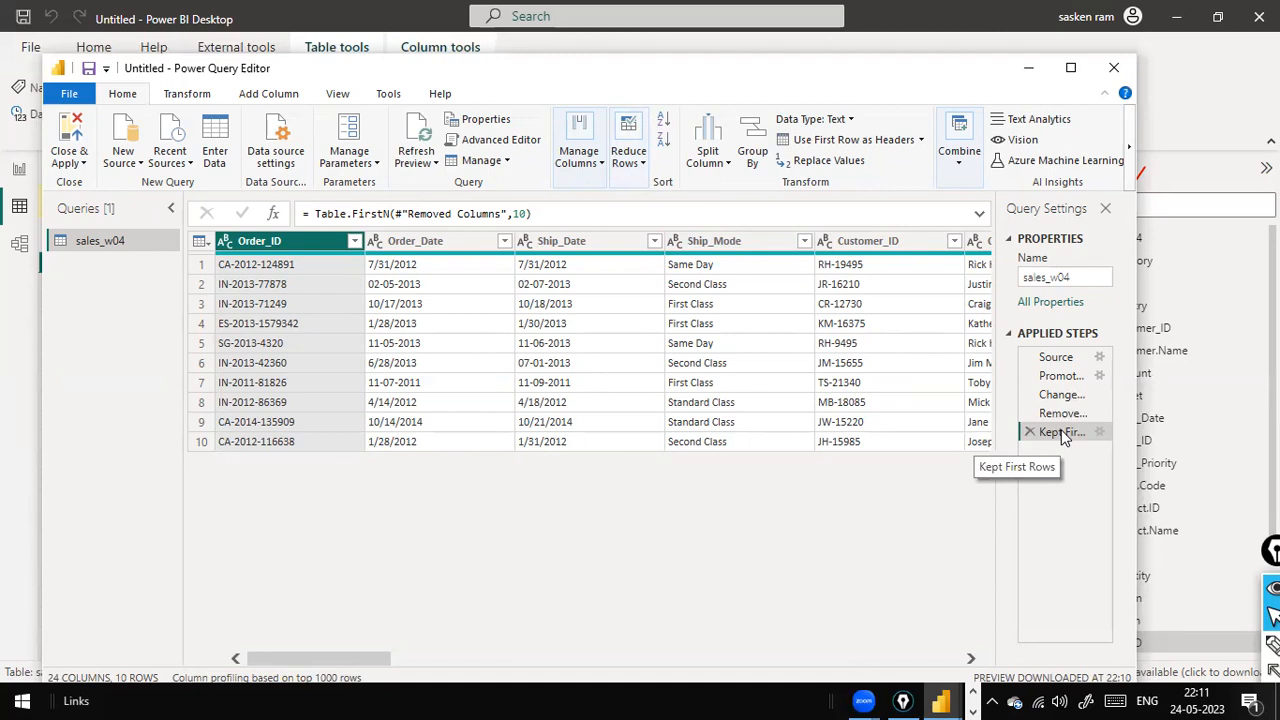
- Edit the Kept First Rows step's Table.FirstN formula to keep 20 rows
{"action": "left_click_drag", "start_coordinate": [598, 216], "coordinate": [158, 228]}
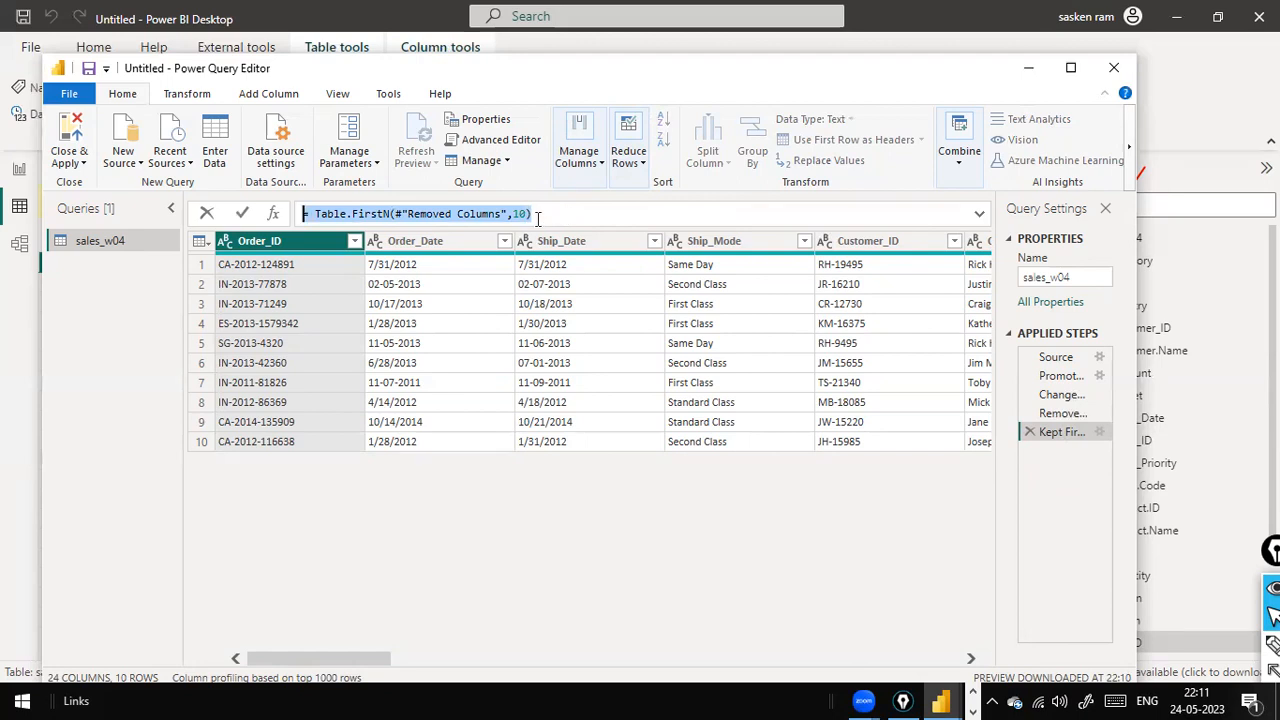
{"action": "left_click", "coordinate": [385, 213]}
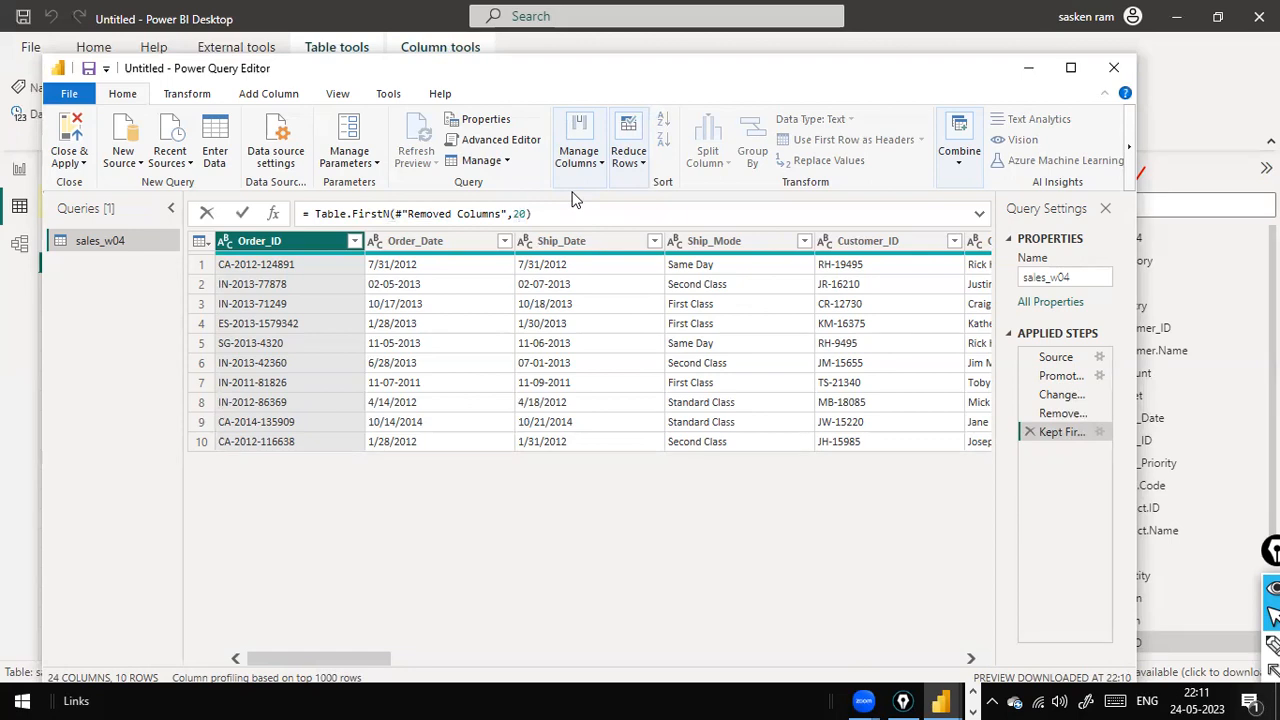
{"action": "key", "text": "End"}
{"action": "key", "text": "Return"}
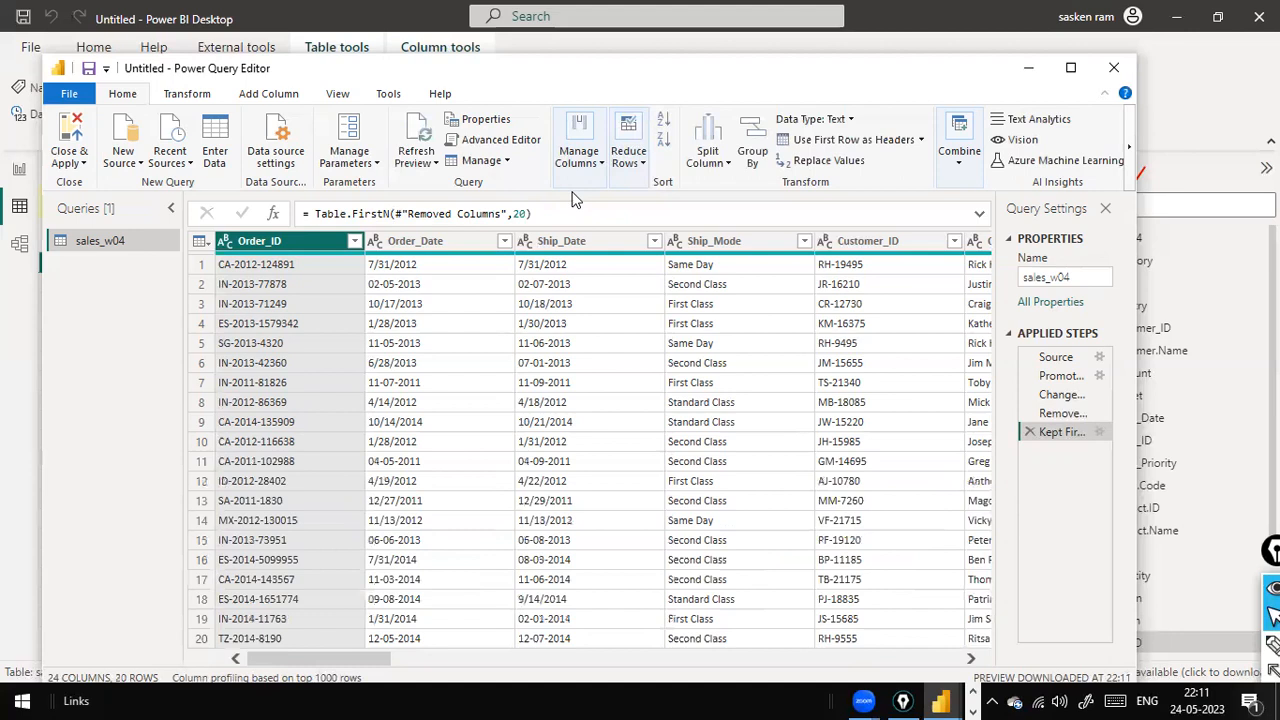
- Set the row count in the Table.FirstN formula back to 10
{"action": "left_click", "coordinate": [520, 213]}
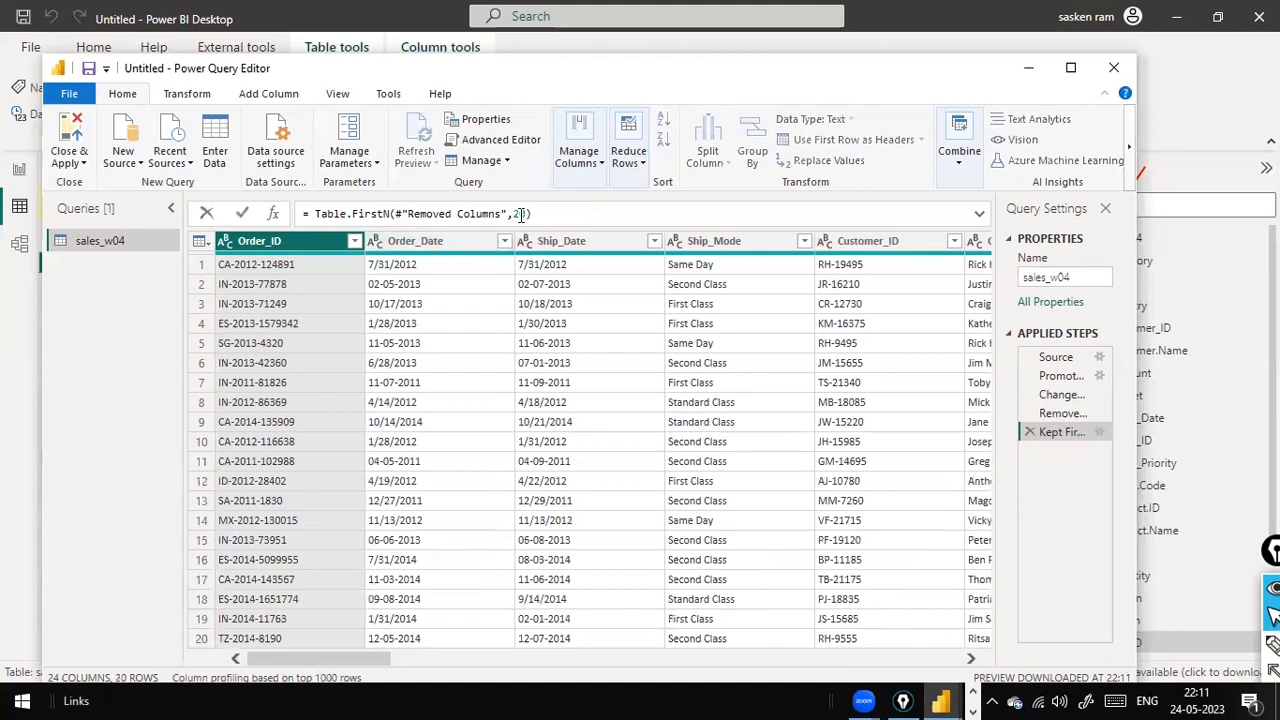
{"action": "type", "text": "1"}
{"action": "key", "text": "Return"}
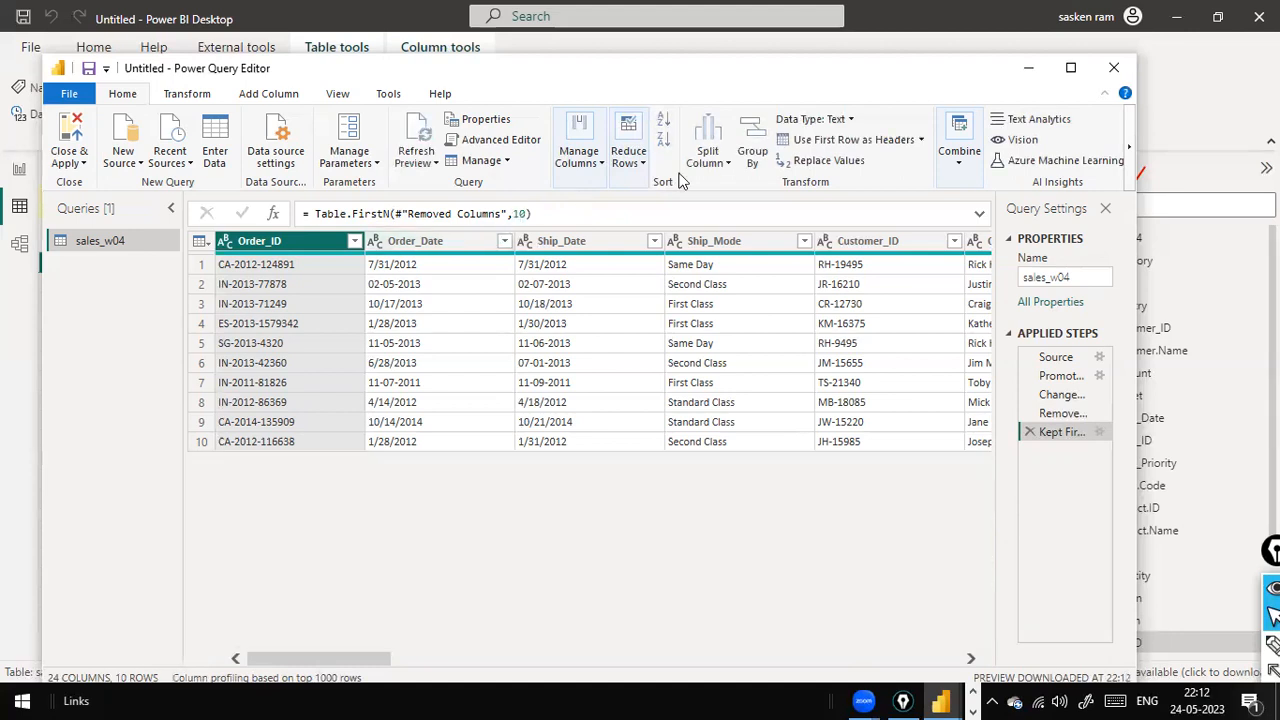
- Edit the Kept First Rows step's settings to keep the top 30 rows, and look through the kept rows
{"action": "left_click", "coordinate": [1102, 433]}
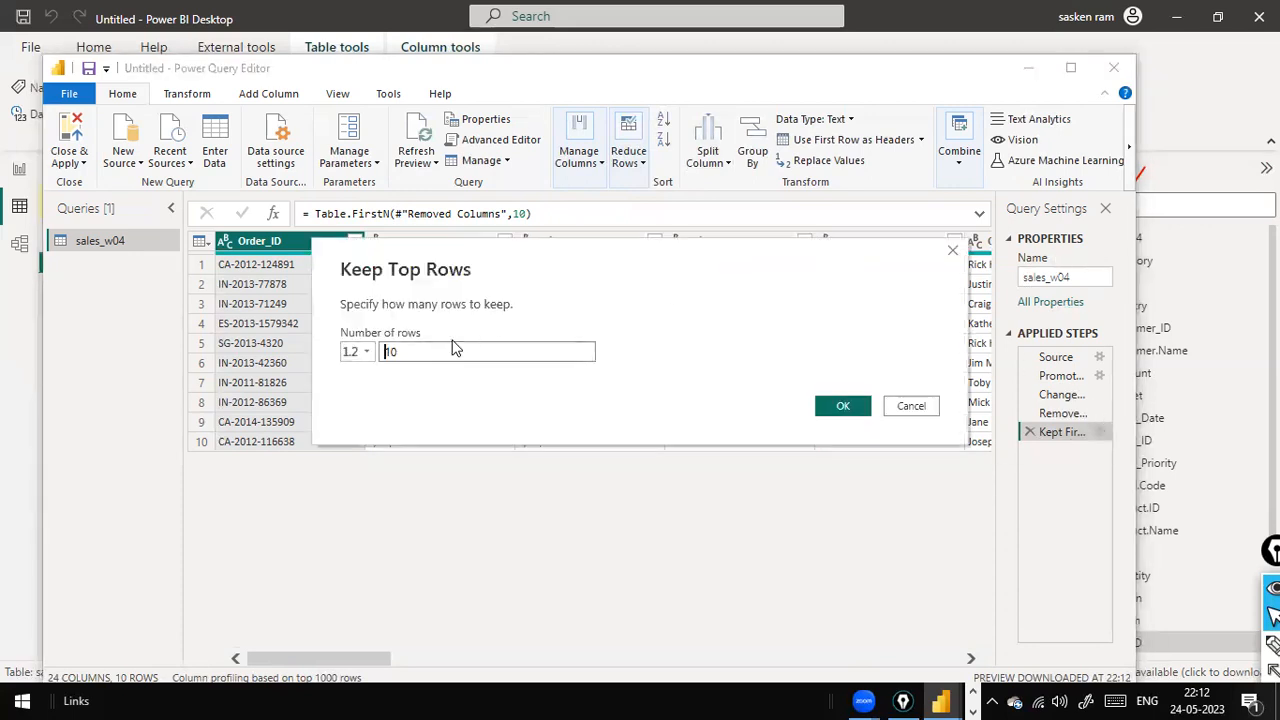
{"action": "double_click", "coordinate": [388, 351]}
{"action": "type", "text": "30"}
{"action": "left_click", "coordinate": [868, 405]}
{"action": "scroll", "coordinate": [930, 418], "scroll_direction": "down", "scroll_amount": 3}
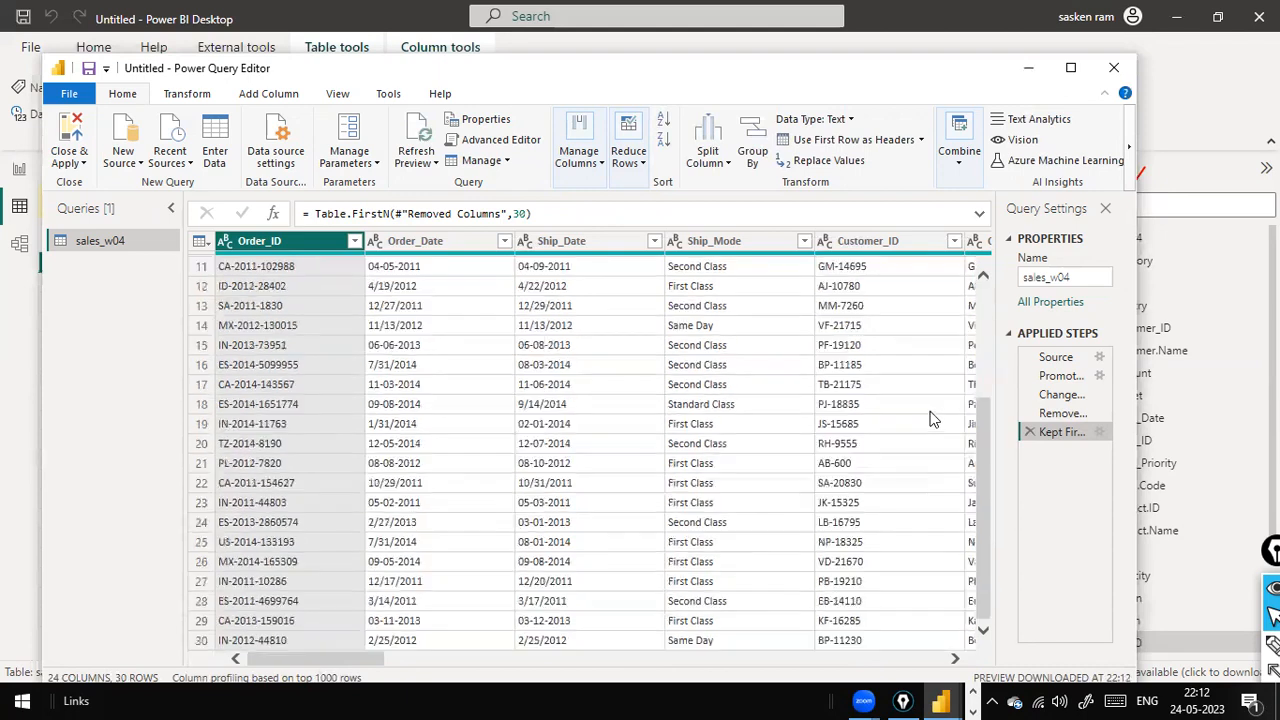
{"action": "scroll", "coordinate": [930, 418], "scroll_direction": "up", "scroll_amount": 3}
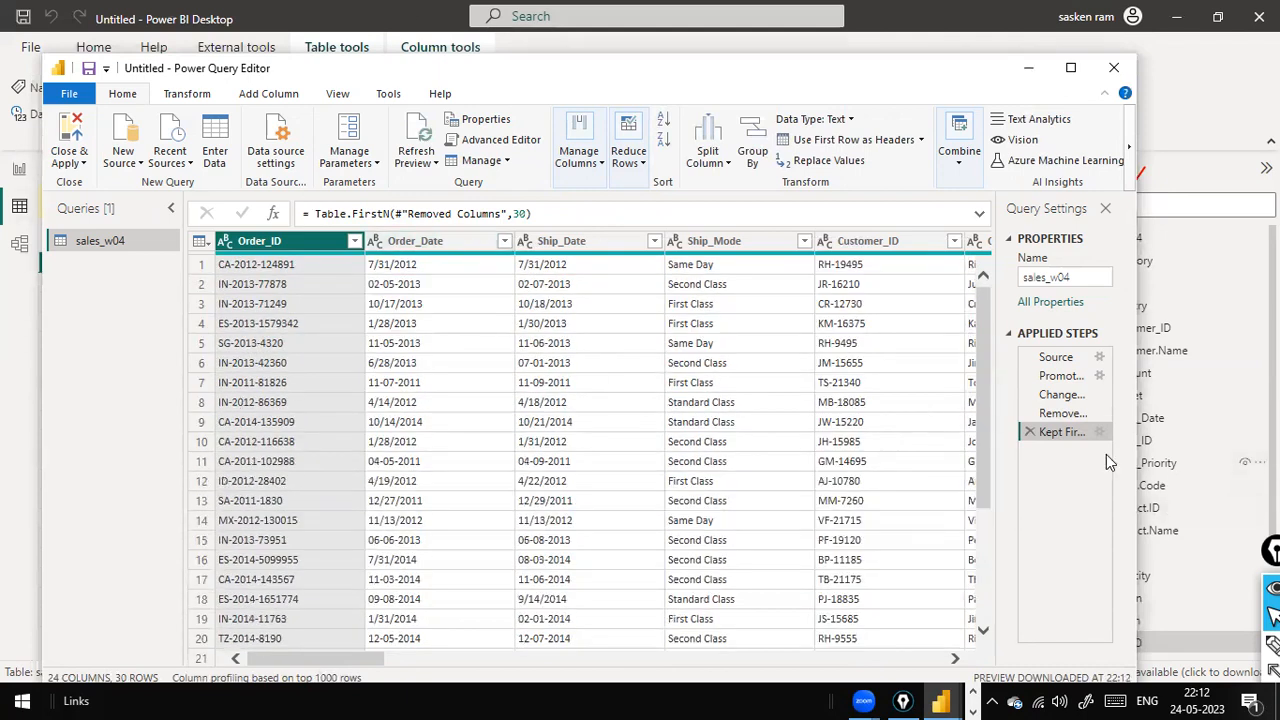
- Delete the Kept First Rows step from the sales_w04 query and look through the restored rows
{"action": "left_click", "coordinate": [1031, 432]}
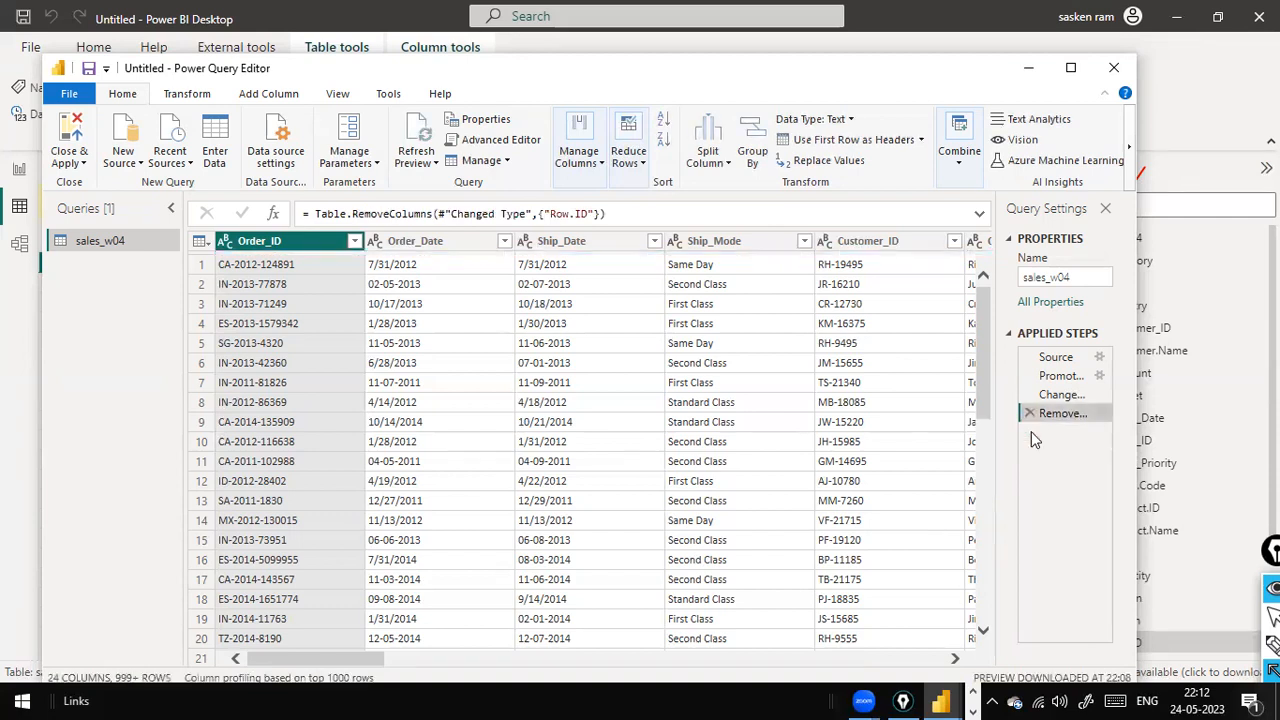
{"action": "scroll", "coordinate": [812, 432], "scroll_direction": "down", "scroll_amount": 14}
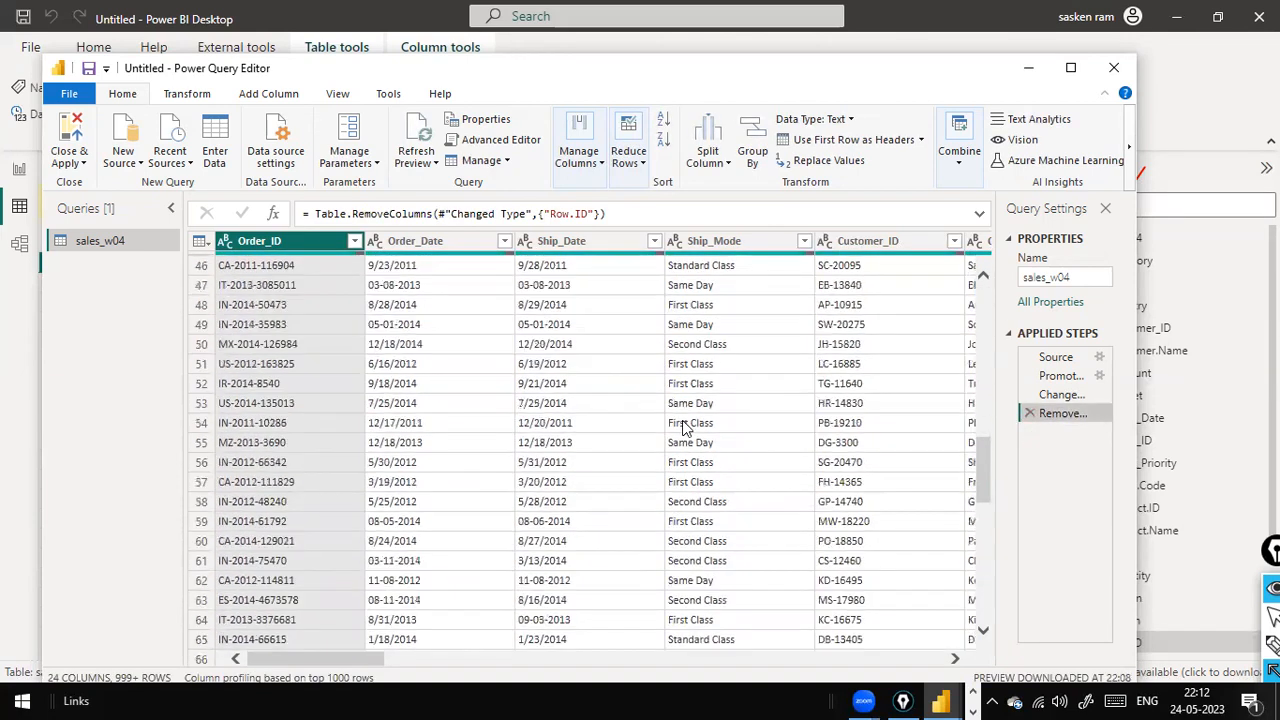
{"action": "scroll", "coordinate": [684, 428], "scroll_direction": "up", "scroll_amount": 14}
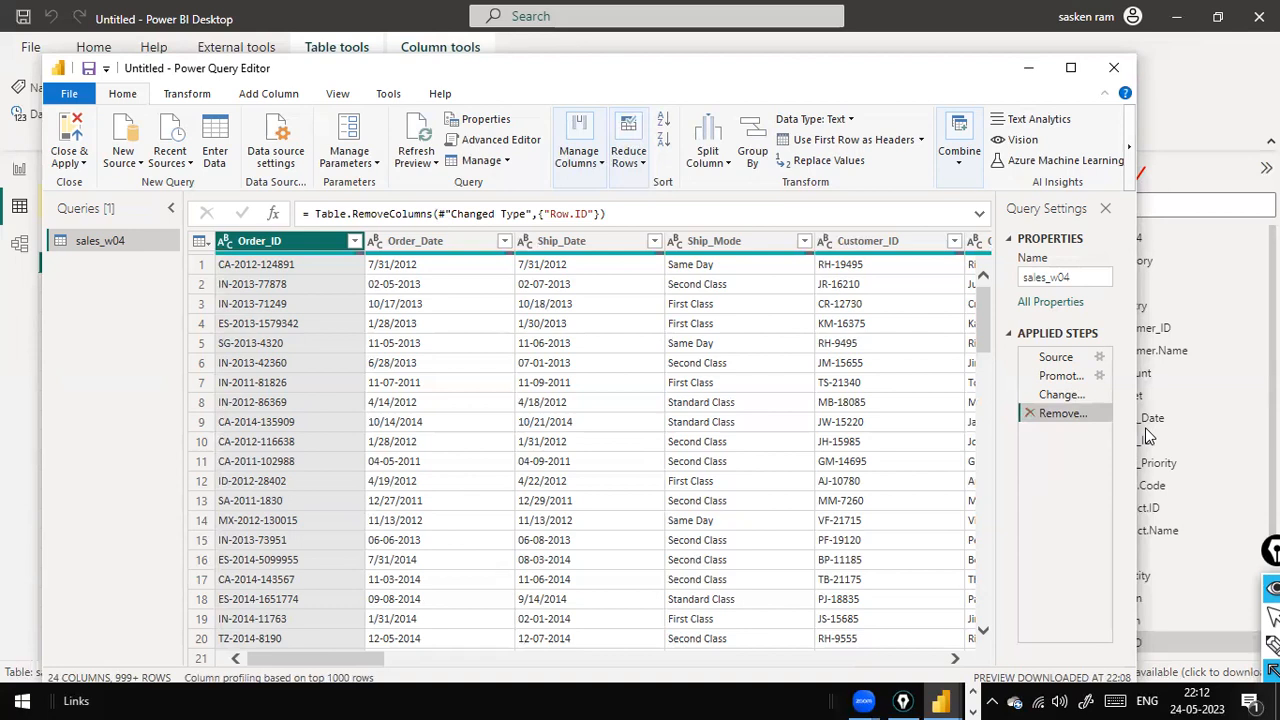
{"action": "left_click_drag", "start_coordinate": [1270, 550], "coordinate": [1243, 412]}
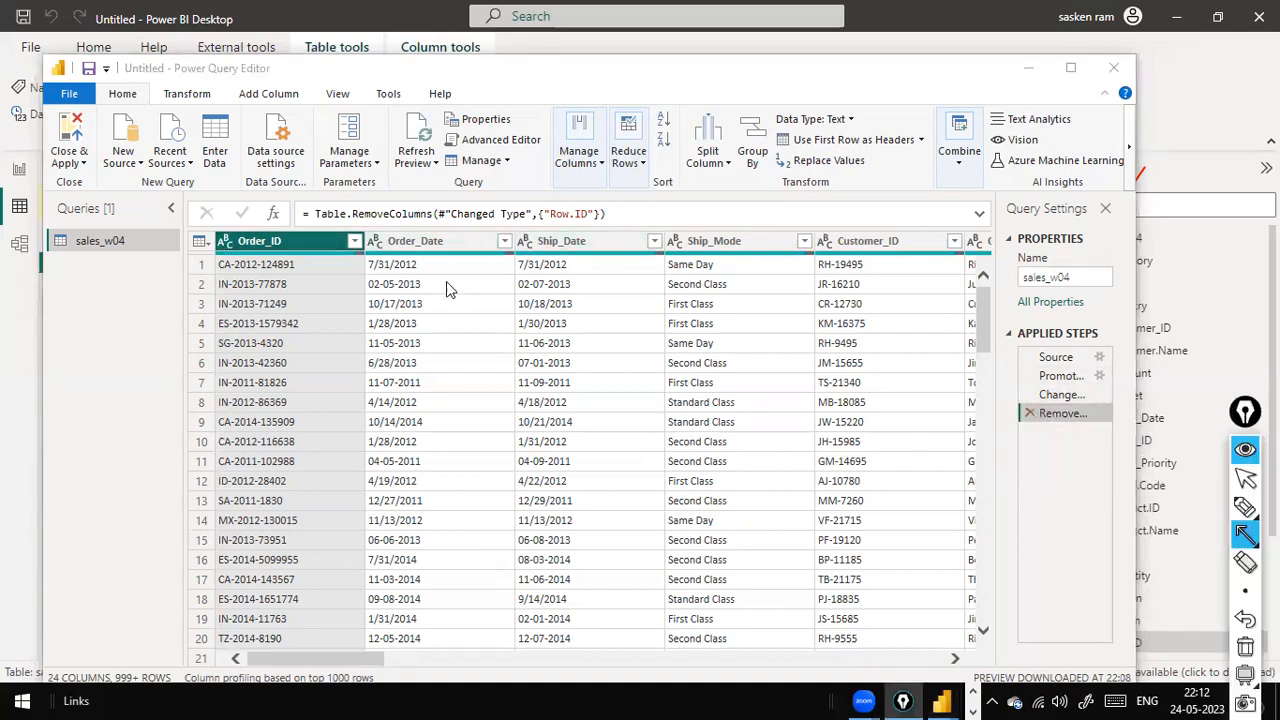
- Keep only the bottom 15 rows of the sales_w04 query and look across their columns
{"action": "left_click", "coordinate": [648, 172]}
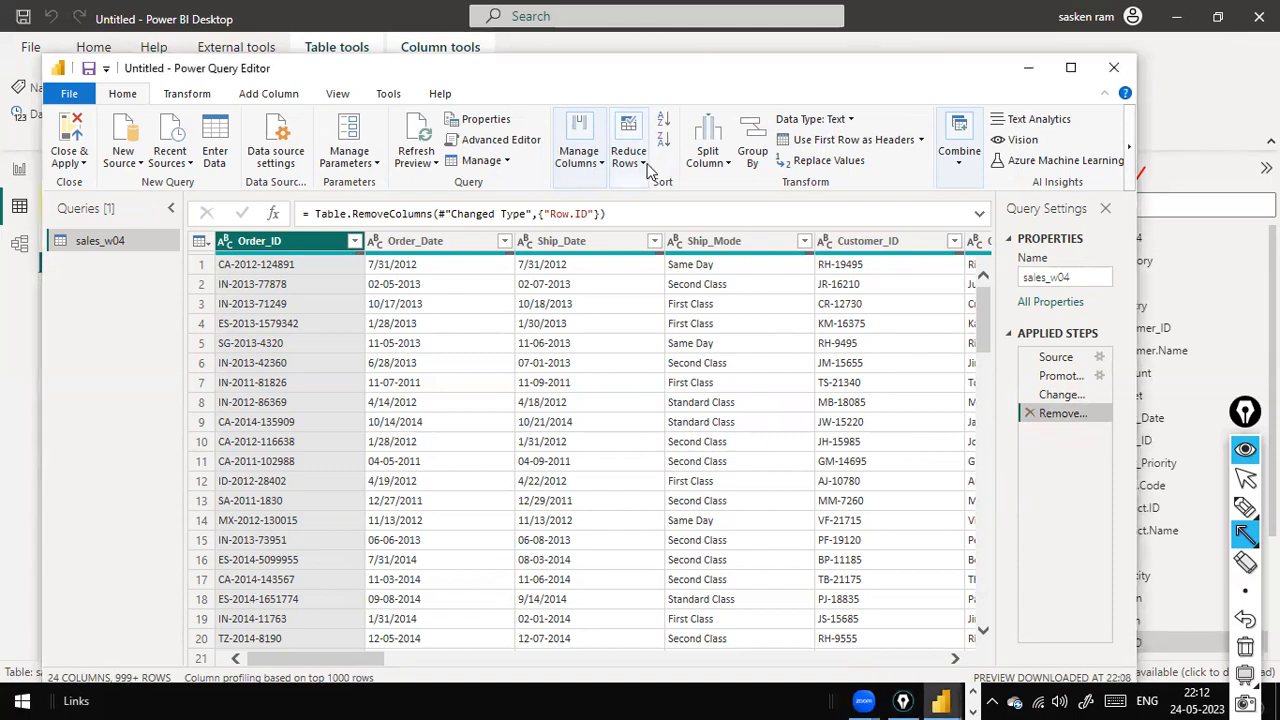
{"action": "left_click", "coordinate": [645, 165]}
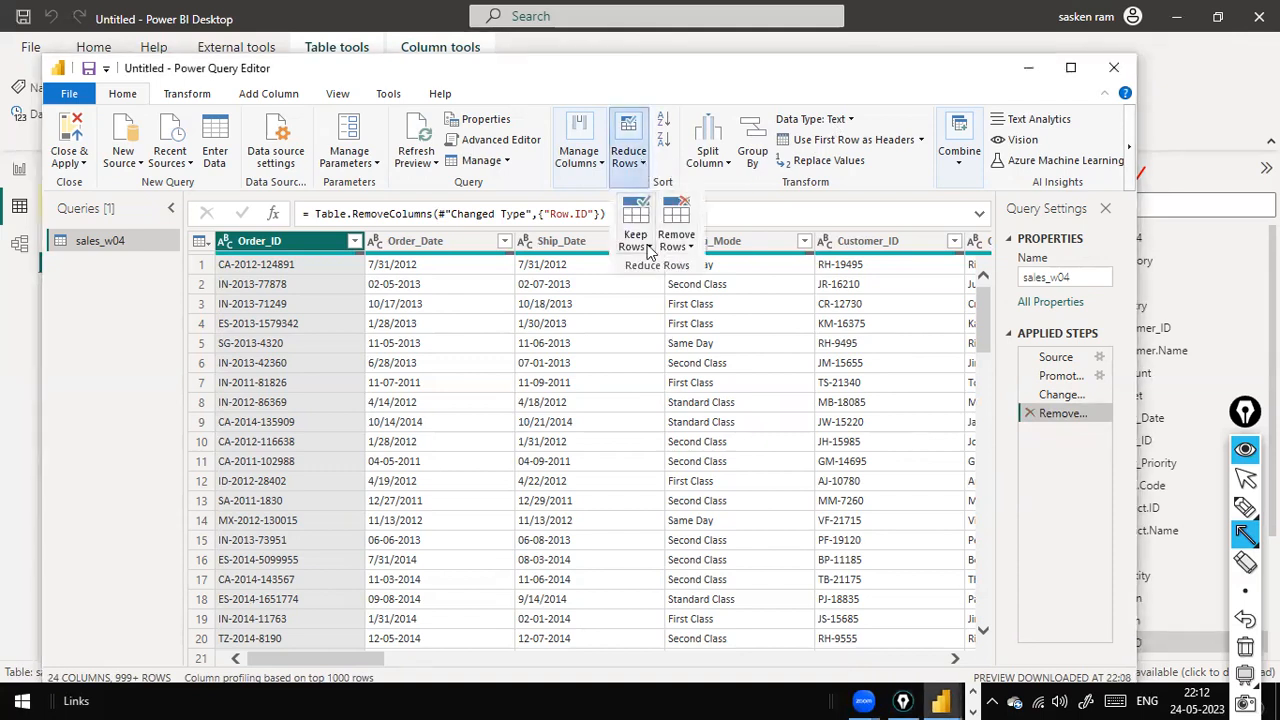
{"action": "left_click", "coordinate": [649, 248]}
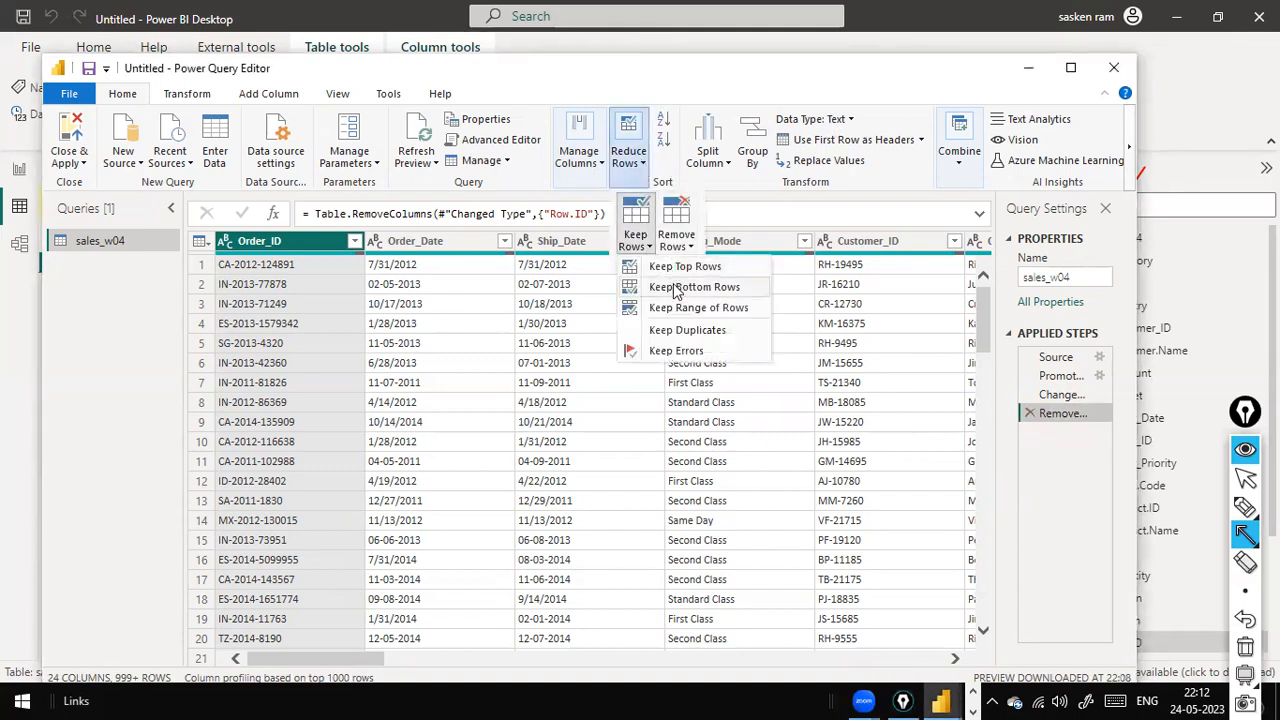
{"action": "left_click", "coordinate": [676, 289]}
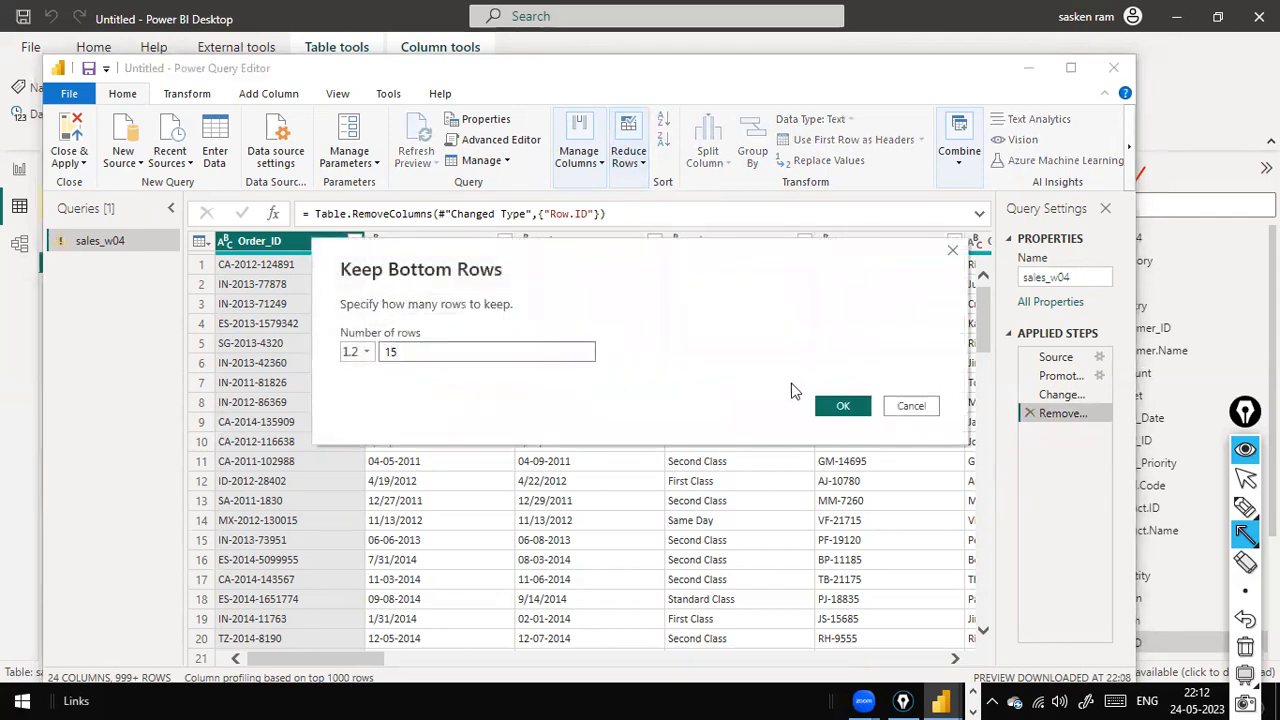
{"action": "left_click", "coordinate": [838, 406]}
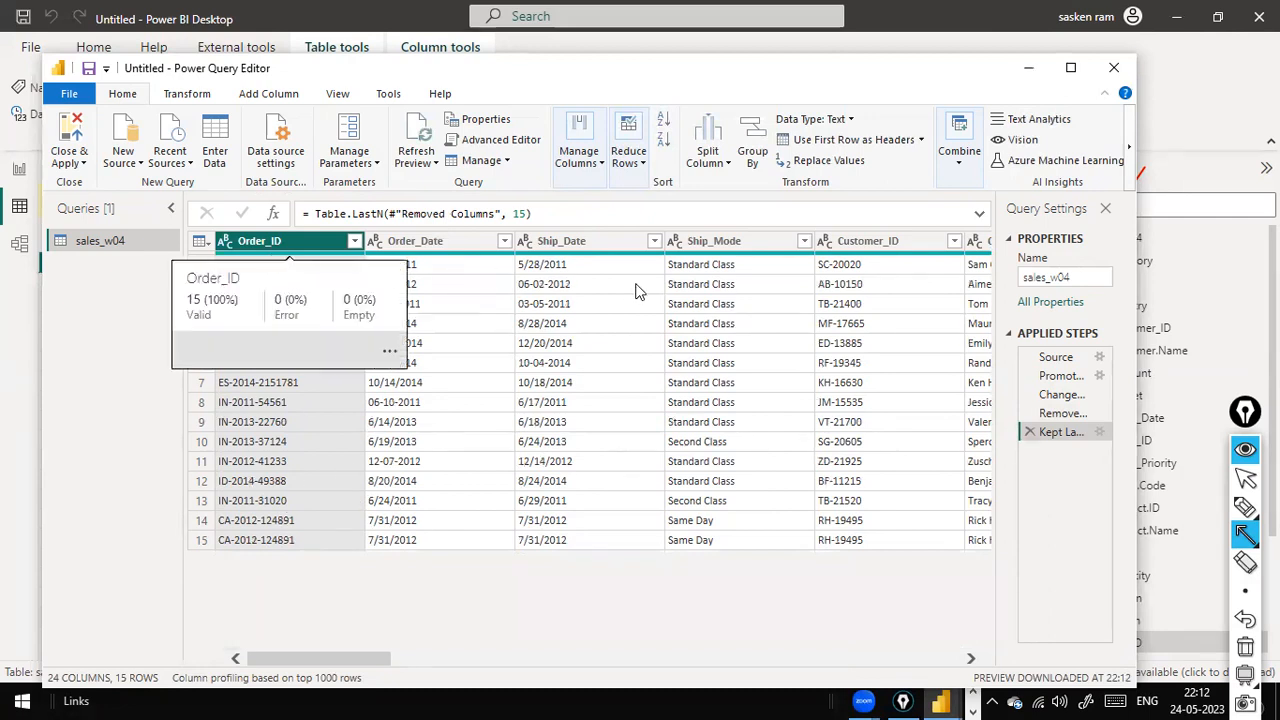
{"action": "left_click_drag", "start_coordinate": [358, 658], "coordinate": [249, 647]}
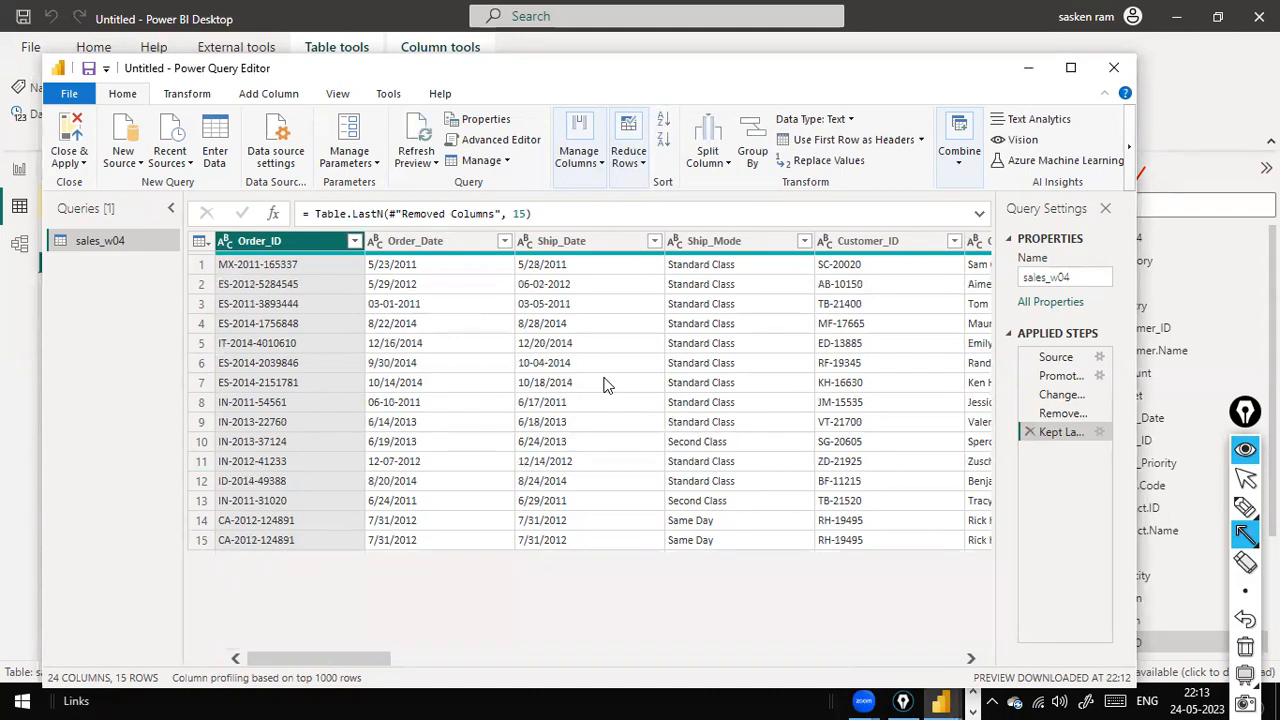
{"action": "left_click_drag", "start_coordinate": [350, 658], "coordinate": [137, 571]}
{"action": "left_click_drag", "start_coordinate": [318, 660], "coordinate": [865, 664]}
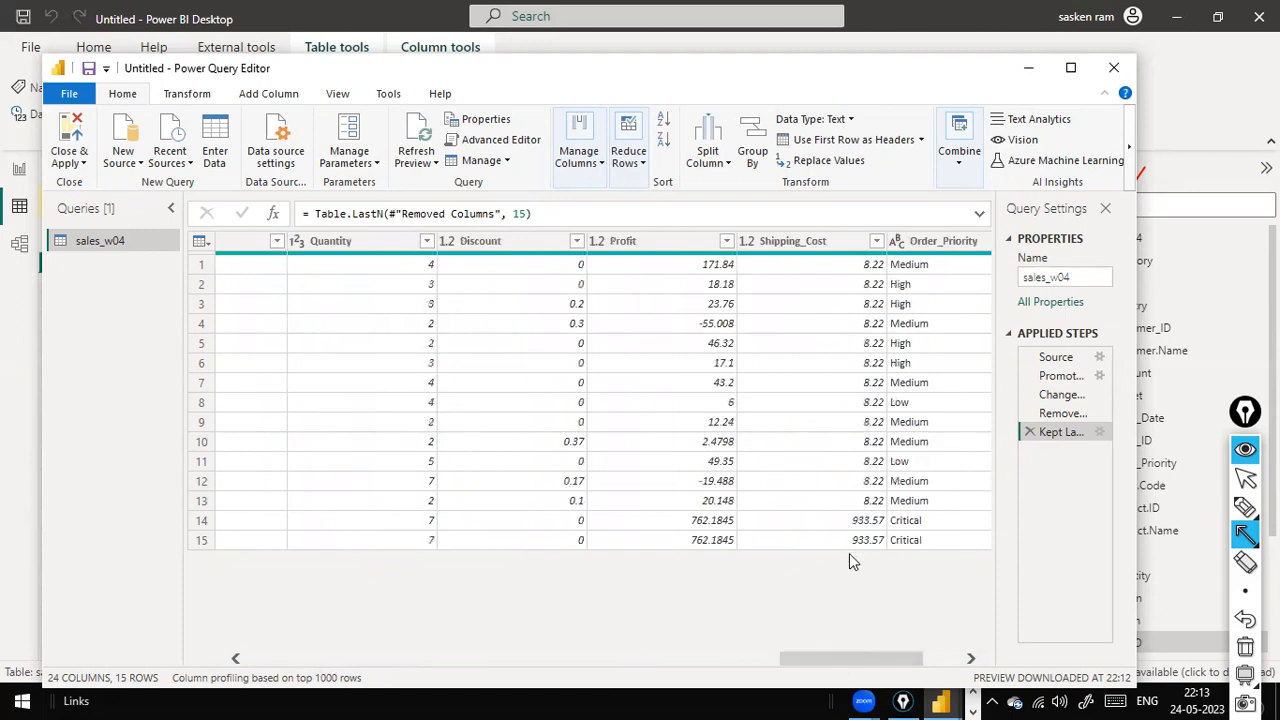
{"action": "left_click_drag", "start_coordinate": [840, 657], "coordinate": [984, 660]}
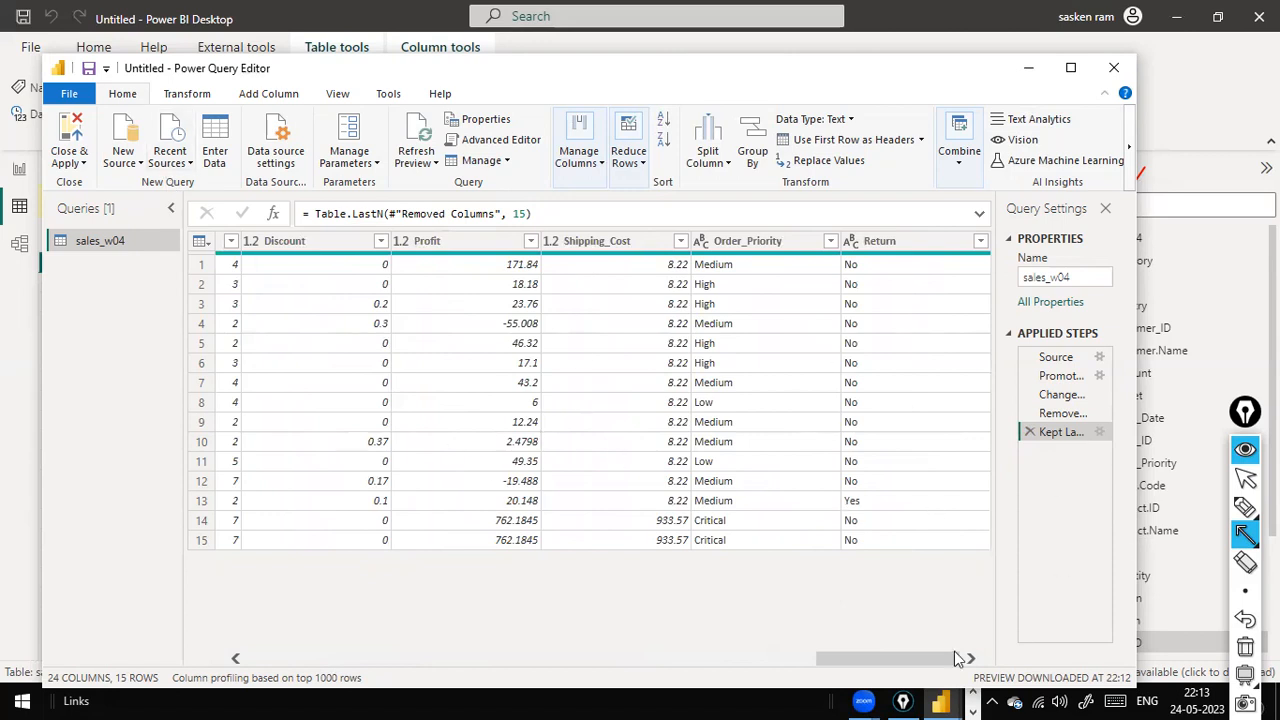
{"action": "left_click_drag", "start_coordinate": [909, 658], "coordinate": [826, 518]}
- Edit the Kept Last Rows step's settings to keep the bottom 25 rows
{"action": "left_click", "coordinate": [1099, 431]}
{"action": "left_click_drag", "start_coordinate": [406, 352], "coordinate": [289, 348]}
{"action": "type", "text": "25"}
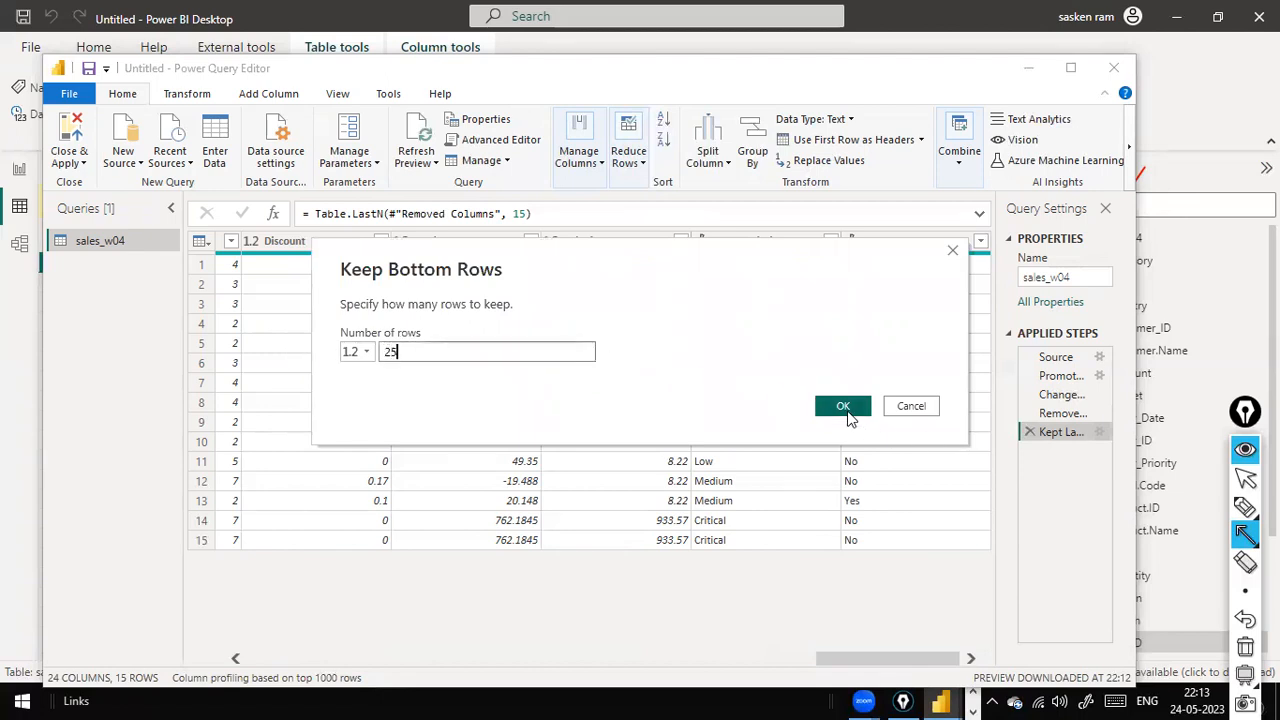
{"action": "left_click", "coordinate": [843, 410]}
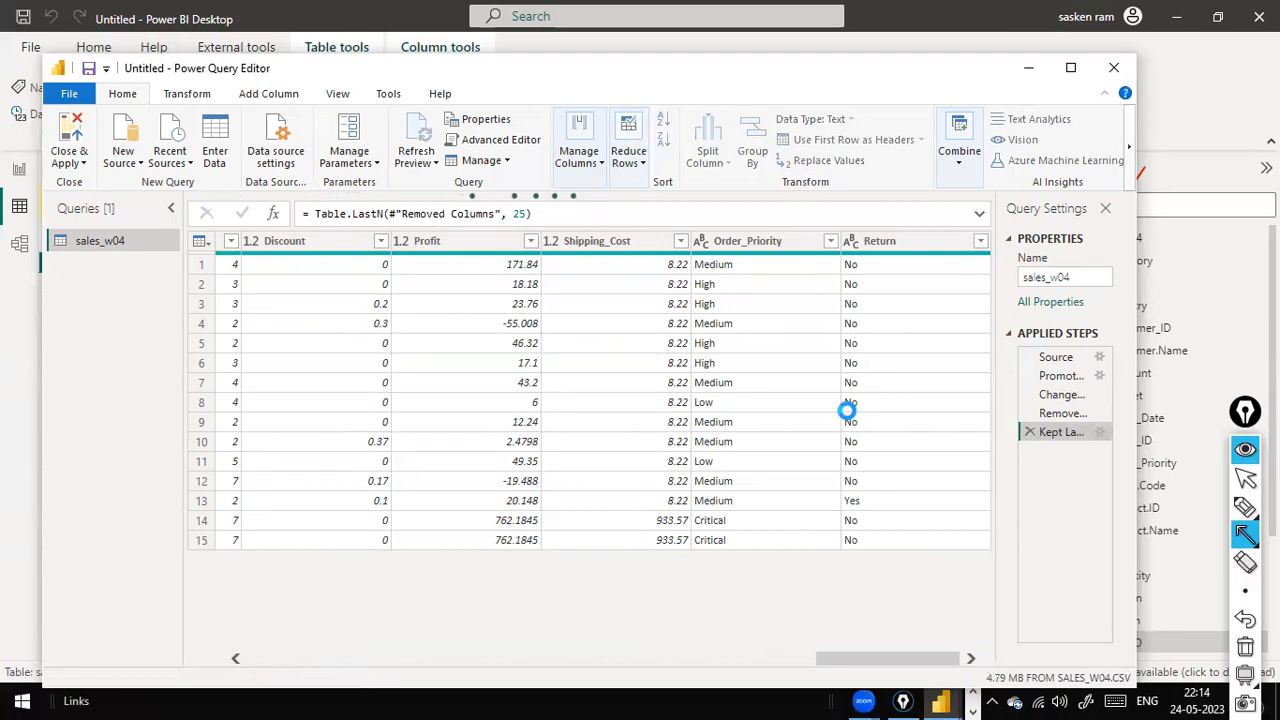
- Examine the kept bottom rows of sales_w04 across the Sales, Discount, Profit, Shipping_Cost, Order_Priority and Return columns
{"action": "left_click_drag", "start_coordinate": [860, 660], "coordinate": [789, 630]}
{"action": "scroll", "coordinate": [645, 409], "scroll_direction": "down", "scroll_amount": 2}
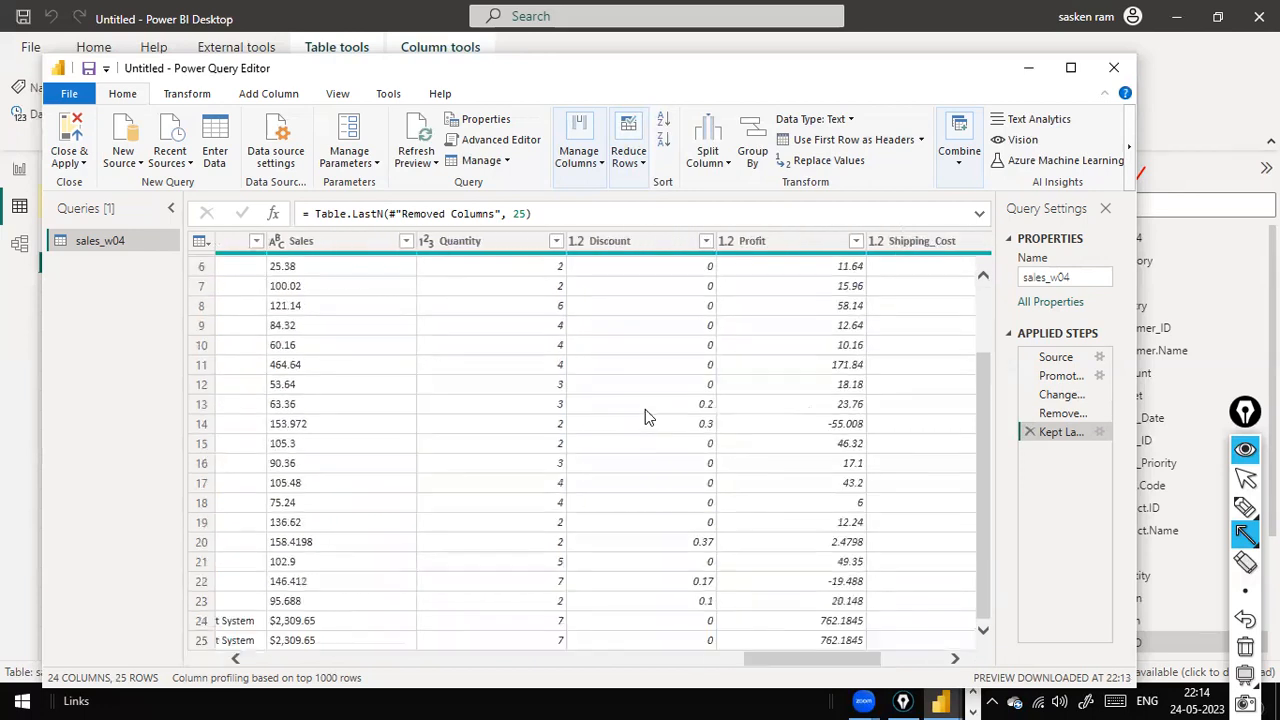
{"action": "left_click_drag", "start_coordinate": [782, 651], "coordinate": [877, 645]}
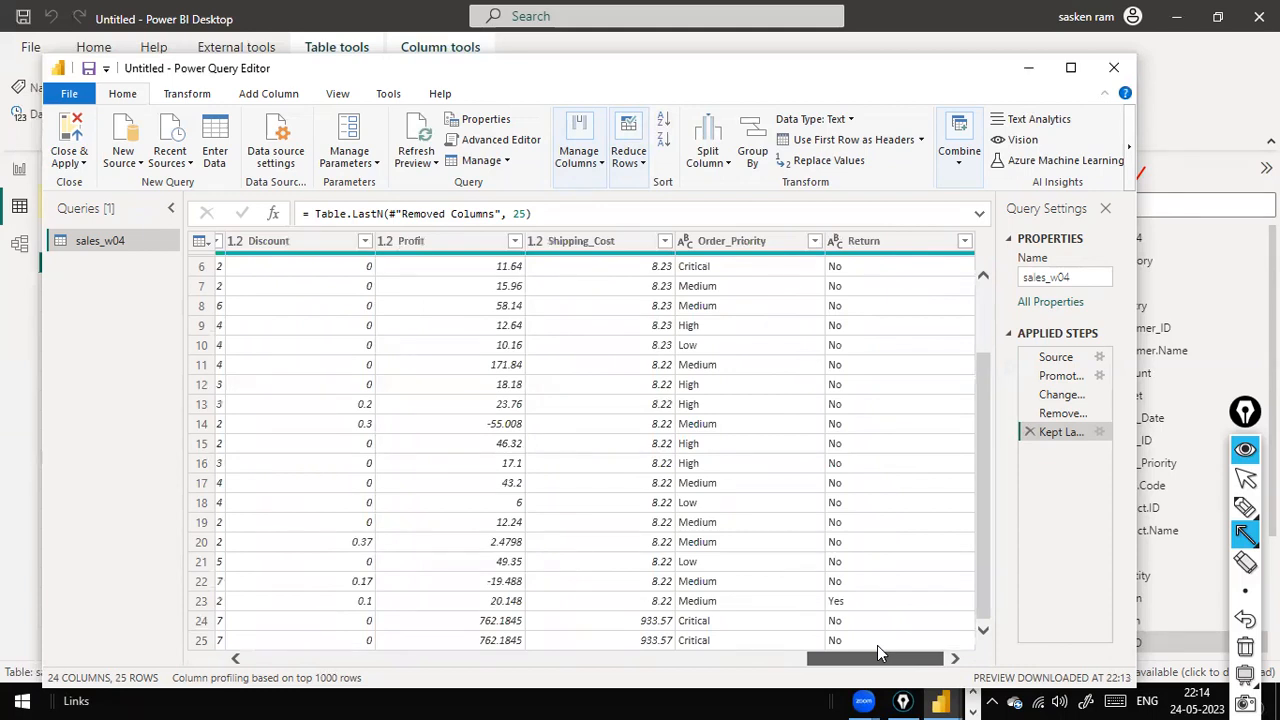
{"action": "scroll", "coordinate": [655, 405], "scroll_direction": "up", "scroll_amount": 2}
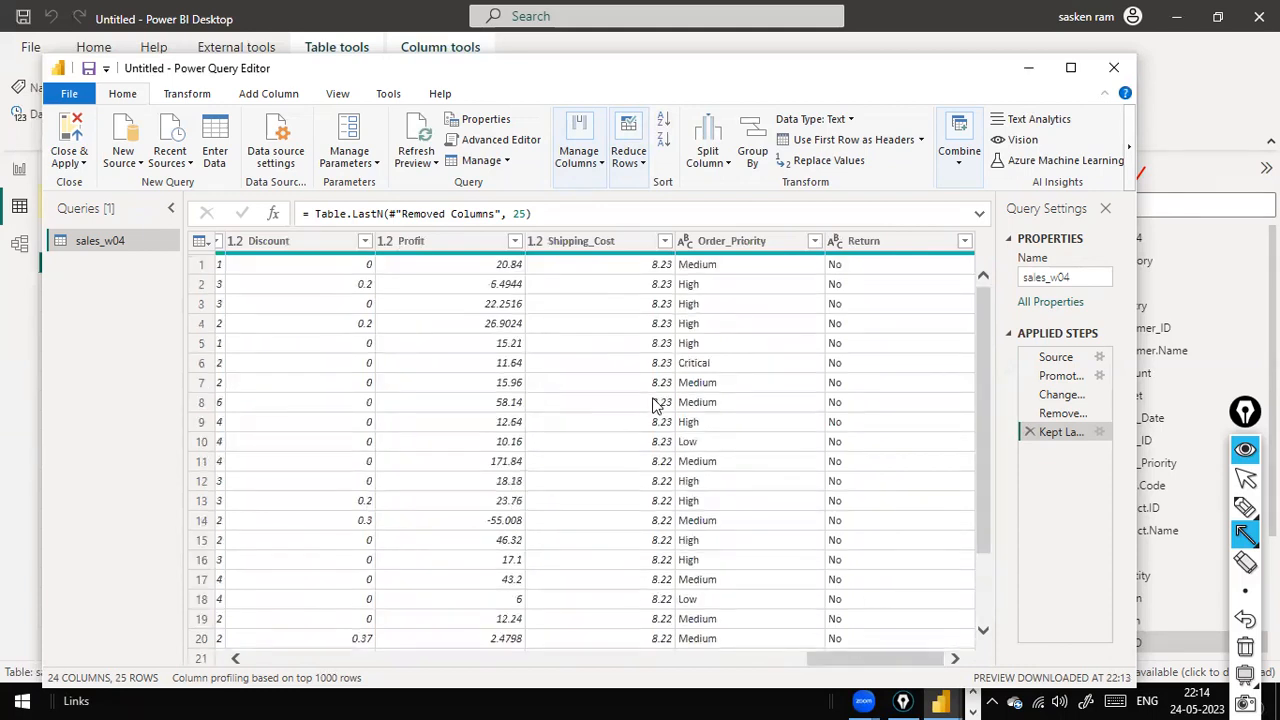
{"action": "scroll", "coordinate": [660, 383], "scroll_direction": "down", "scroll_amount": 2}
{"action": "scroll", "coordinate": [660, 383], "scroll_direction": "down", "scroll_amount": 1}
{"action": "scroll", "coordinate": [645, 432], "scroll_direction": "up", "scroll_amount": 2}
{"action": "scroll", "coordinate": [664, 472], "scroll_direction": "down", "scroll_amount": 2}
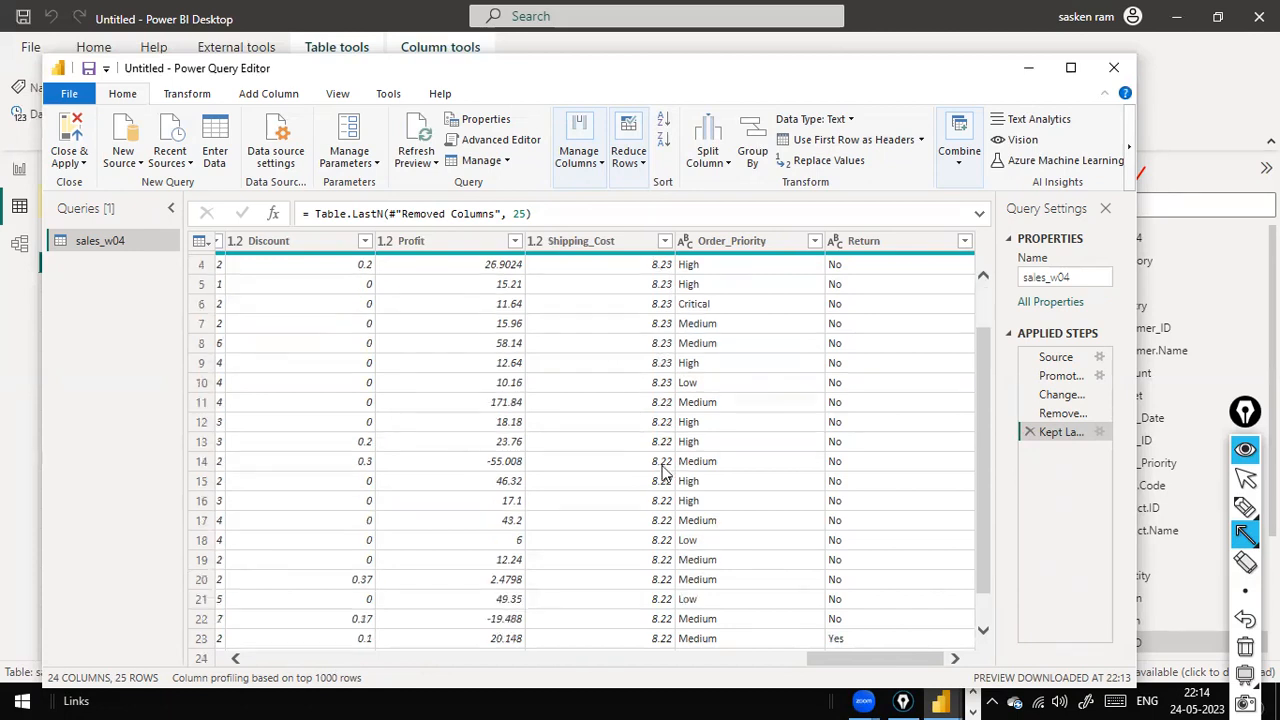
{"action": "scroll", "coordinate": [652, 358], "scroll_direction": "up", "scroll_amount": 2}
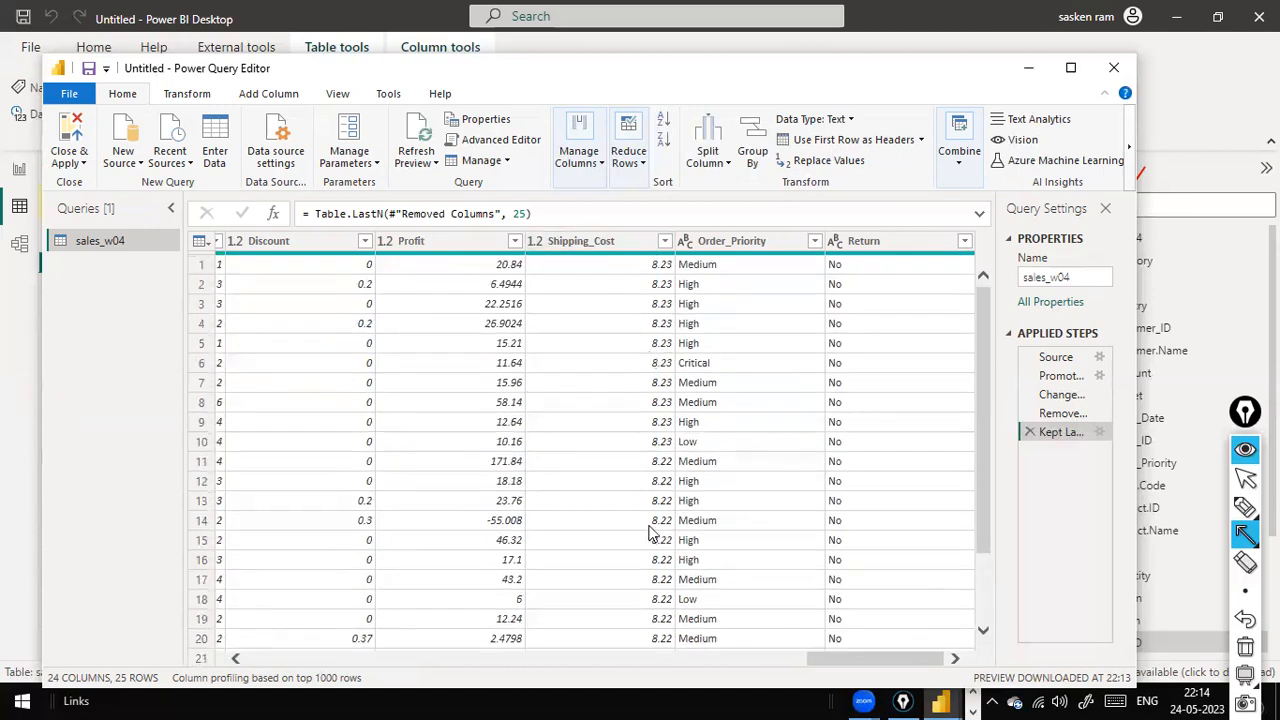
{"action": "scroll", "coordinate": [634, 557], "scroll_direction": "down", "scroll_amount": 2}
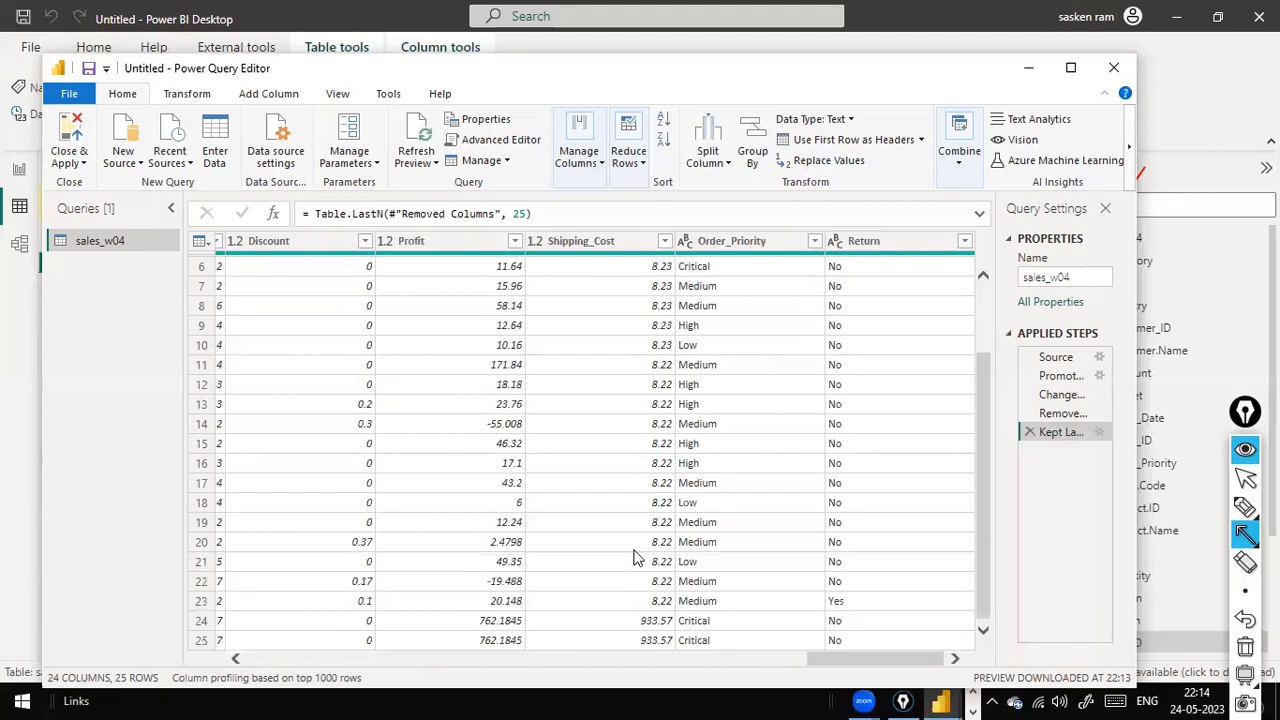
{"action": "scroll", "coordinate": [634, 557], "scroll_direction": "up", "scroll_amount": 2}
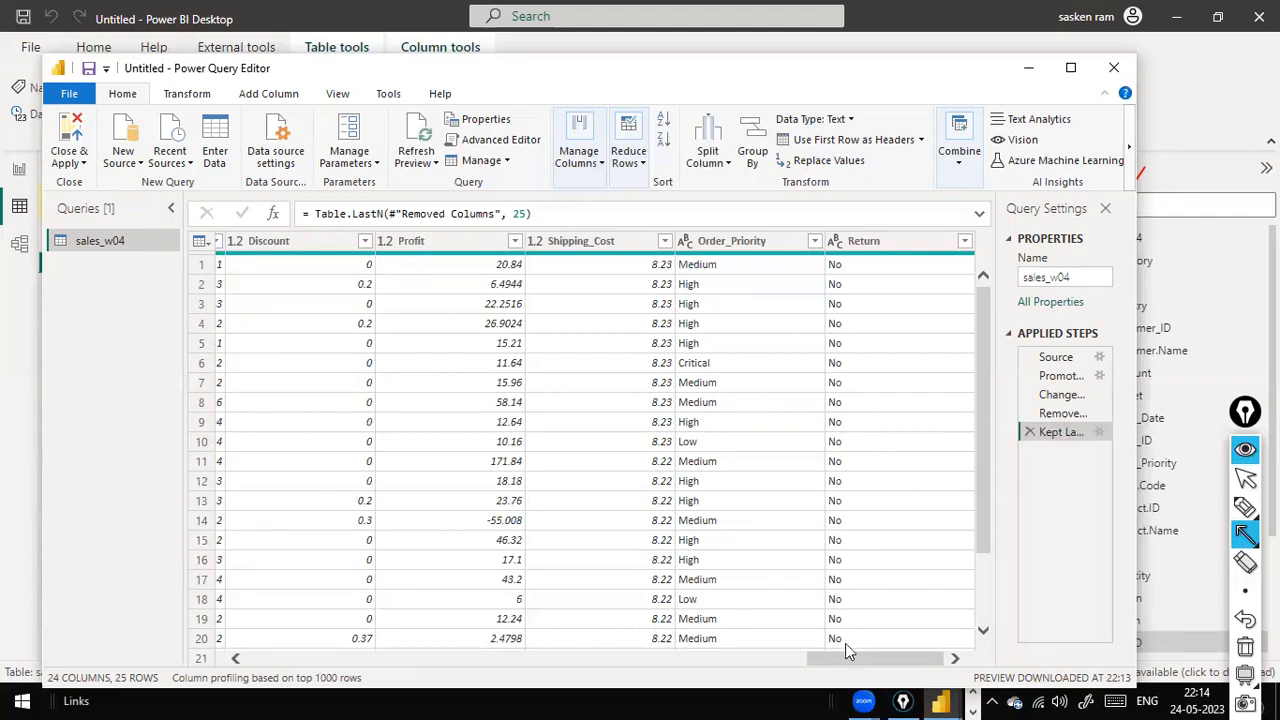
- Delete the Kept Last Rows step from the sales_w04 query
{"action": "left_click_drag", "start_coordinate": [815, 662], "coordinate": [695, 645]}
{"action": "left_click", "coordinate": [1030, 433]}
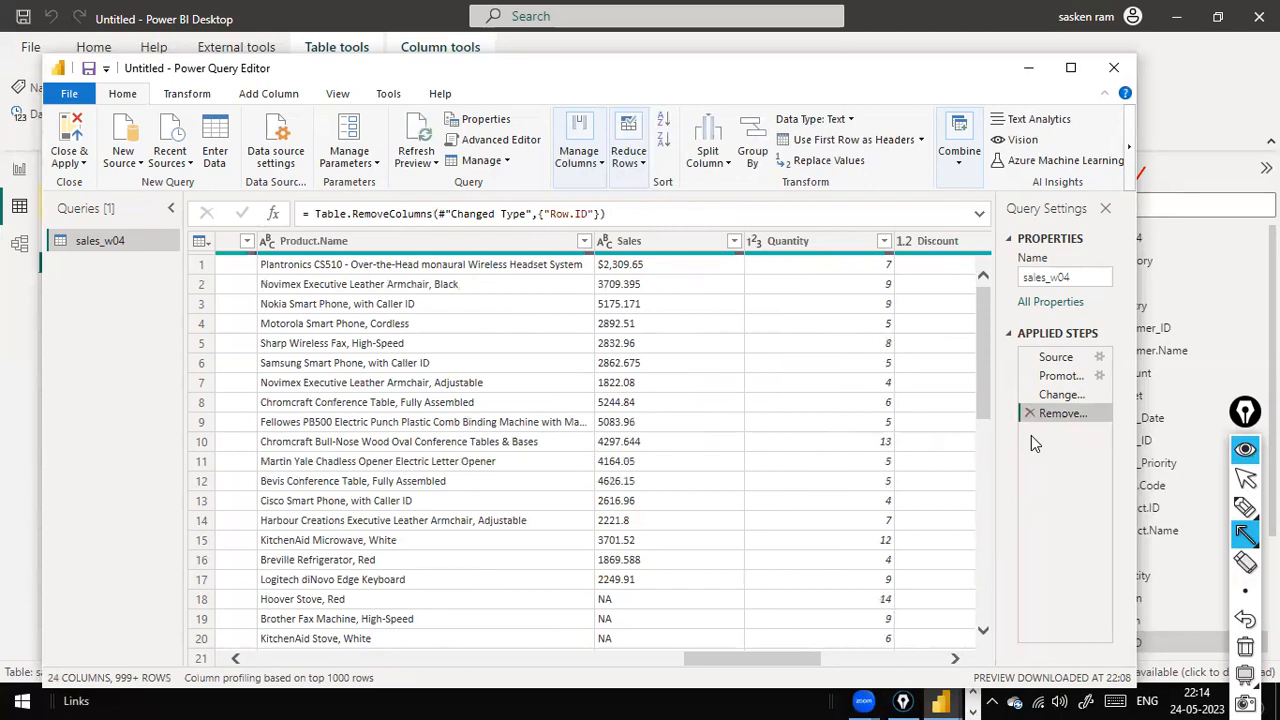
- Keep a range of 20 rows starting at row 11 in the sales_w04 query and look across the columns
{"action": "left_click", "coordinate": [640, 168]}
{"action": "left_click", "coordinate": [636, 238]}
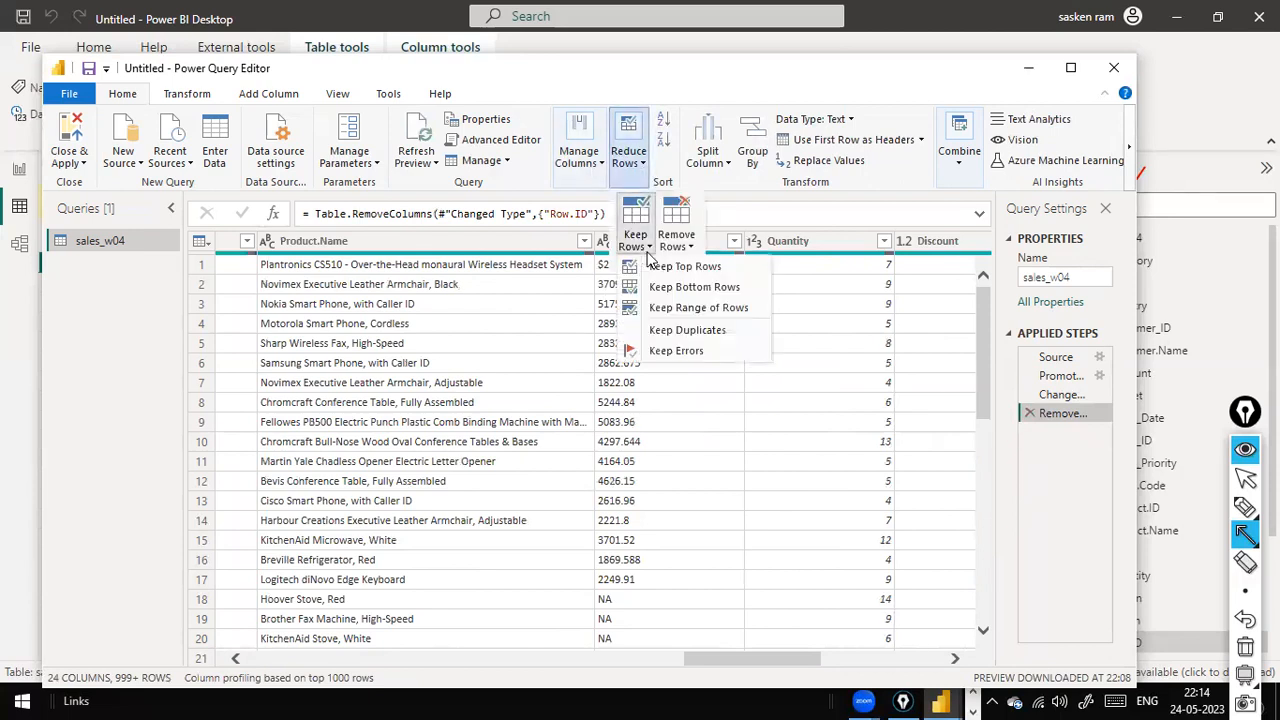
{"action": "left_click", "coordinate": [665, 310]}
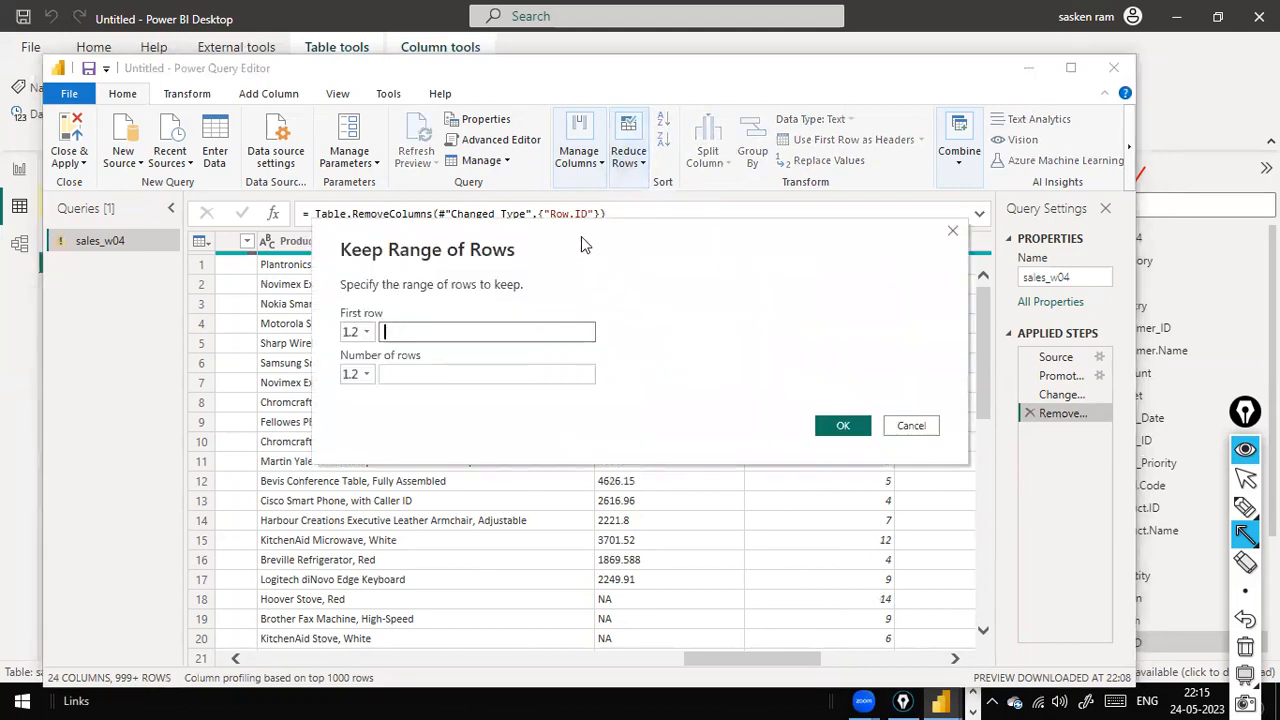
{"action": "left_click_drag", "start_coordinate": [598, 231], "coordinate": [942, 195]}
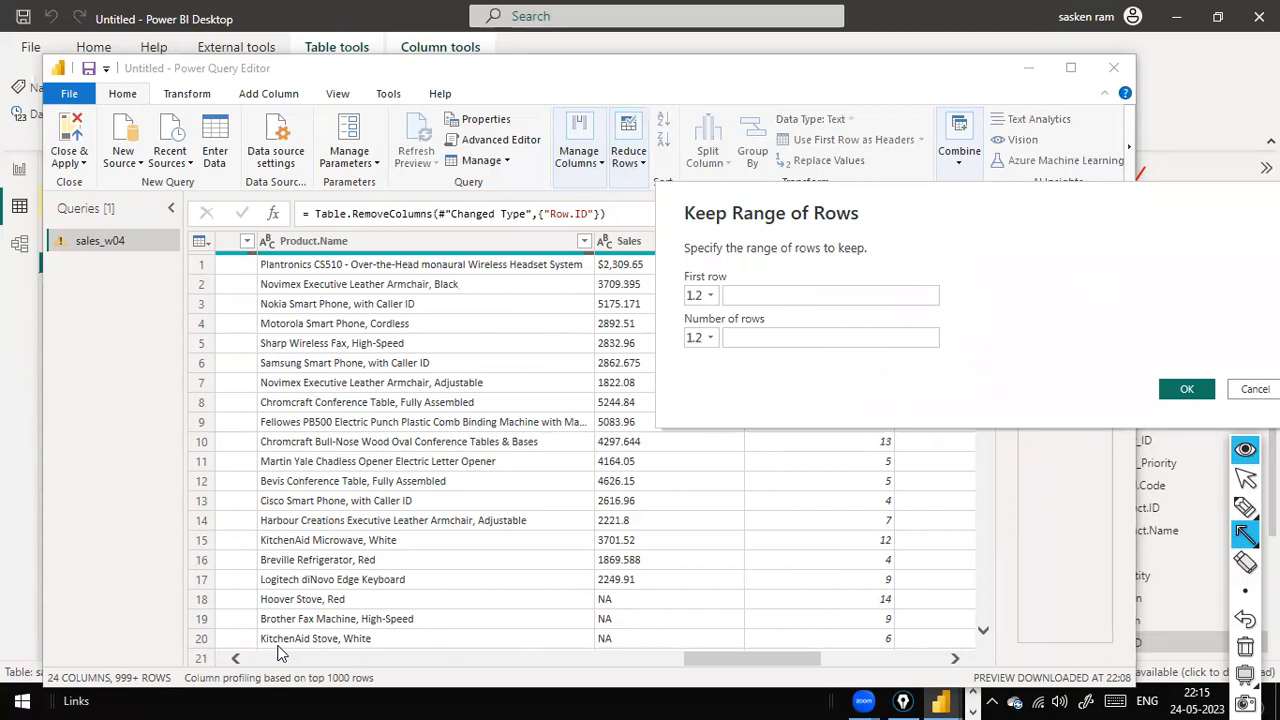
{"action": "left_click", "coordinate": [788, 294]}
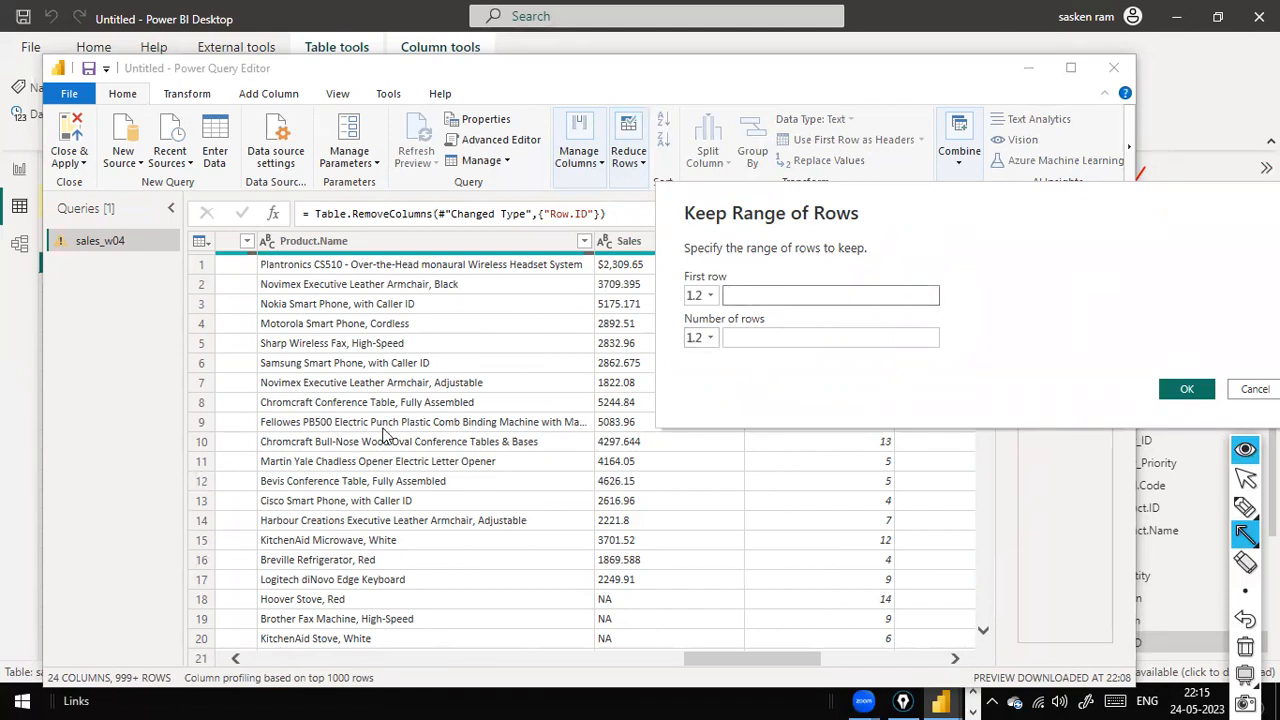
{"action": "type", "text": "11"}
{"action": "left_click", "coordinate": [798, 337]}
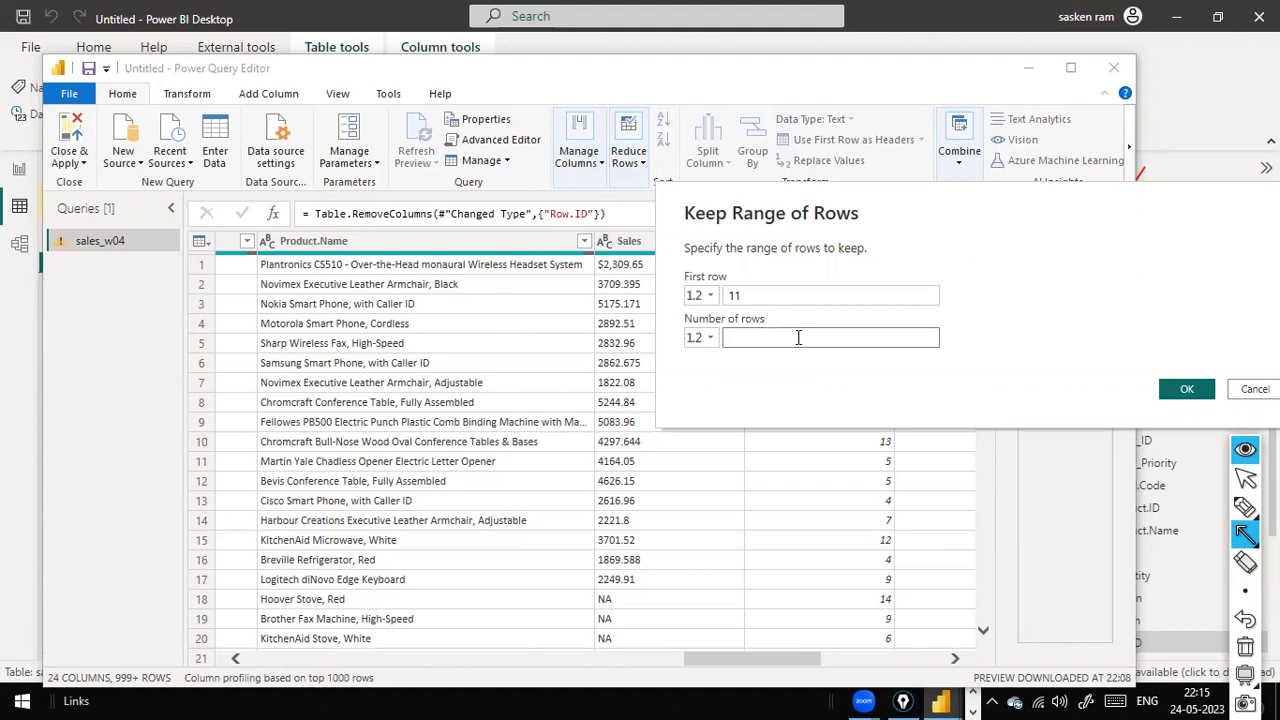
{"action": "type", "text": "20"}
{"action": "left_click", "coordinate": [1186, 391]}
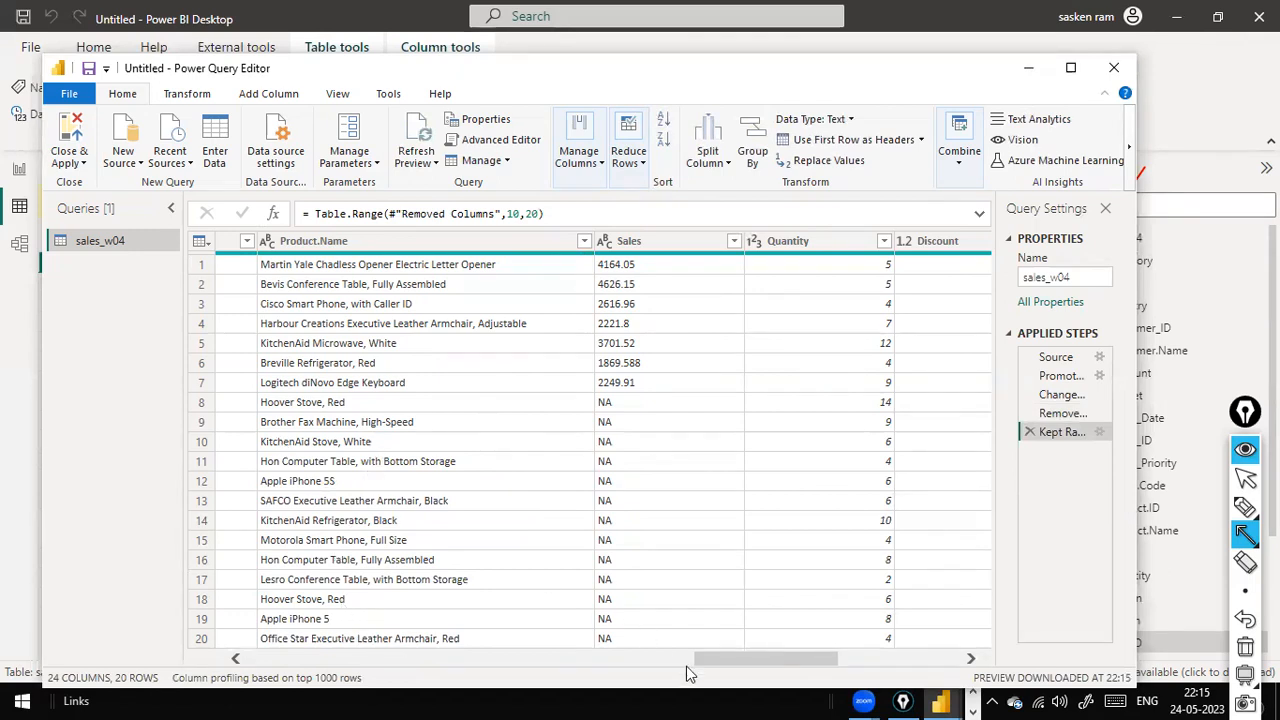
{"action": "left_click_drag", "start_coordinate": [749, 660], "coordinate": [0, 565]}
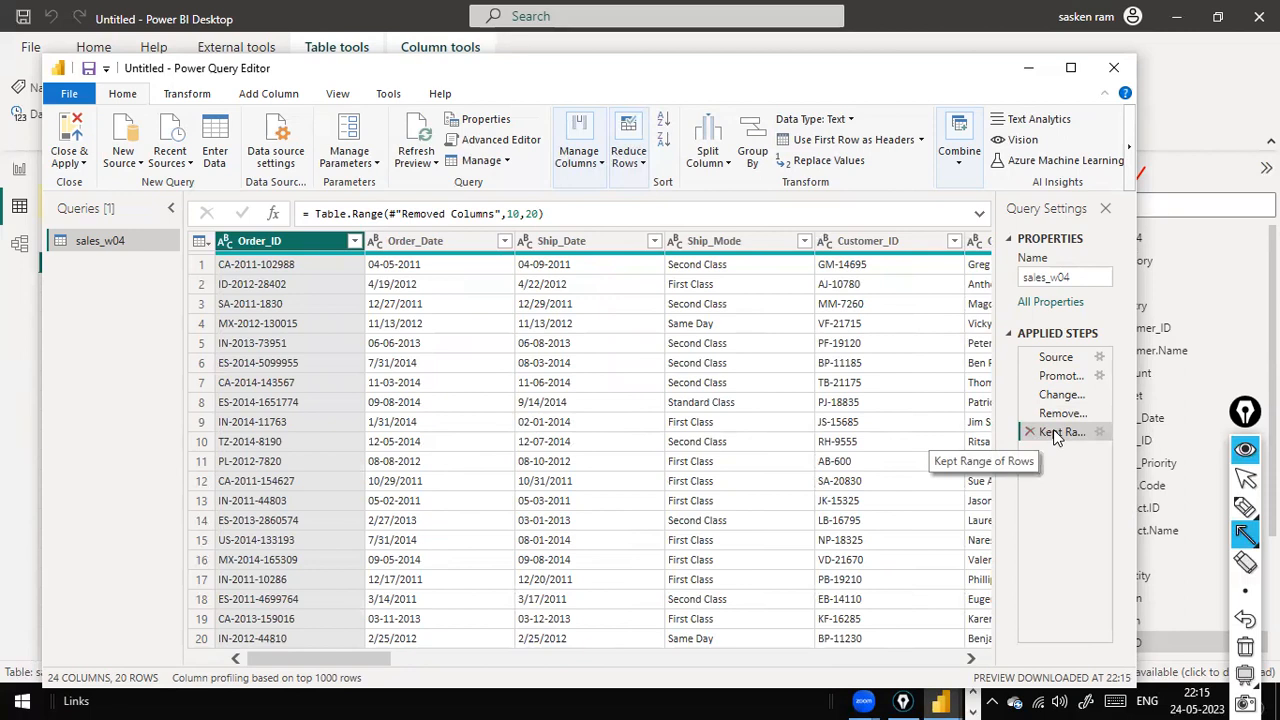
{"action": "double_click", "coordinate": [526, 212]}
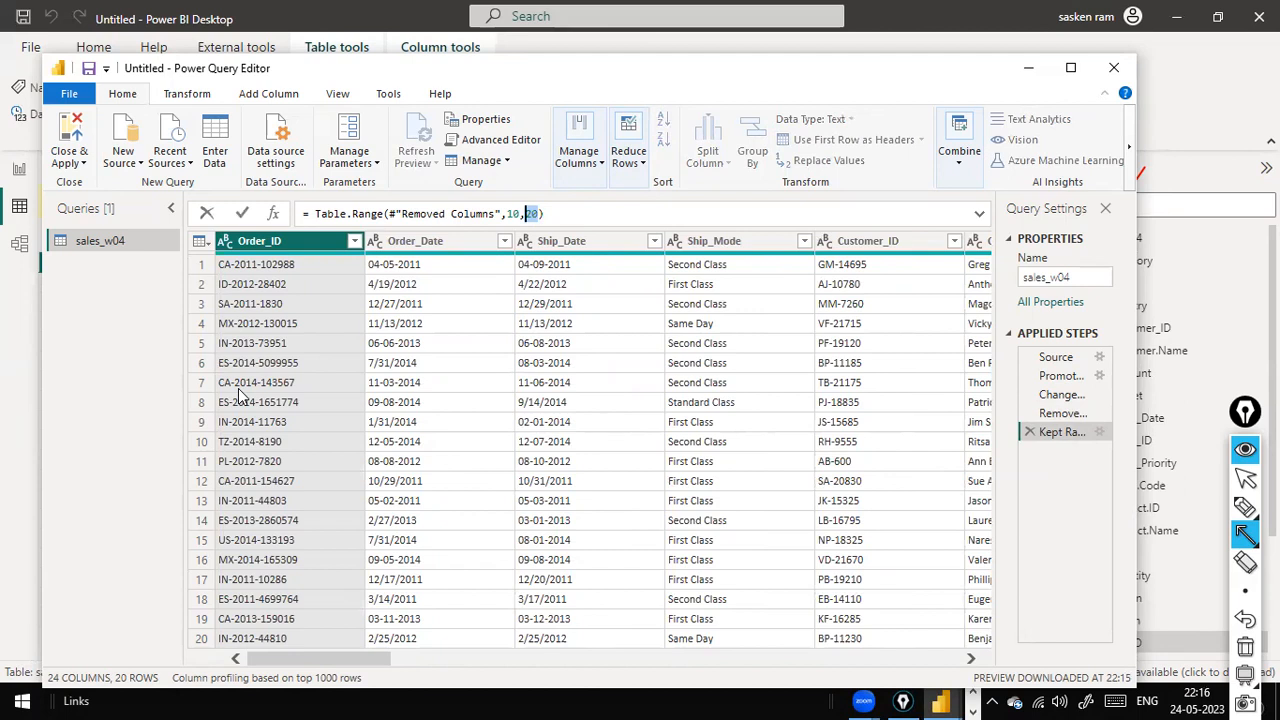
{"action": "type", "text": "2"}
{"action": "key", "text": "Escape"}
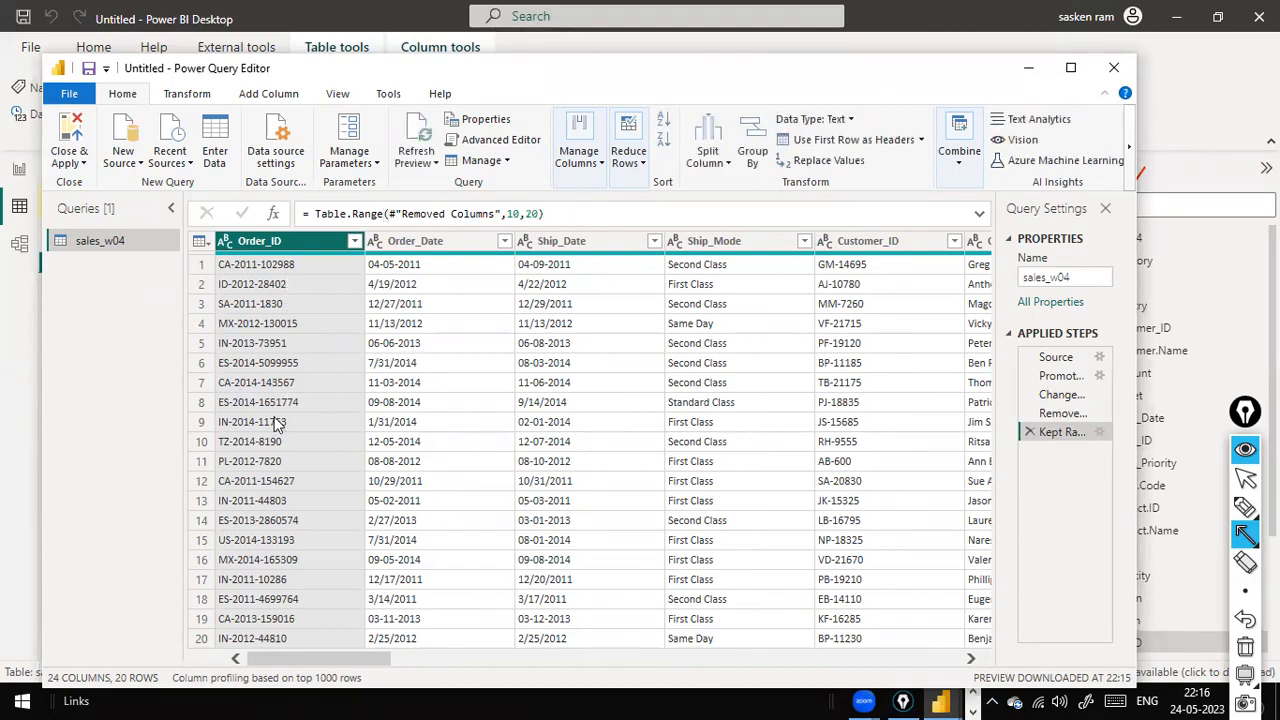
{"action": "left_click", "coordinate": [201, 265]}
{"action": "left_click", "coordinate": [512, 214]}
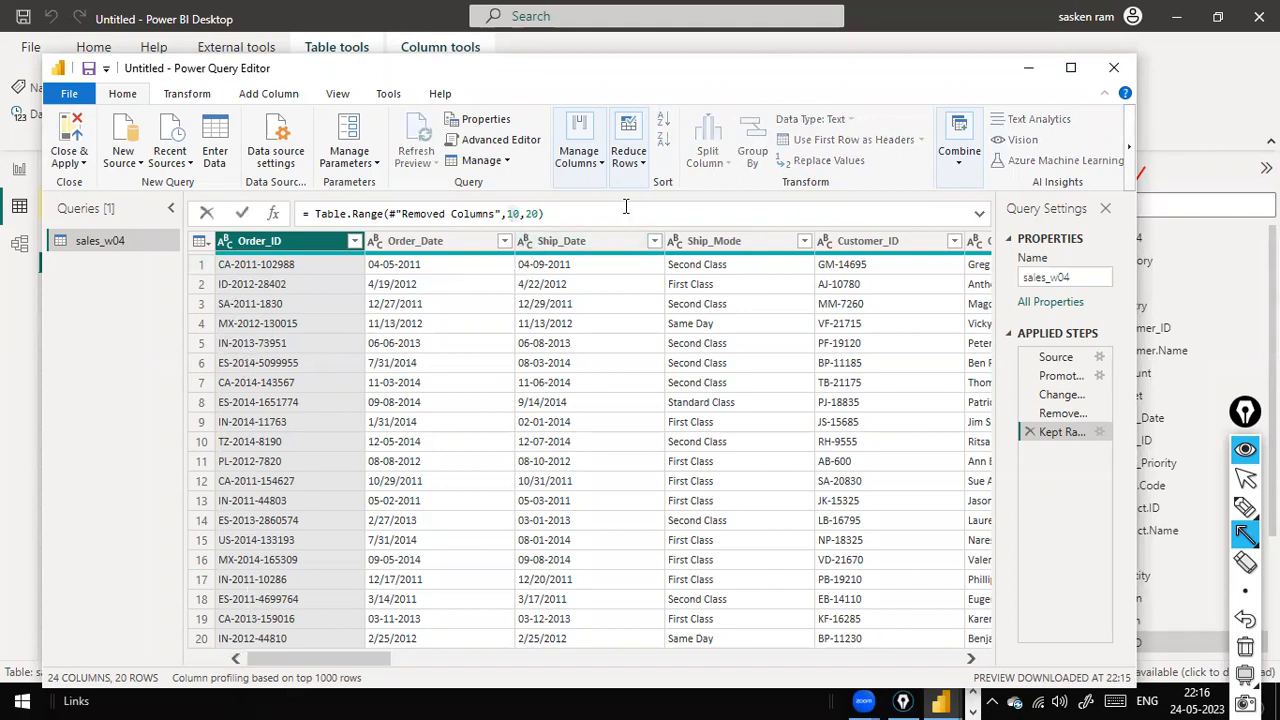
{"action": "left_click", "coordinate": [643, 164]}
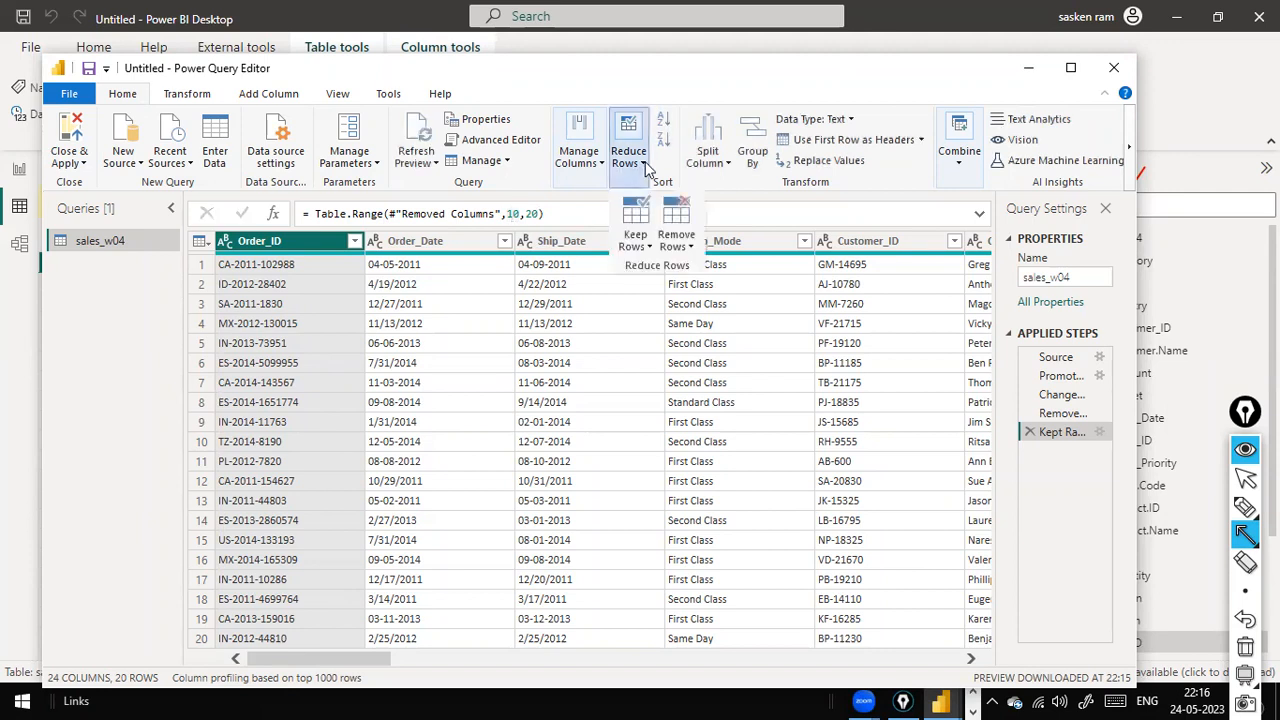
{"action": "left_click", "coordinate": [650, 246]}
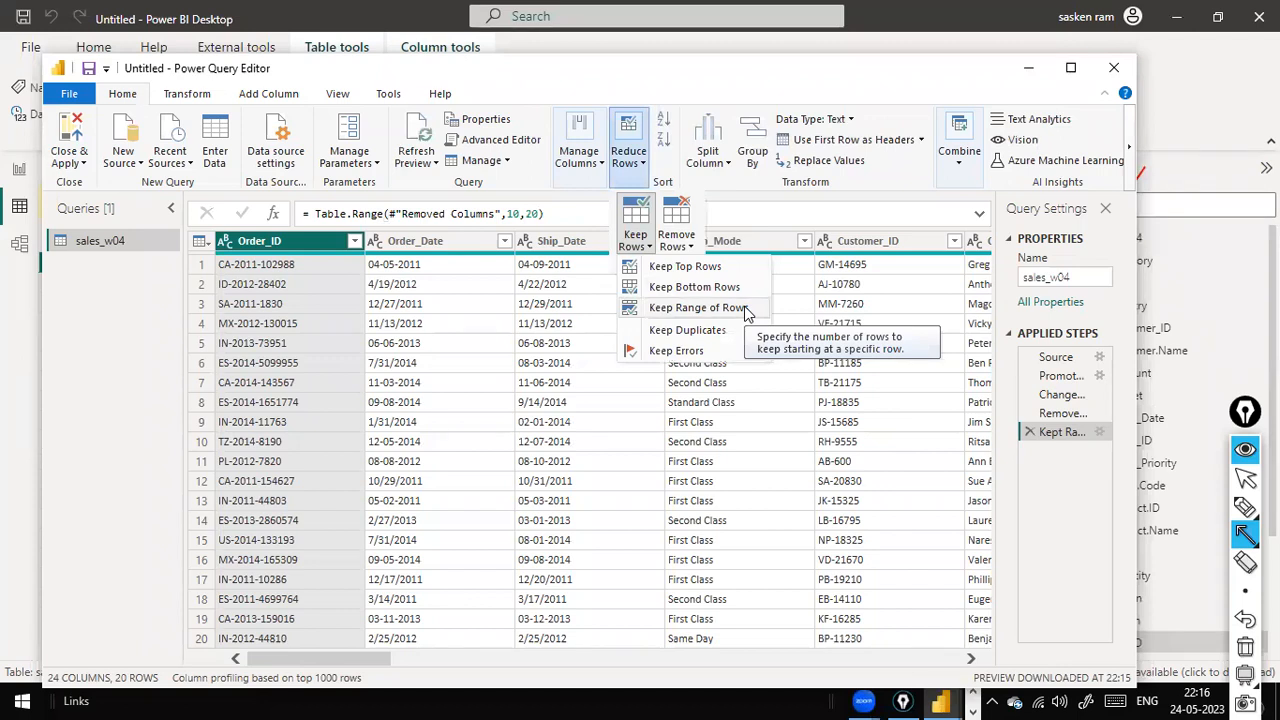
- Delete the Kept Range of Rows step from the sales_w04 query
{"action": "left_click", "coordinate": [1031, 433]}
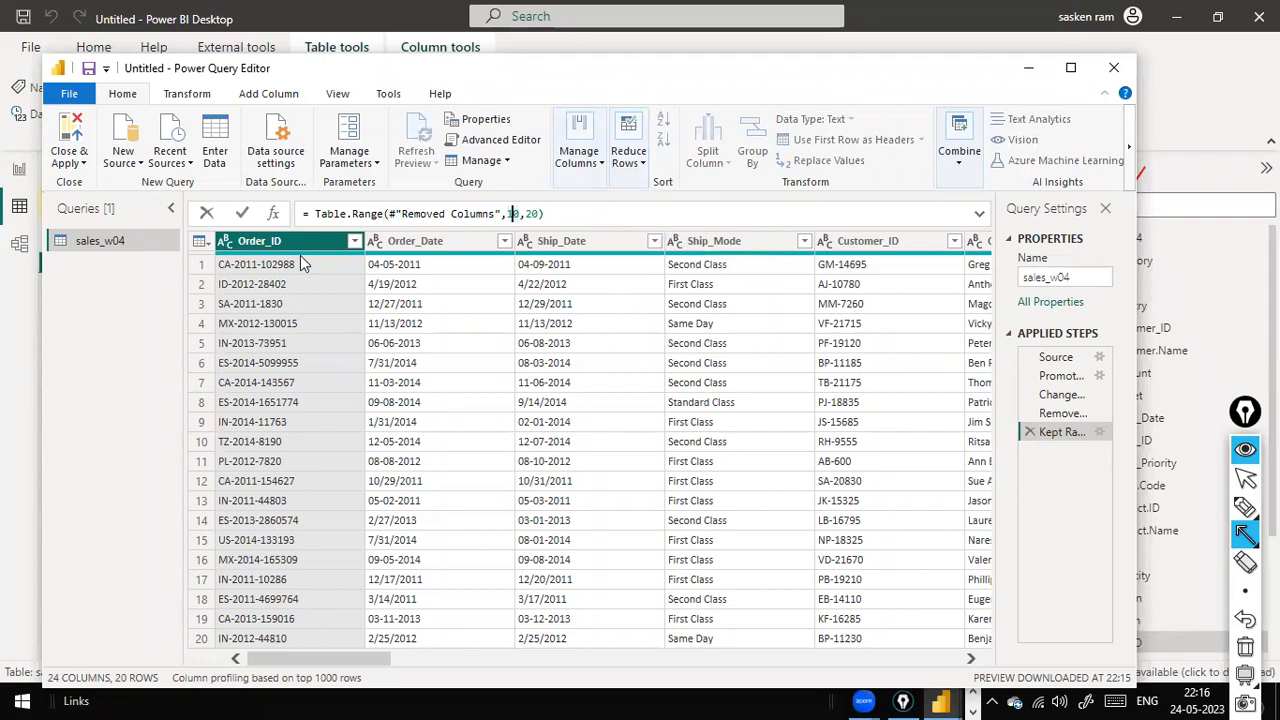
{"action": "left_click", "coordinate": [641, 163]}
{"action": "left_click", "coordinate": [648, 247]}
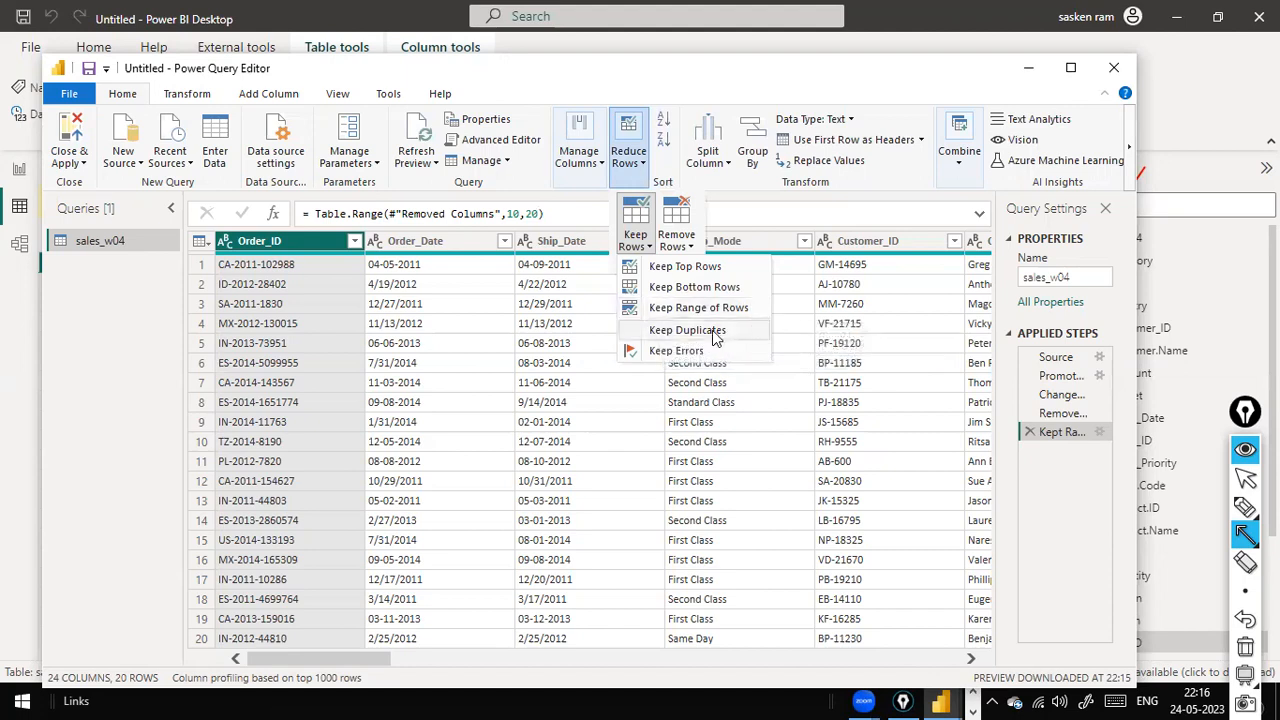
{"action": "left_click", "coordinate": [1033, 437]}
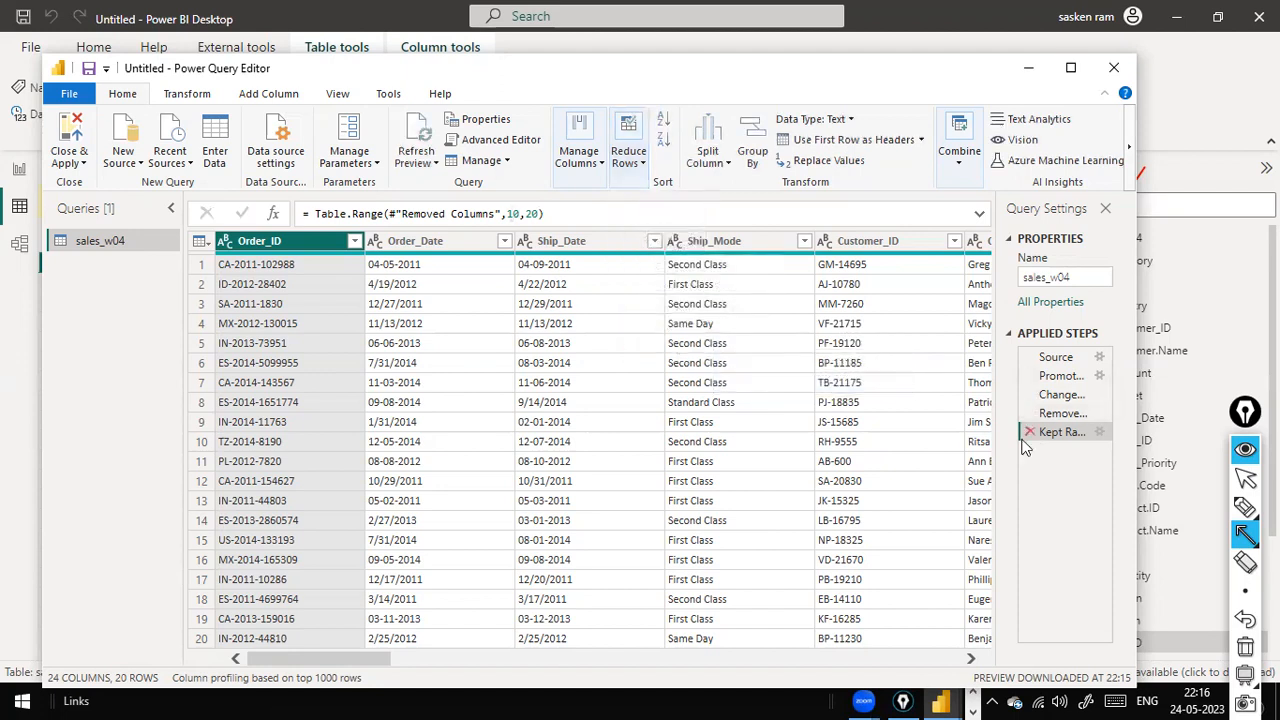
{"action": "left_click", "coordinate": [1029, 433]}
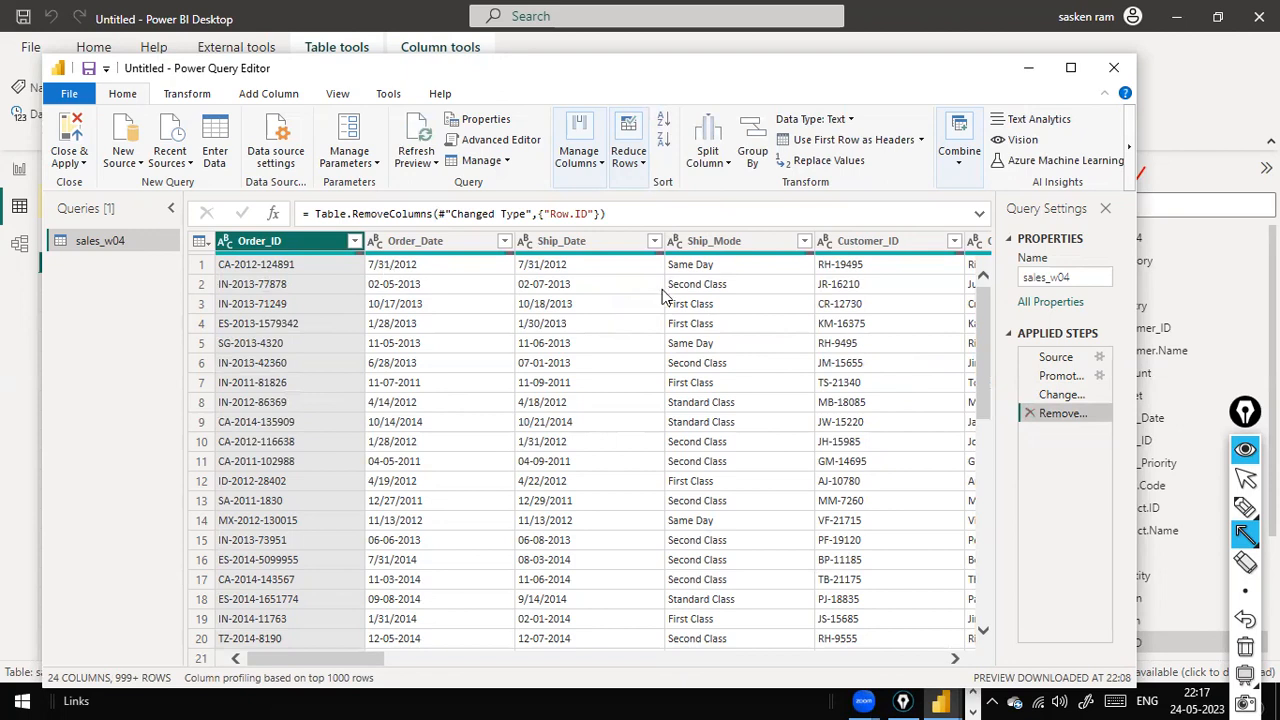
- Select all columns of the sales_w04 query and keep only the duplicate rows
{"action": "left_click", "coordinate": [634, 165]}
{"action": "left_click", "coordinate": [640, 244]}
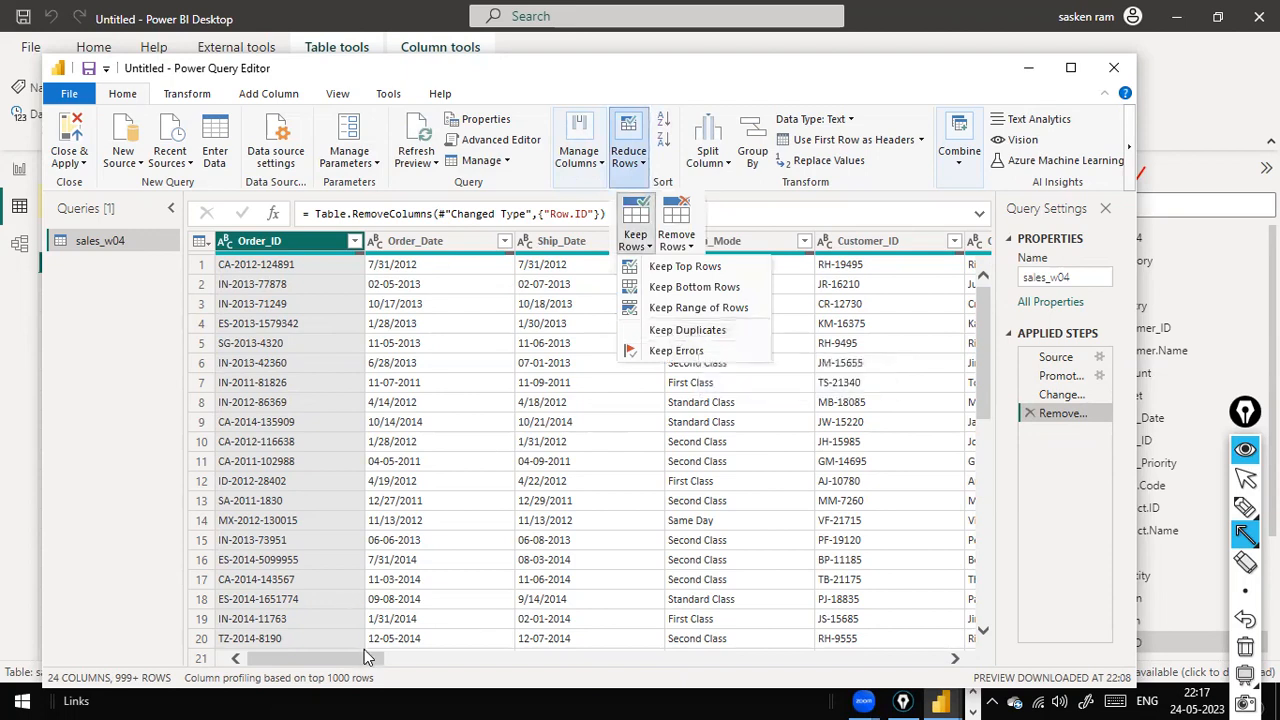
{"action": "left_click", "coordinate": [338, 672]}
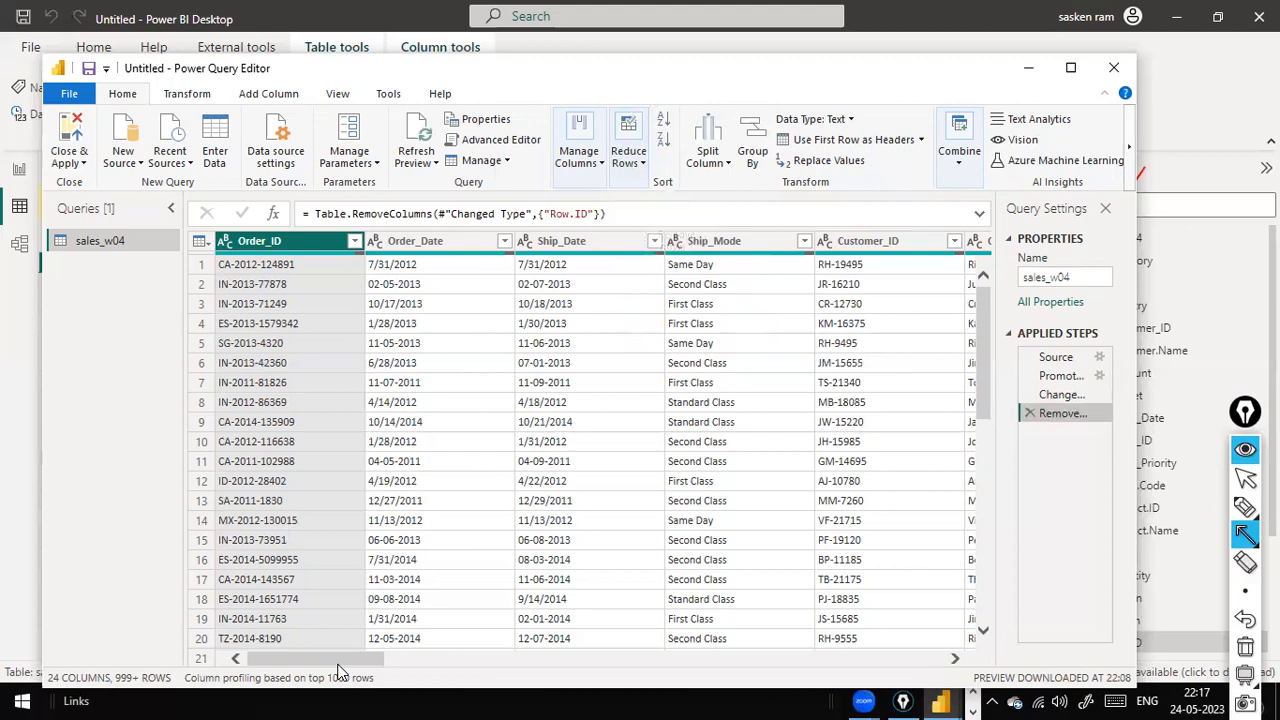
{"action": "left_click_drag", "start_coordinate": [388, 656], "coordinate": [107, 609]}
{"action": "key", "text": "ctrl+a"}
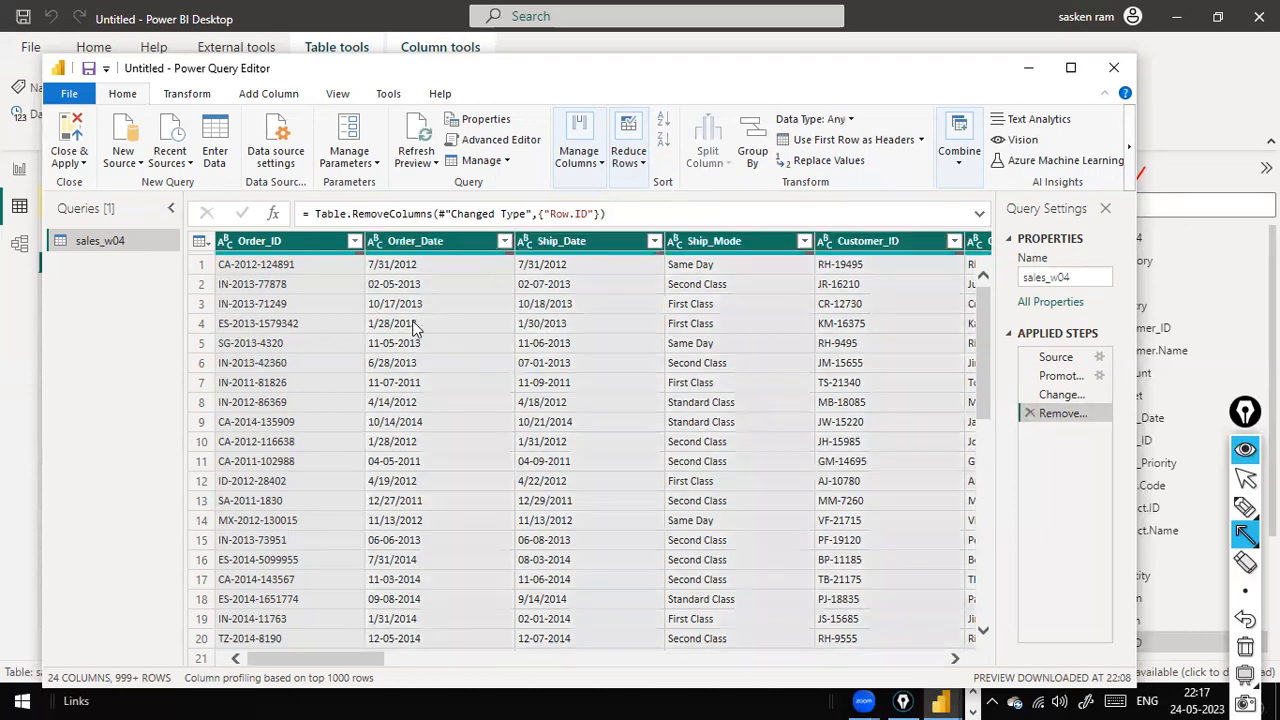
{"action": "left_click_drag", "start_coordinate": [351, 658], "coordinate": [995, 685]}
{"action": "left_click_drag", "start_coordinate": [900, 662], "coordinate": [272, 660]}
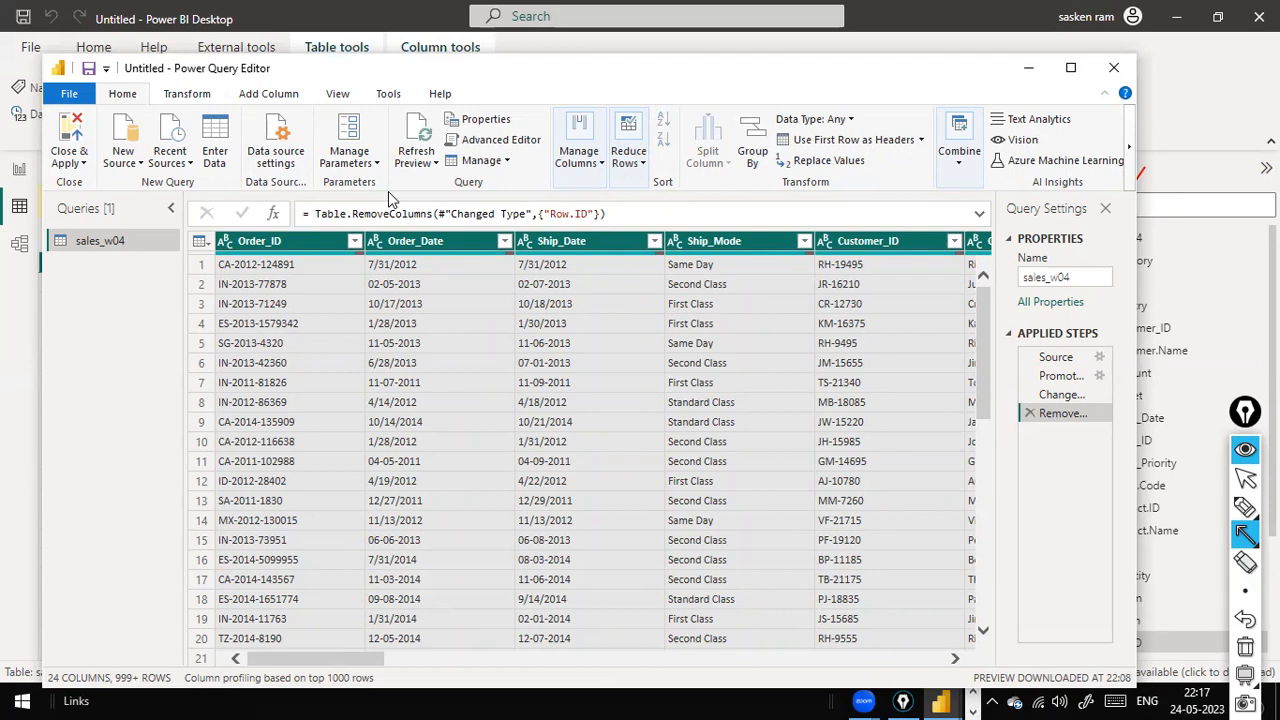
{"action": "left_click", "coordinate": [640, 162]}
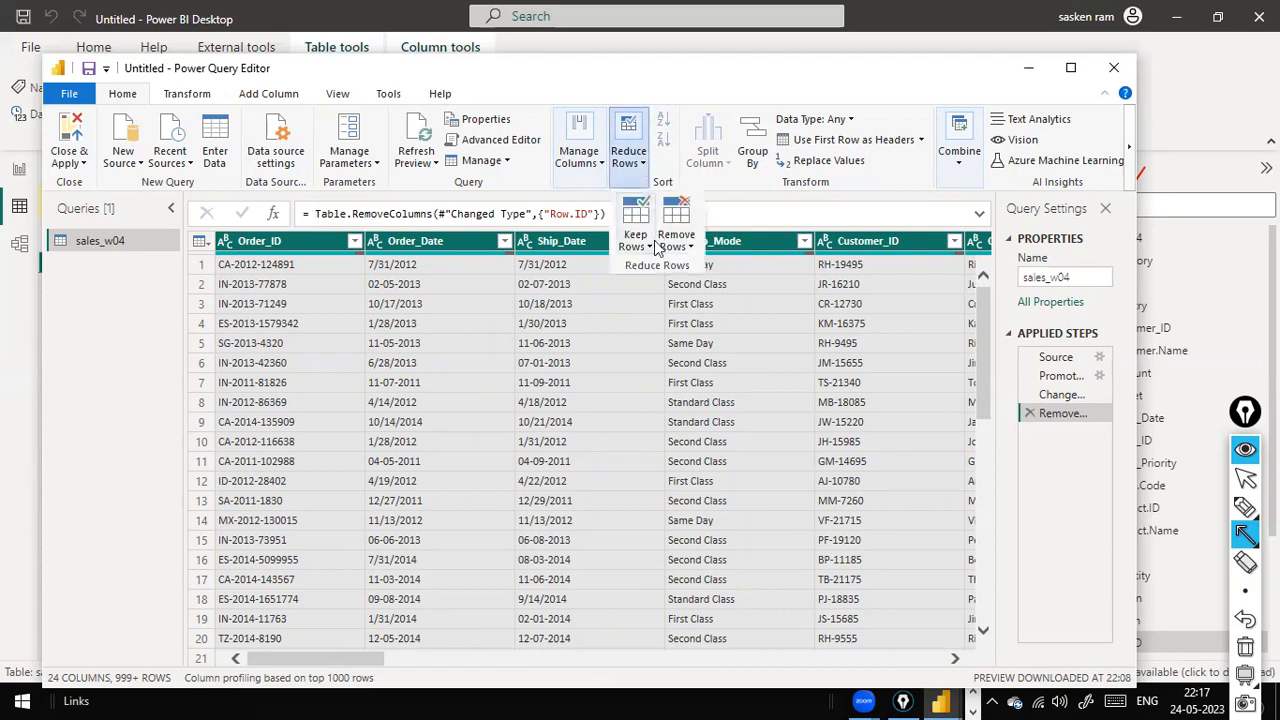
{"action": "left_click", "coordinate": [648, 244]}
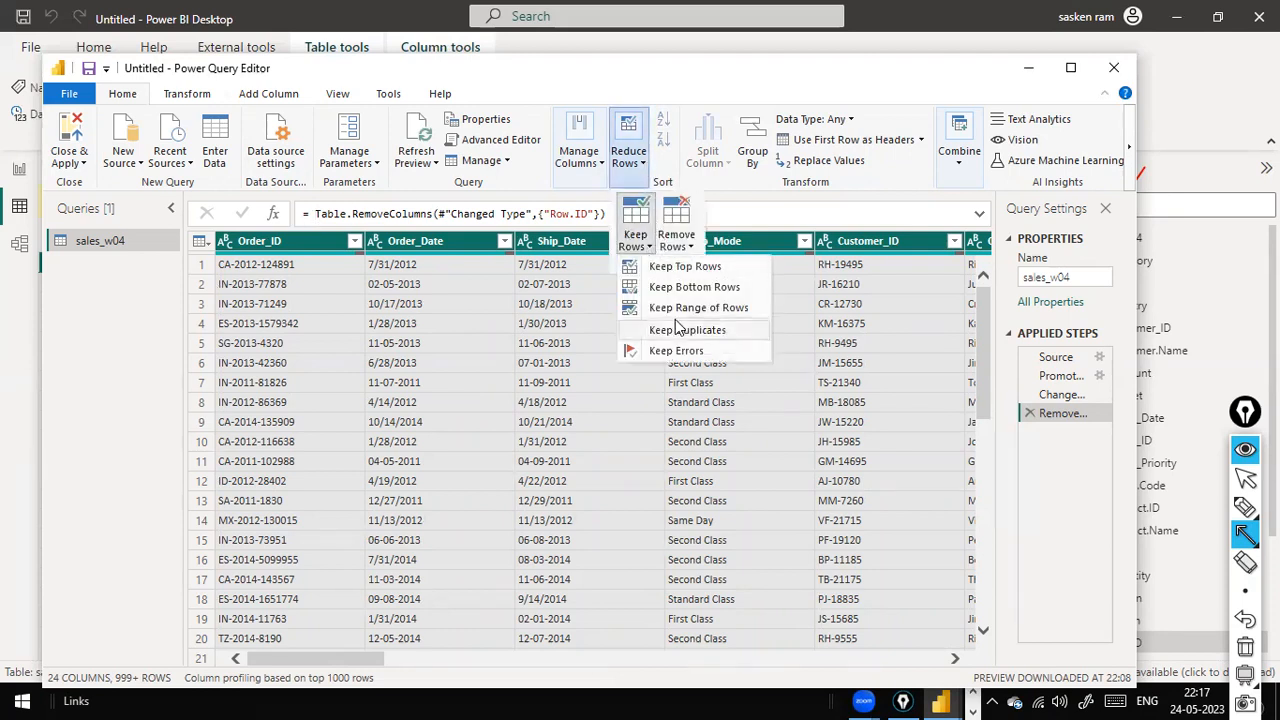
{"action": "left_click", "coordinate": [679, 330]}
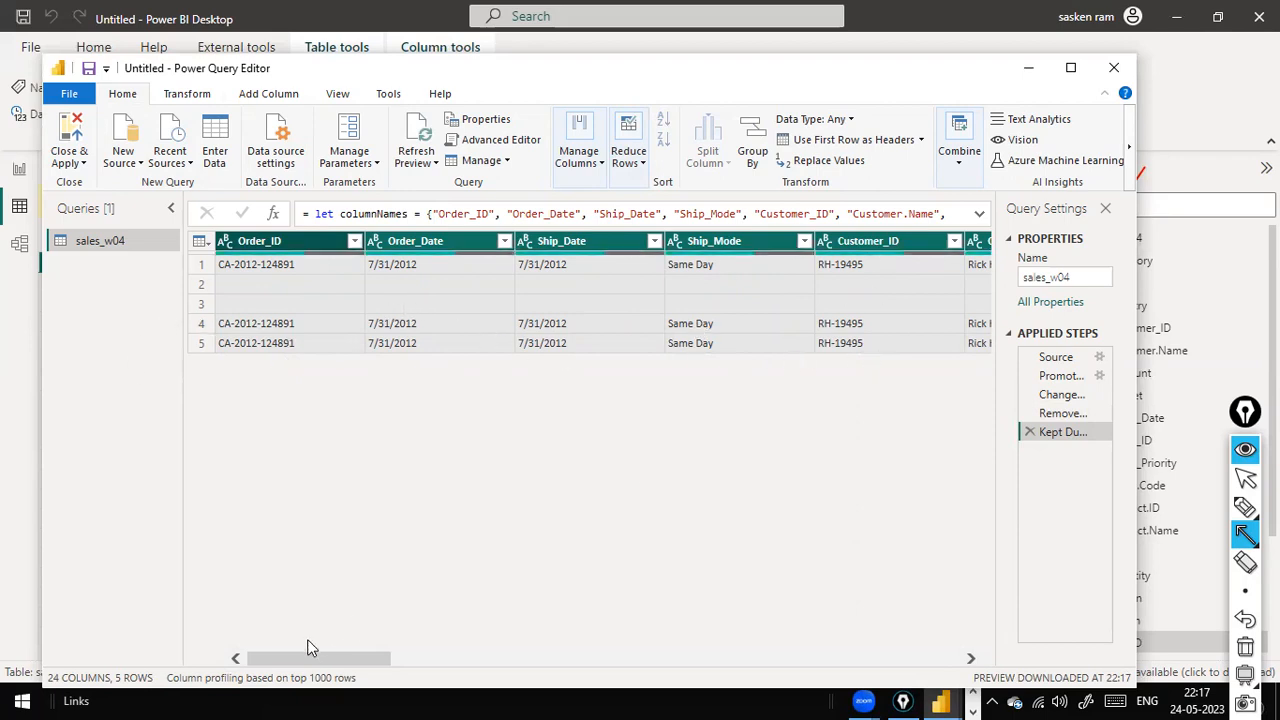
{"action": "left_click_drag", "start_coordinate": [322, 664], "coordinate": [212, 606]}
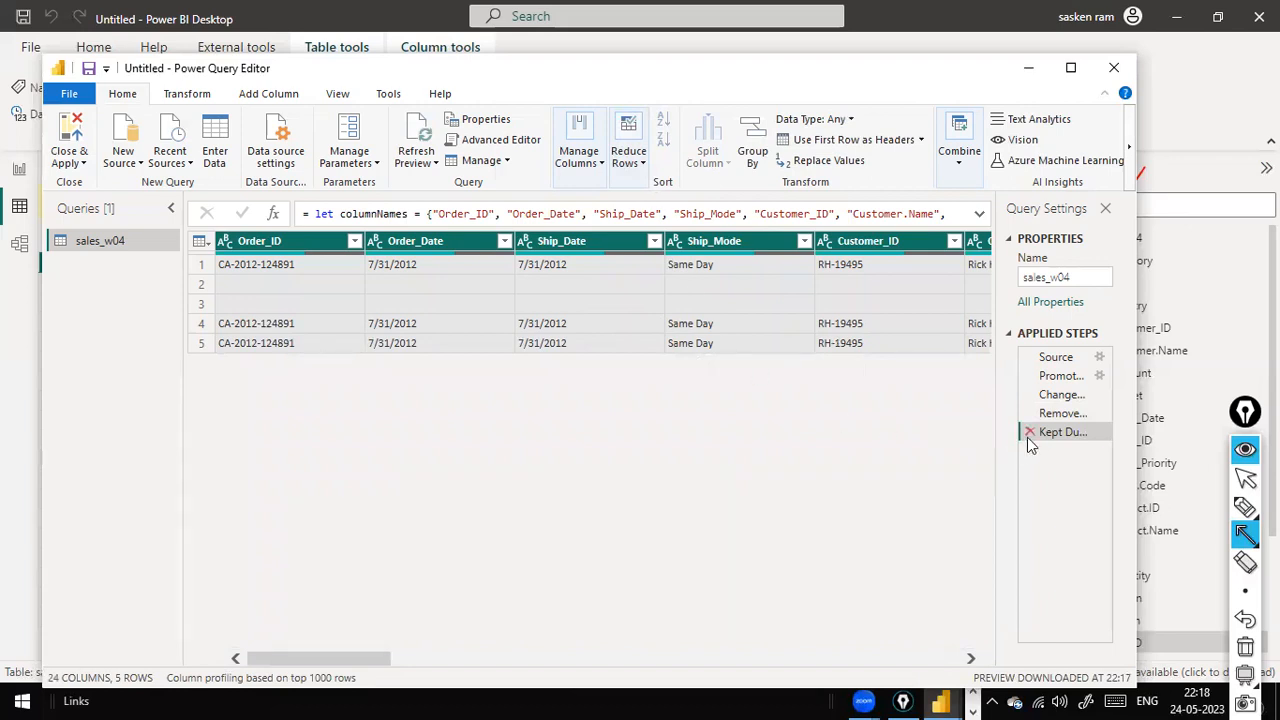
- Apply Keep Duplicates a second time to the already filtered sales_w04 rows
{"action": "left_click", "coordinate": [629, 145]}
{"action": "left_click", "coordinate": [774, 394]}
{"action": "left_click", "coordinate": [644, 168]}
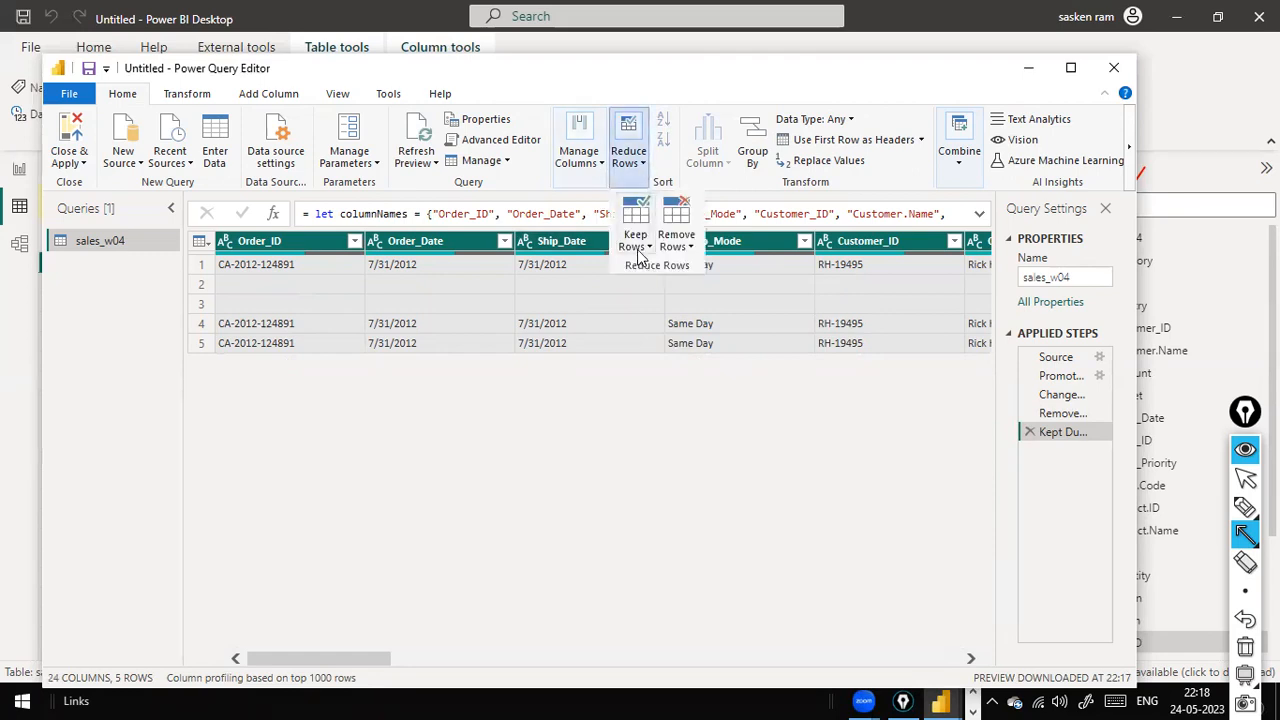
{"action": "left_click", "coordinate": [638, 242]}
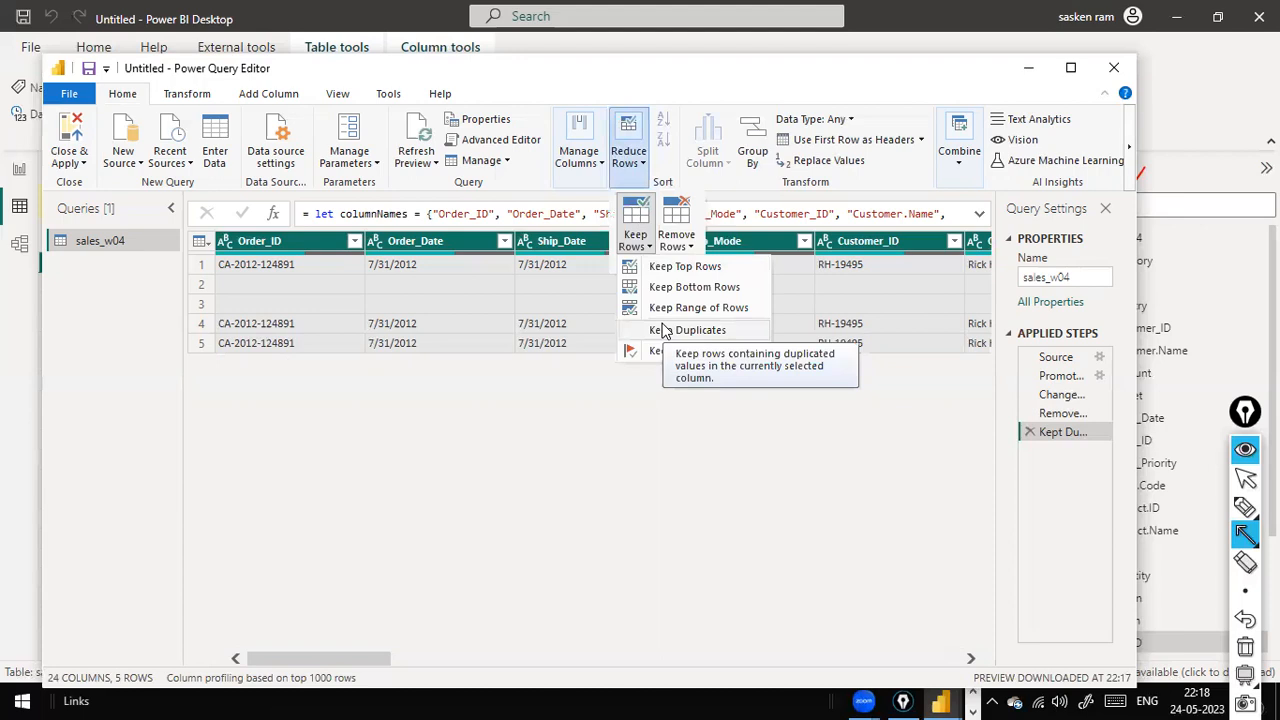
{"action": "left_click", "coordinate": [734, 337]}
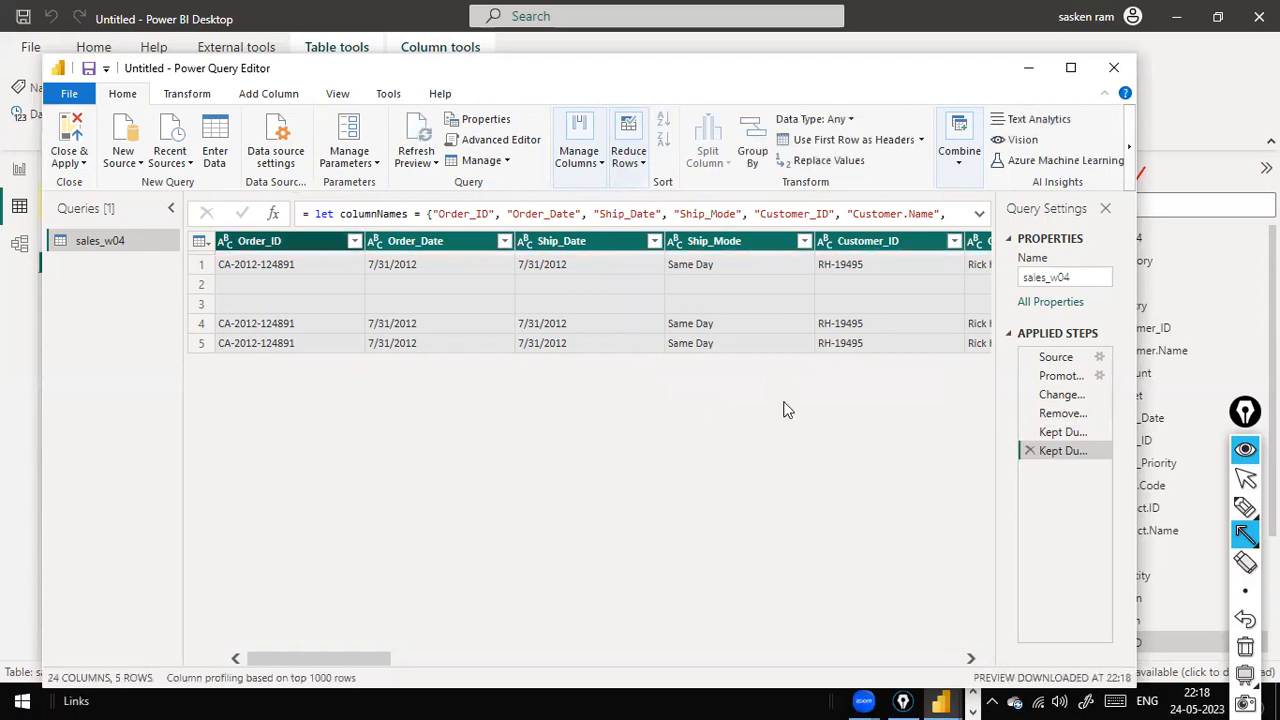
- Delete both Kept Duplicates steps from the sales_w04 query
{"action": "left_click", "coordinate": [1030, 451]}
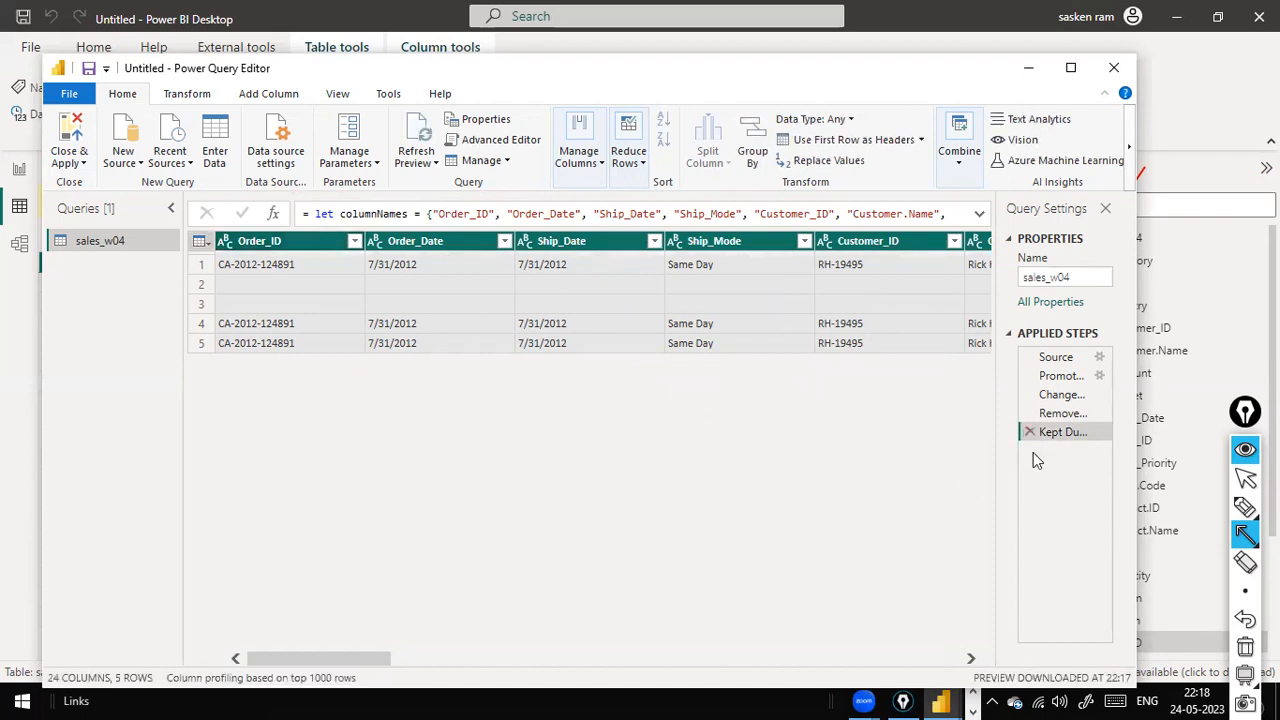
{"action": "left_click", "coordinate": [1030, 432]}
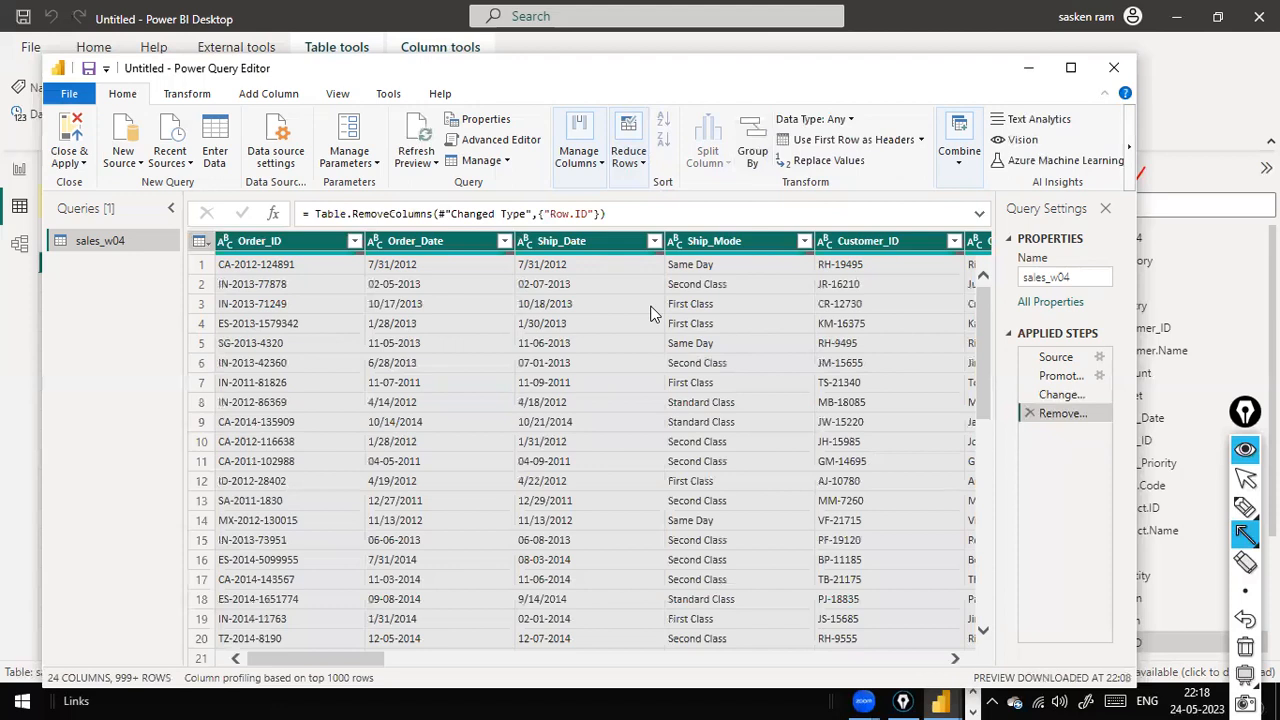
- Keep only the rows with errors across all sales_w04 columns, and delete that Kept Errors step again
{"action": "left_click", "coordinate": [643, 165]}
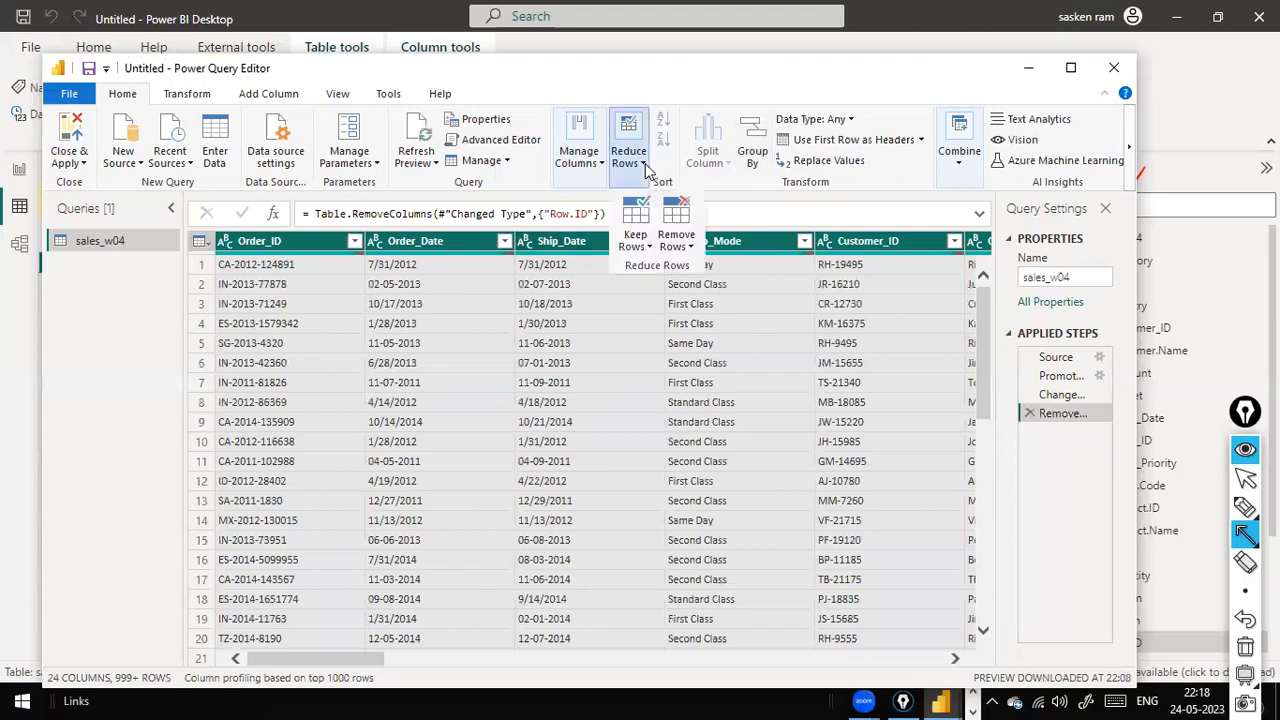
{"action": "left_click", "coordinate": [636, 238]}
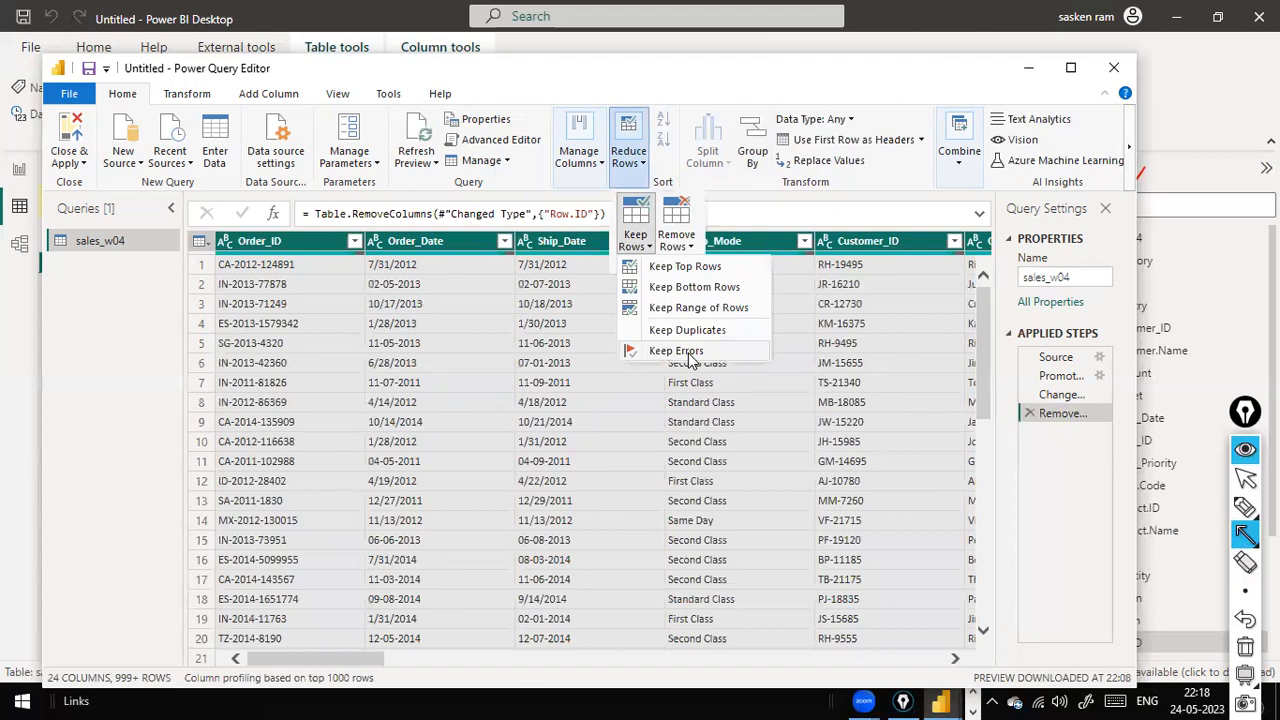
{"action": "left_click", "coordinate": [688, 352]}
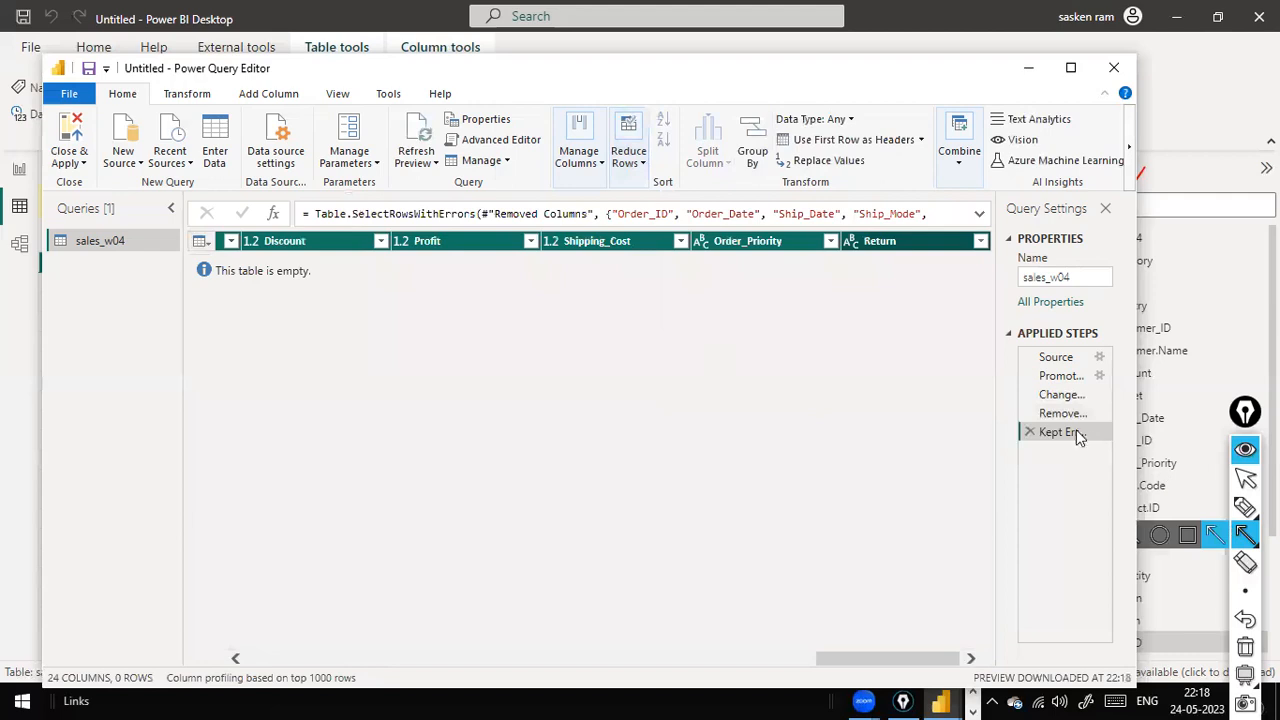
{"action": "left_click", "coordinate": [1030, 432]}
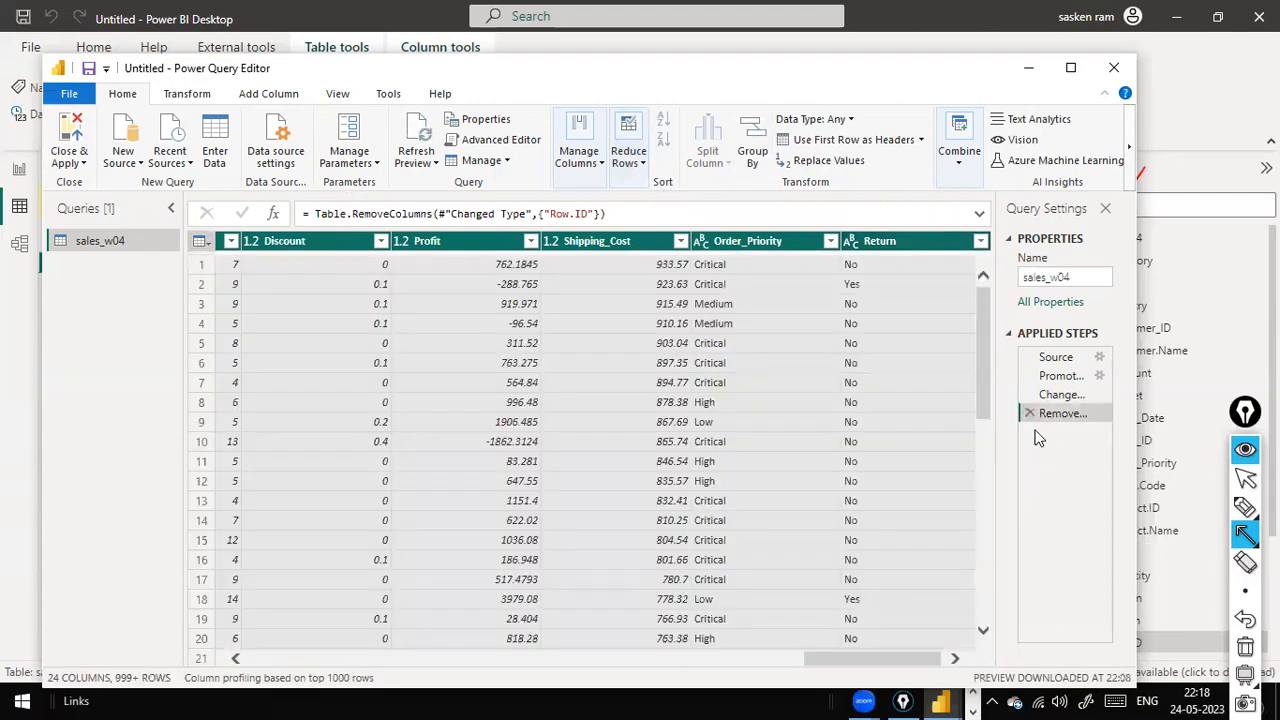
{"action": "left_click", "coordinate": [646, 163]}
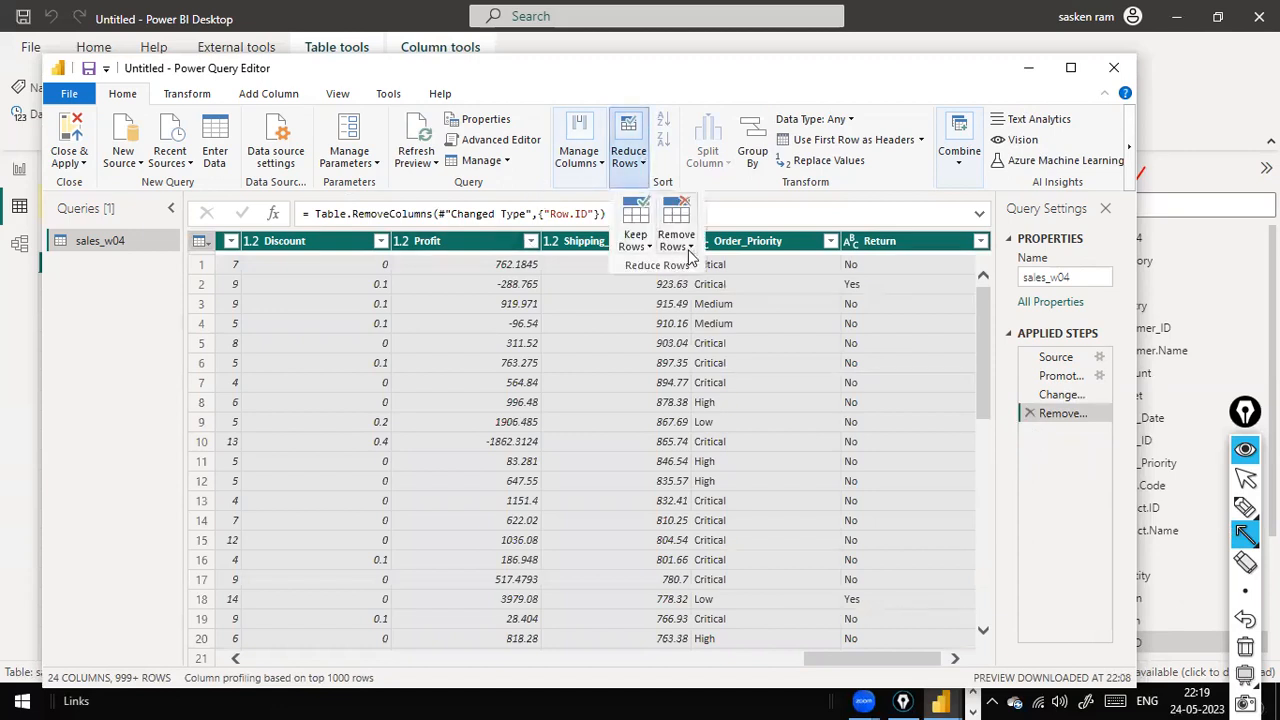
{"action": "left_click", "coordinate": [688, 250]}
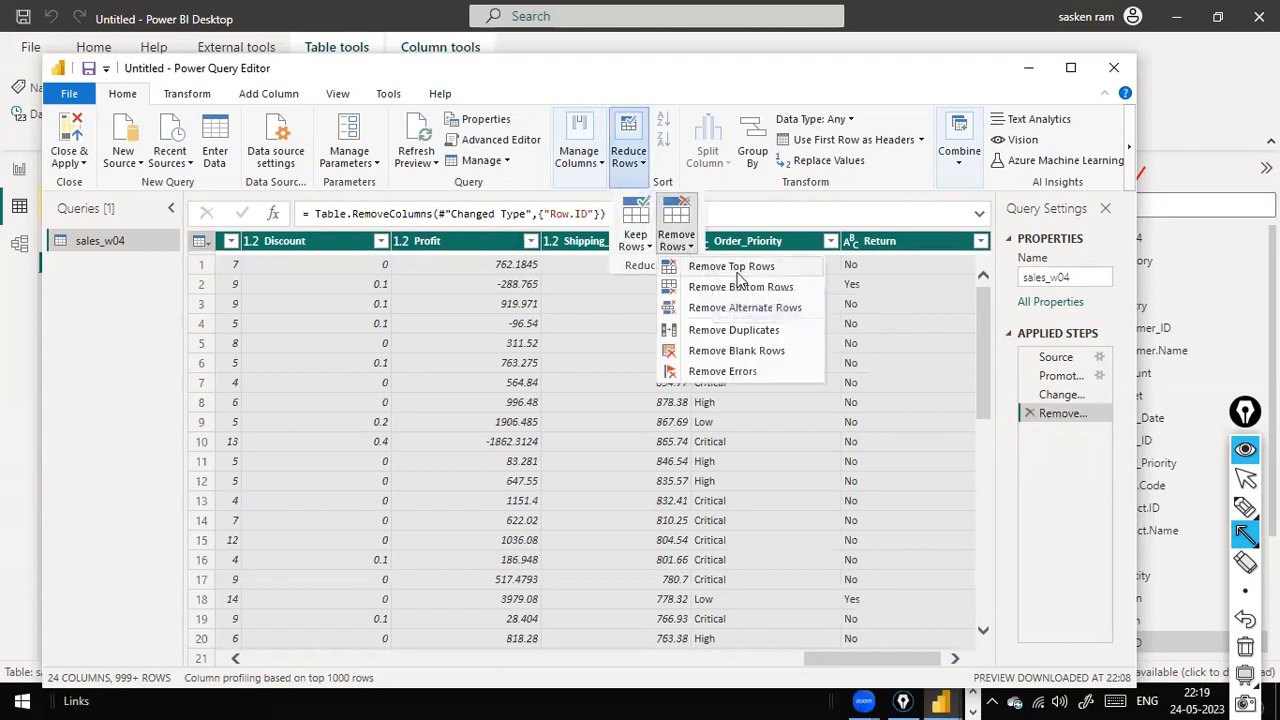
{"action": "left_click", "coordinate": [748, 270]}
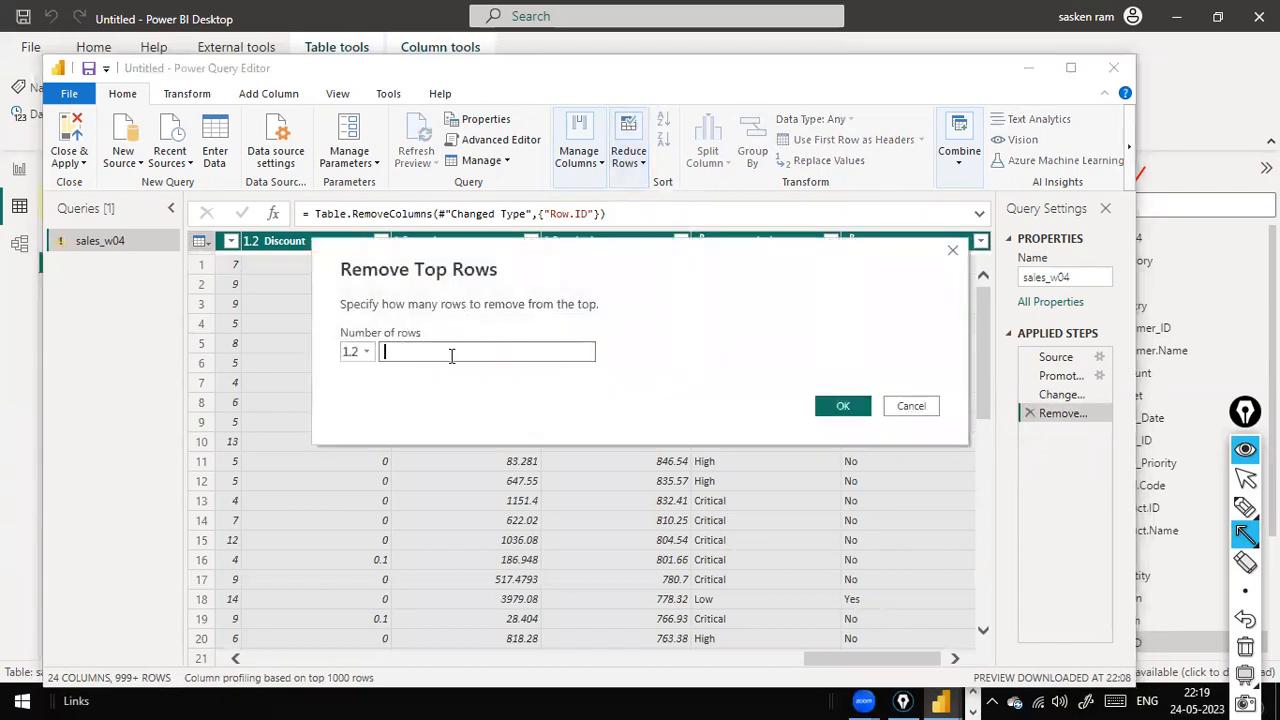
{"action": "left_click", "coordinate": [924, 406]}
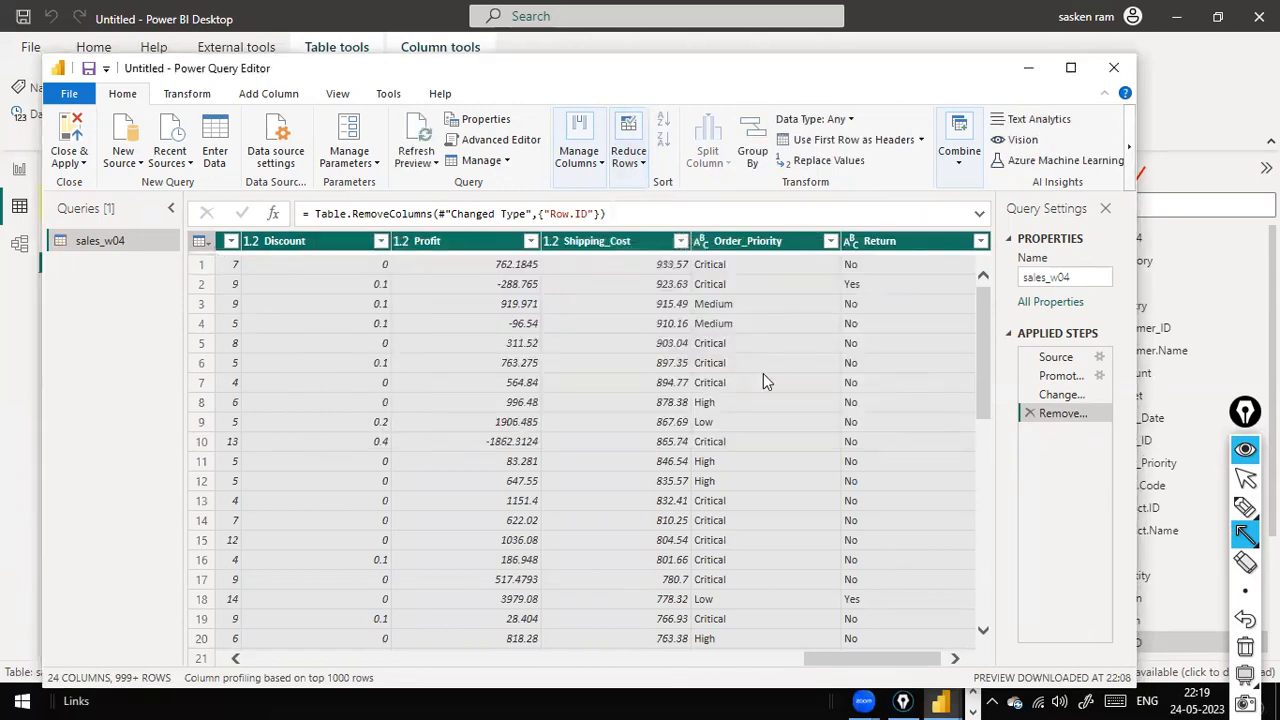
- Remove the duplicate rows across all sales_w04 columns, and compare the result with the preceding Removed Columns step
{"action": "left_click", "coordinate": [640, 165]}
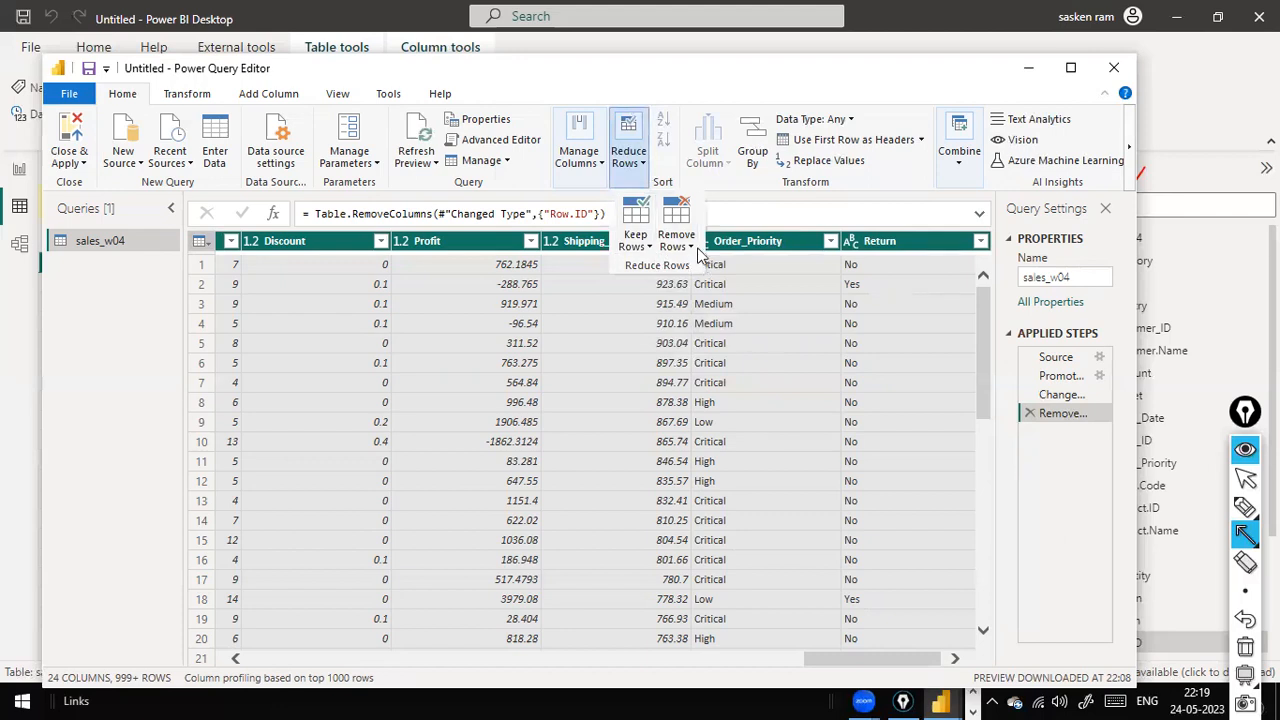
{"action": "left_click", "coordinate": [688, 246]}
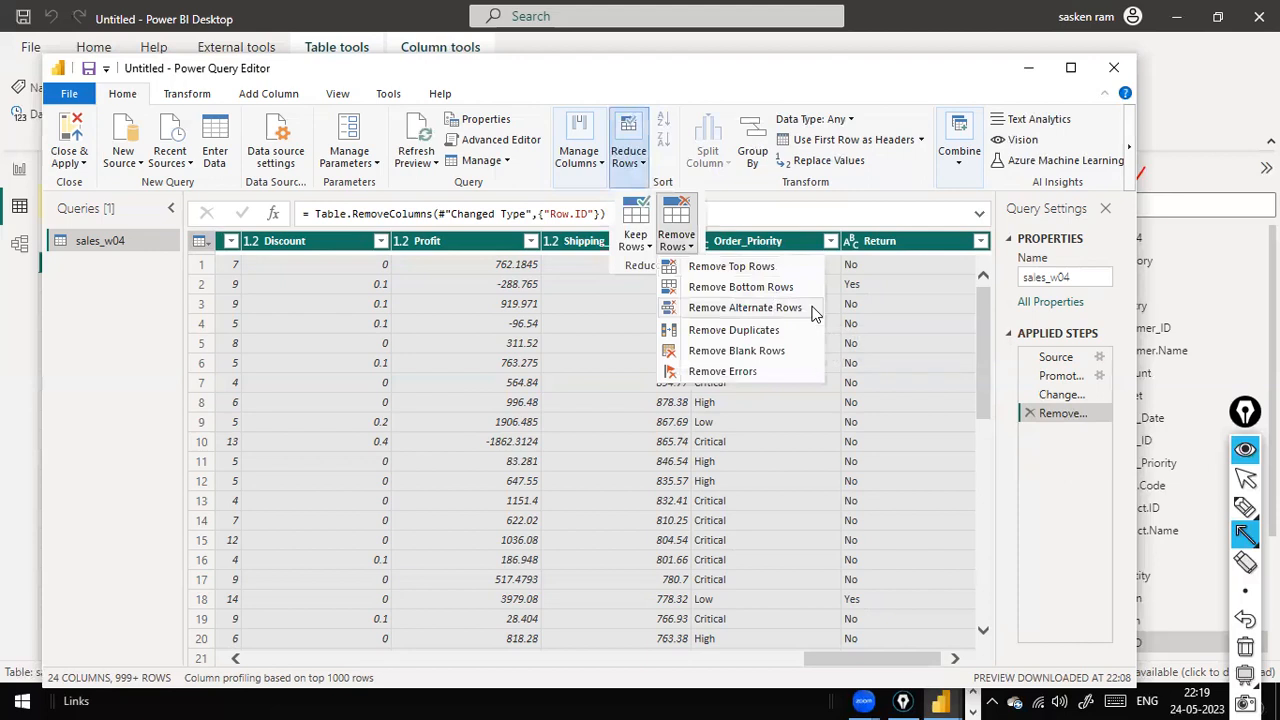
{"action": "left_click", "coordinate": [743, 332]}
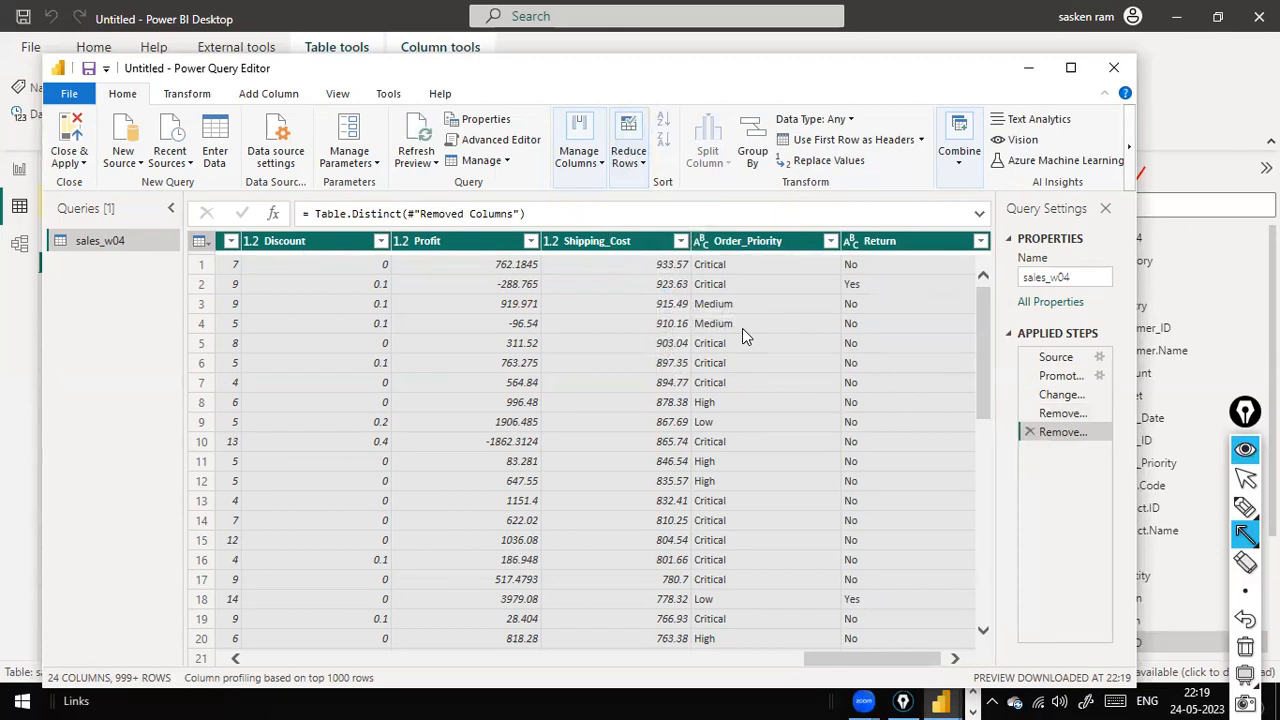
{"action": "left_click", "coordinate": [1068, 418]}
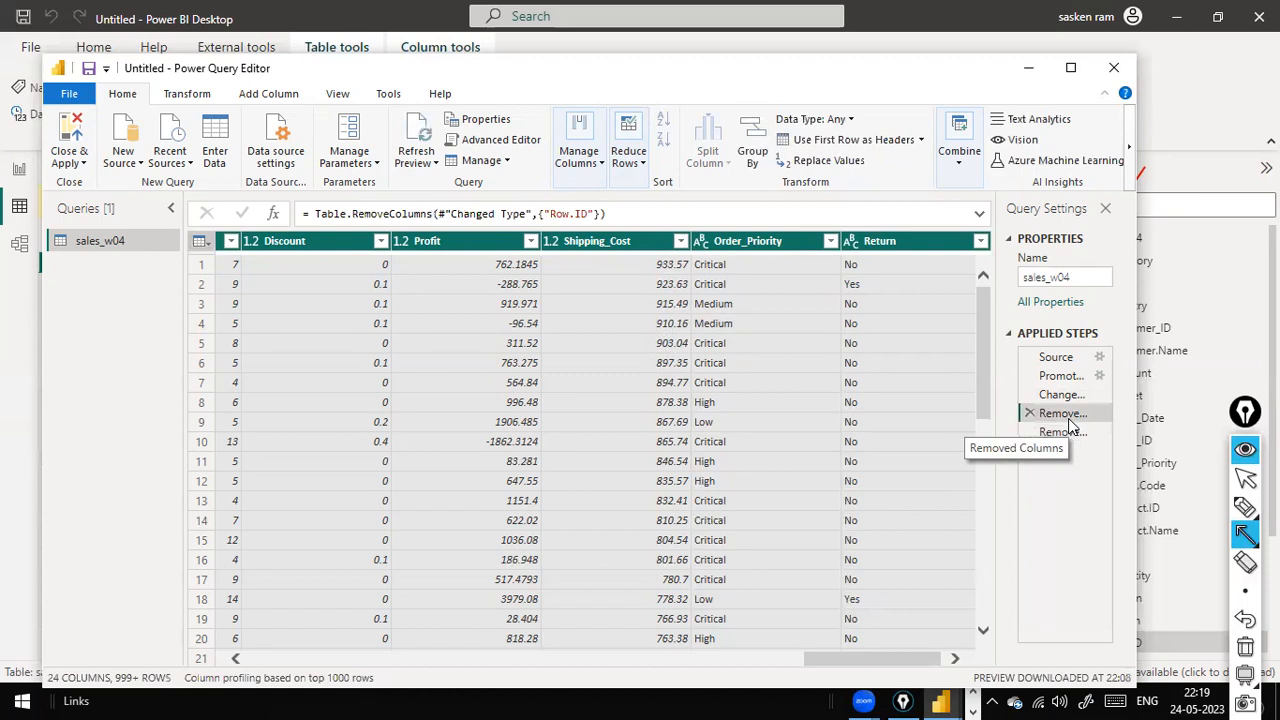
{"action": "left_click", "coordinate": [1076, 431]}
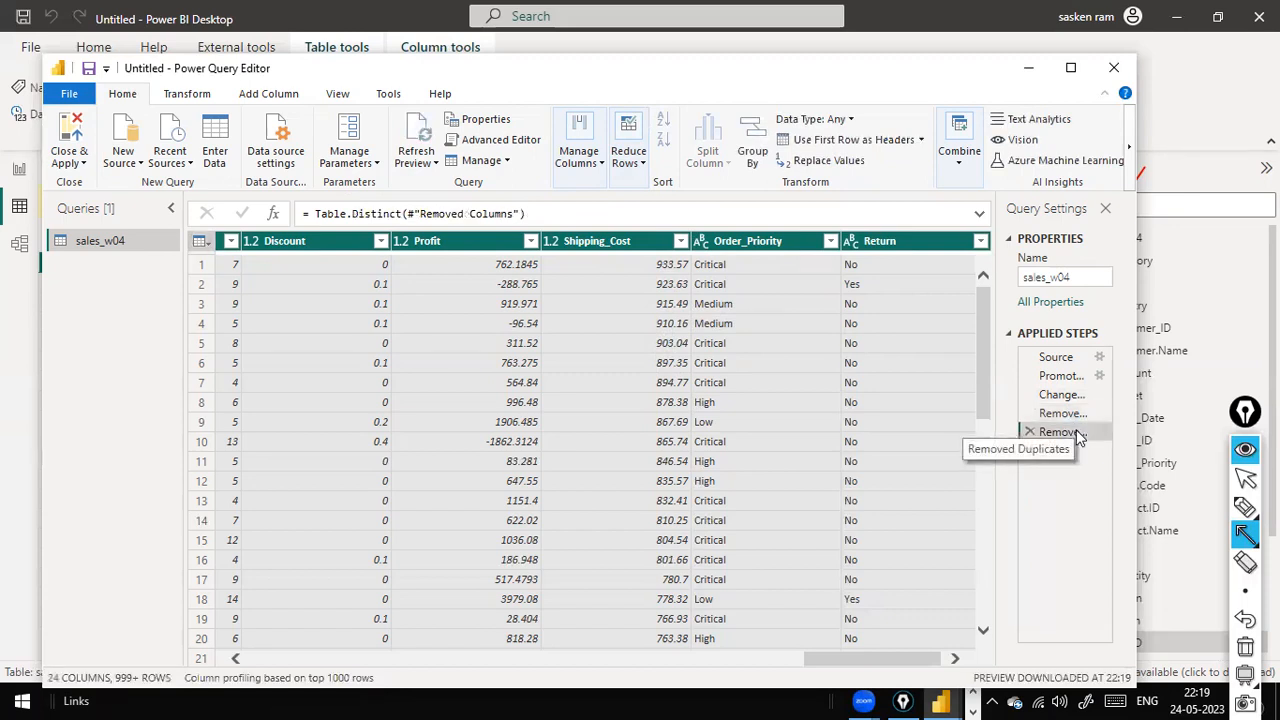
- Apply Keep Duplicates to the de-duplicated sales_w04 rows as a check, and delete that Kept Duplicates step again
{"action": "left_click", "coordinate": [644, 168]}
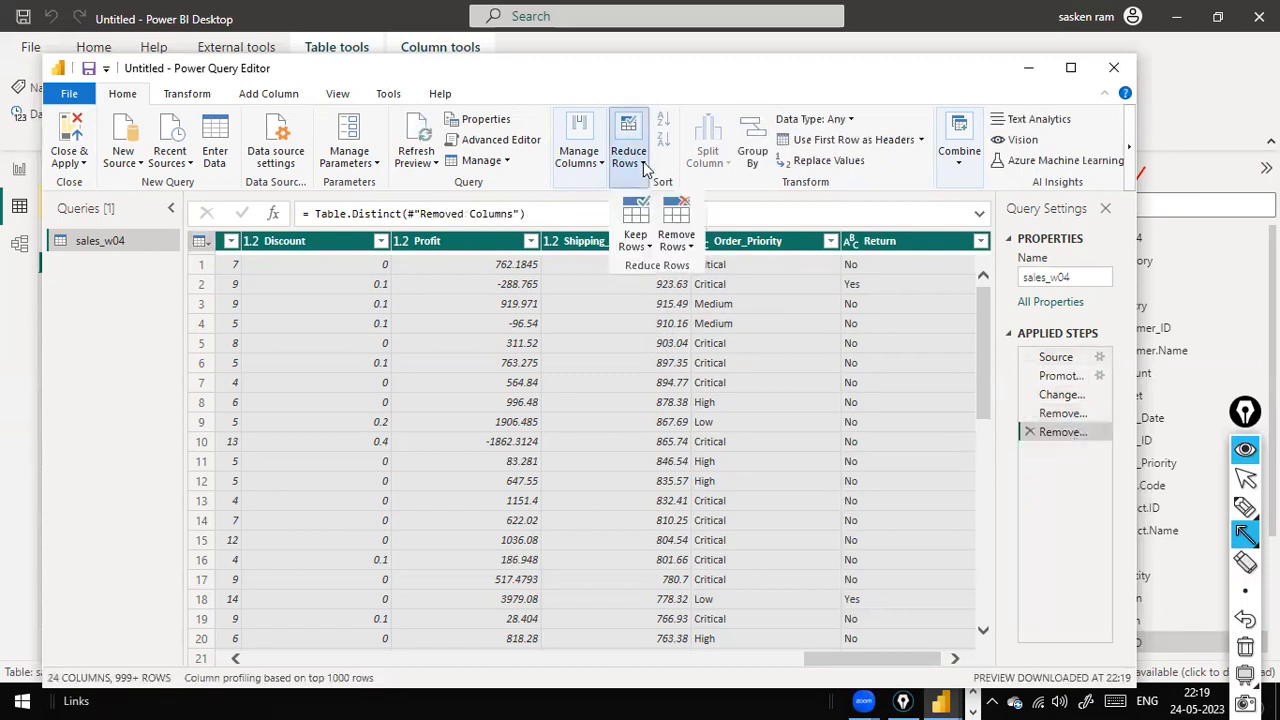
{"action": "left_click", "coordinate": [649, 247]}
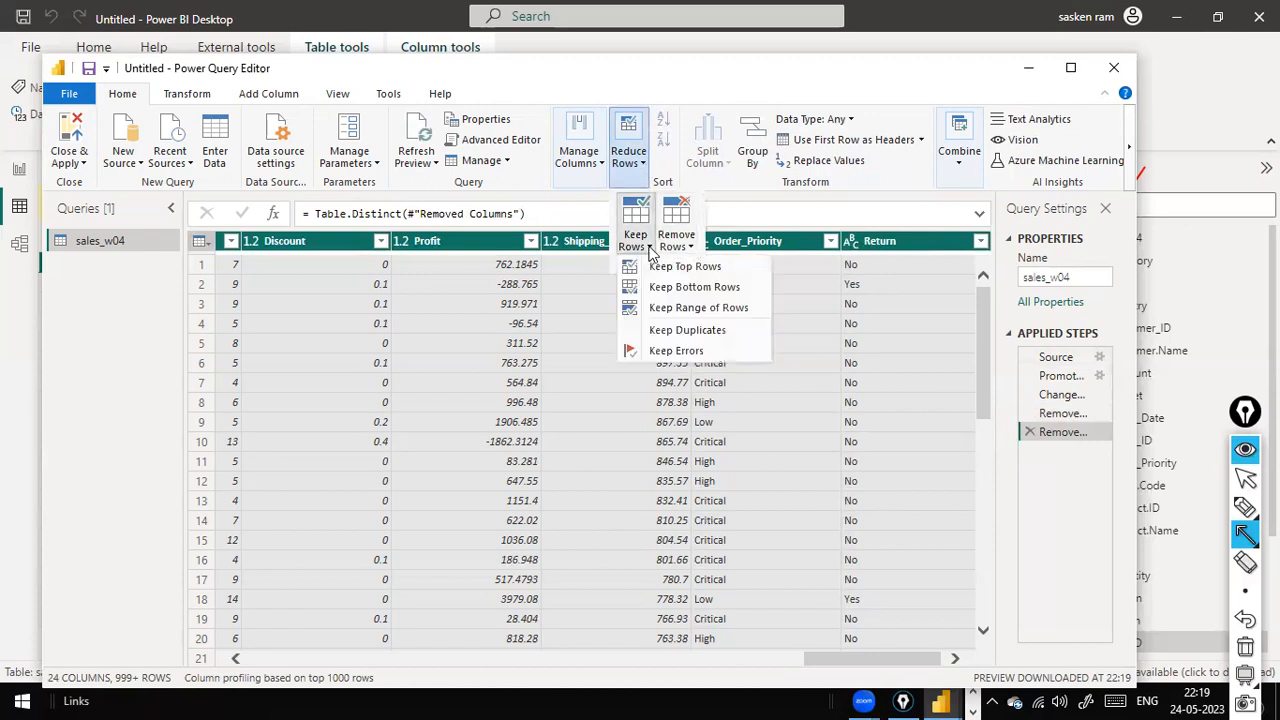
{"action": "left_click", "coordinate": [683, 331]}
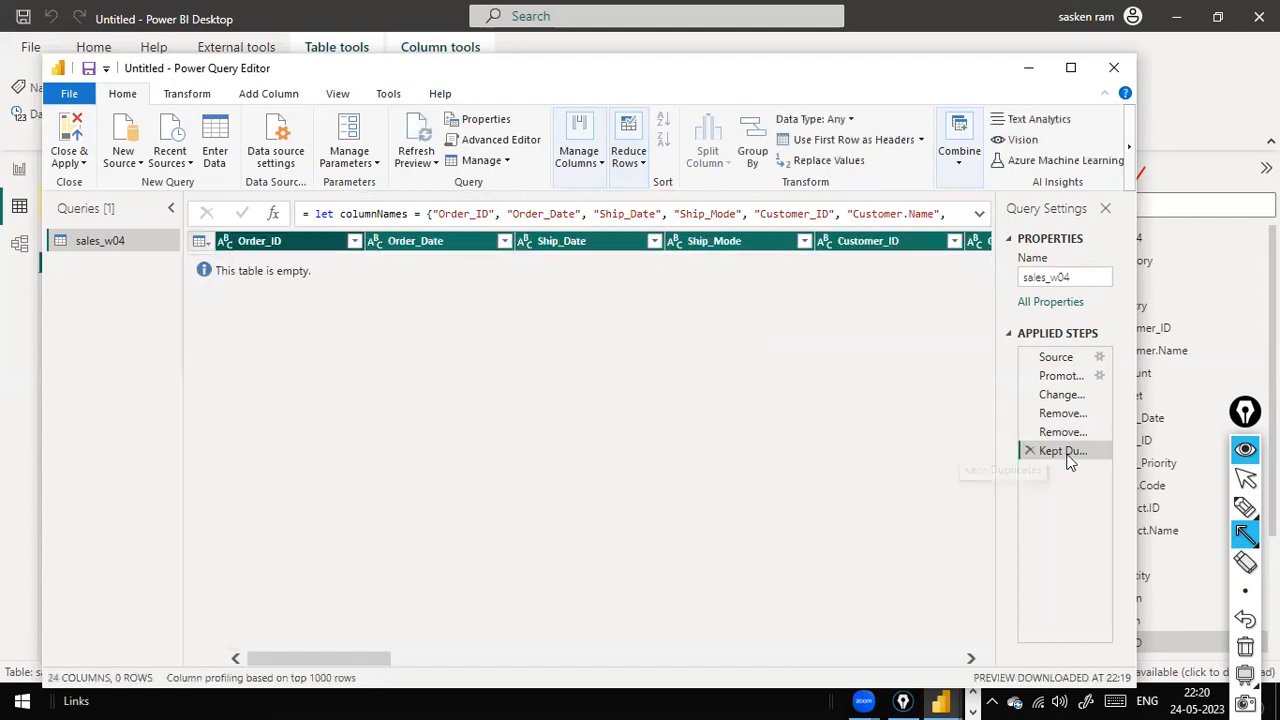
{"action": "left_click", "coordinate": [1030, 450]}
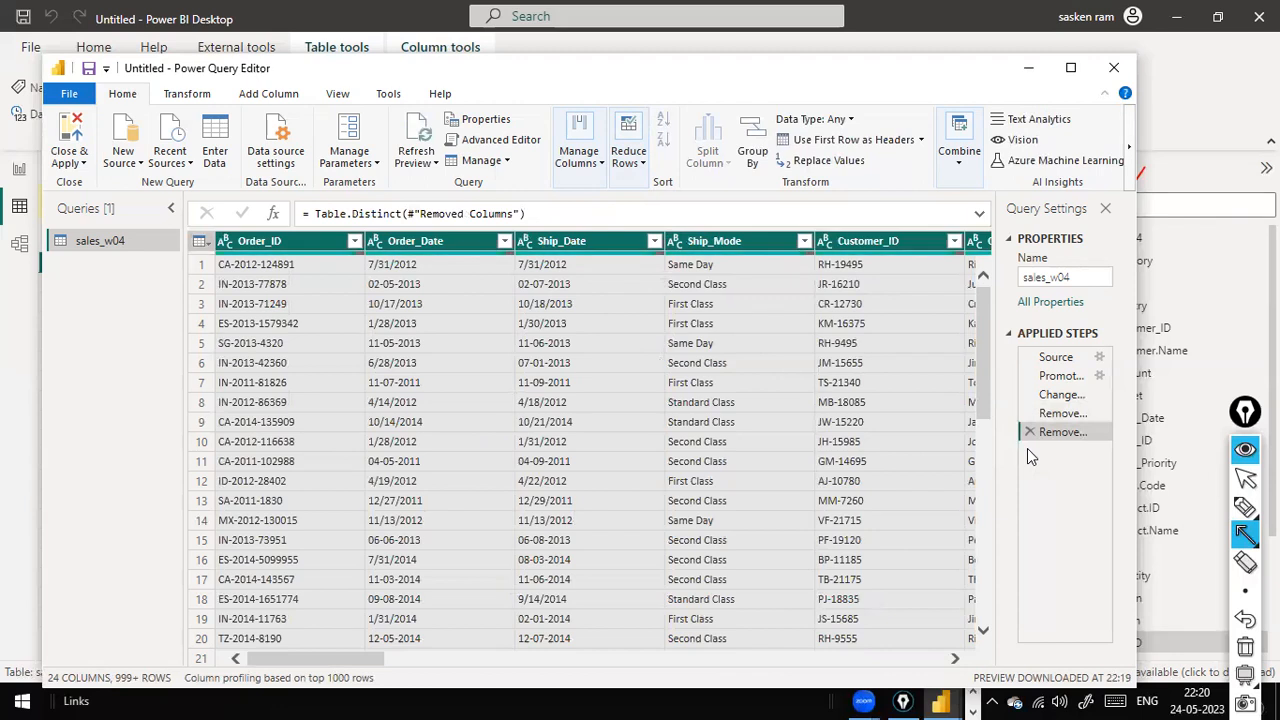
{"action": "left_click", "coordinate": [643, 163]}
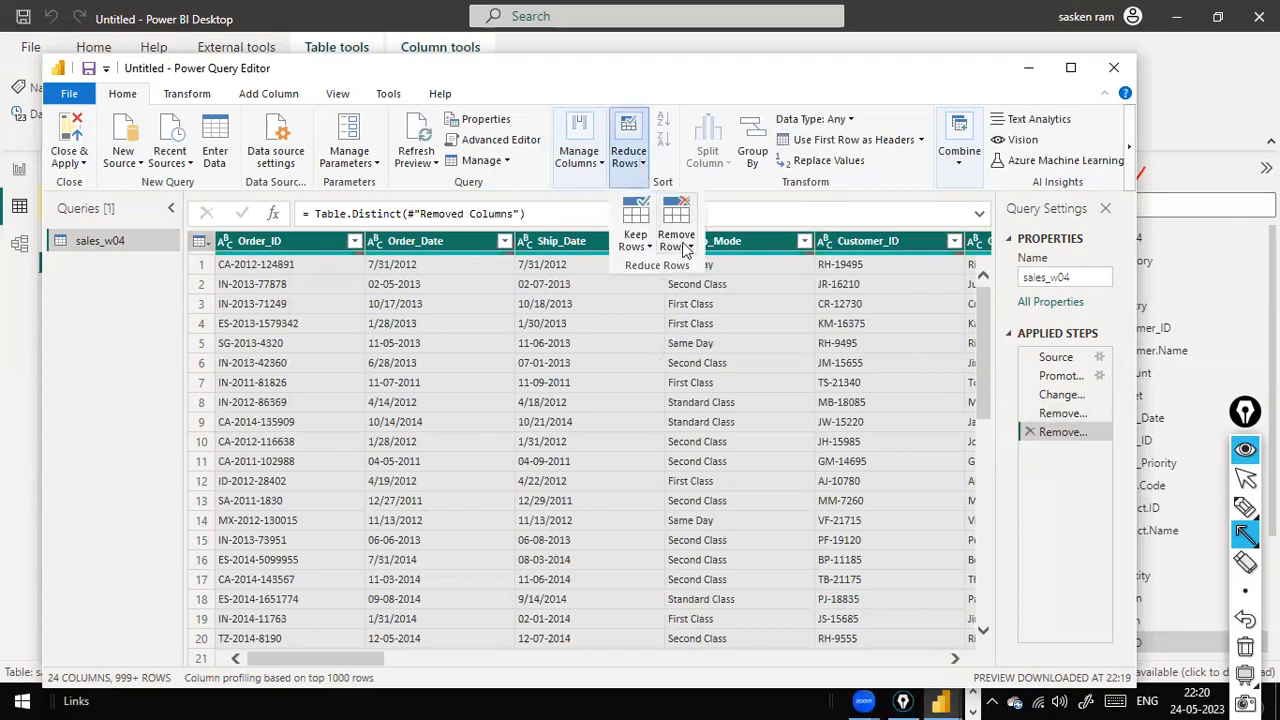
{"action": "left_click", "coordinate": [690, 248]}
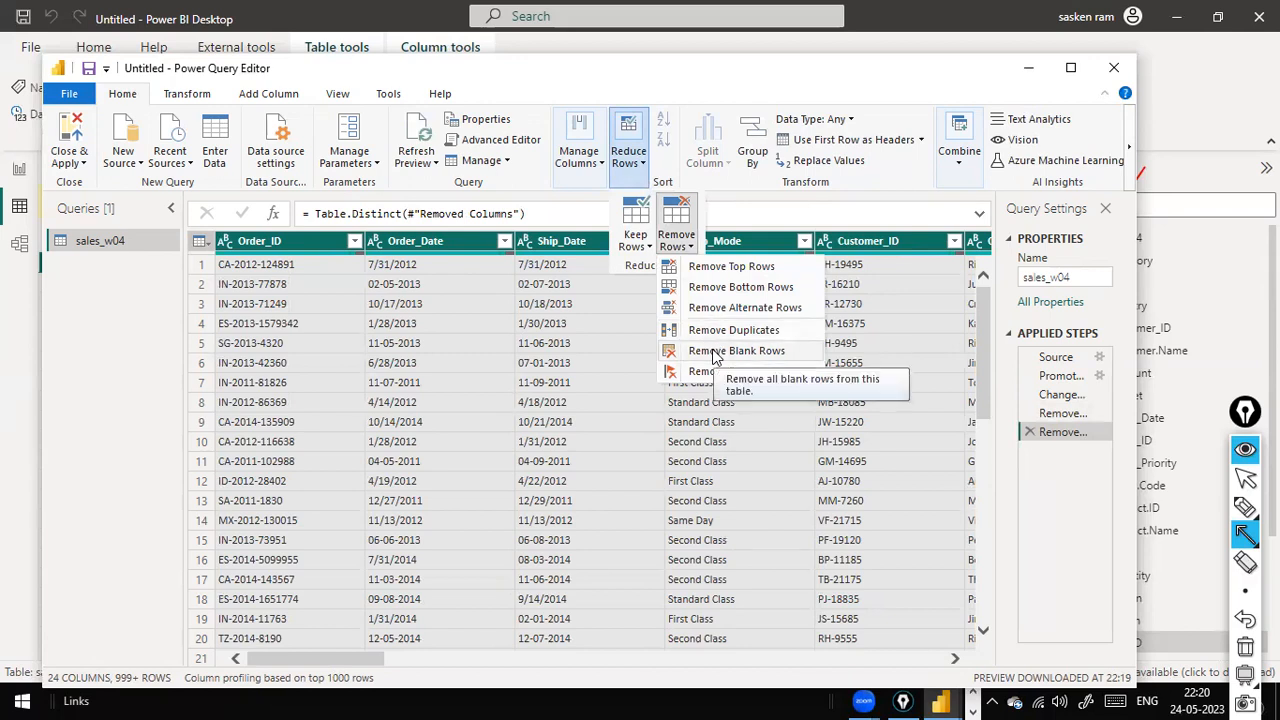
{"action": "left_click", "coordinate": [640, 244]}
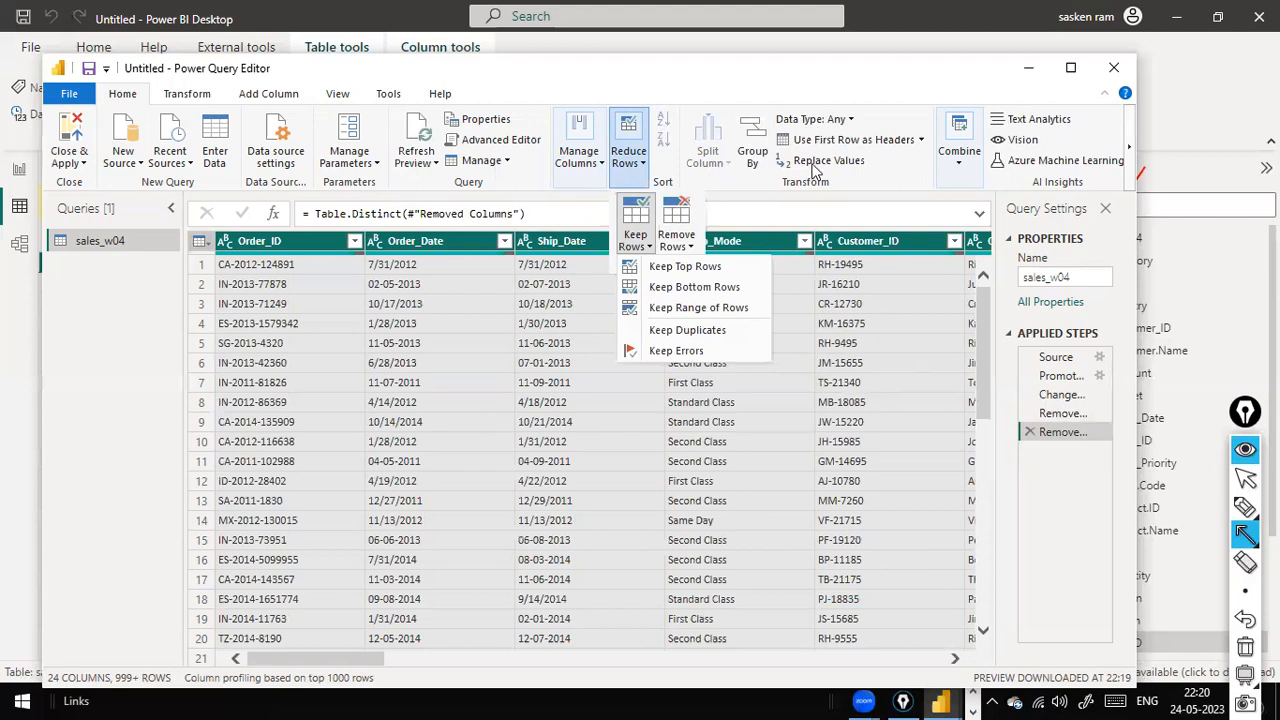
{"action": "left_click", "coordinate": [748, 66]}
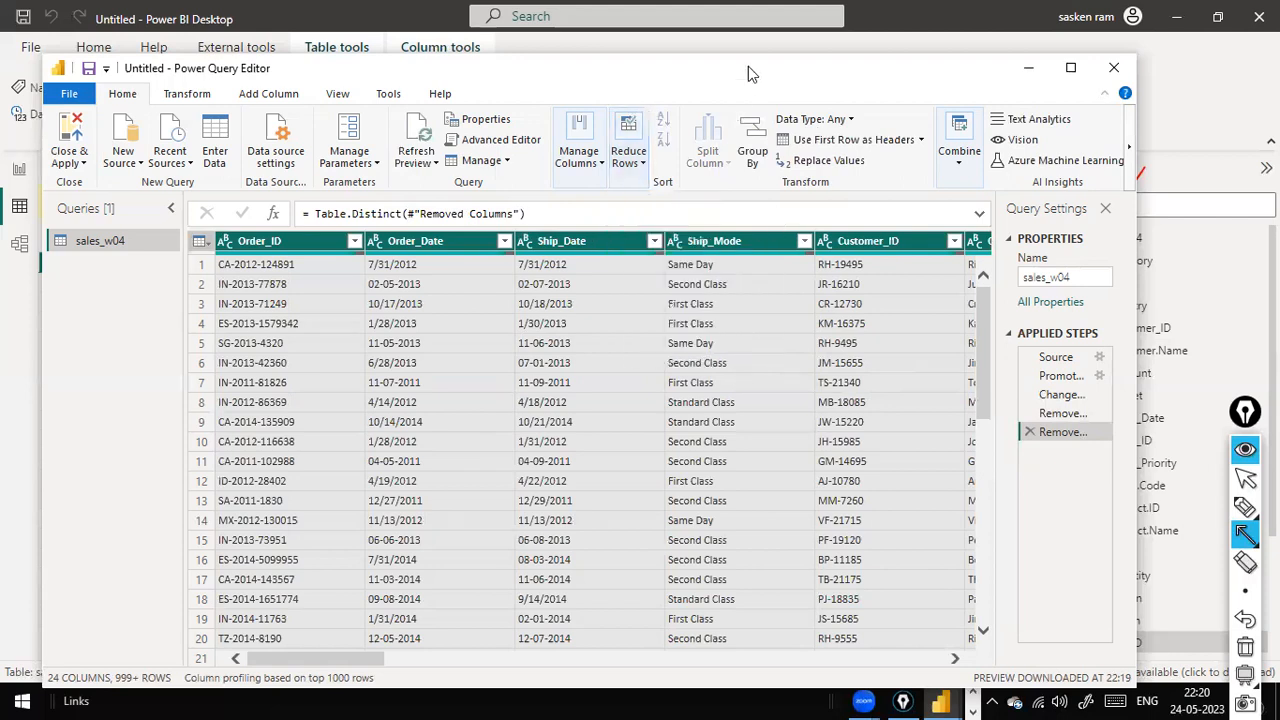
- Show column quality in the data preview, examine the valid, error and empty shares of Order_ID and Order_Date, and hide it again
{"action": "left_click", "coordinate": [337, 94]}
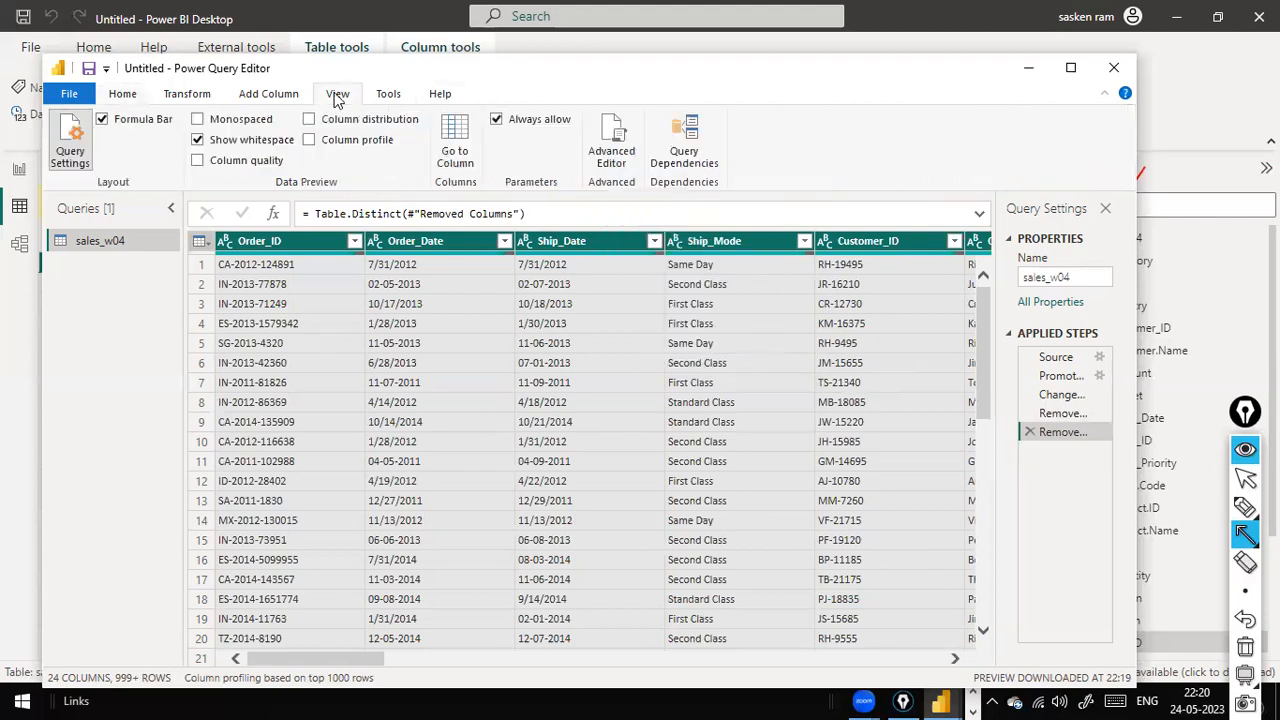
{"action": "left_click", "coordinate": [197, 162]}
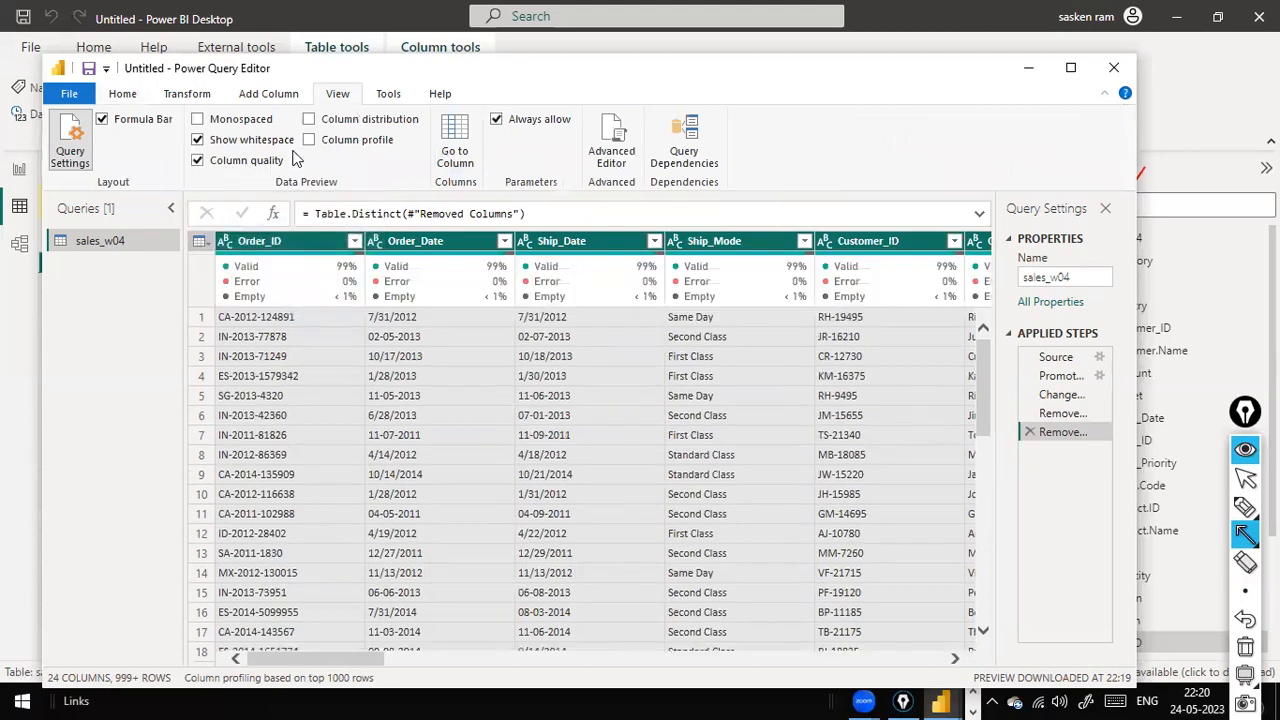
{"action": "left_click", "coordinate": [311, 141]}
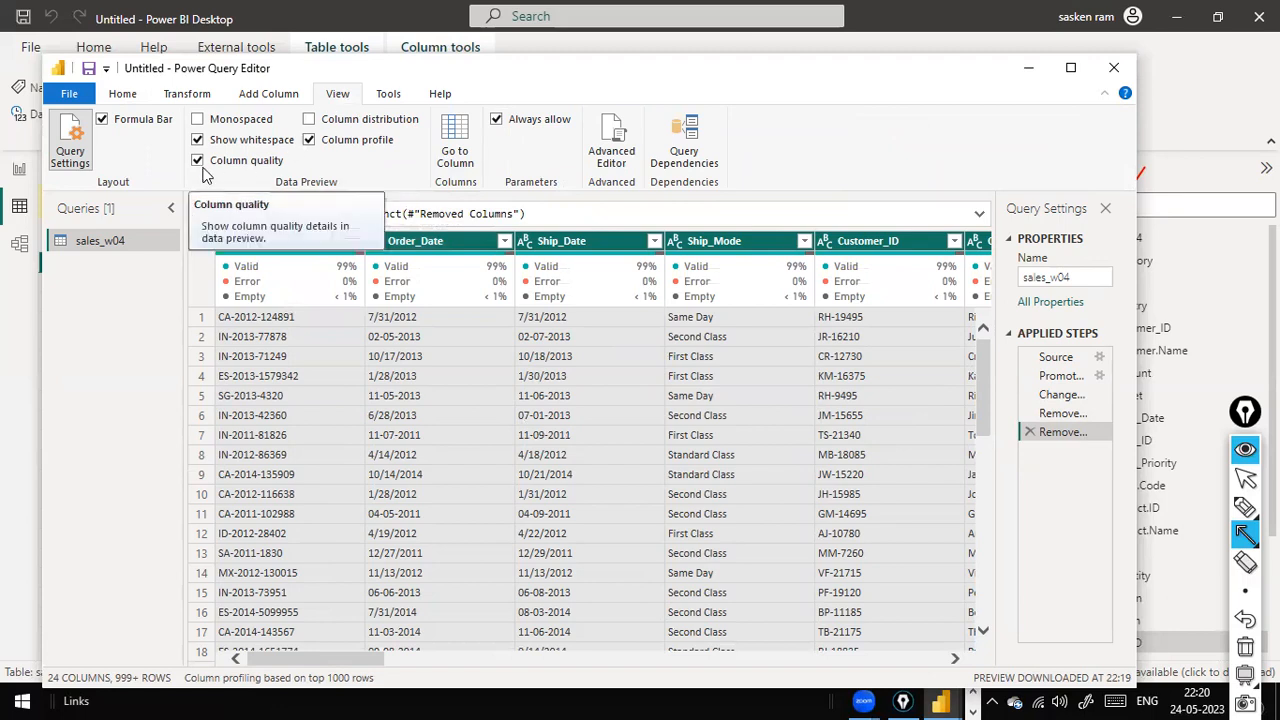
{"action": "left_click", "coordinate": [309, 140]}
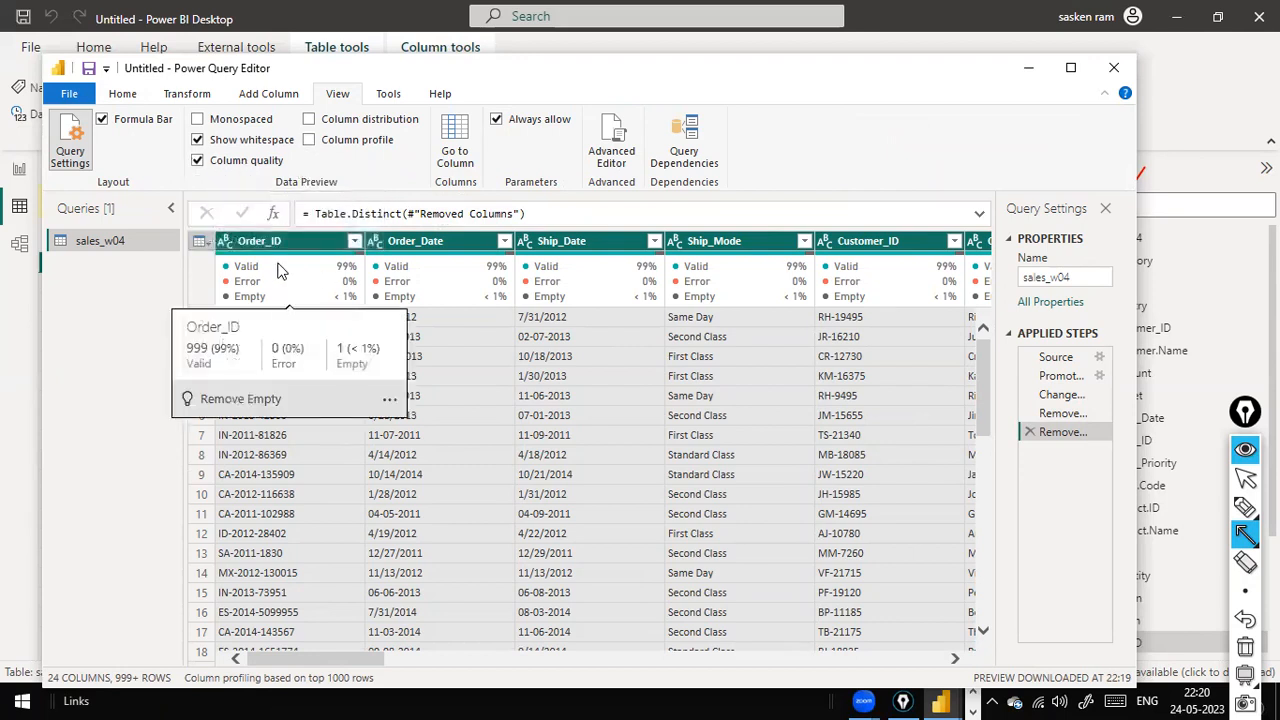
{"action": "mouse_move", "coordinate": [363, 285]}
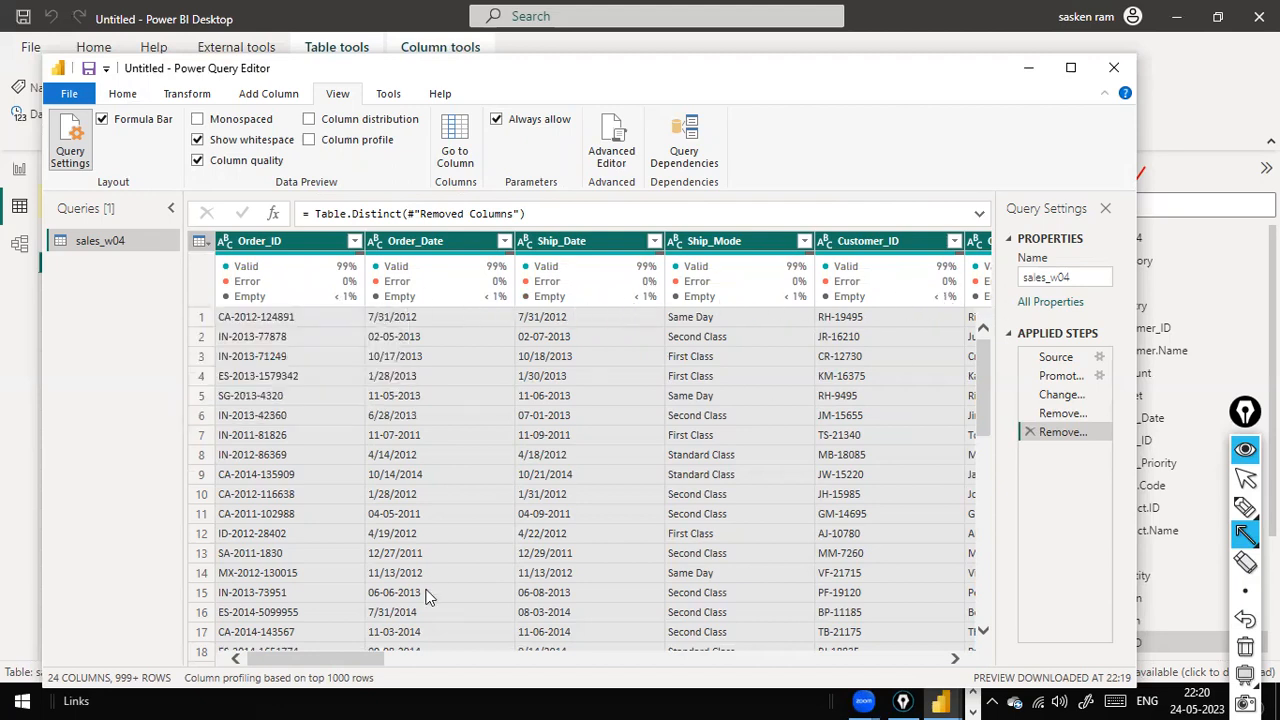
{"action": "left_click_drag", "start_coordinate": [352, 658], "coordinate": [57, 640]}
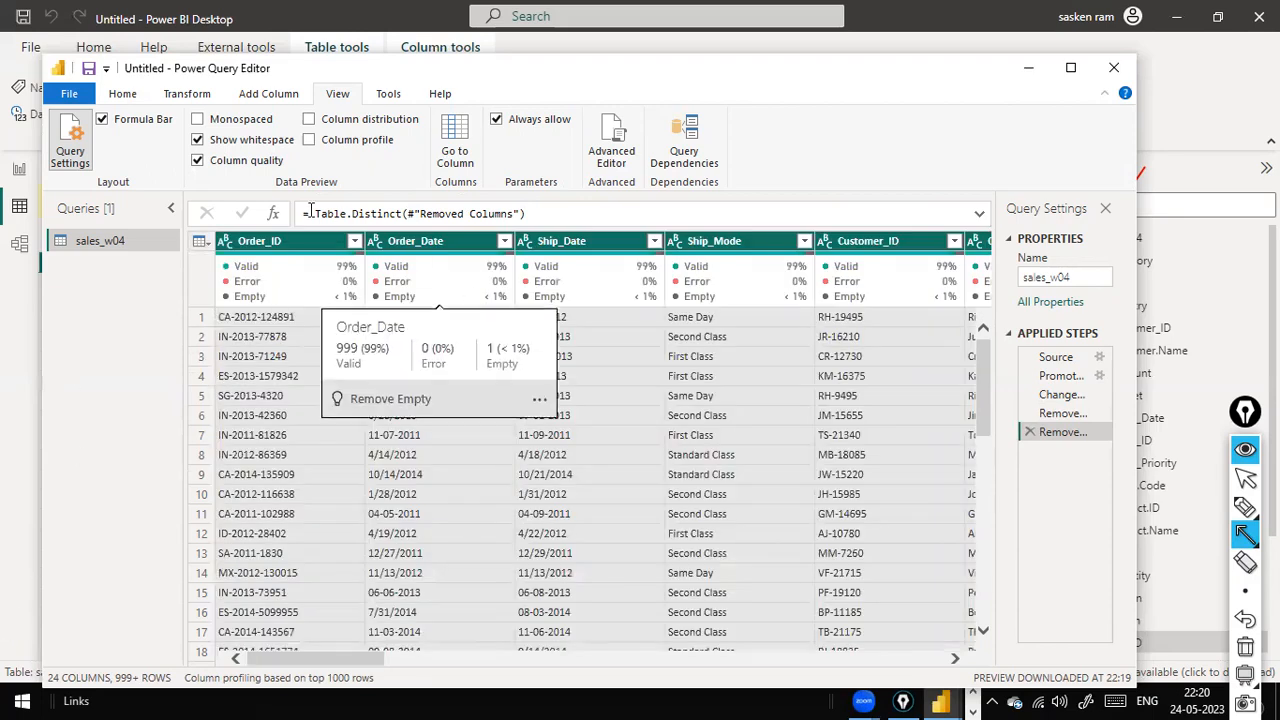
{"action": "left_click", "coordinate": [197, 162]}
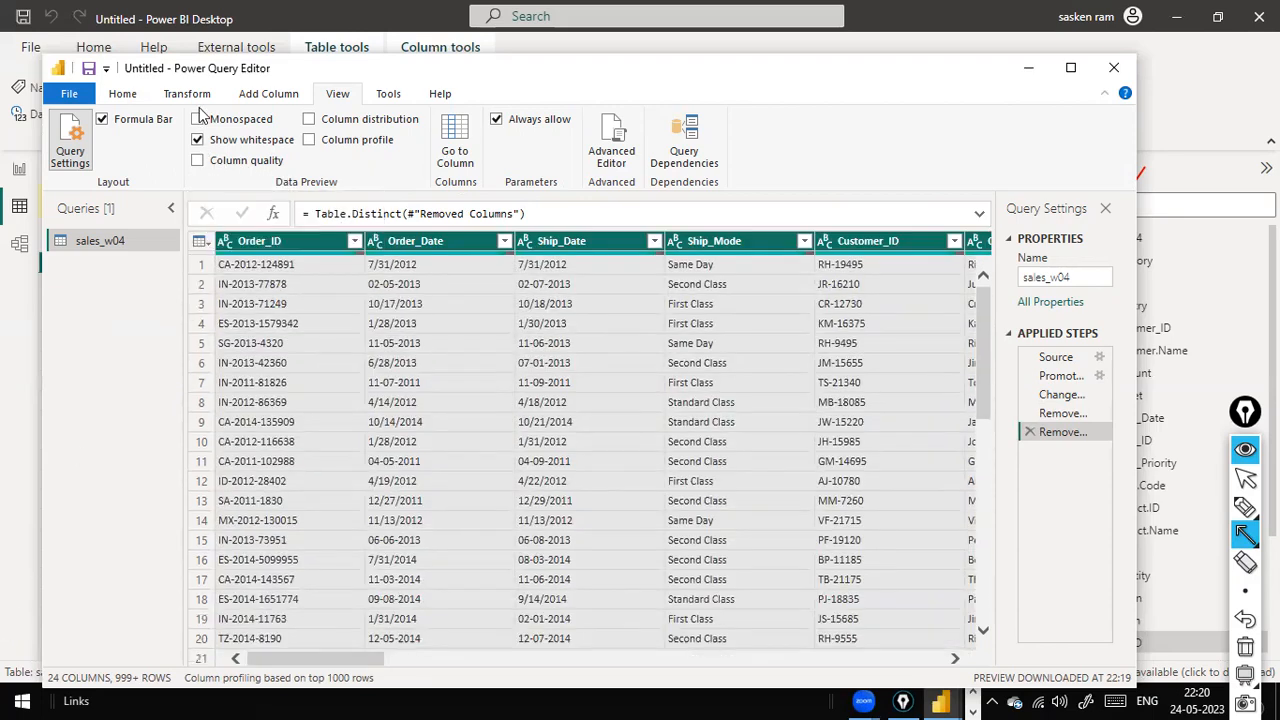
{"action": "left_click", "coordinate": [140, 95]}
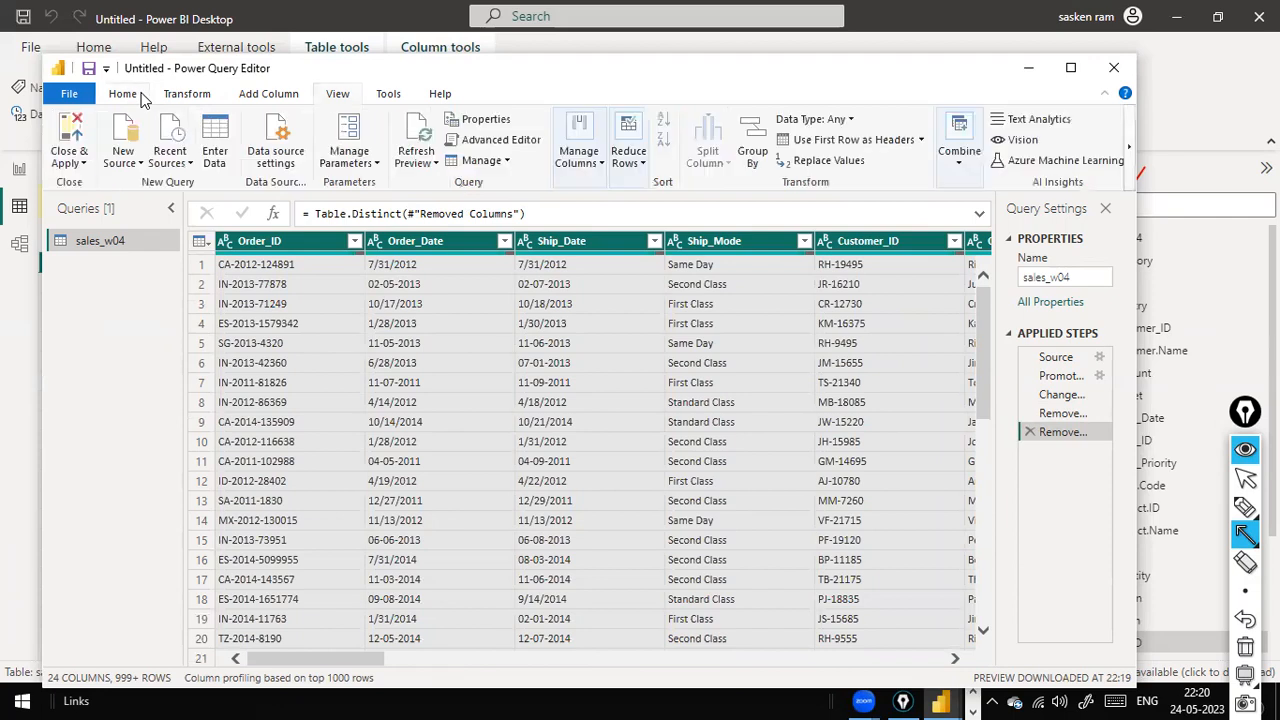
{"action": "left_click", "coordinate": [638, 160]}
{"action": "left_click", "coordinate": [652, 248]}
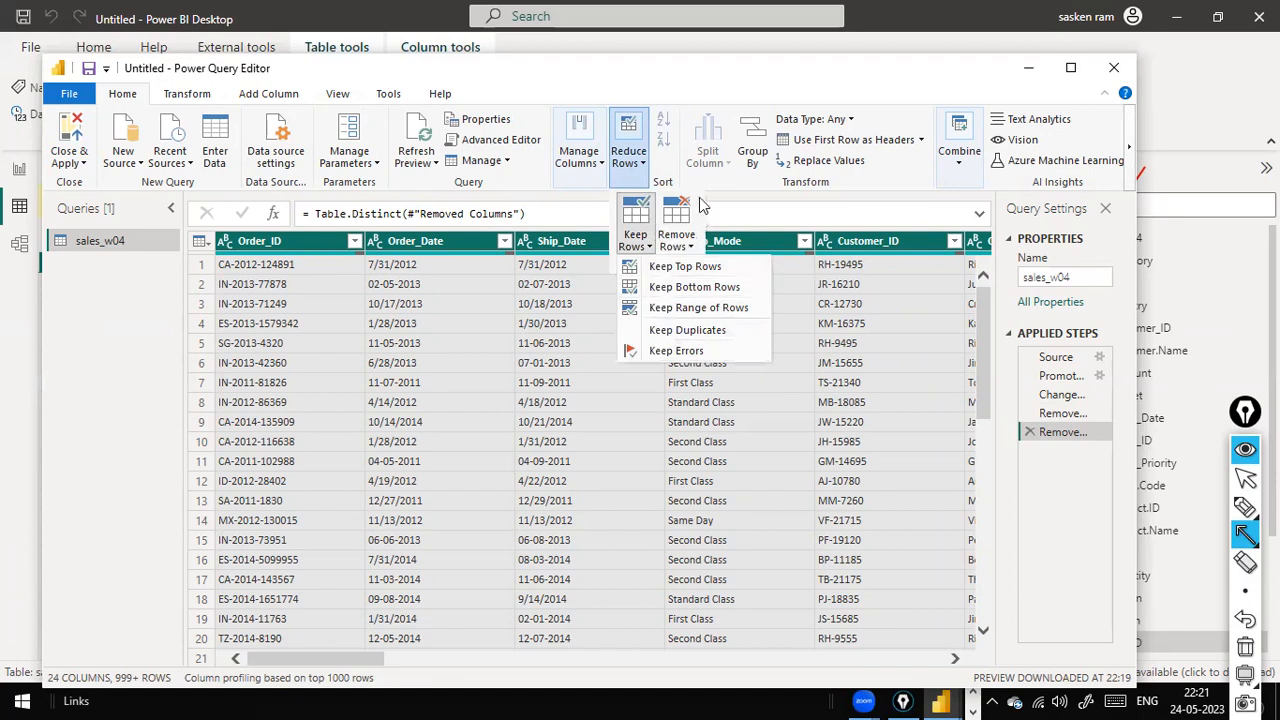
{"action": "left_click", "coordinate": [688, 250]}
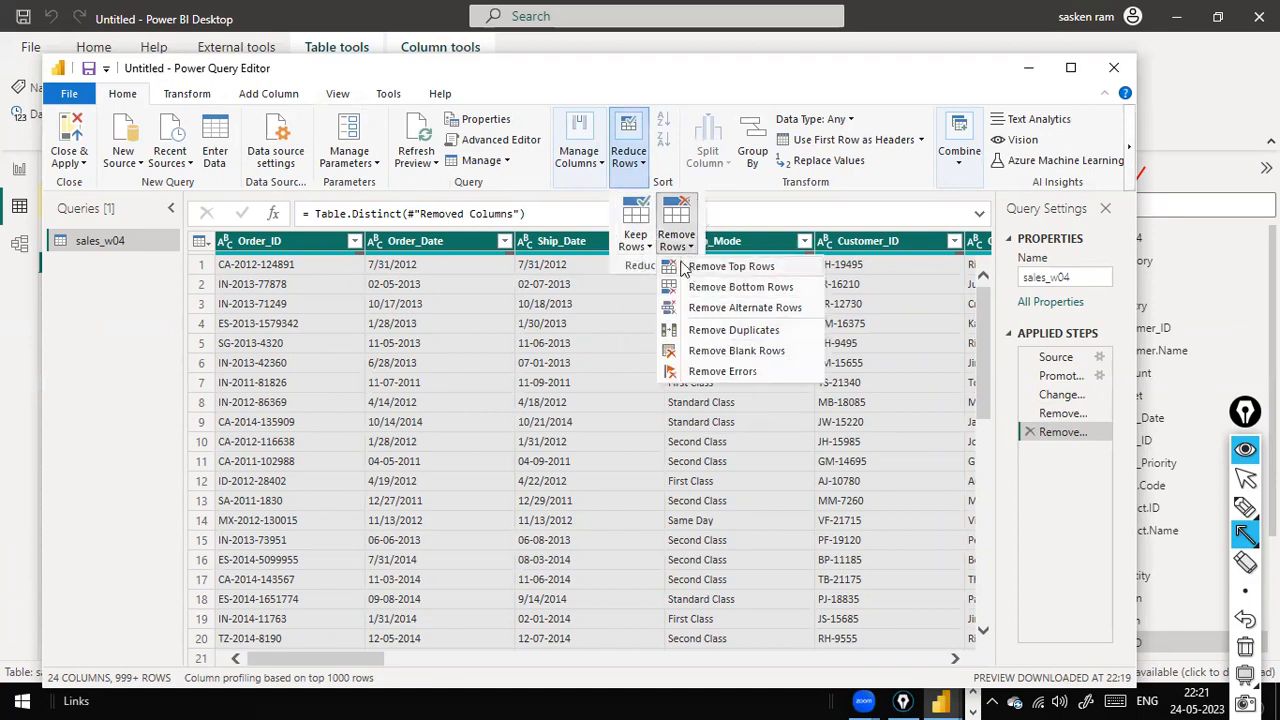
- Turn on the column quality details in the sales_w04 data preview
{"action": "left_click", "coordinate": [341, 101]}
{"action": "left_click", "coordinate": [197, 166]}
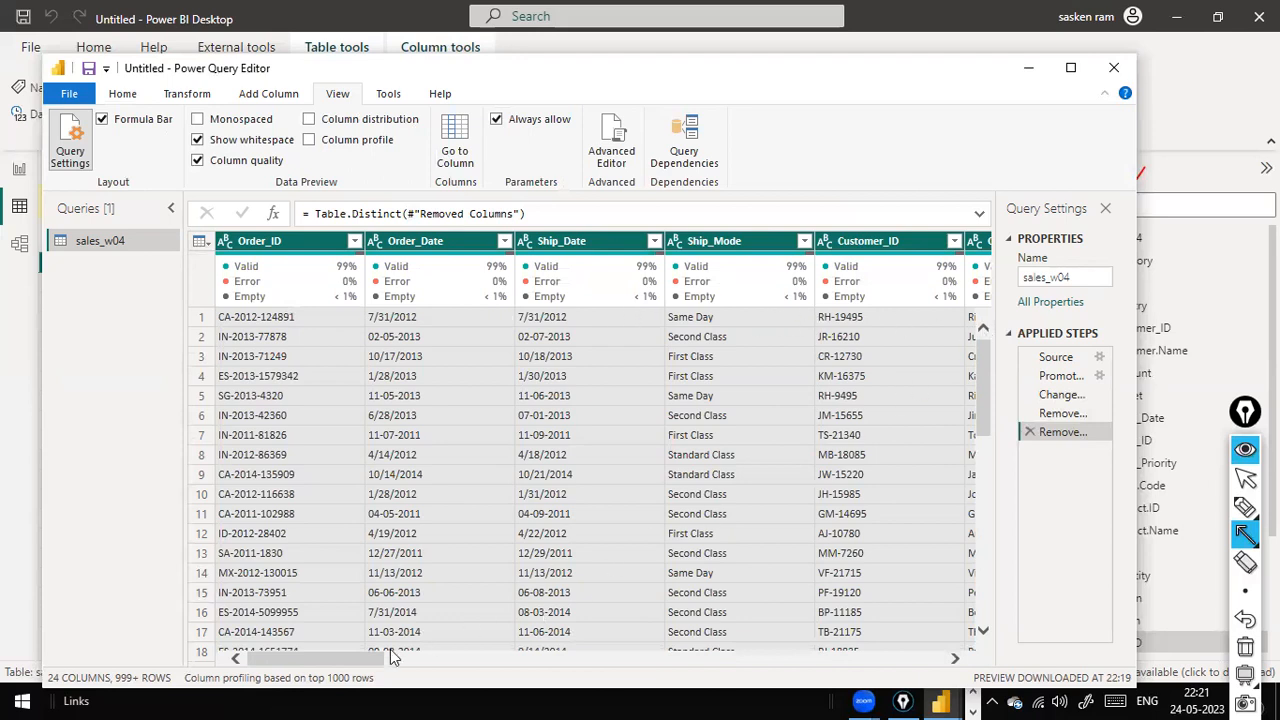
{"action": "left_click_drag", "start_coordinate": [373, 658], "coordinate": [106, 628]}
{"action": "left_click", "coordinate": [124, 95]}
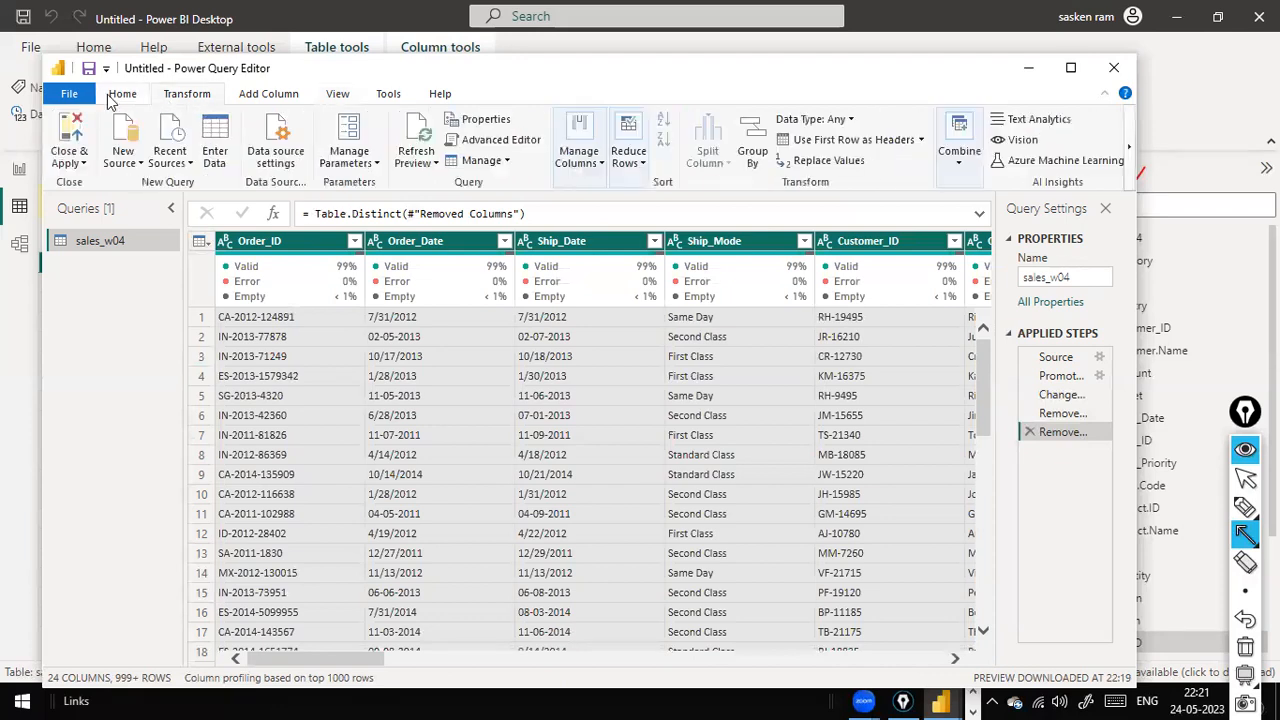
{"action": "left_click", "coordinate": [643, 168]}
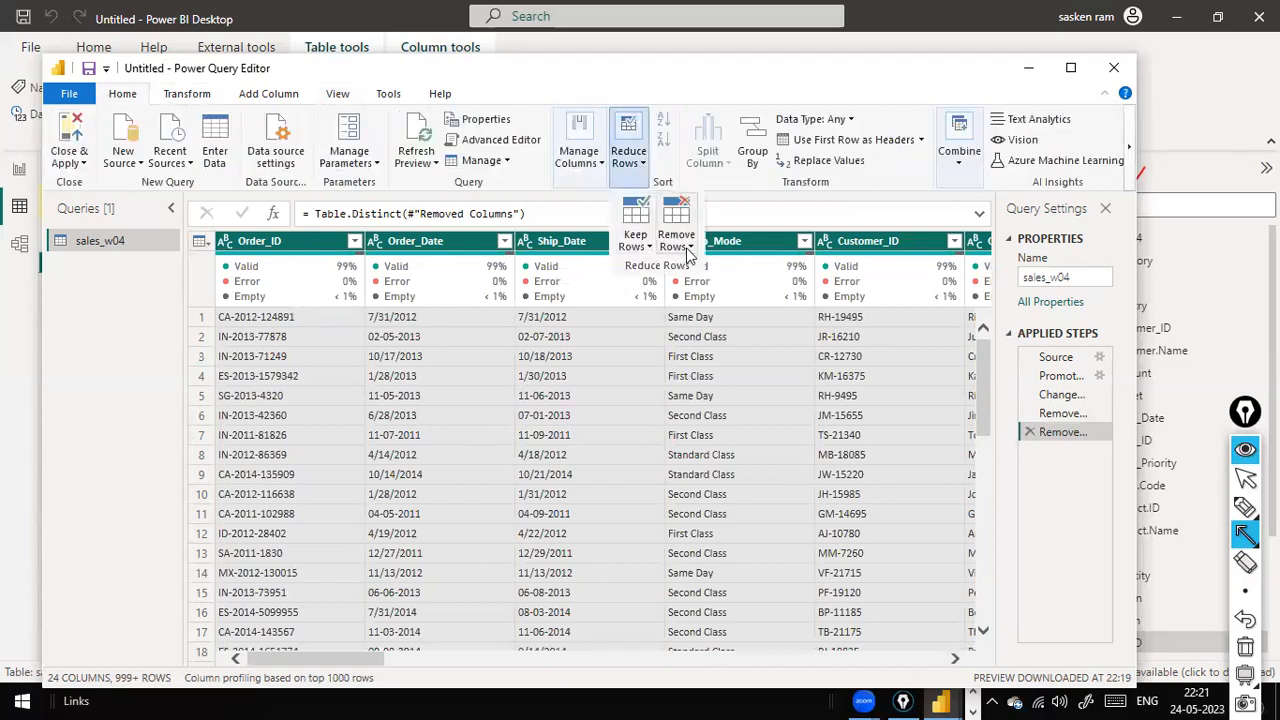
{"action": "left_click", "coordinate": [626, 135]}
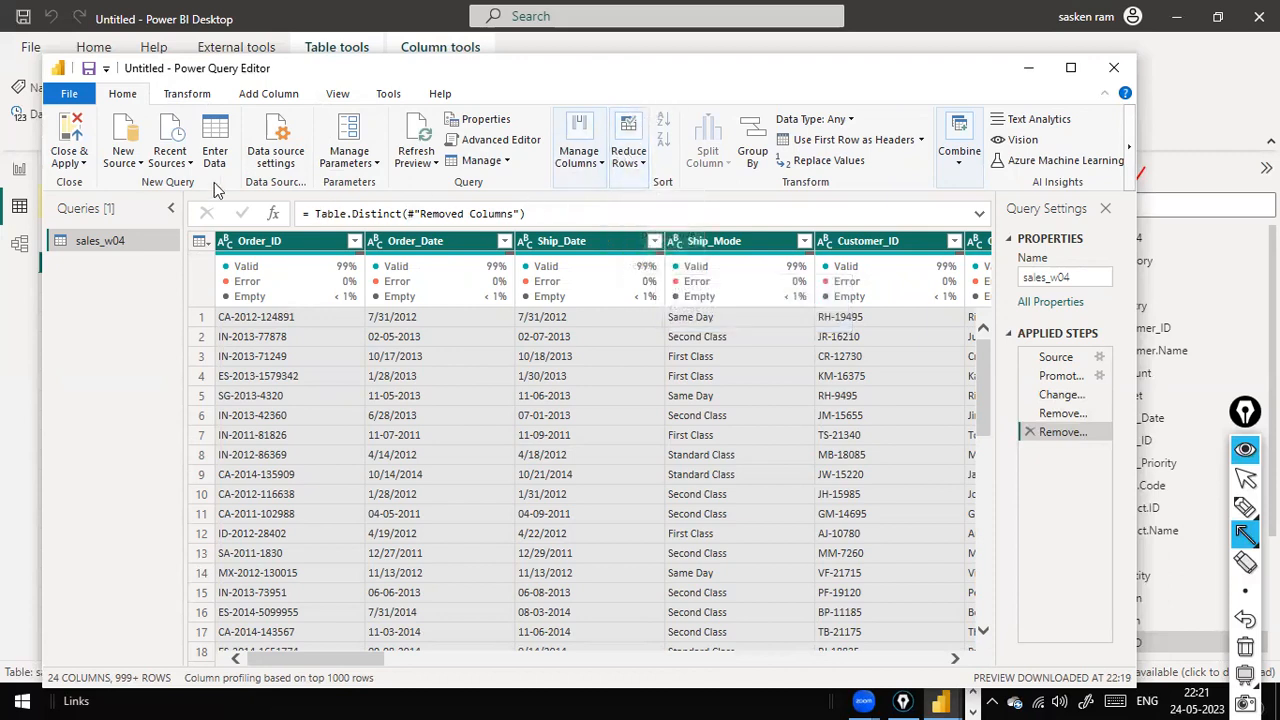
- Count the rows of the de-duplicated sales_w04 table, and delete the Counted Rows step again
{"action": "left_click", "coordinate": [187, 94]}
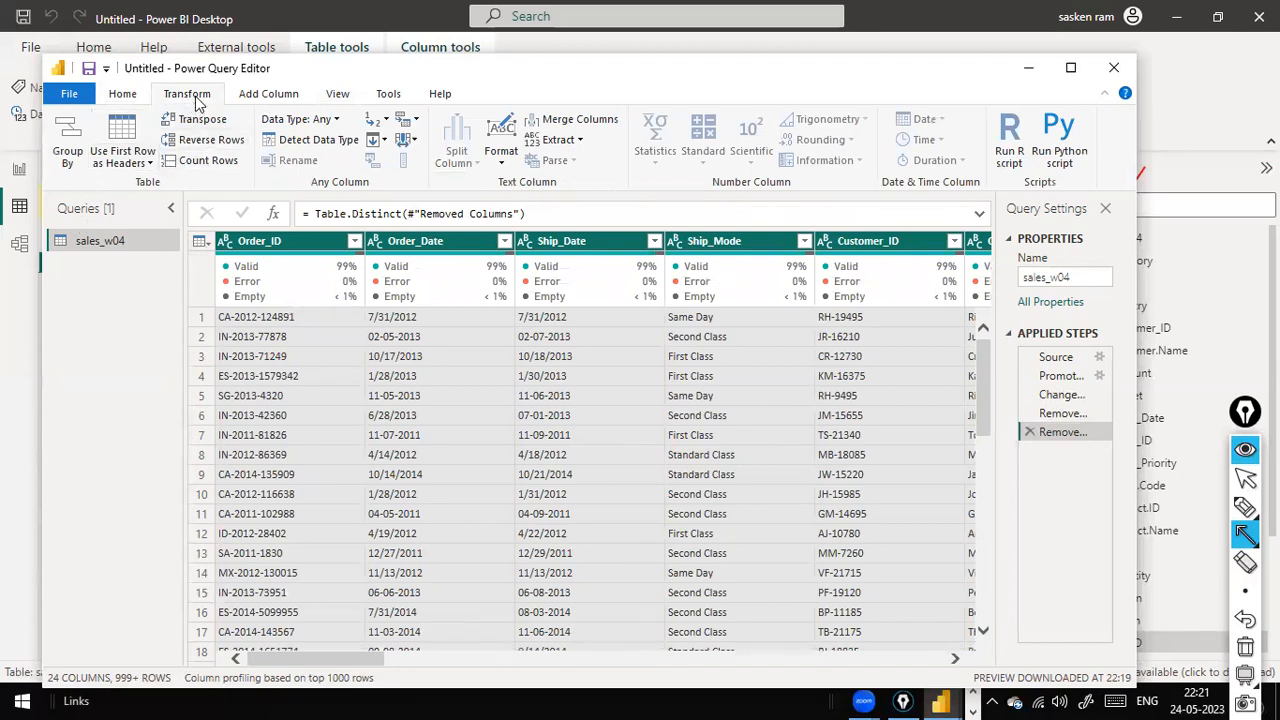
{"action": "left_click", "coordinate": [203, 162]}
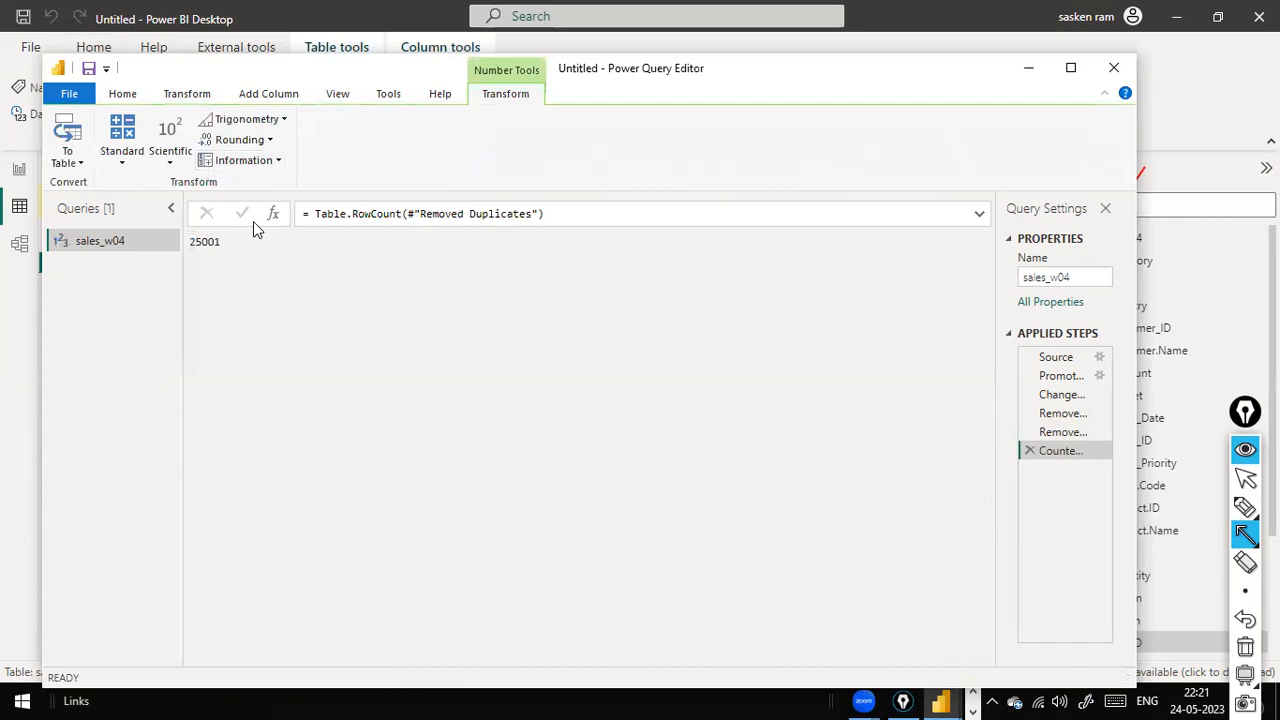
{"action": "left_click", "coordinate": [1030, 452]}
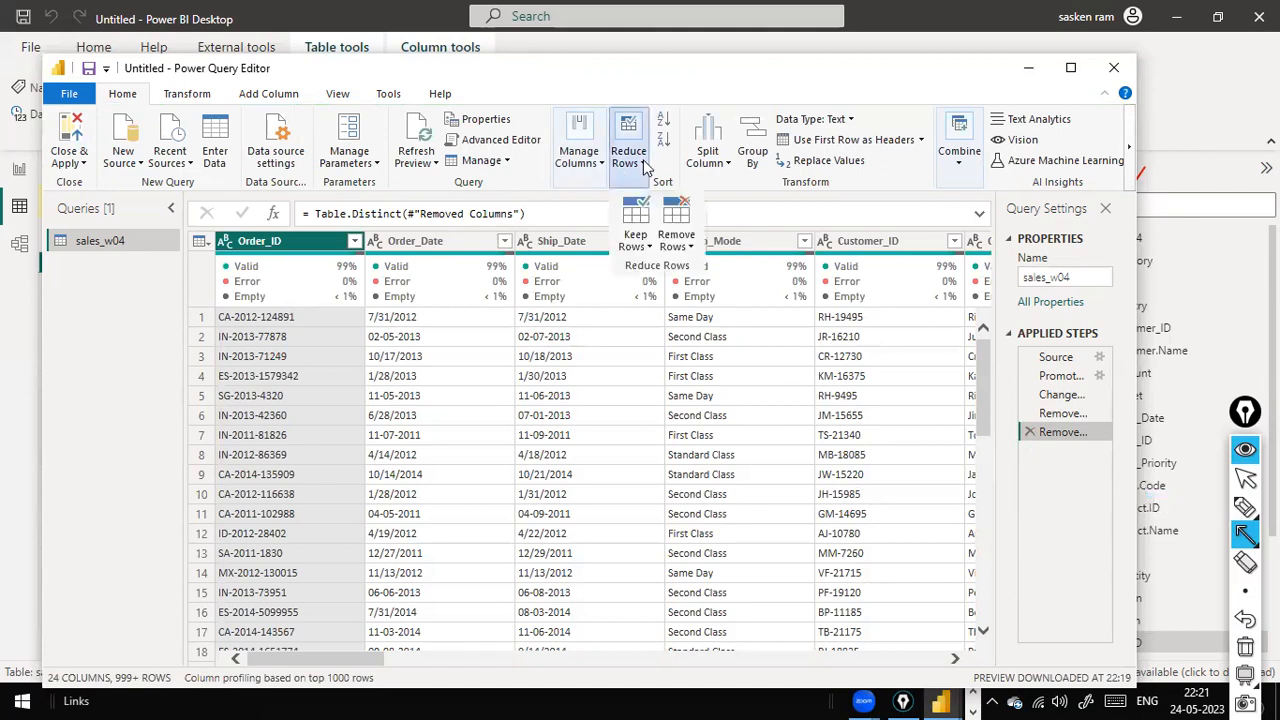
- Remove the blank rows from sales_w04 as a trial, and delete that Removed Blank Rows step again
{"action": "left_click", "coordinate": [690, 247]}
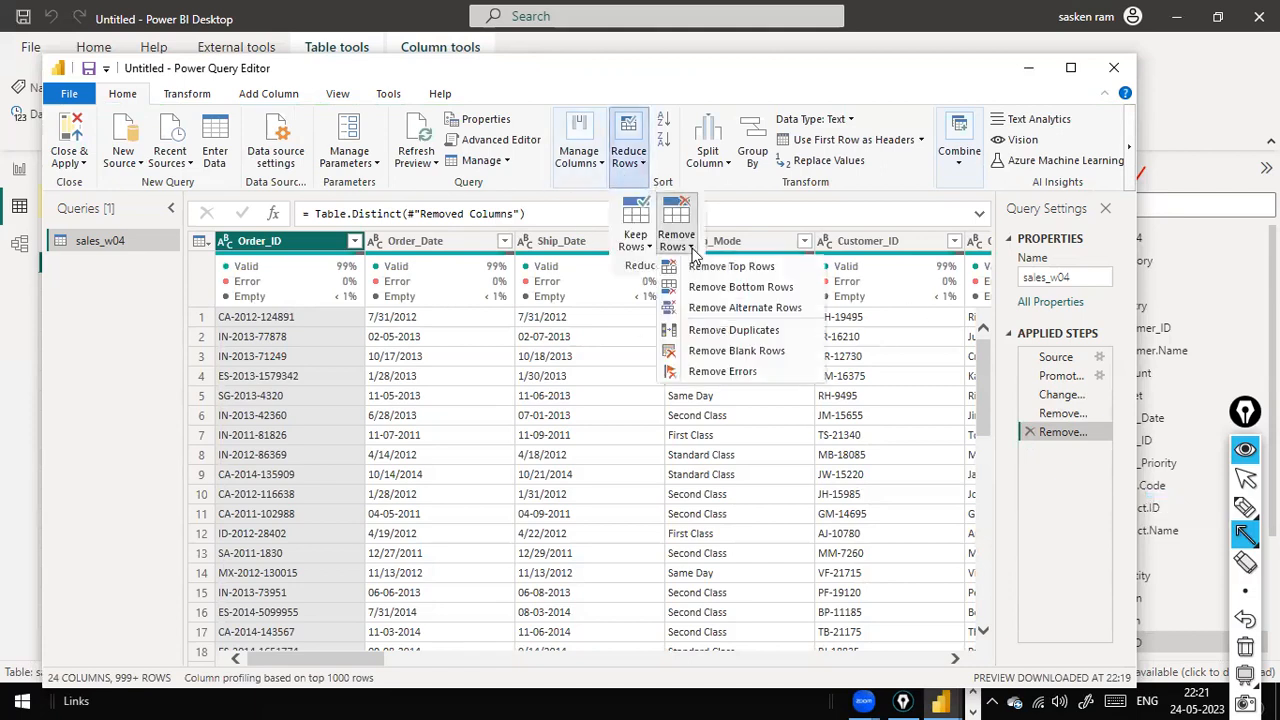
{"action": "left_click", "coordinate": [779, 351]}
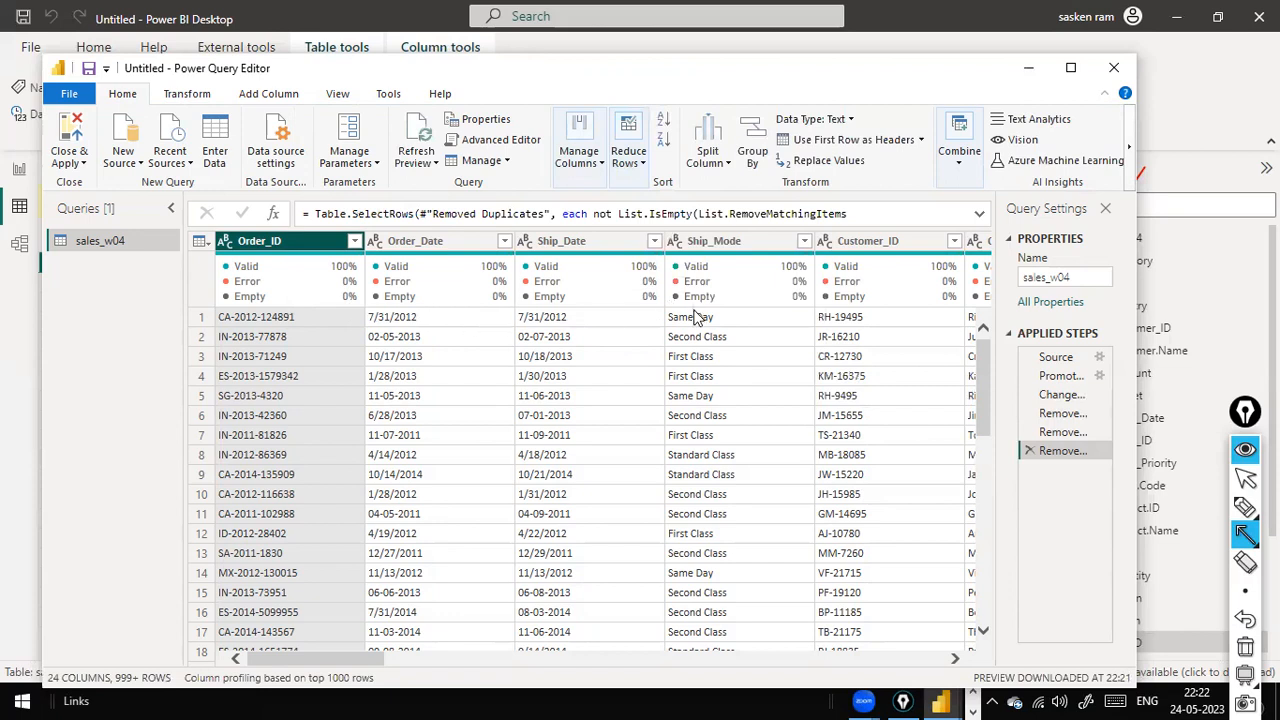
{"action": "left_click_drag", "start_coordinate": [362, 658], "coordinate": [237, 593]}
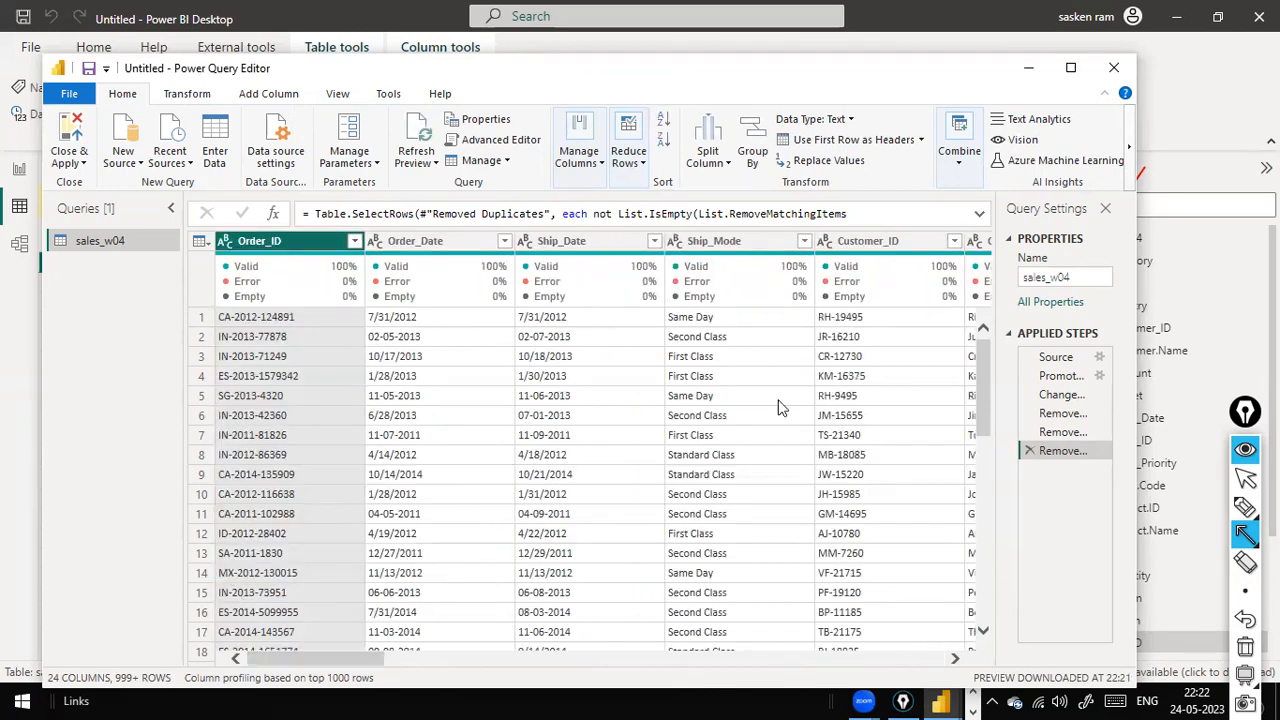
{"action": "left_click", "coordinate": [1029, 451]}
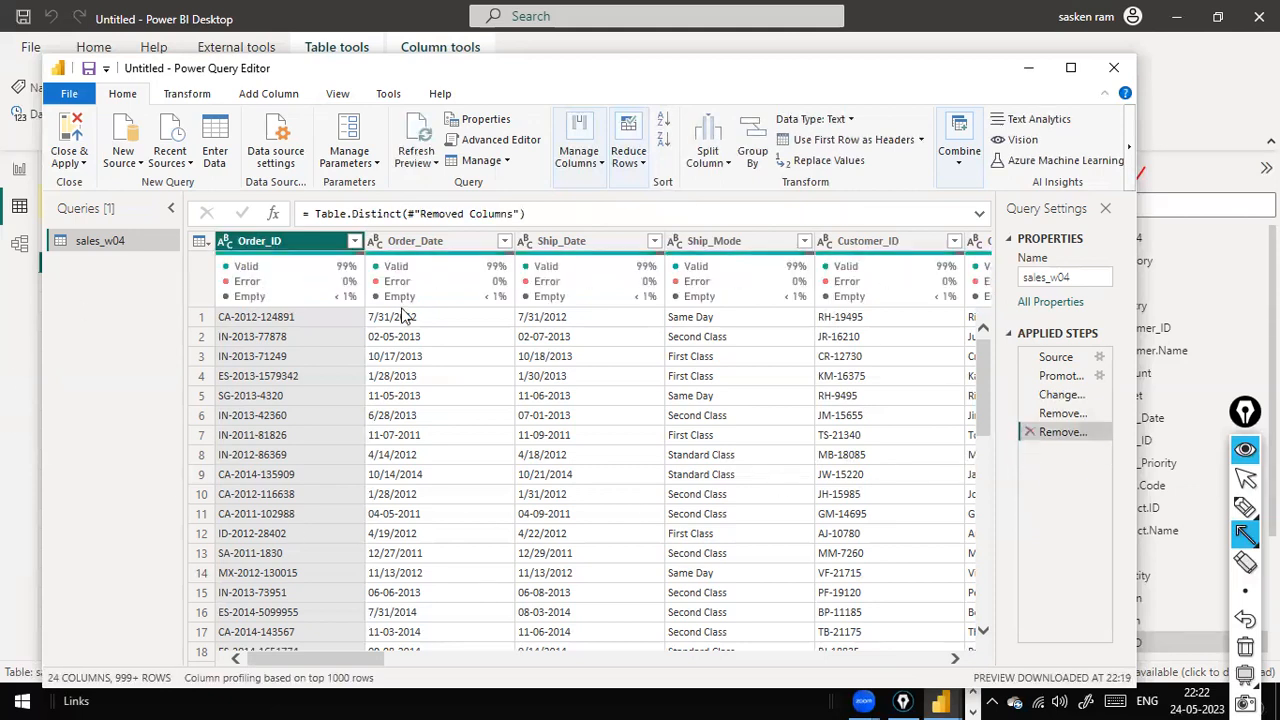
- Filter the Order_ID column of the de-duplicated table to show only the (blank) value
{"action": "left_click", "coordinate": [355, 242]}
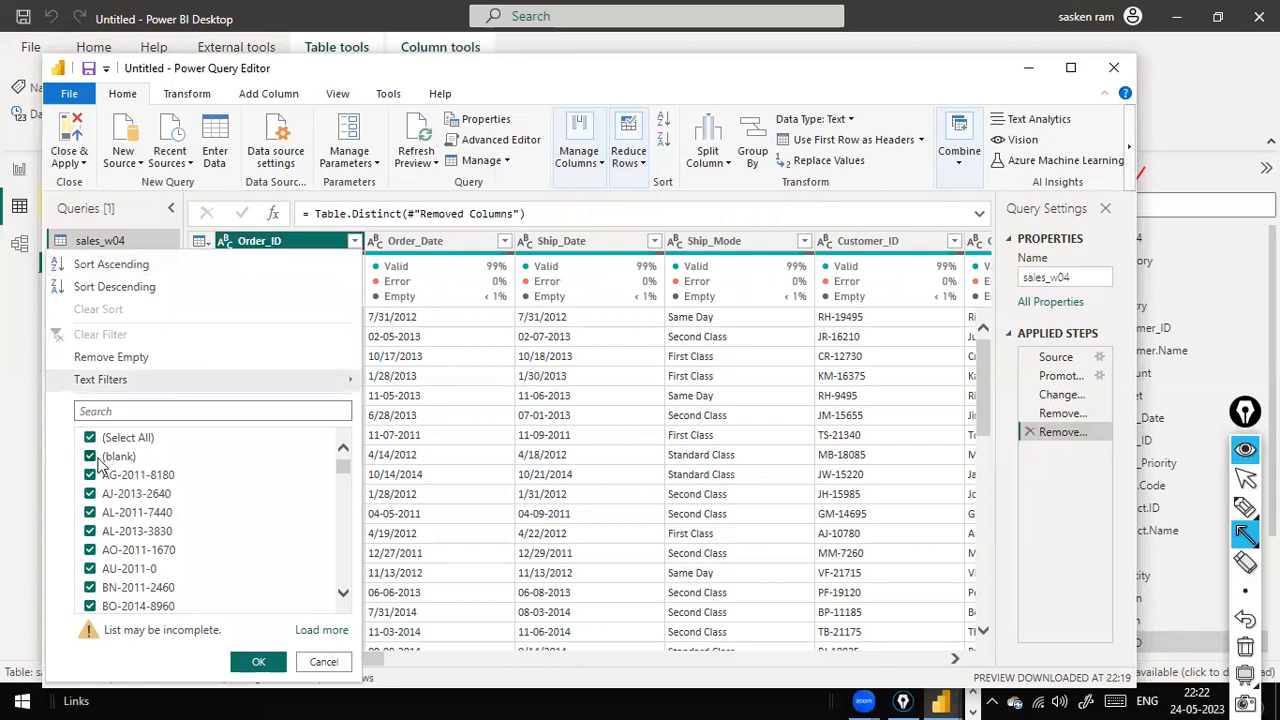
{"action": "left_click", "coordinate": [90, 456]}
{"action": "left_click", "coordinate": [90, 437]}
{"action": "left_click", "coordinate": [90, 437]}
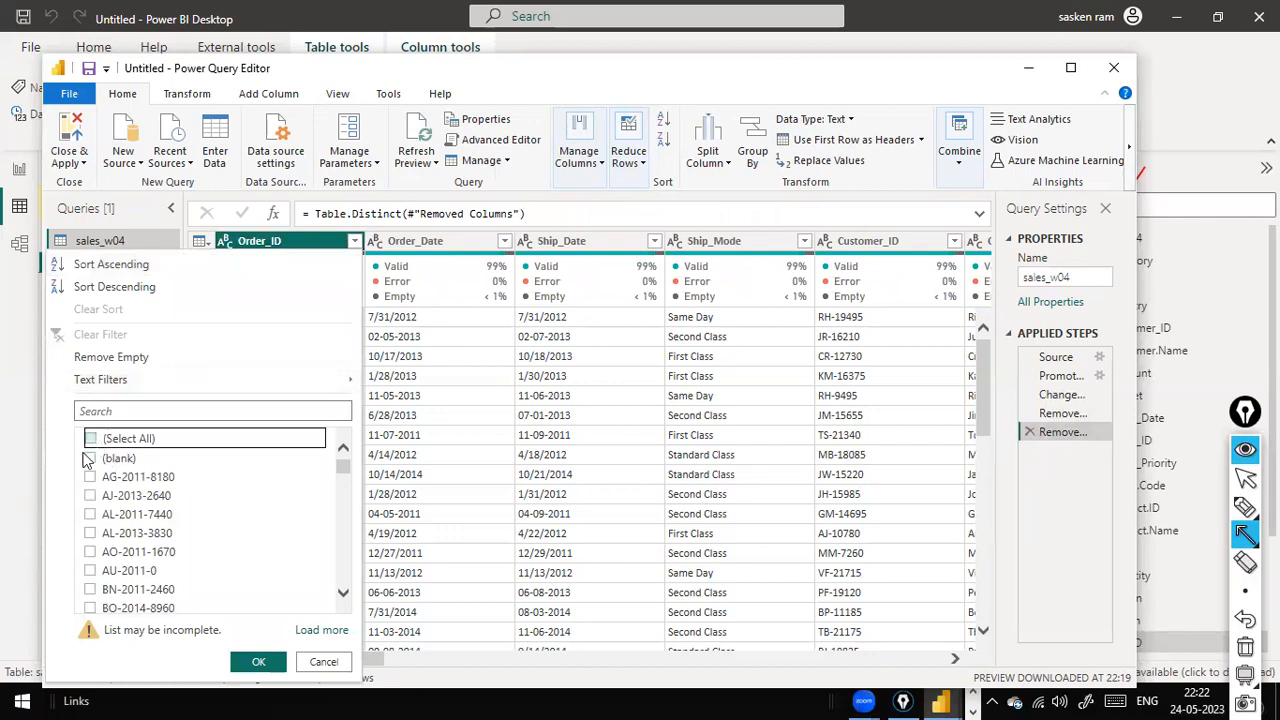
{"action": "left_click", "coordinate": [90, 457]}
{"action": "left_click", "coordinate": [257, 661]}
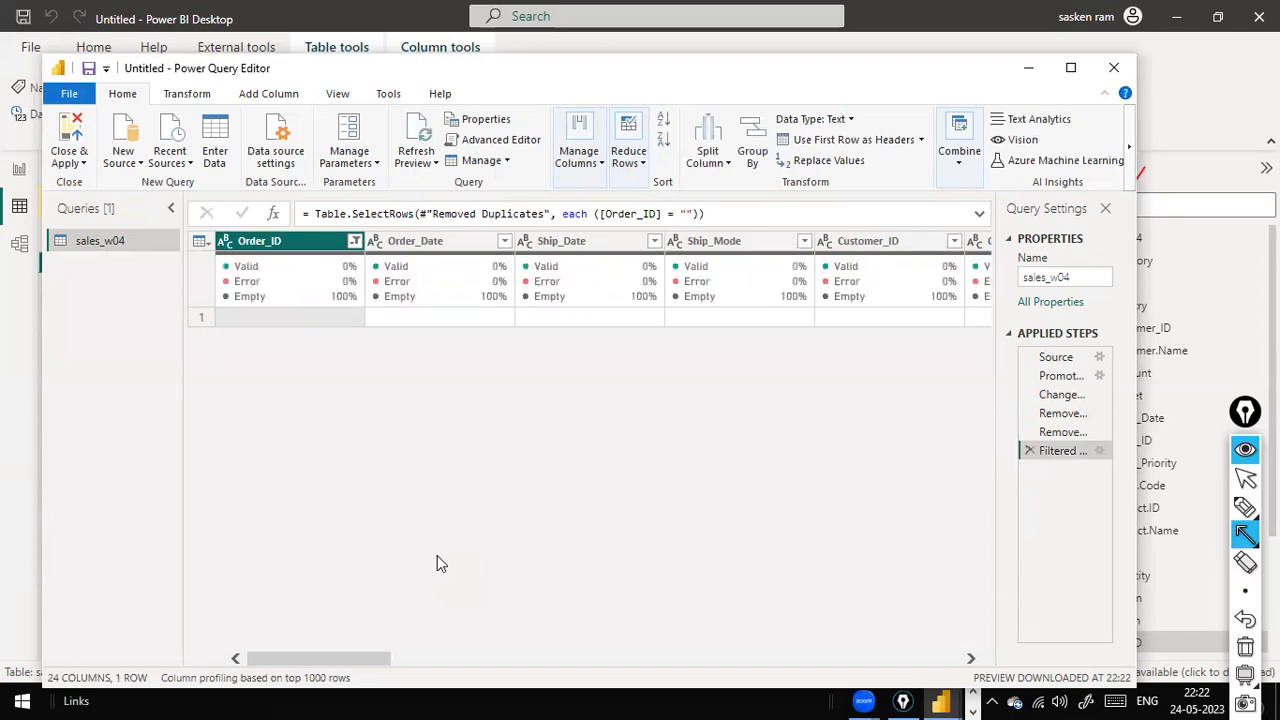
{"action": "left_click_drag", "start_coordinate": [328, 658], "coordinate": [3, 558]}
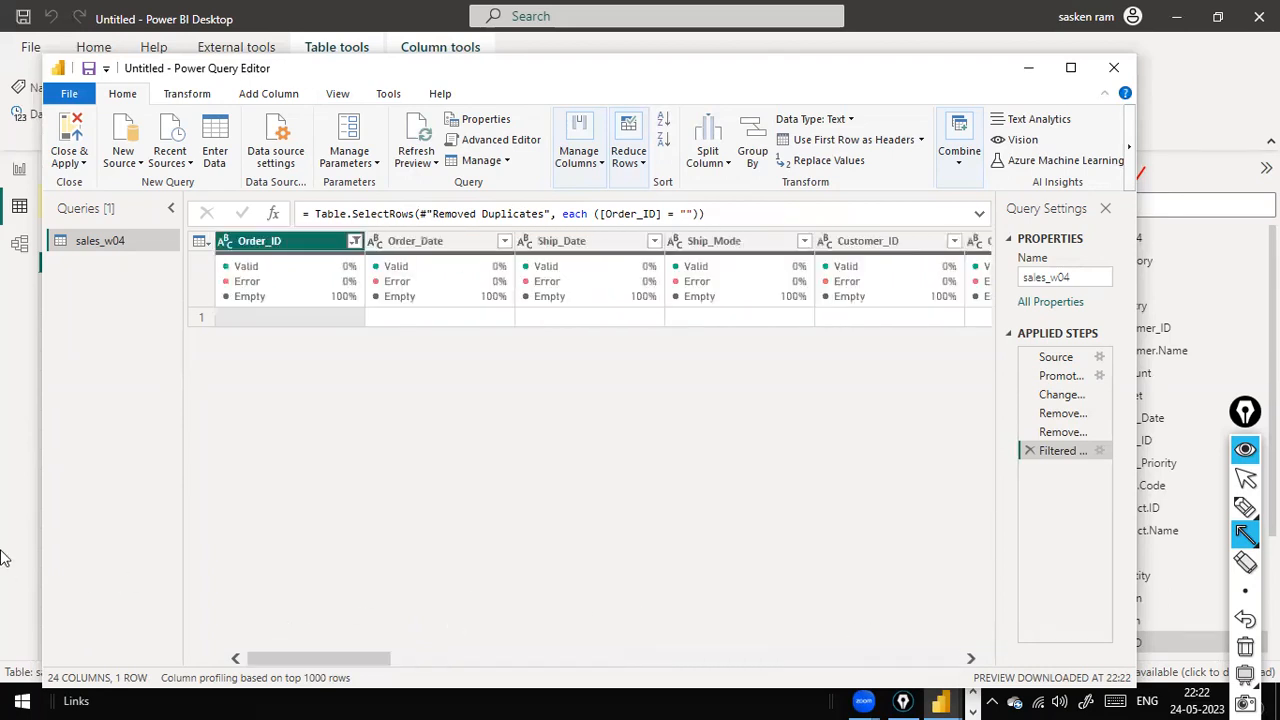
- Restore all values in the Order_ID filter, and compare the Removed Duplicates and Filtered Rows steps
{"action": "left_click", "coordinate": [354, 241]}
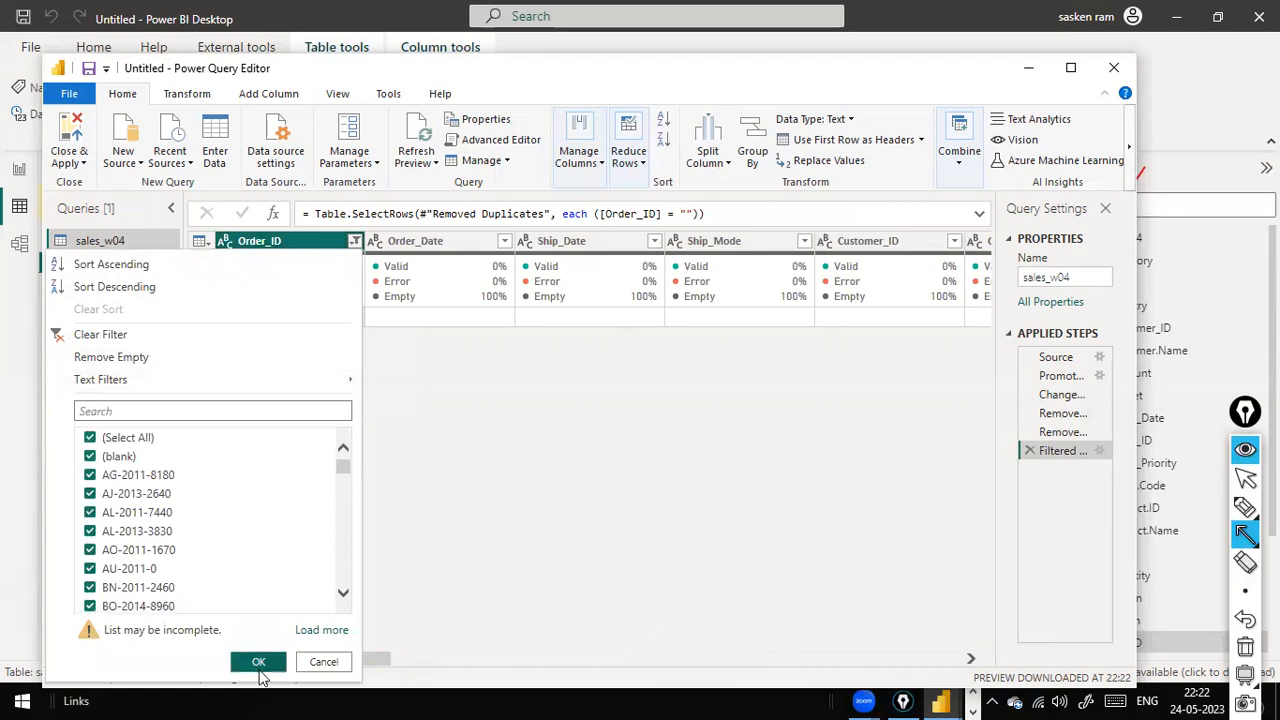
{"action": "left_click", "coordinate": [255, 662]}
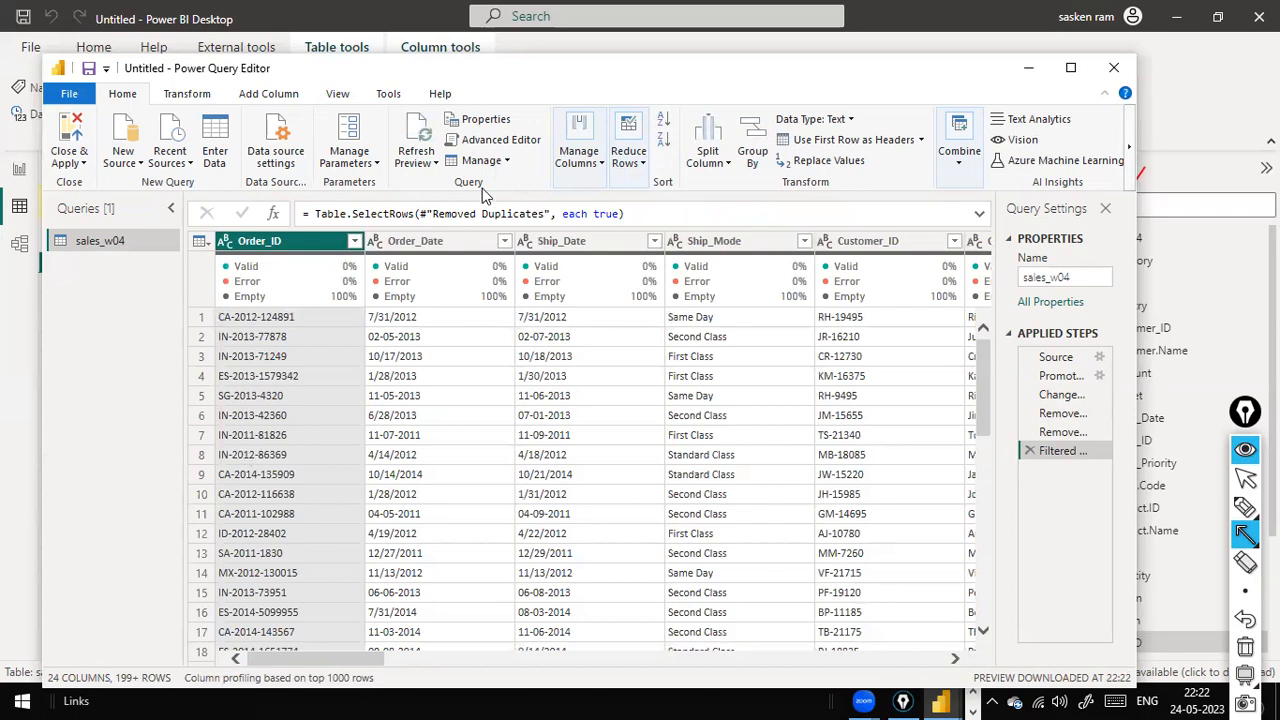
{"action": "left_click", "coordinate": [1060, 433]}
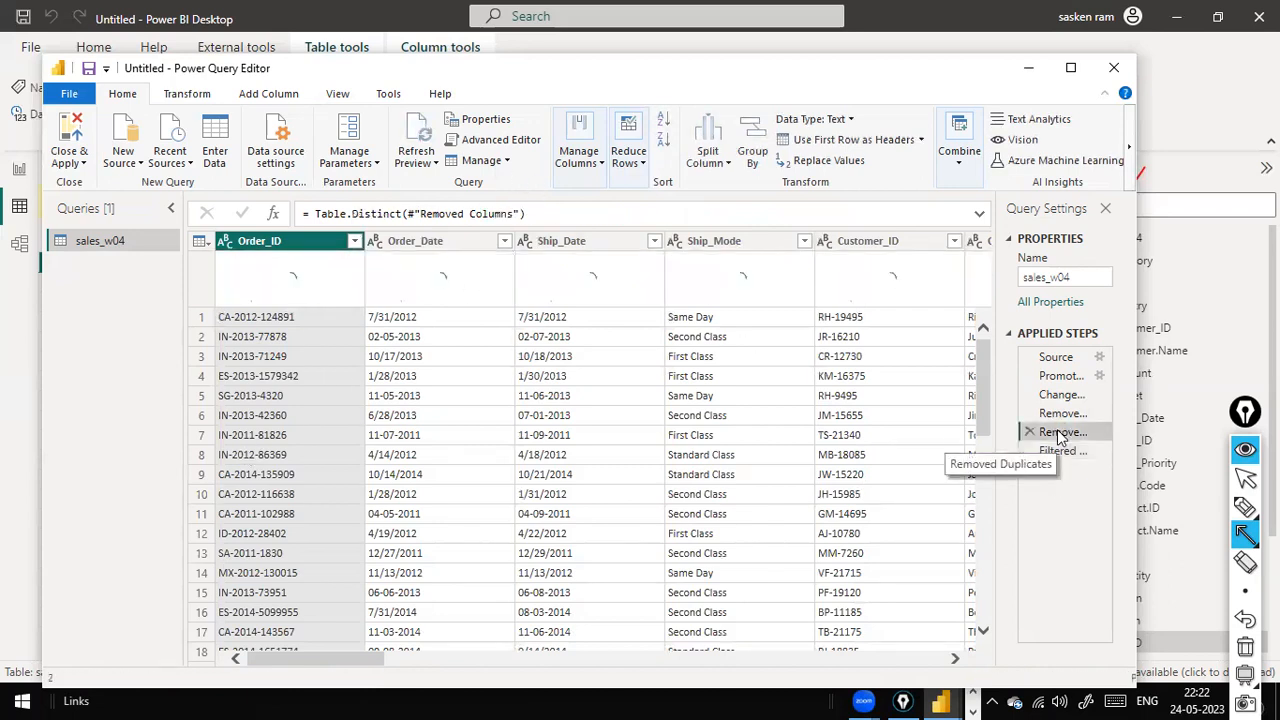
{"action": "left_click", "coordinate": [1063, 452]}
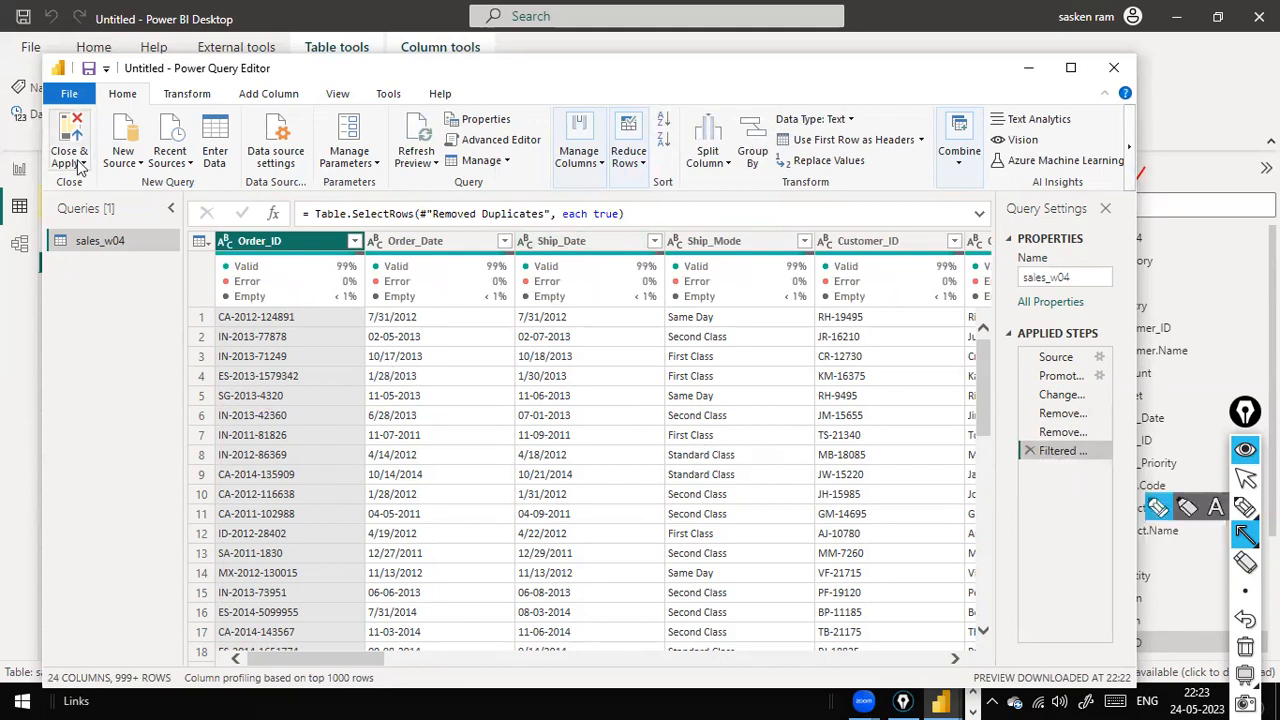
- Count the rows of sales_w04 at the Filtered Rows step, and delete the Counted Rows step again
{"action": "left_click", "coordinate": [168, 97]}
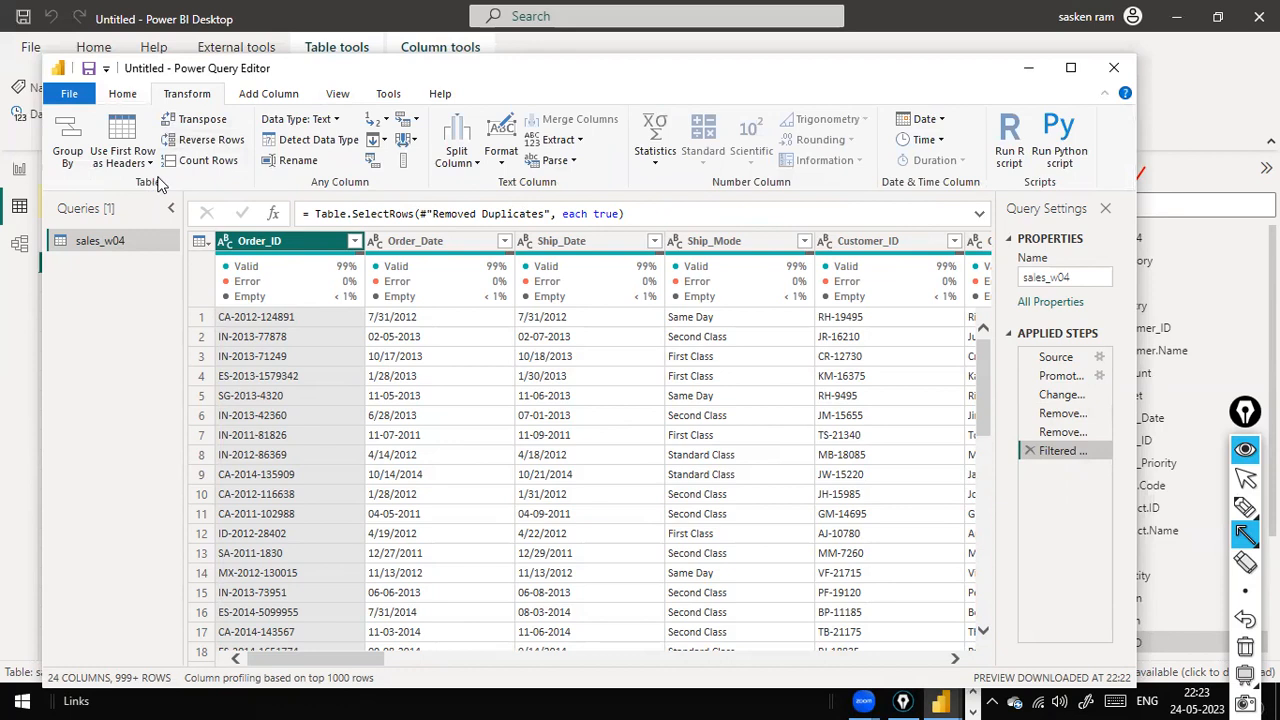
{"action": "left_click", "coordinate": [190, 165]}
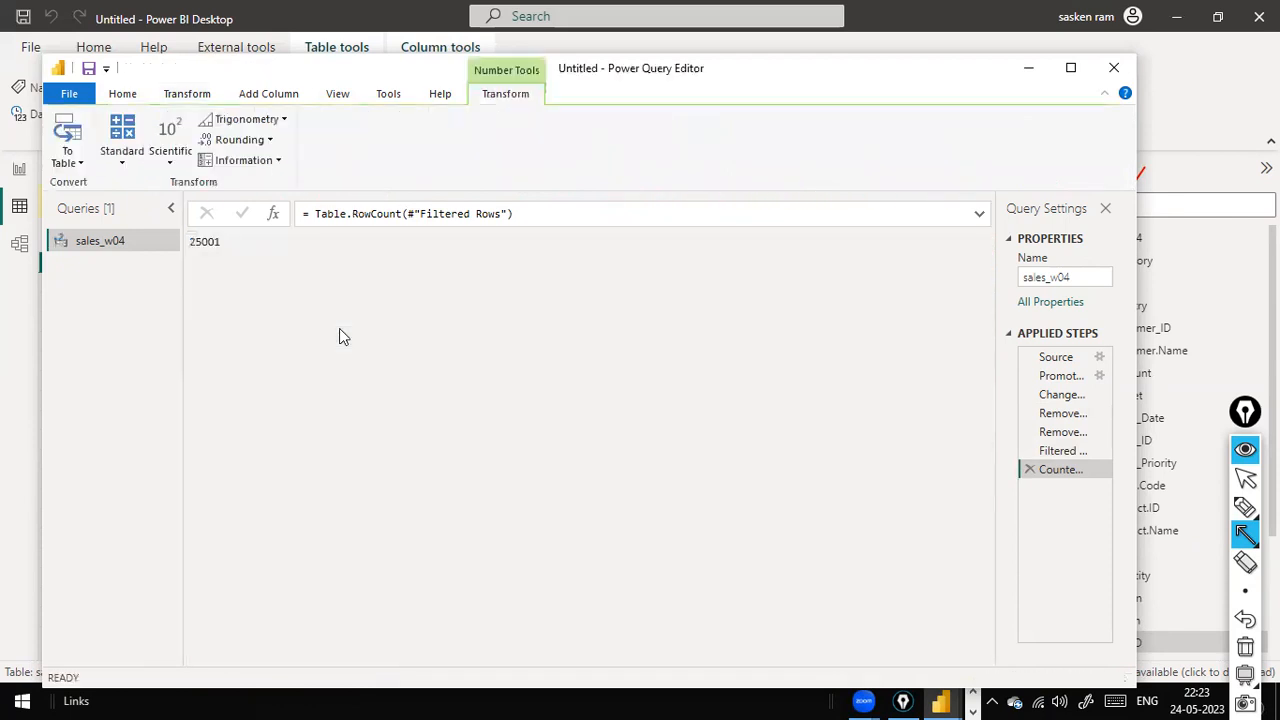
{"action": "left_click", "coordinate": [1029, 470]}
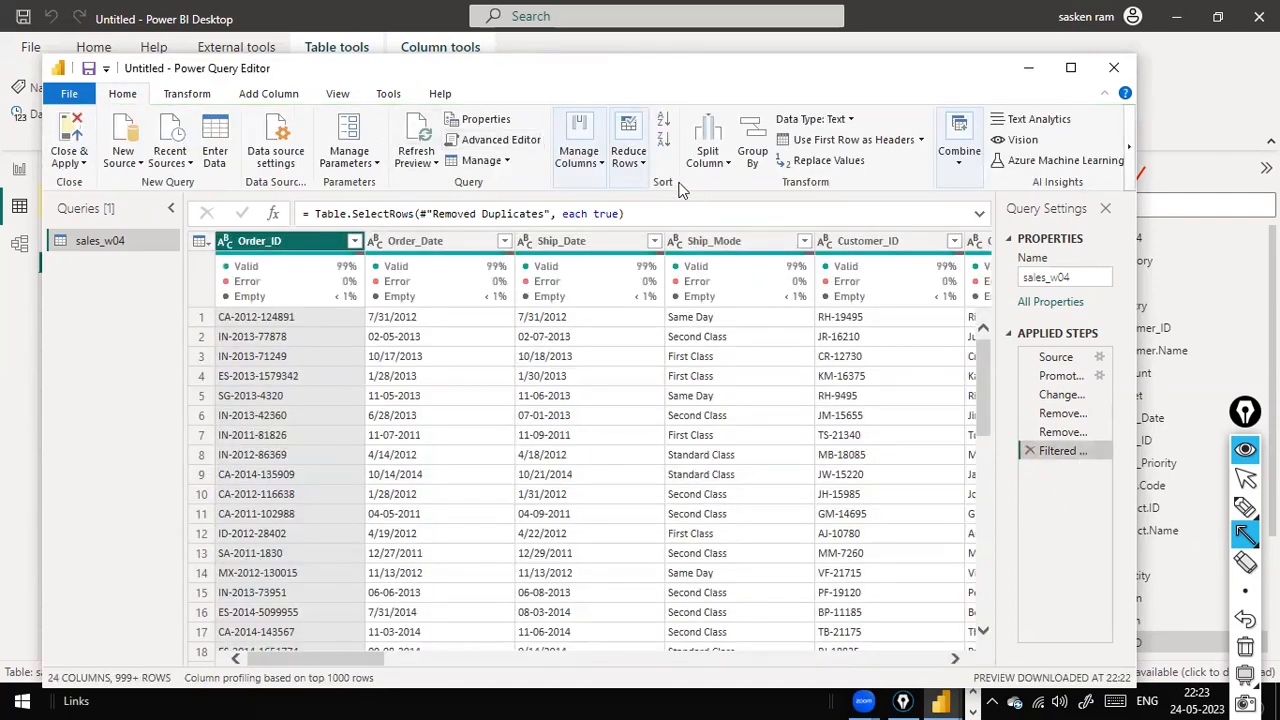
{"action": "left_click", "coordinate": [640, 163]}
{"action": "left_click", "coordinate": [692, 248]}
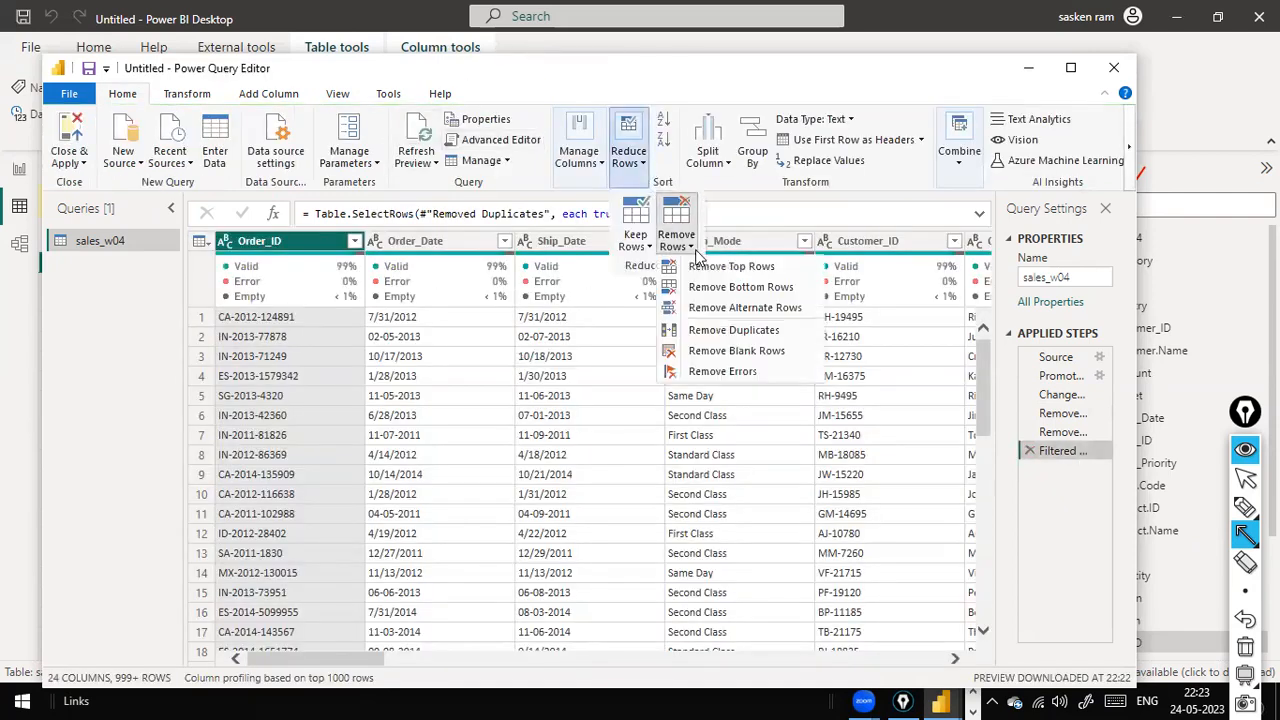
{"action": "left_click", "coordinate": [787, 78]}
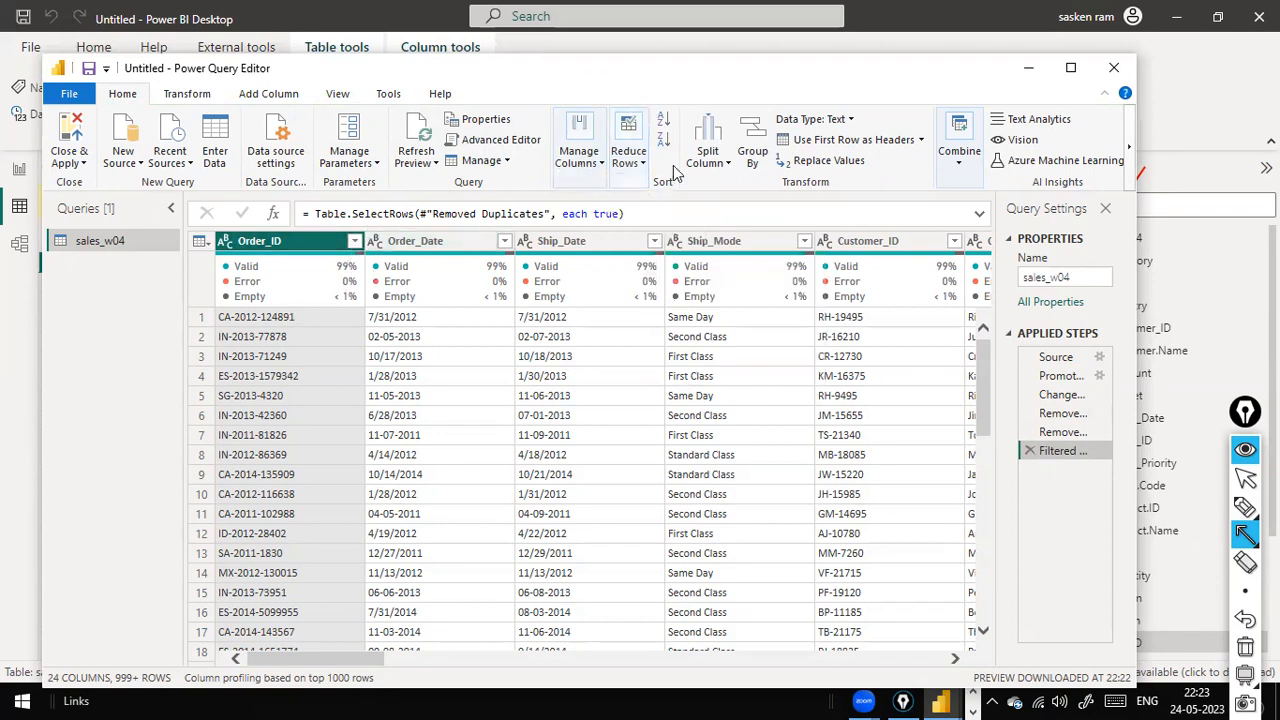
{"action": "left_click", "coordinate": [640, 165]}
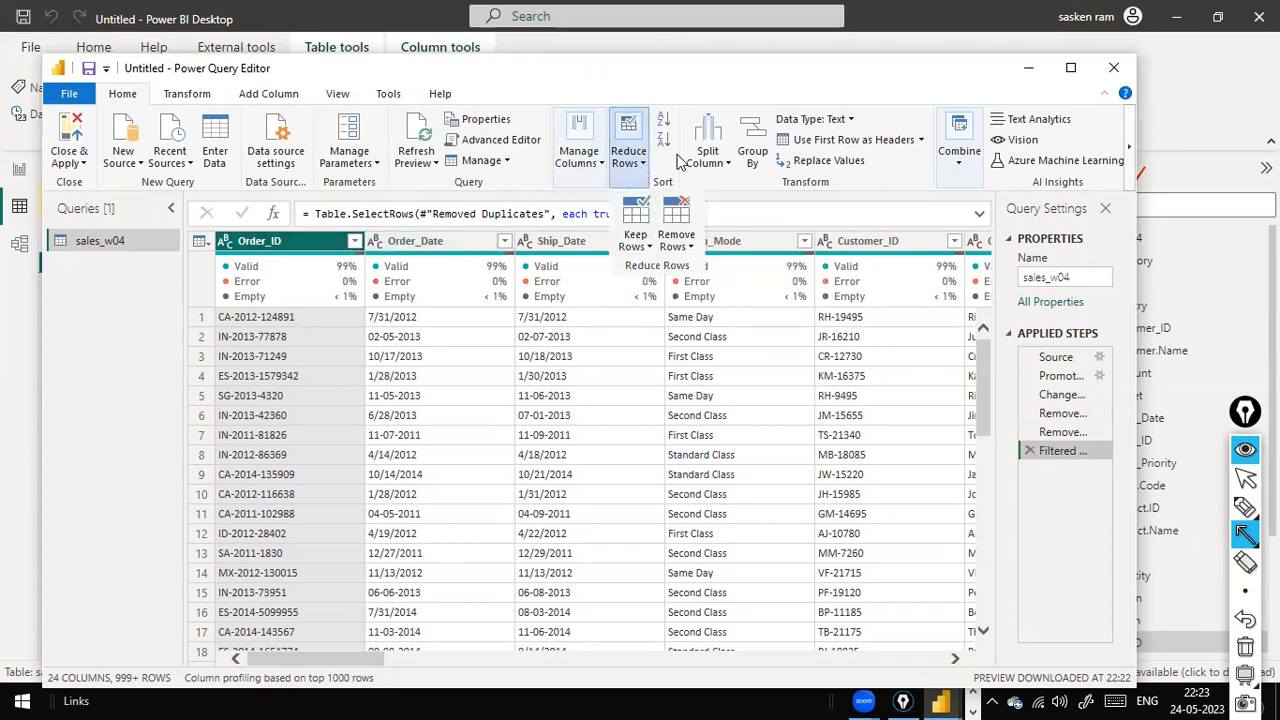
{"action": "left_click", "coordinate": [696, 97]}
- Filter Order_ID to only (blank) once more as a check, and delete the Filtered Rows step
{"action": "left_click", "coordinate": [354, 241]}
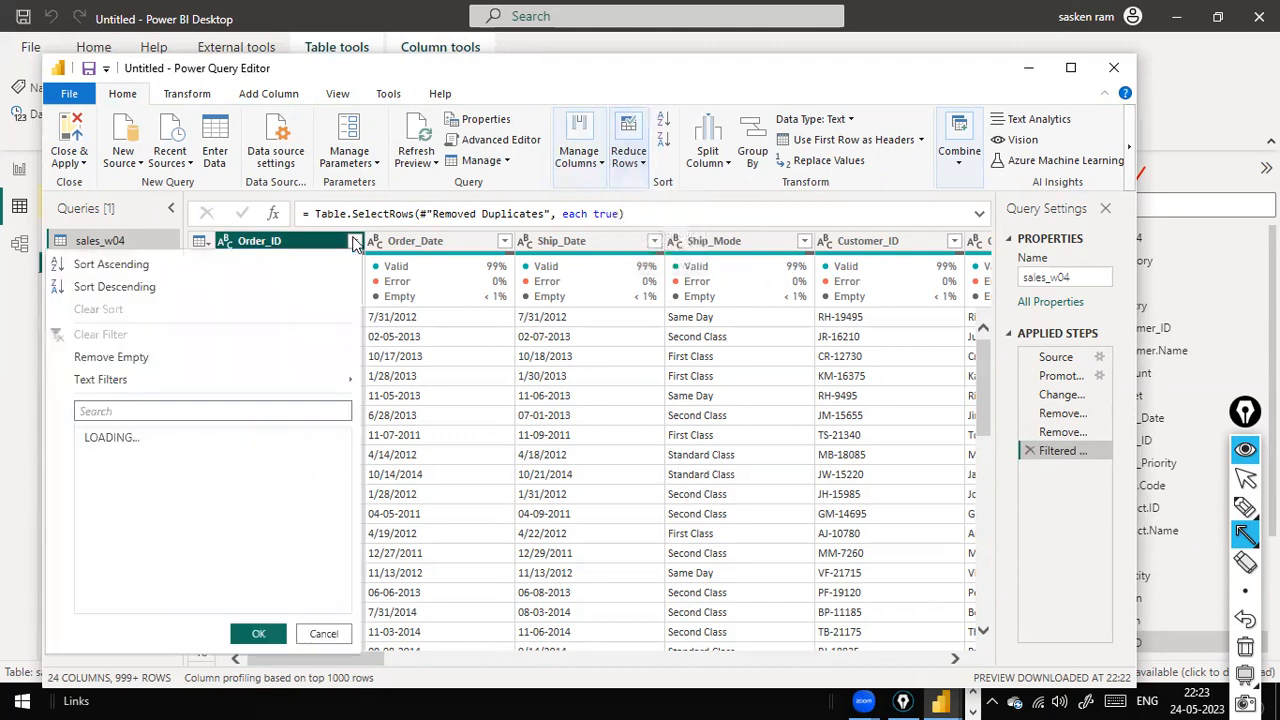
{"action": "left_click", "coordinate": [90, 437]}
{"action": "left_click", "coordinate": [90, 456]}
{"action": "left_click", "coordinate": [257, 662]}
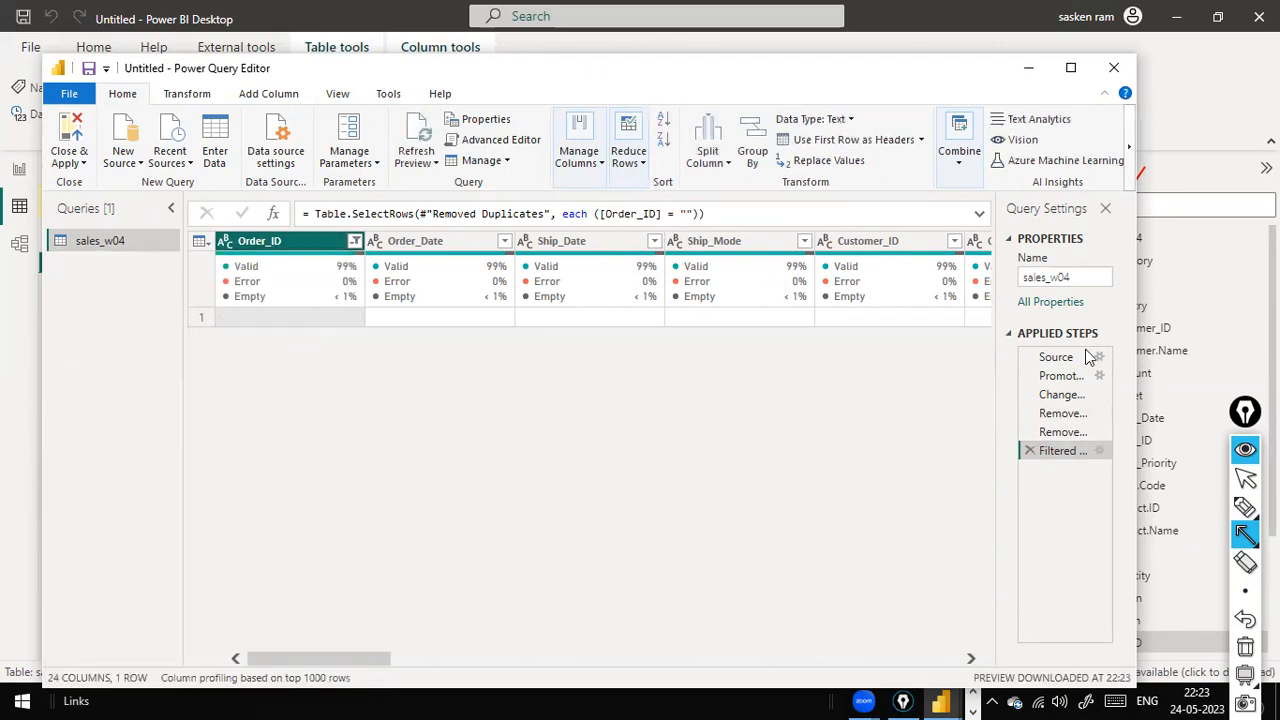
{"action": "left_click", "coordinate": [1029, 451]}
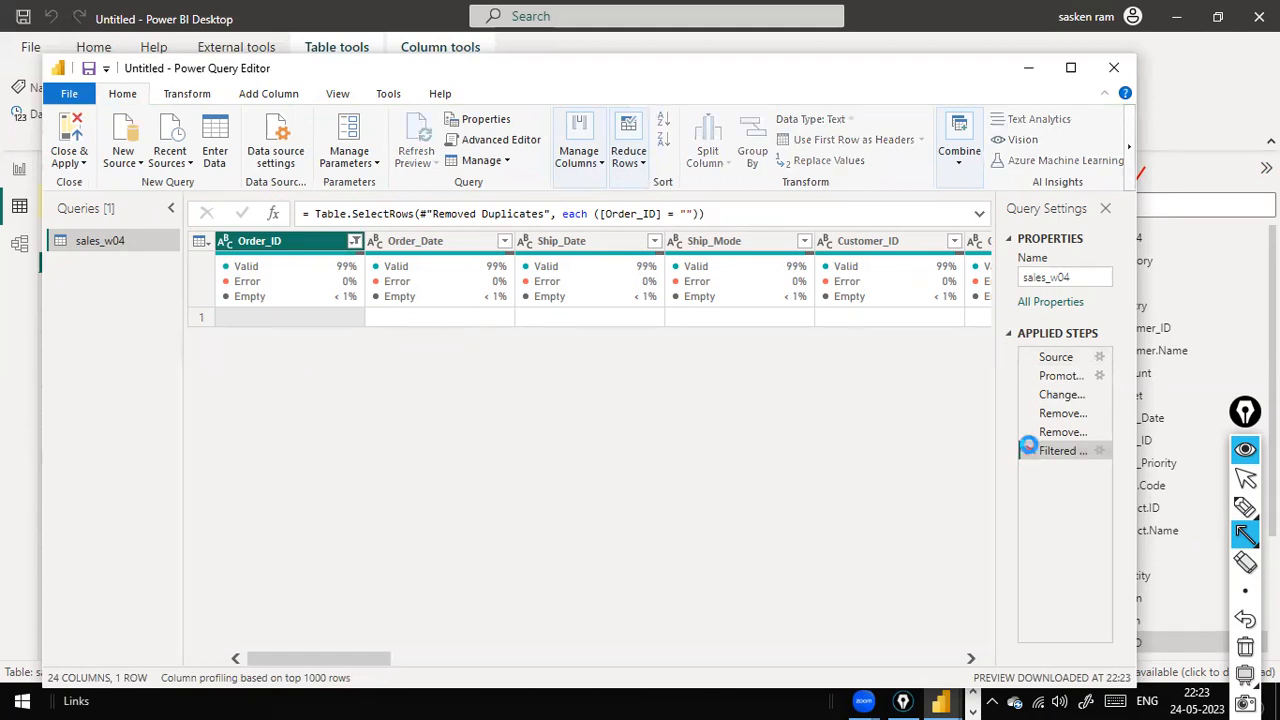
- Remove the blank rows from the de-duplicated sales_w04 table
{"action": "left_click", "coordinate": [643, 168]}
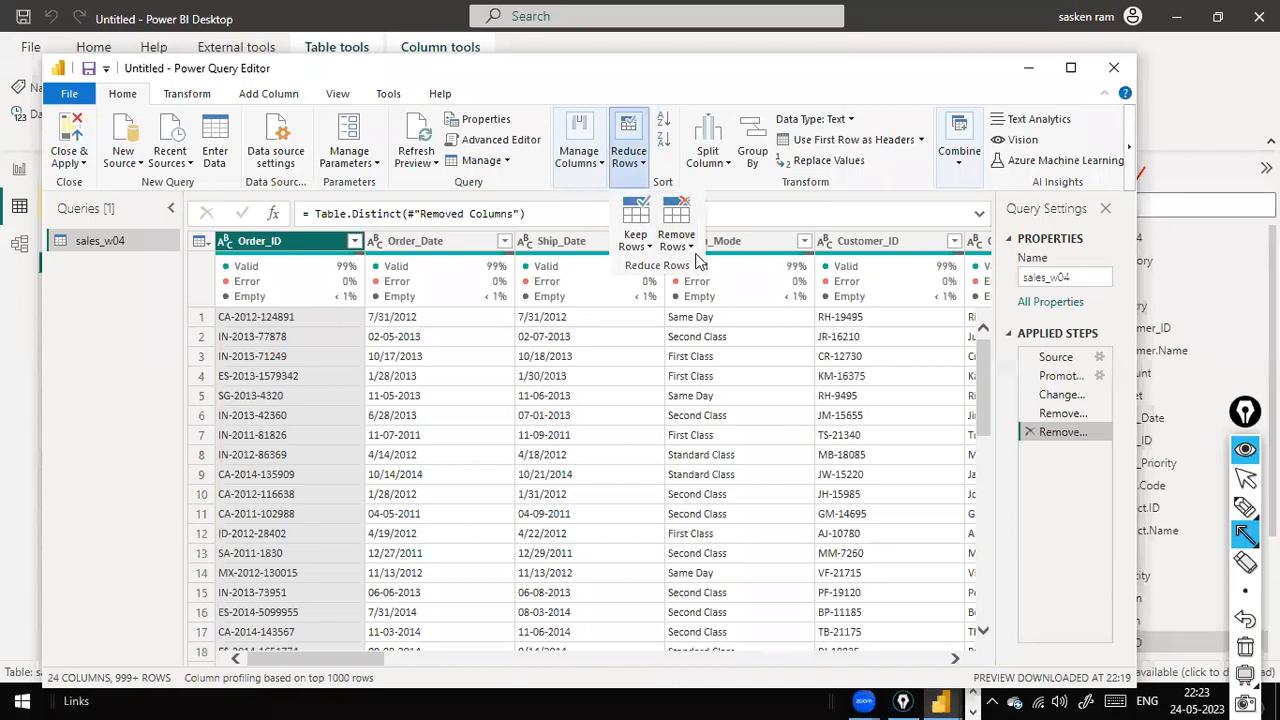
{"action": "left_click", "coordinate": [687, 248]}
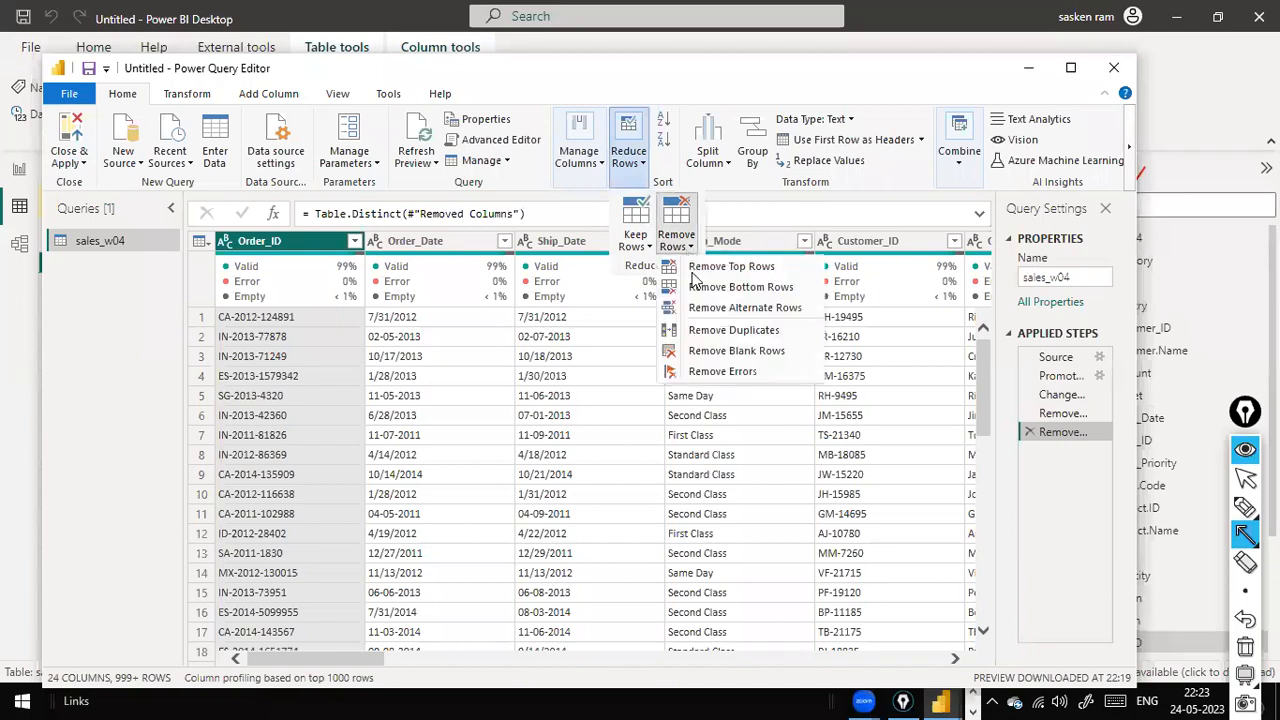
{"action": "left_click", "coordinate": [709, 351]}
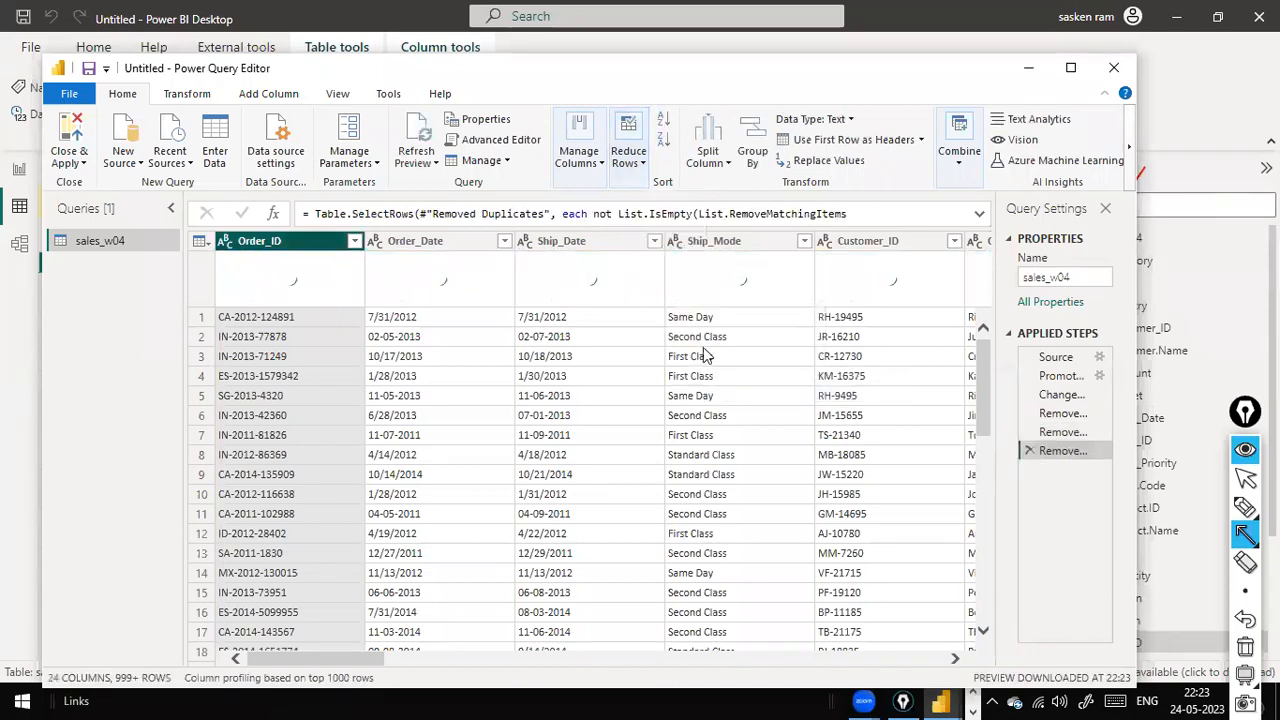
- Count the rows left after the blank row removal, and delete the Counted Rows step again
{"action": "left_click", "coordinate": [192, 98]}
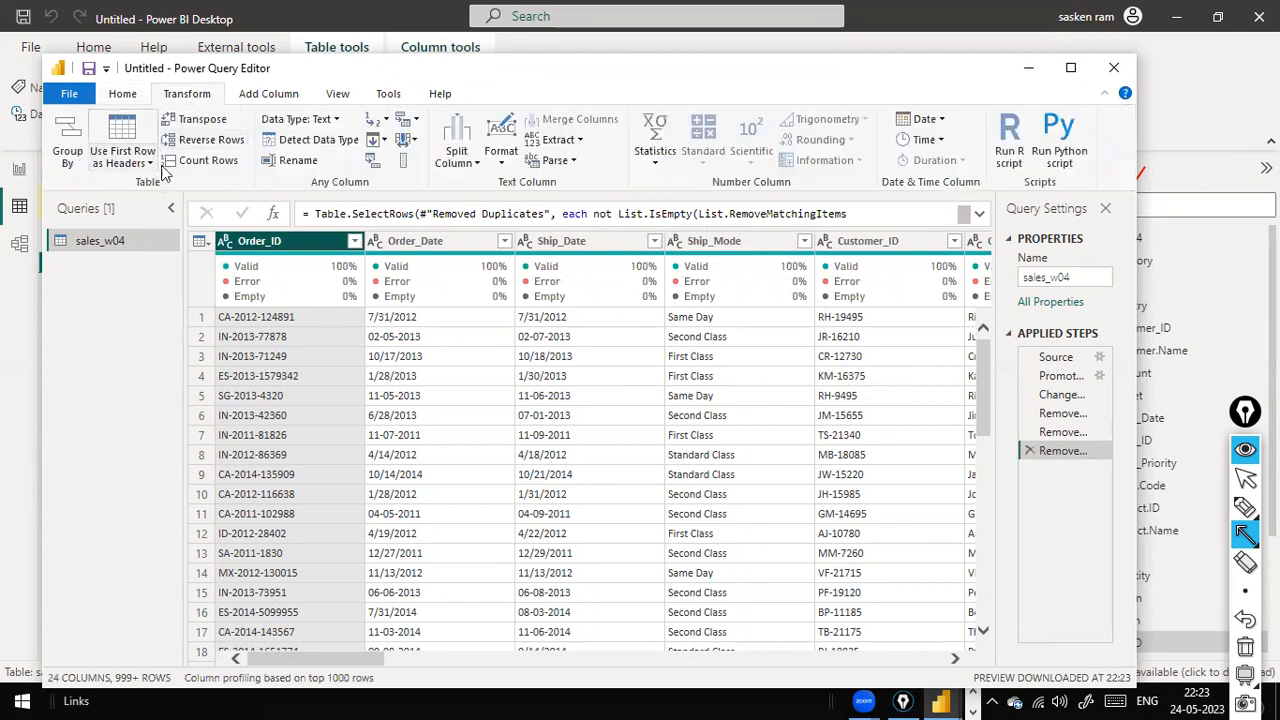
{"action": "left_click", "coordinate": [185, 163]}
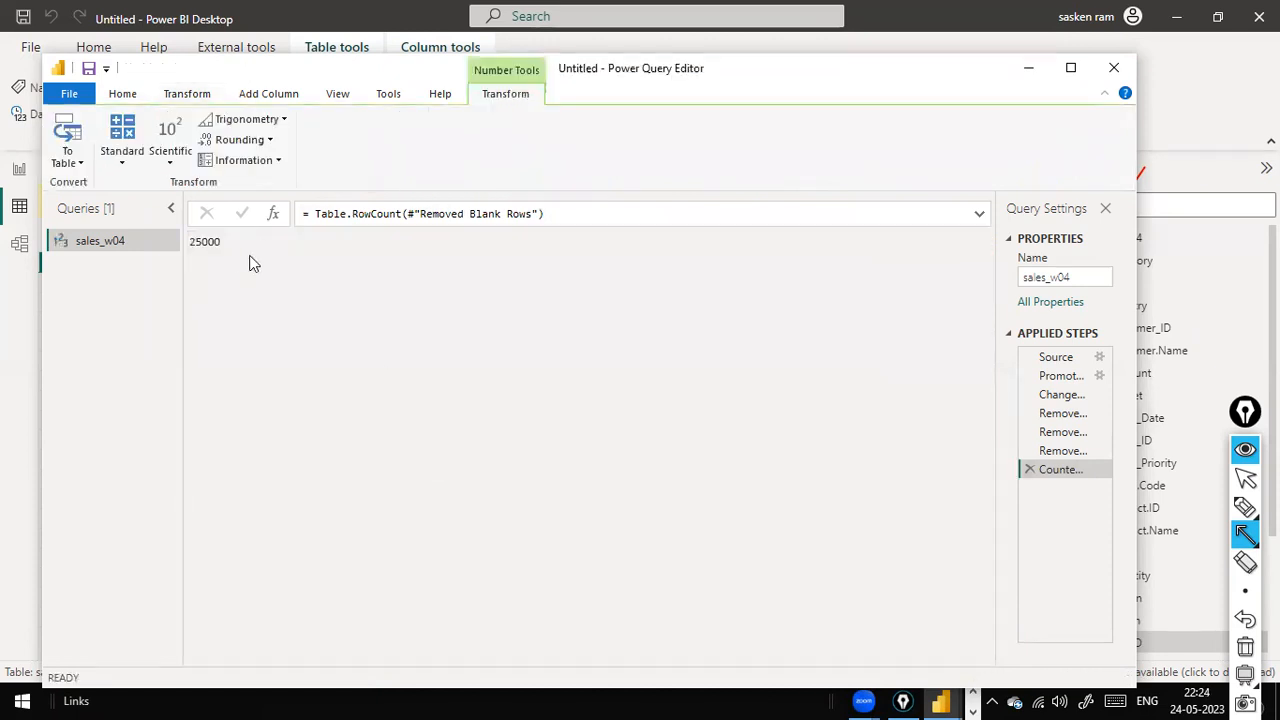
{"action": "left_click", "coordinate": [1031, 471]}
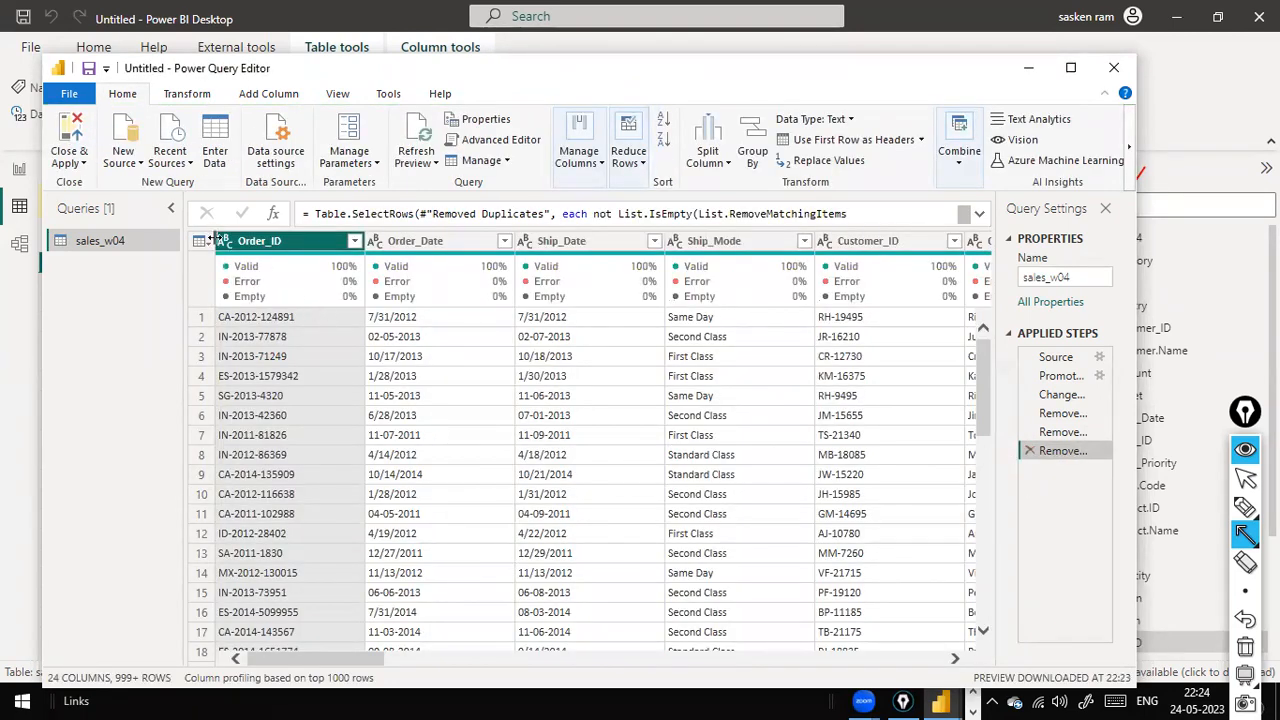
- Examine the options for keeping and removing rows, including those for errors, and the data types available for the Order_Date column
{"action": "mouse_move", "coordinate": [738, 259]}
{"action": "left_click", "coordinate": [640, 168]}
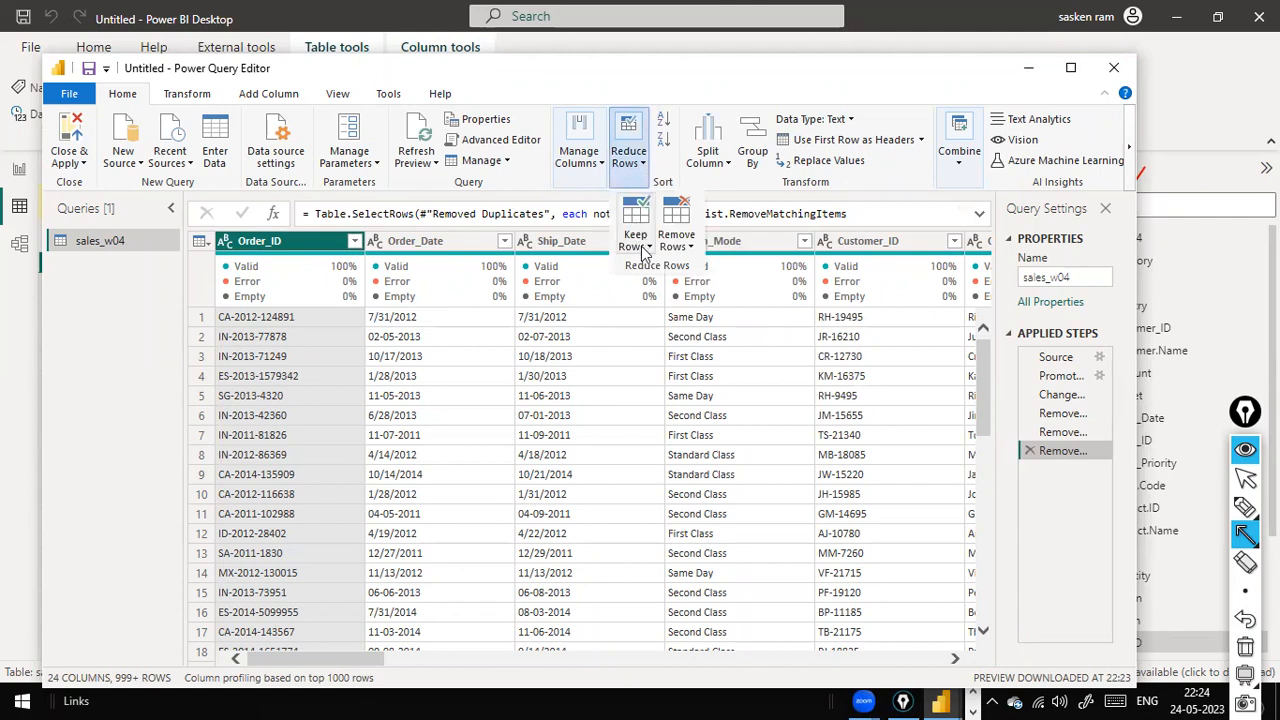
{"action": "left_click", "coordinate": [636, 232]}
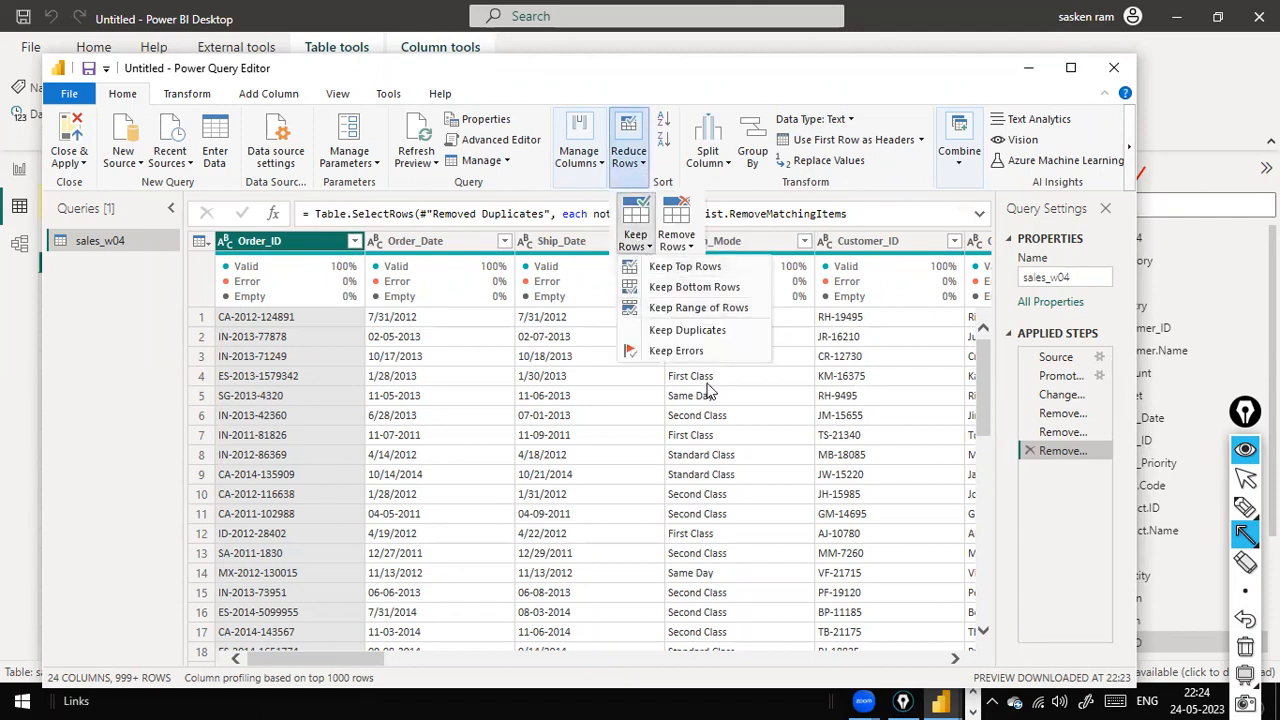
{"action": "left_click", "coordinate": [676, 240]}
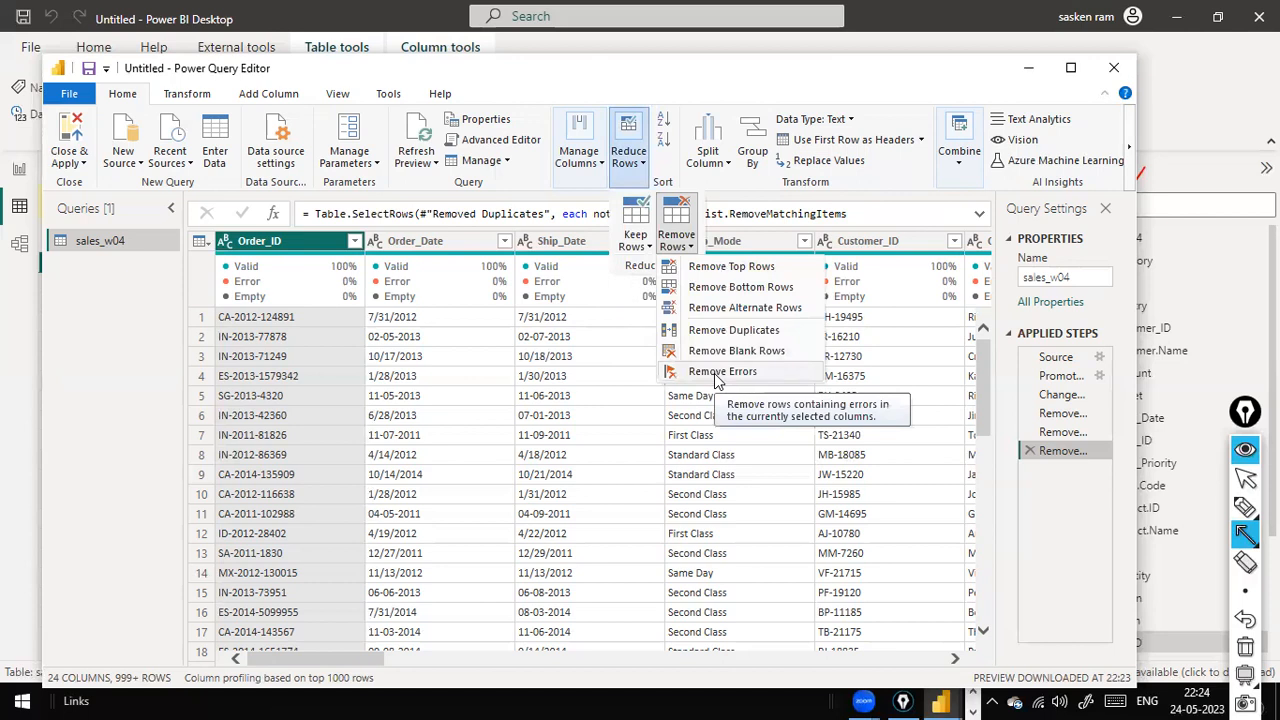
{"action": "left_click", "coordinate": [645, 244]}
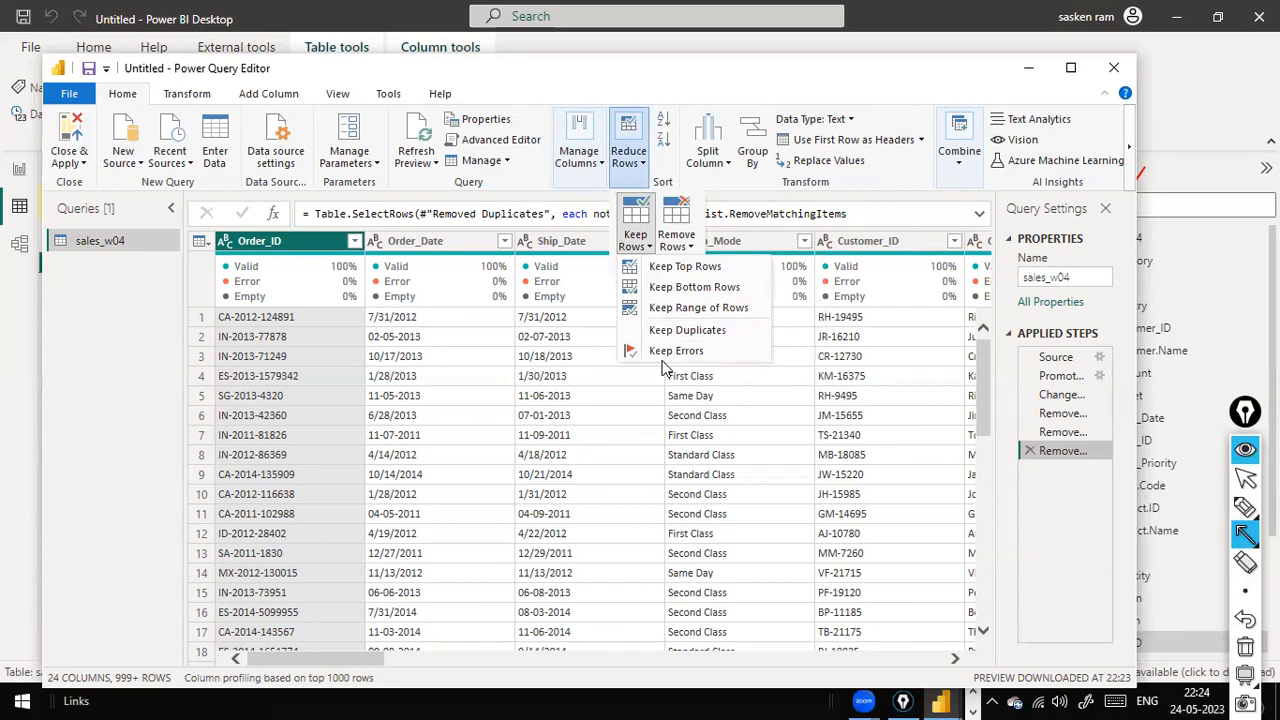
{"action": "left_click", "coordinate": [692, 246]}
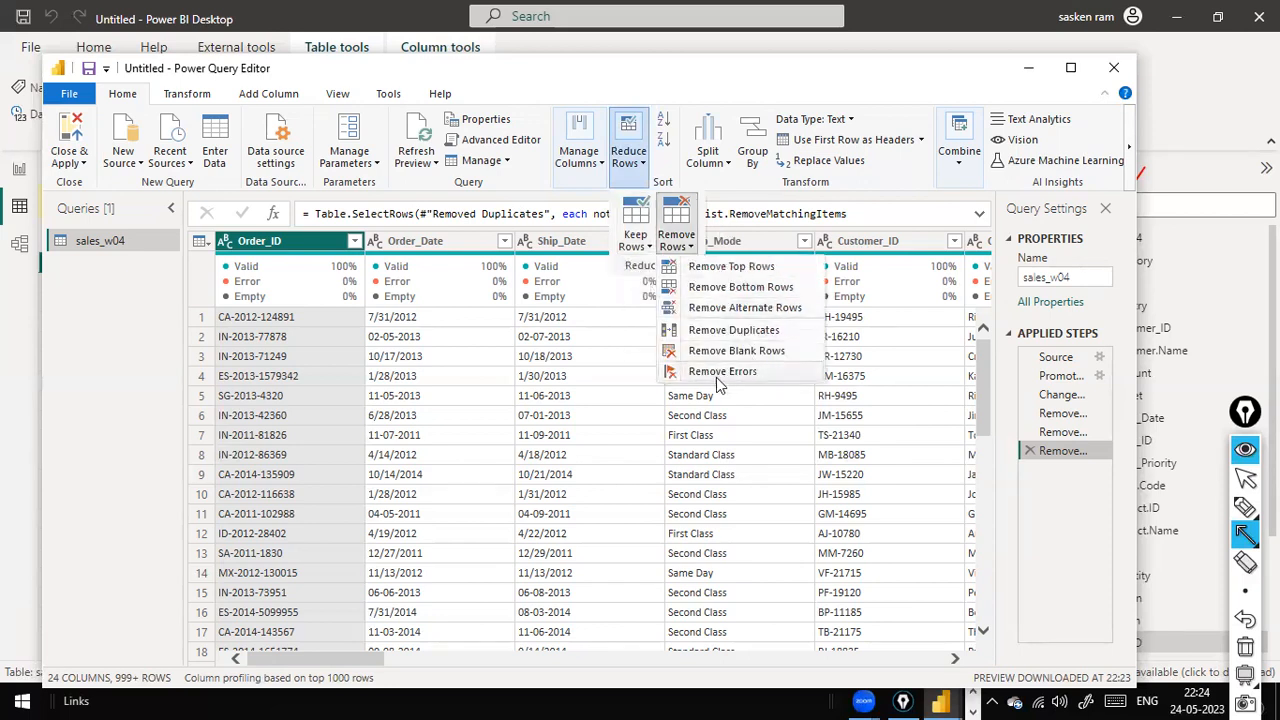
{"action": "left_click", "coordinate": [118, 388]}
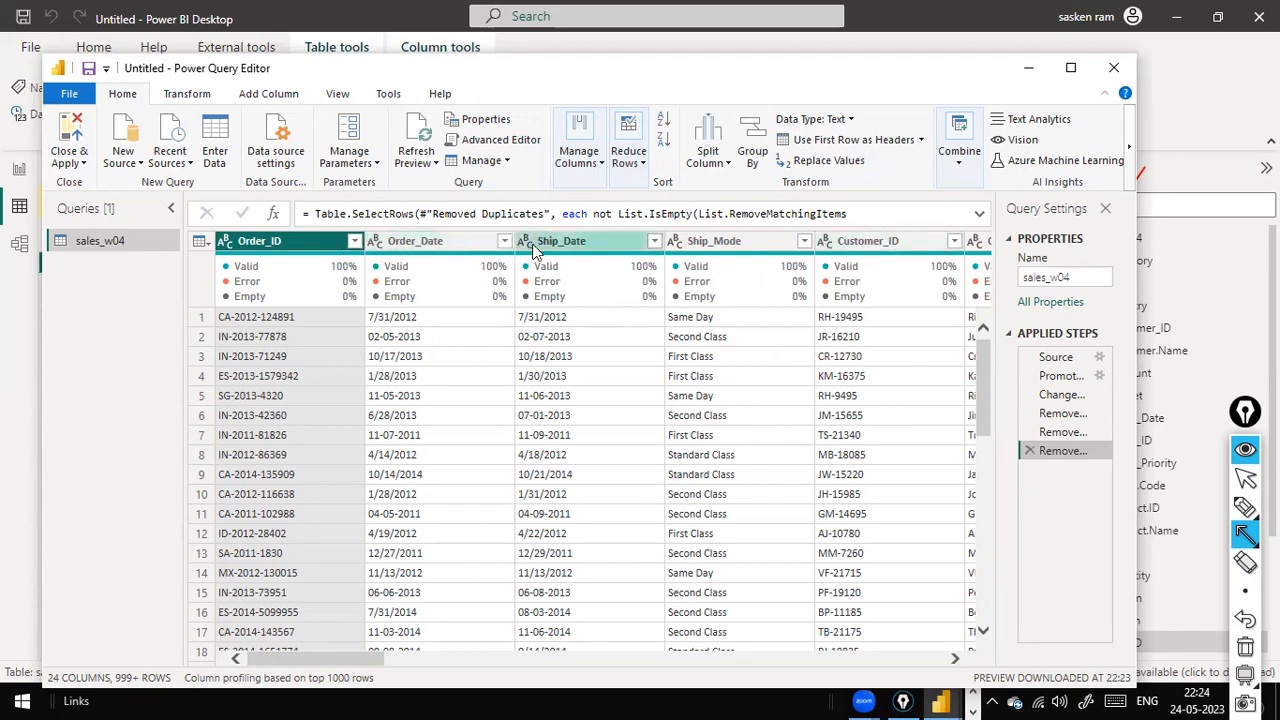
{"action": "left_click", "coordinate": [378, 244]}
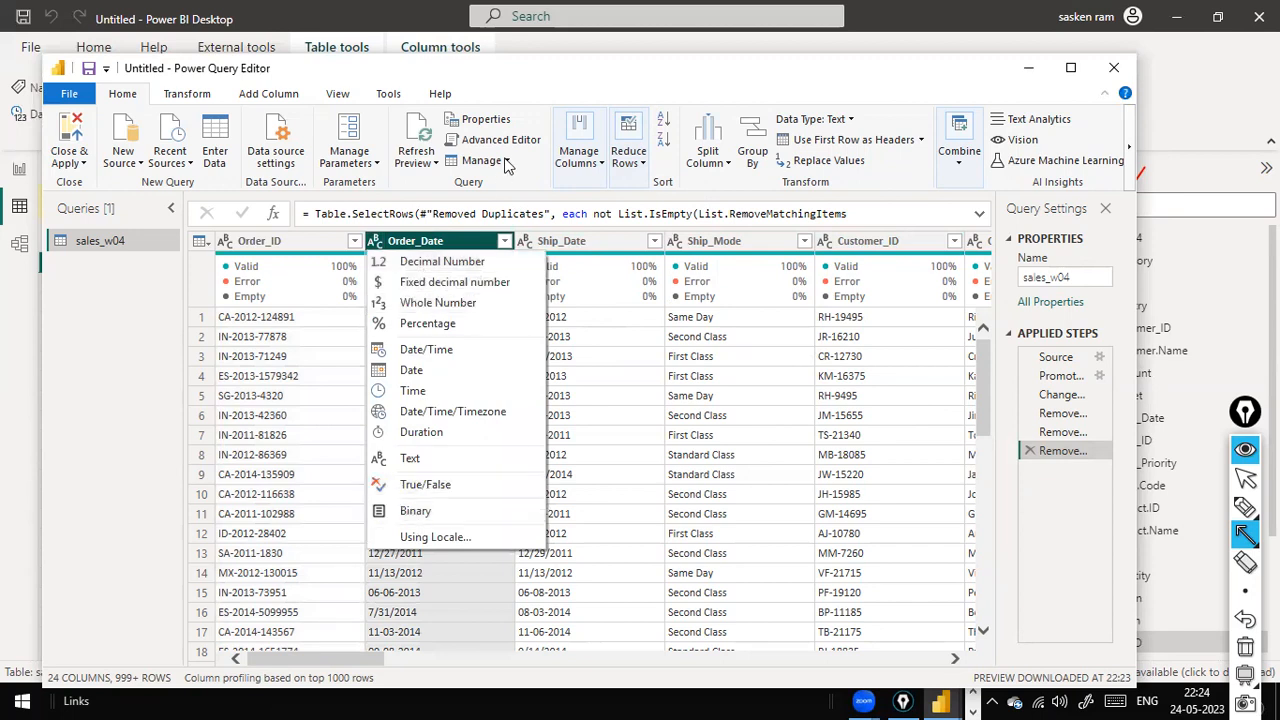
{"action": "left_click", "coordinate": [548, 92]}
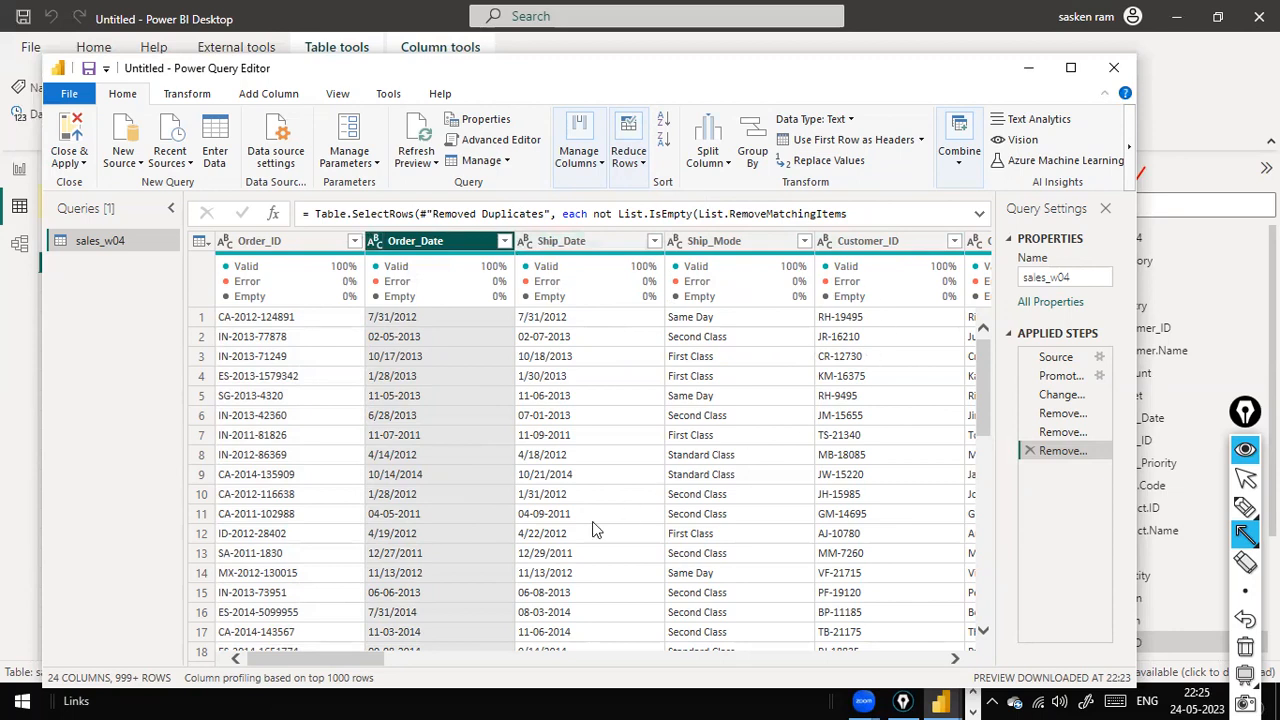
- Try changing the Order_Date column's data type from text to Date, and delete that type-change step from the applied steps
{"action": "left_click_drag", "start_coordinate": [355, 665], "coordinate": [907, 658]}
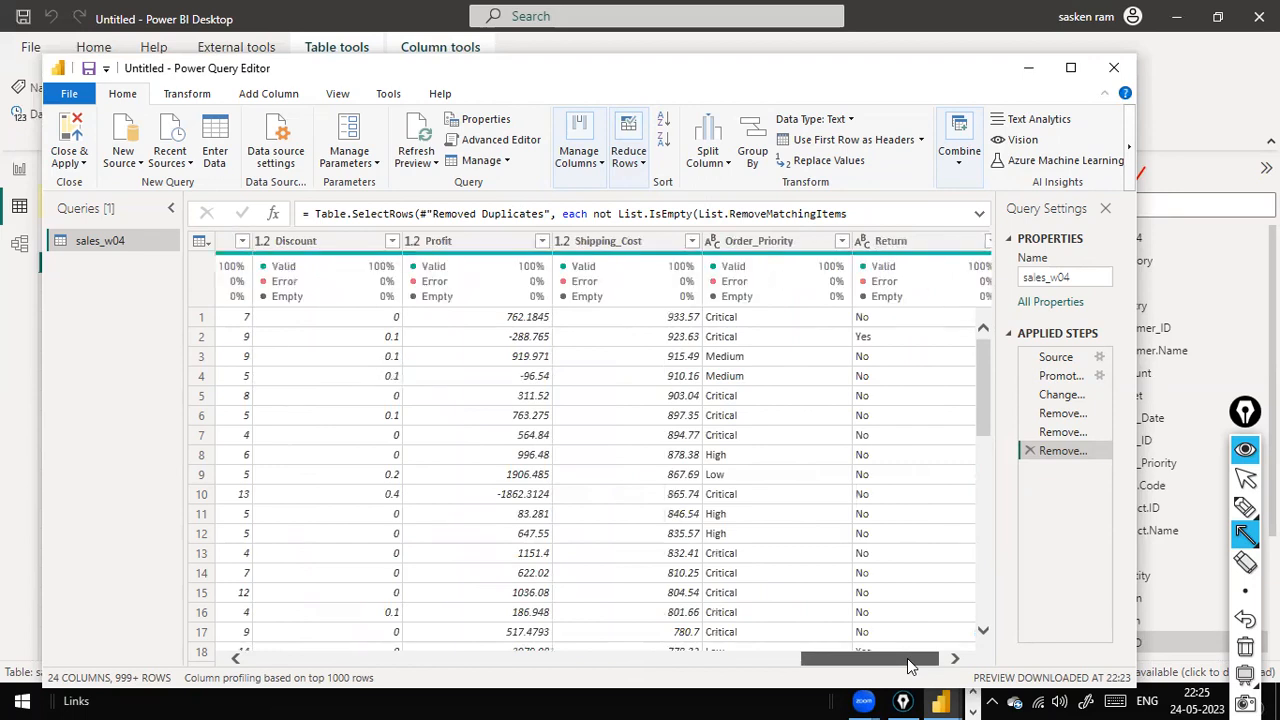
{"action": "mouse_move", "coordinate": [407, 252]}
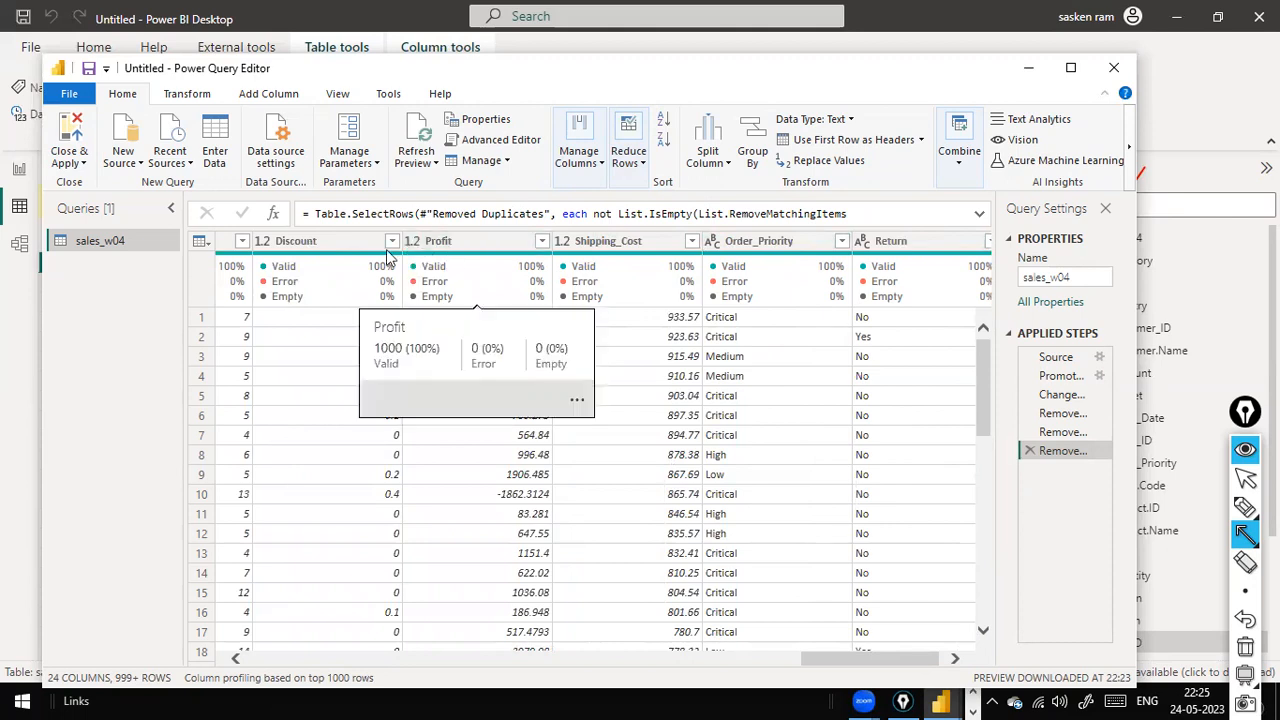
{"action": "left_click_drag", "start_coordinate": [898, 658], "coordinate": [795, 676]}
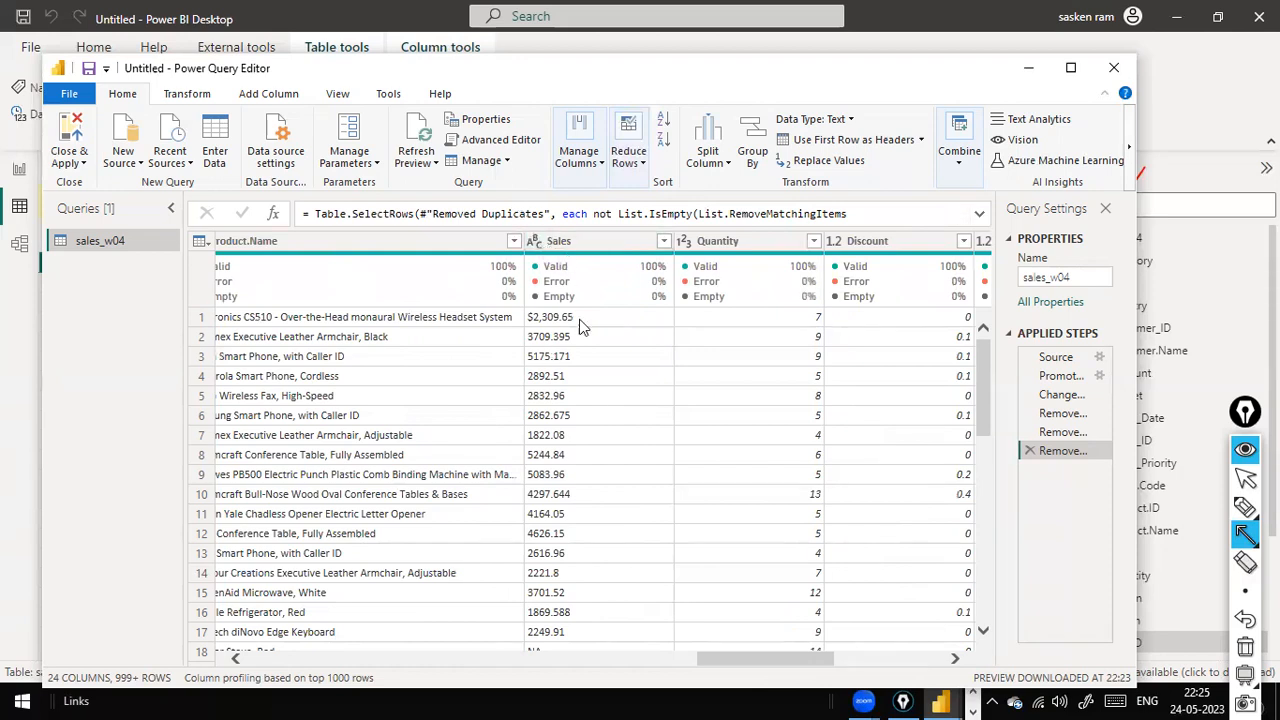
{"action": "left_click_drag", "start_coordinate": [735, 658], "coordinate": [181, 650]}
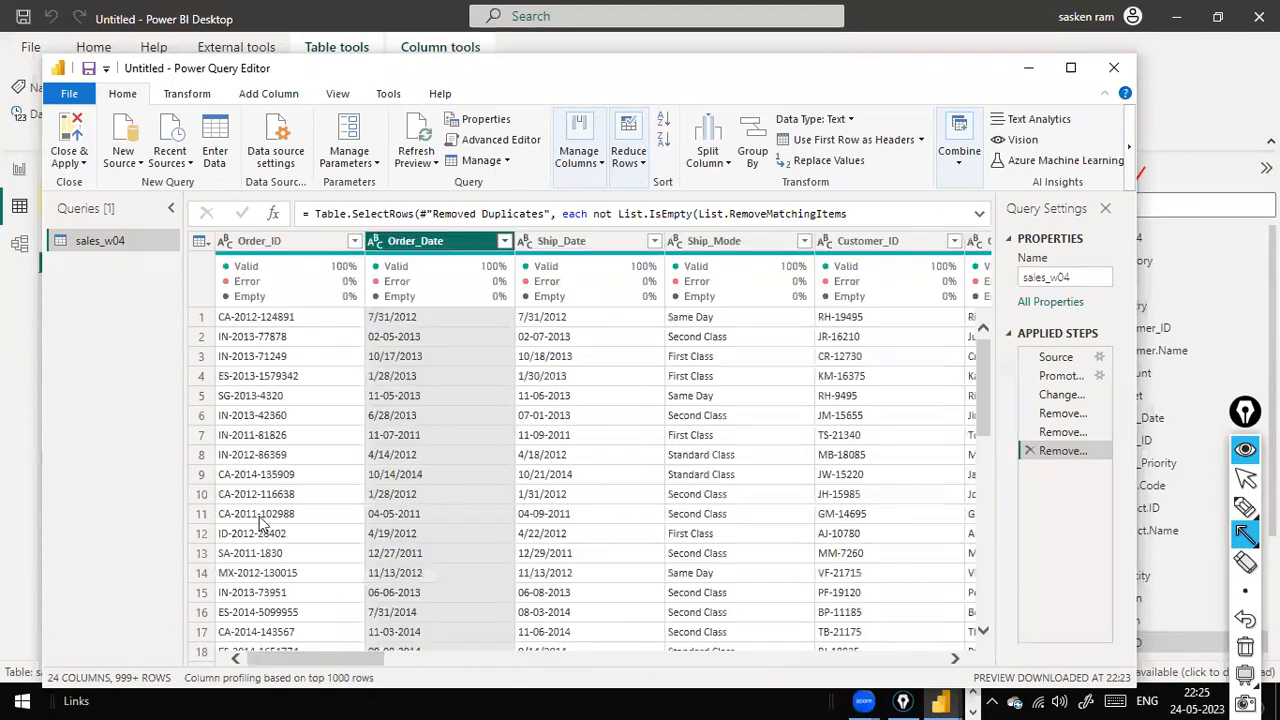
{"action": "left_click", "coordinate": [376, 245]}
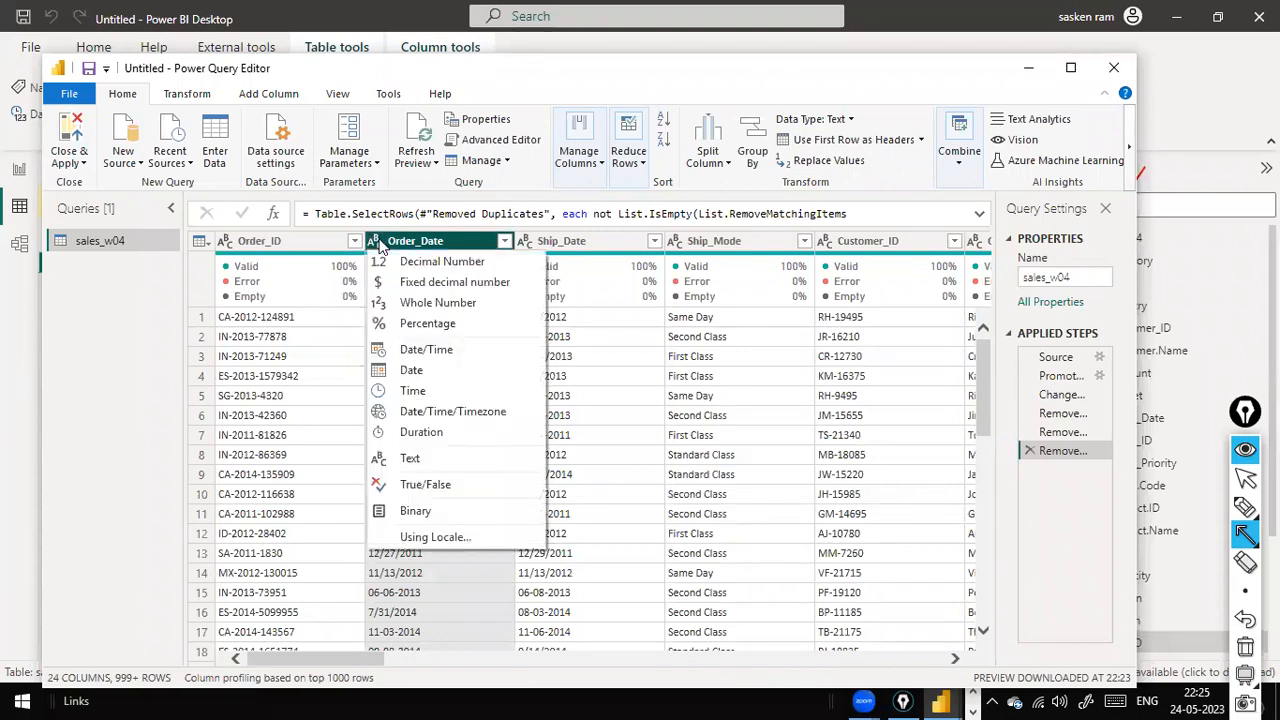
{"action": "left_click", "coordinate": [418, 372]}
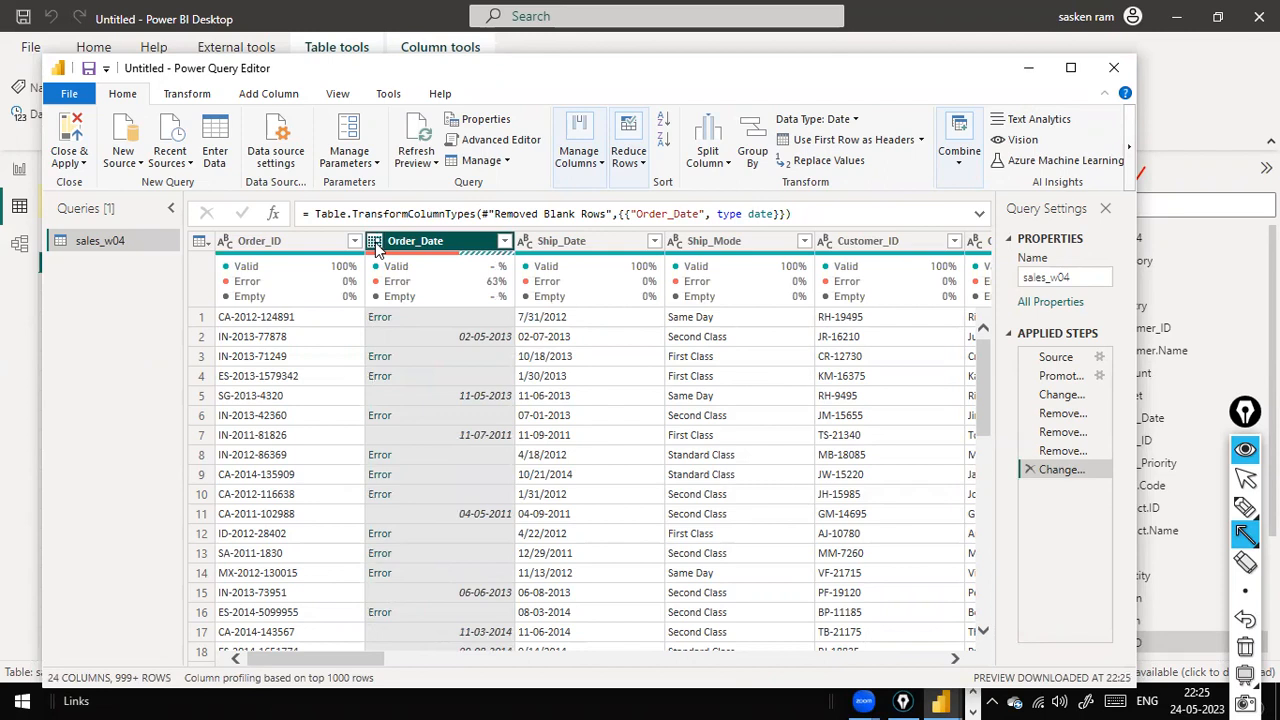
{"action": "left_click", "coordinate": [585, 242]}
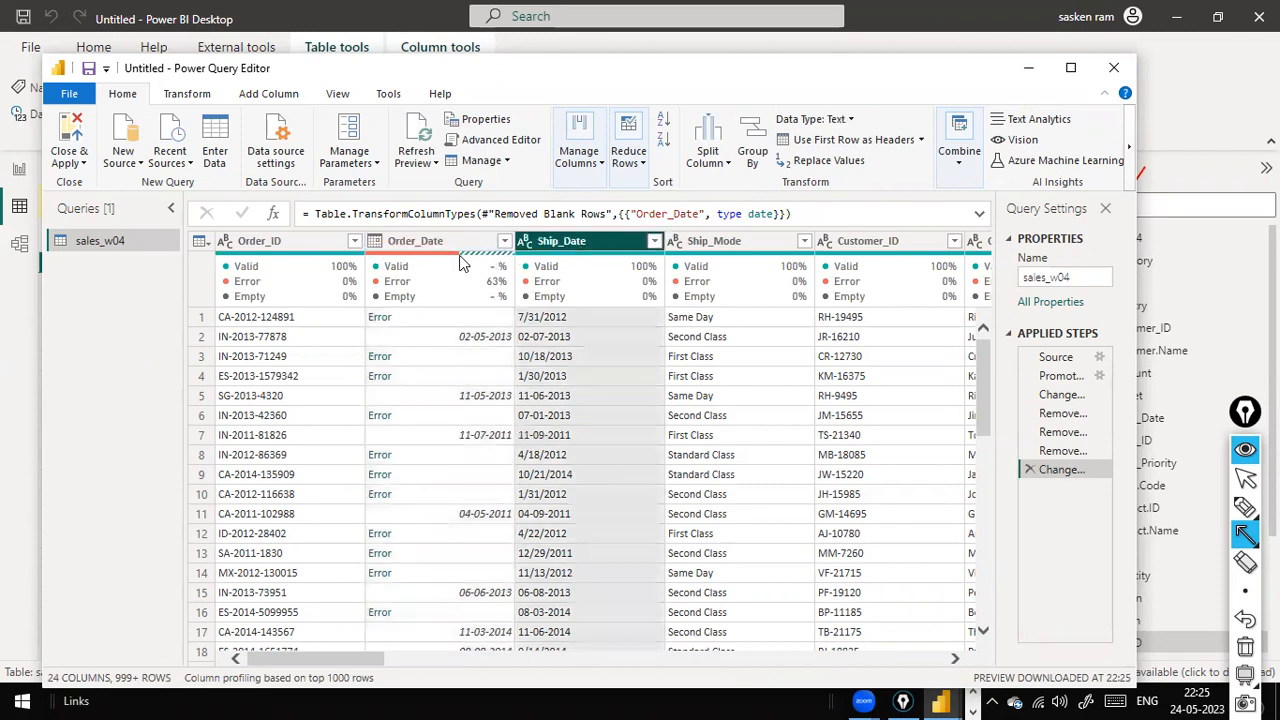
{"action": "left_click", "coordinate": [407, 248]}
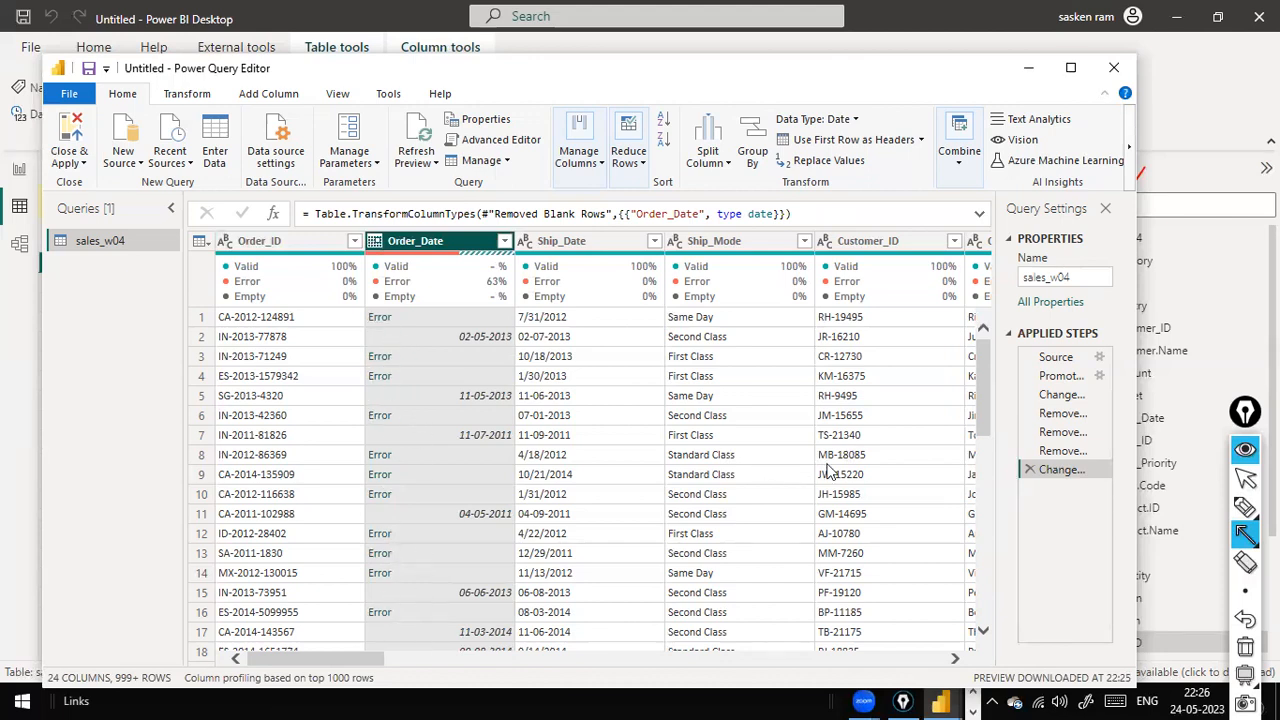
{"action": "left_click", "coordinate": [1029, 470]}
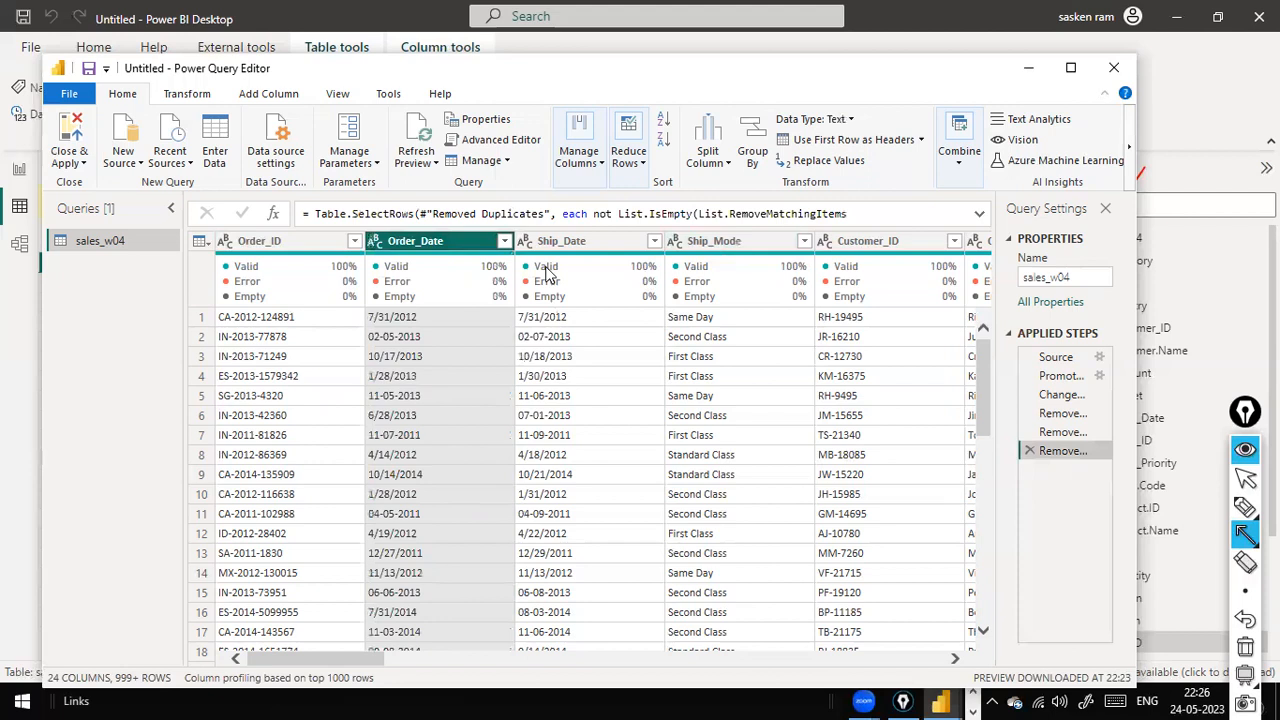
- Compare the date formats of the first two Order_Date values, one written with slashes and the other with hyphens
{"action": "left_click", "coordinate": [446, 313]}
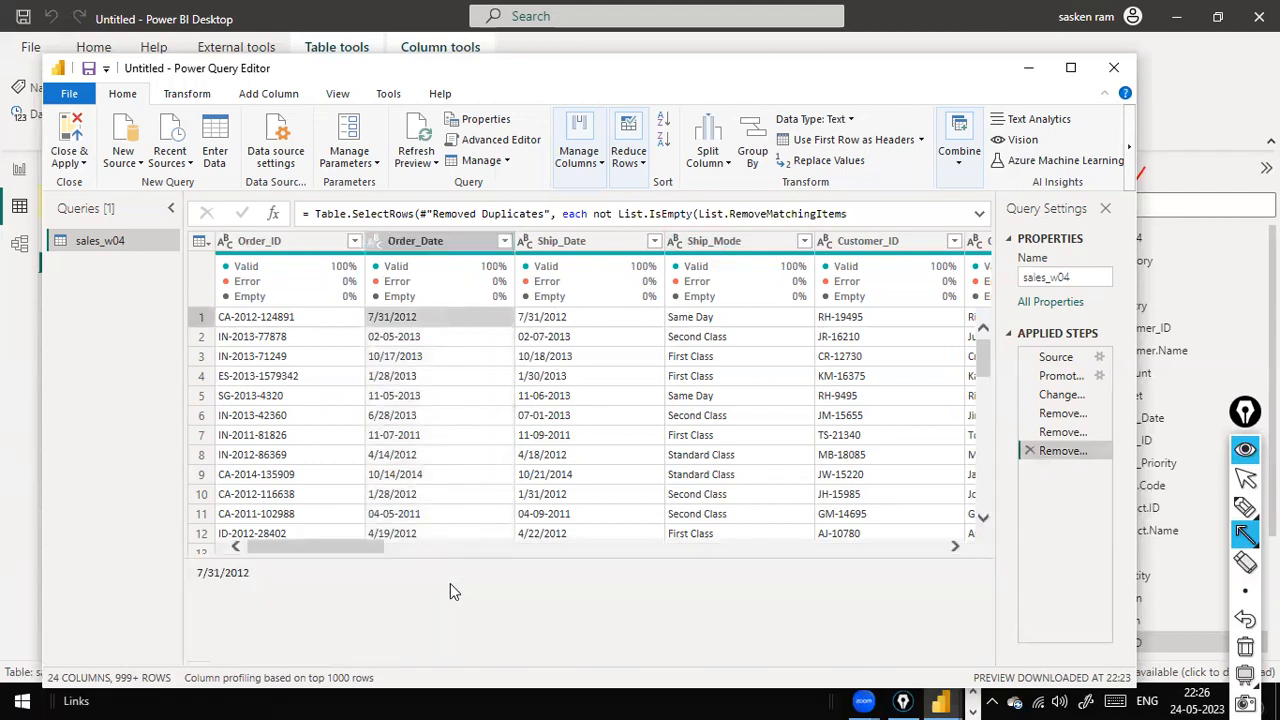
{"action": "left_click_drag", "start_coordinate": [470, 558], "coordinate": [468, 611]}
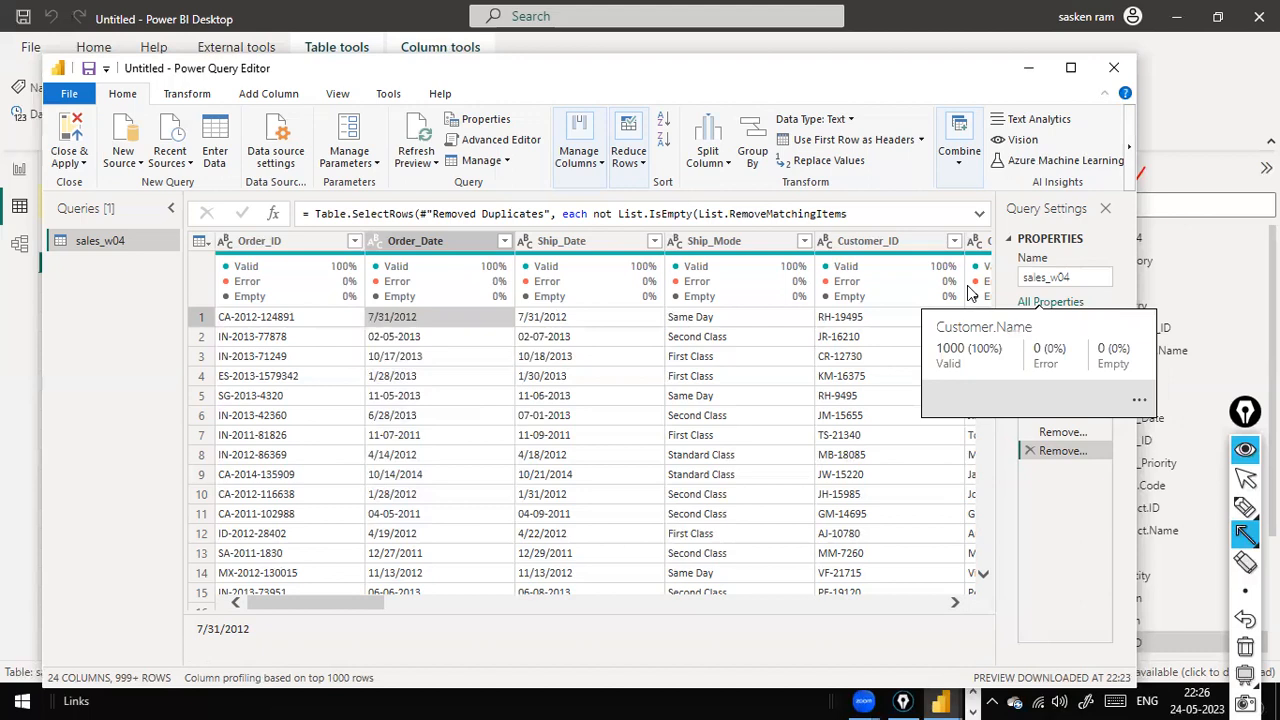
{"action": "left_click", "coordinate": [432, 340]}
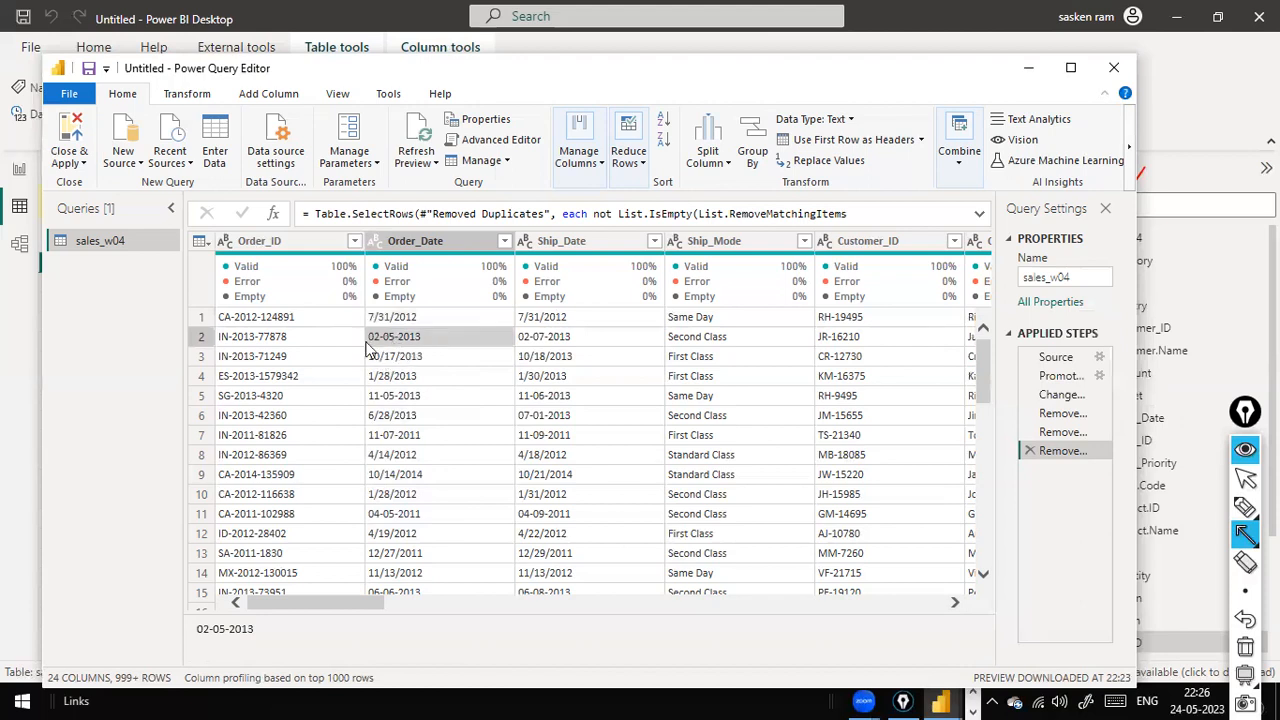
{"action": "left_click", "coordinate": [425, 316]}
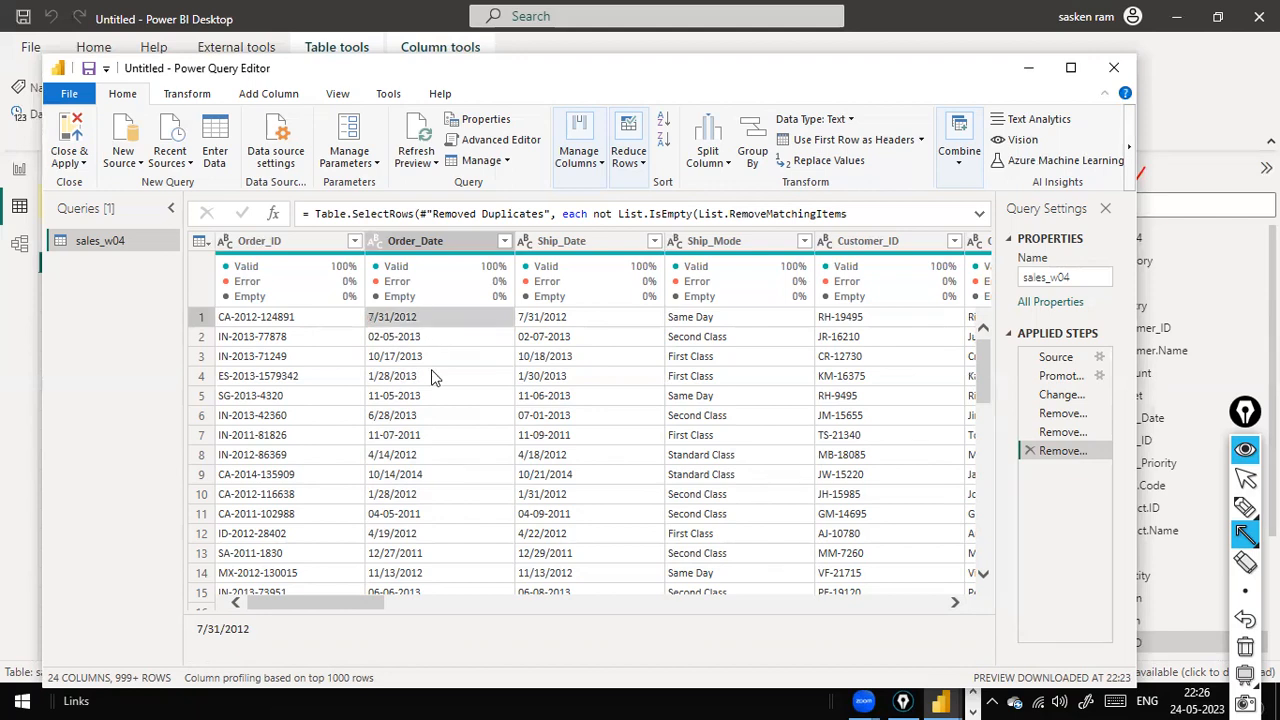
{"action": "left_click", "coordinate": [422, 338]}
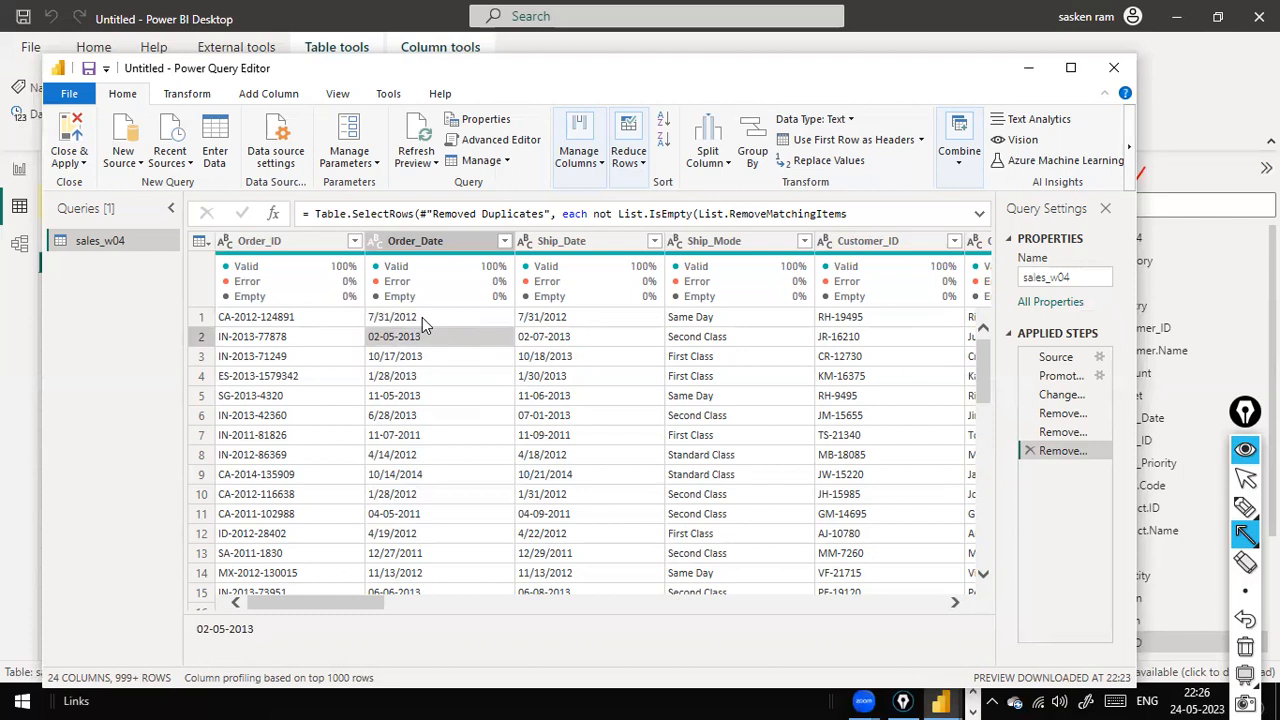
{"action": "left_click", "coordinate": [422, 317]}
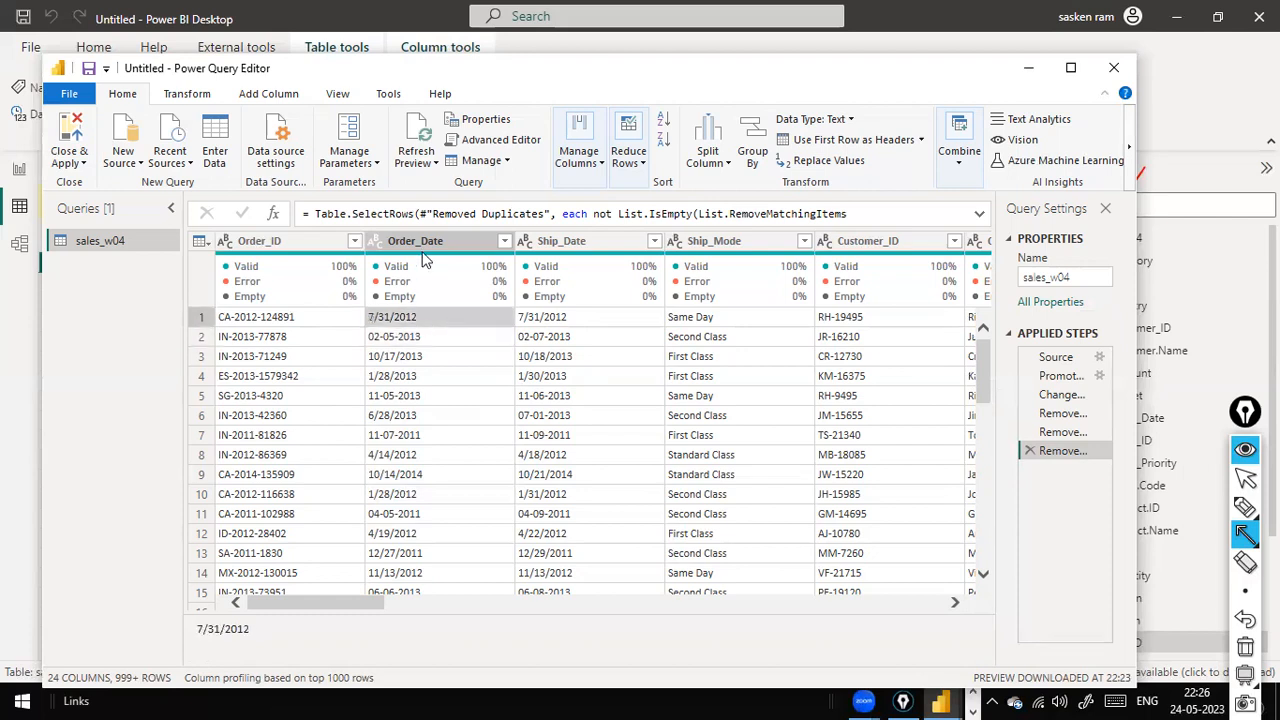
{"action": "left_click", "coordinate": [398, 344]}
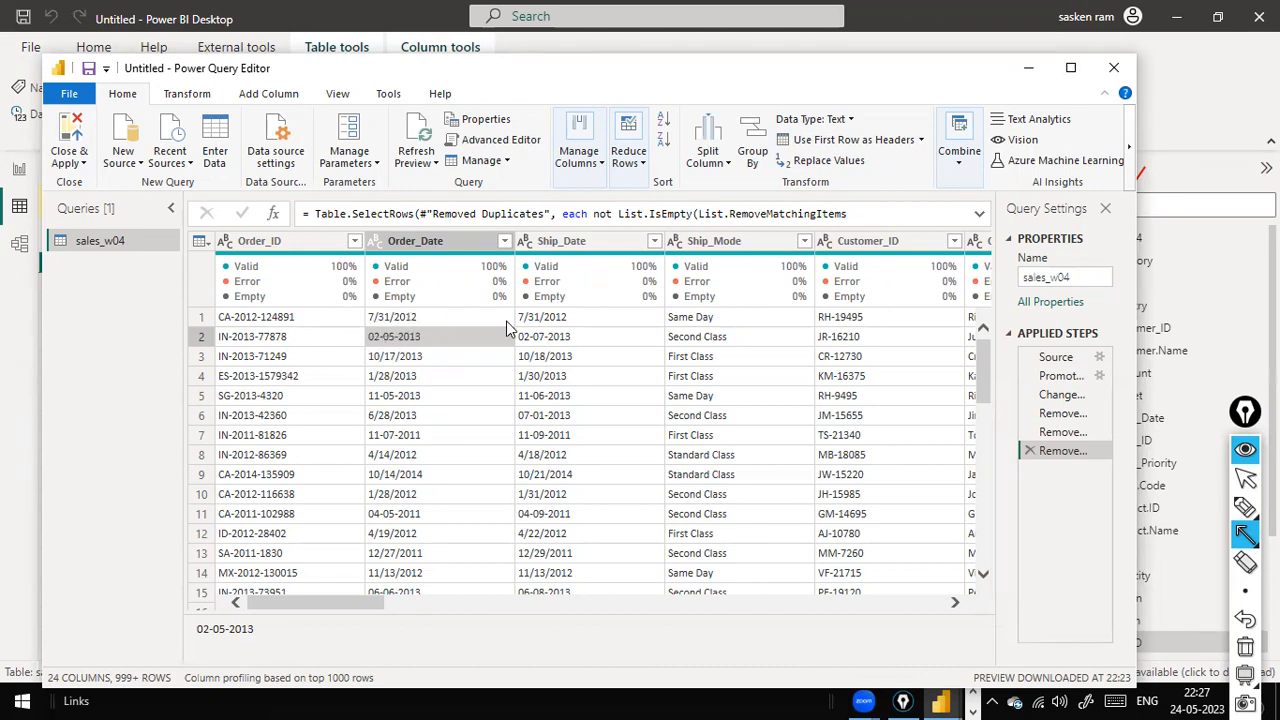
{"action": "left_click", "coordinate": [401, 321]}
{"action": "left_click", "coordinate": [390, 340]}
{"action": "left_click", "coordinate": [373, 320]}
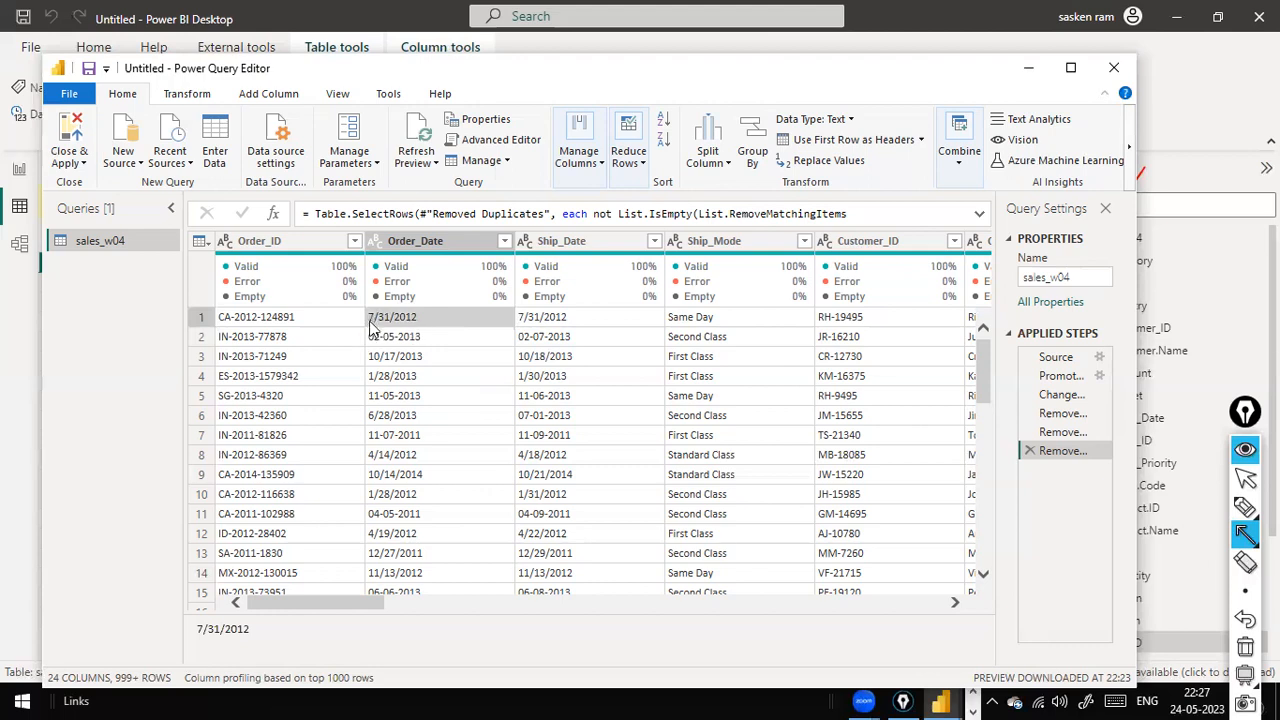
{"action": "left_click", "coordinate": [410, 340]}
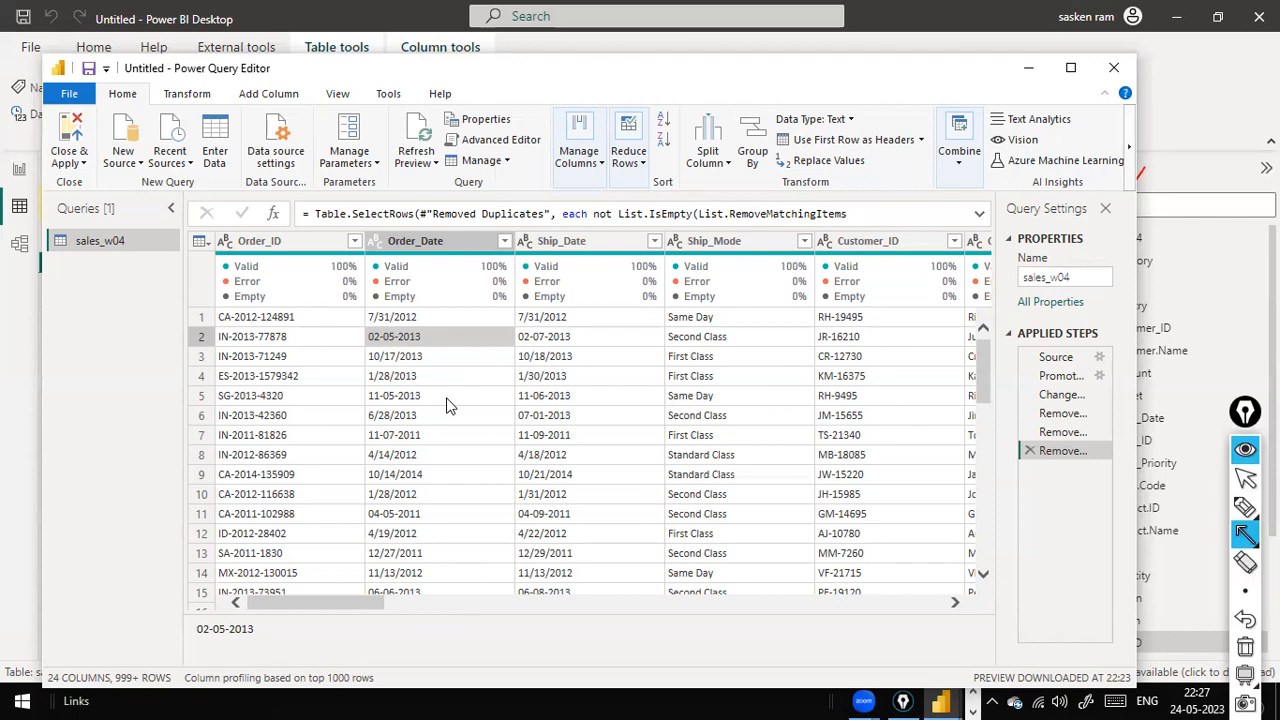
- Replace every "-" with "/" in the Order_Date column and check the dates further down the table
{"action": "left_click", "coordinate": [447, 242]}
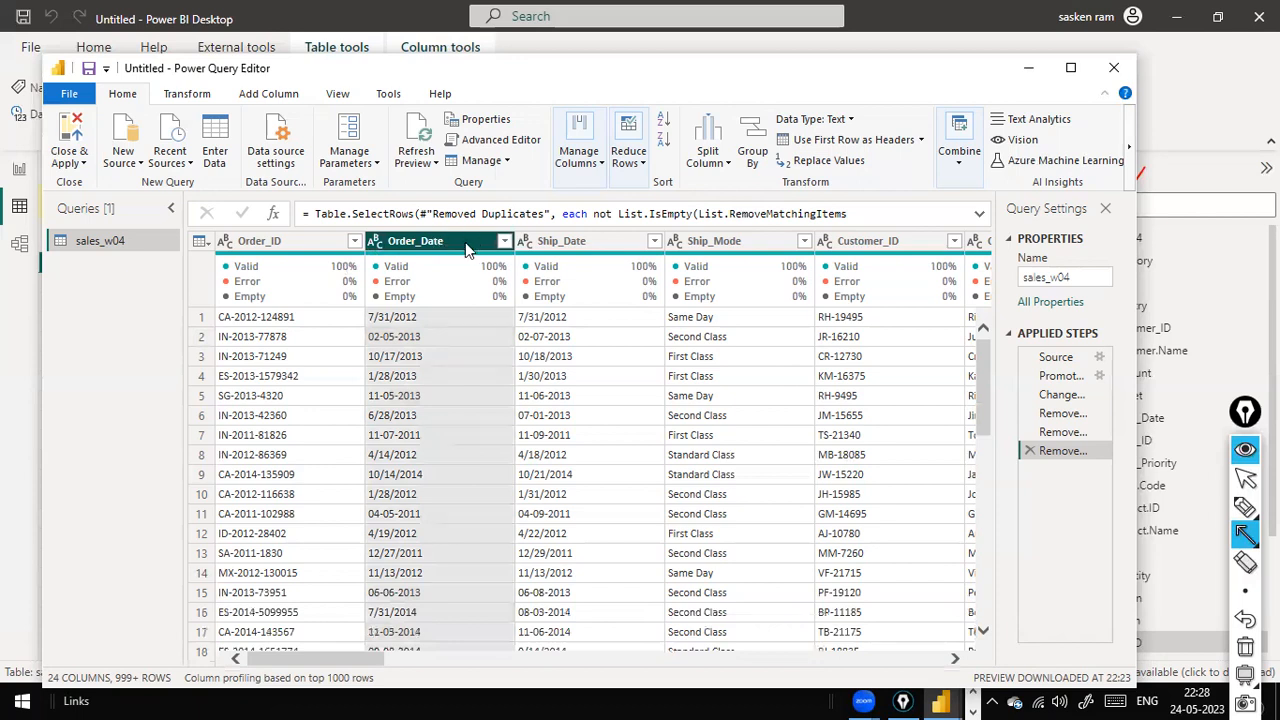
{"action": "right_click", "coordinate": [467, 249]}
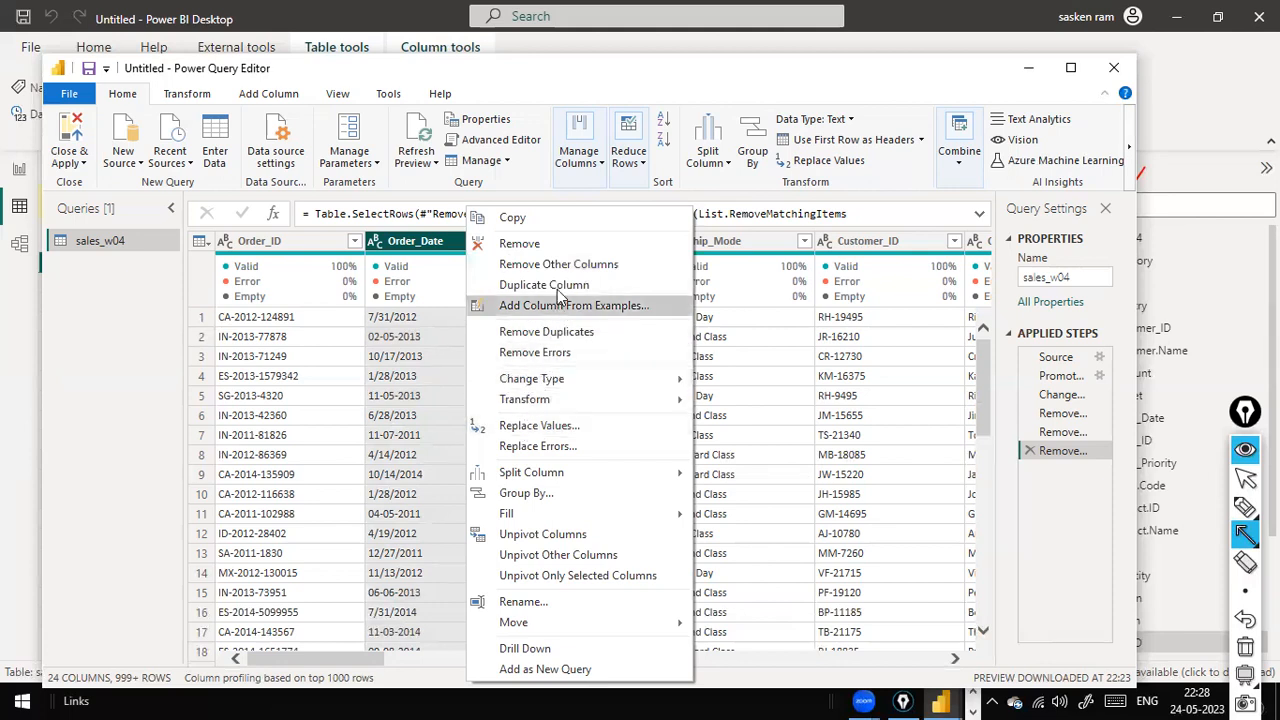
{"action": "left_click", "coordinate": [586, 428]}
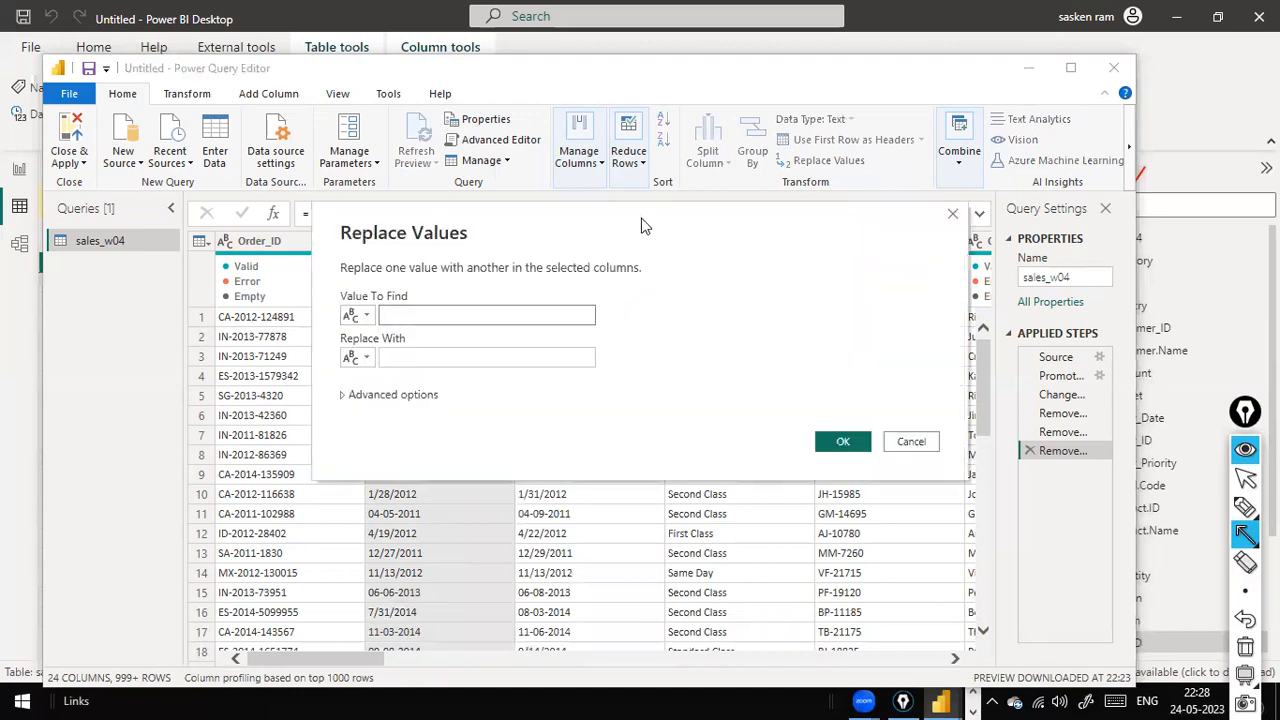
{"action": "left_click", "coordinate": [675, 270]}
{"action": "type", "text": "-"}
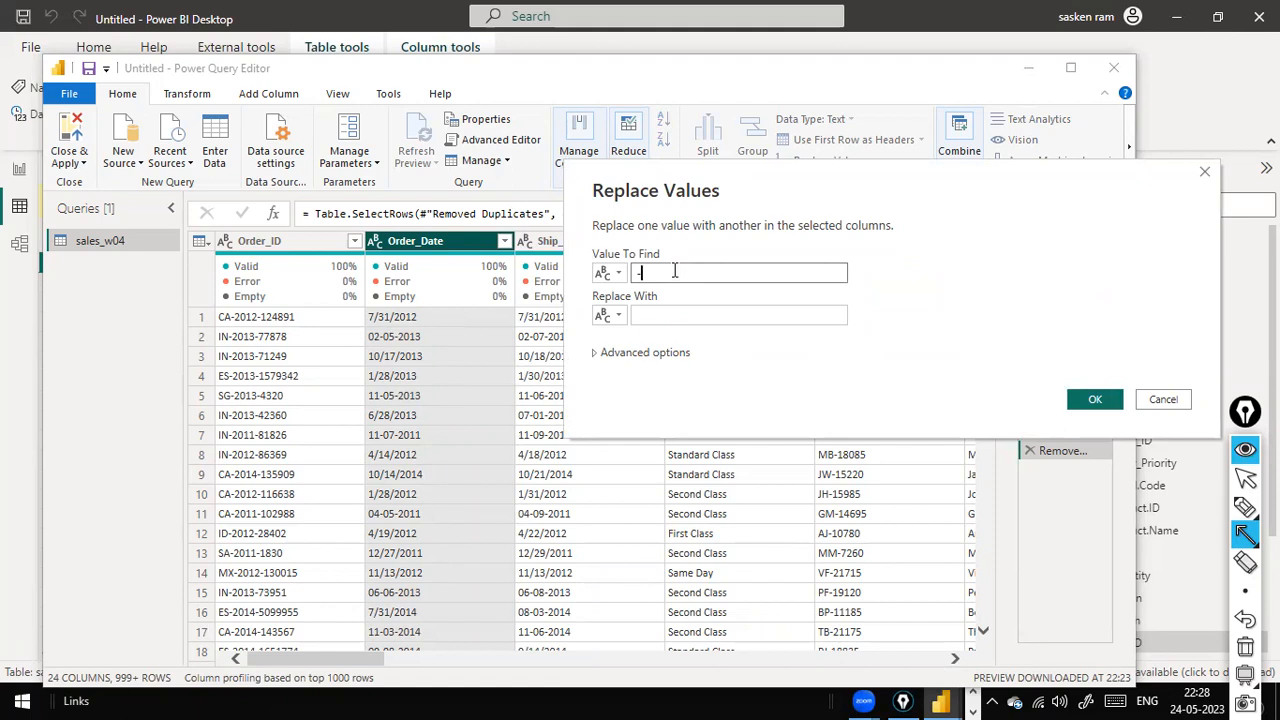
{"action": "left_click", "coordinate": [703, 315]}
{"action": "type", "text": "/"}
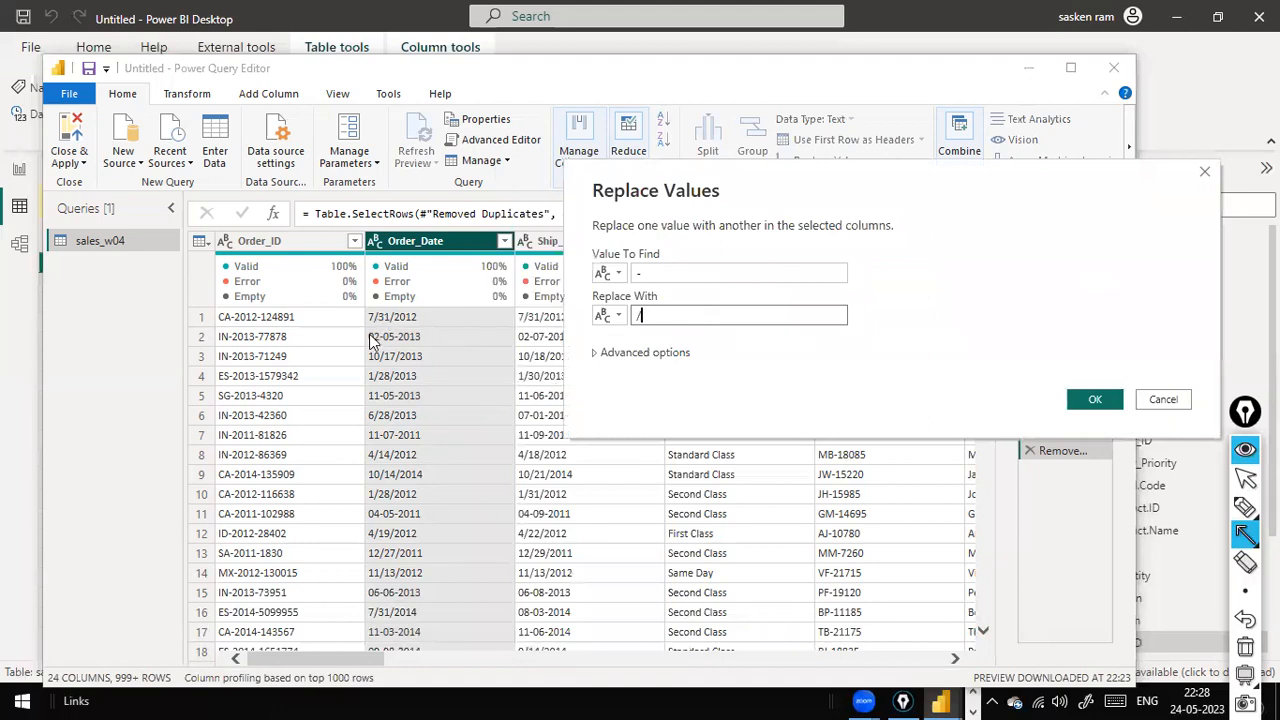
{"action": "double_click", "coordinate": [632, 276]}
{"action": "left_click", "coordinate": [660, 315]}
{"action": "left_click", "coordinate": [1097, 399]}
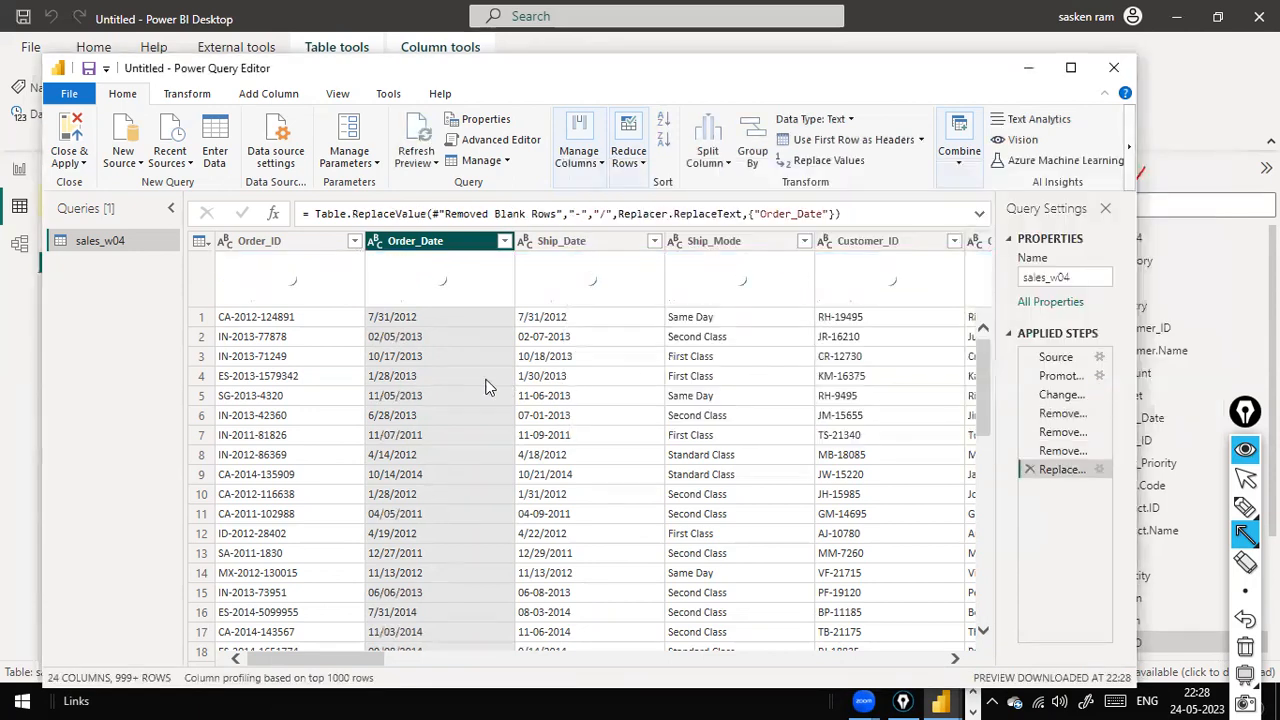
{"action": "scroll", "coordinate": [418, 525], "scroll_direction": "down", "scroll_amount": 11}
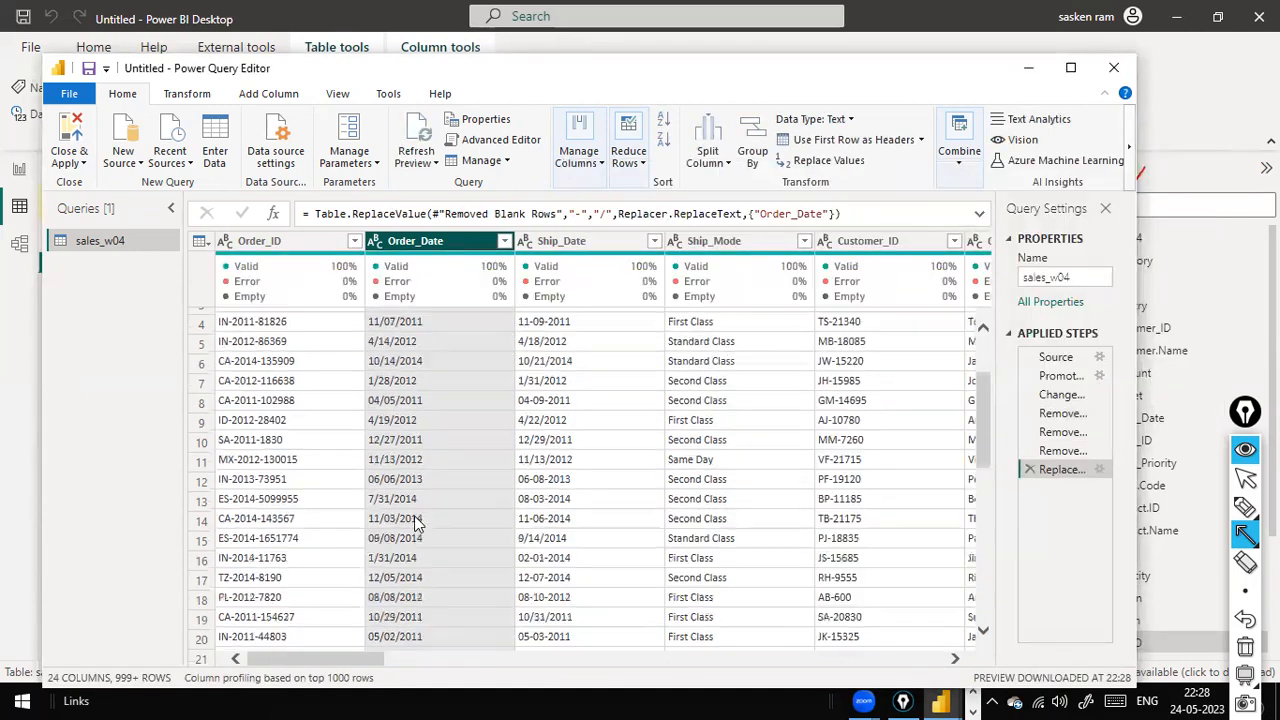
{"action": "scroll", "coordinate": [418, 525], "scroll_direction": "up", "scroll_amount": 11}
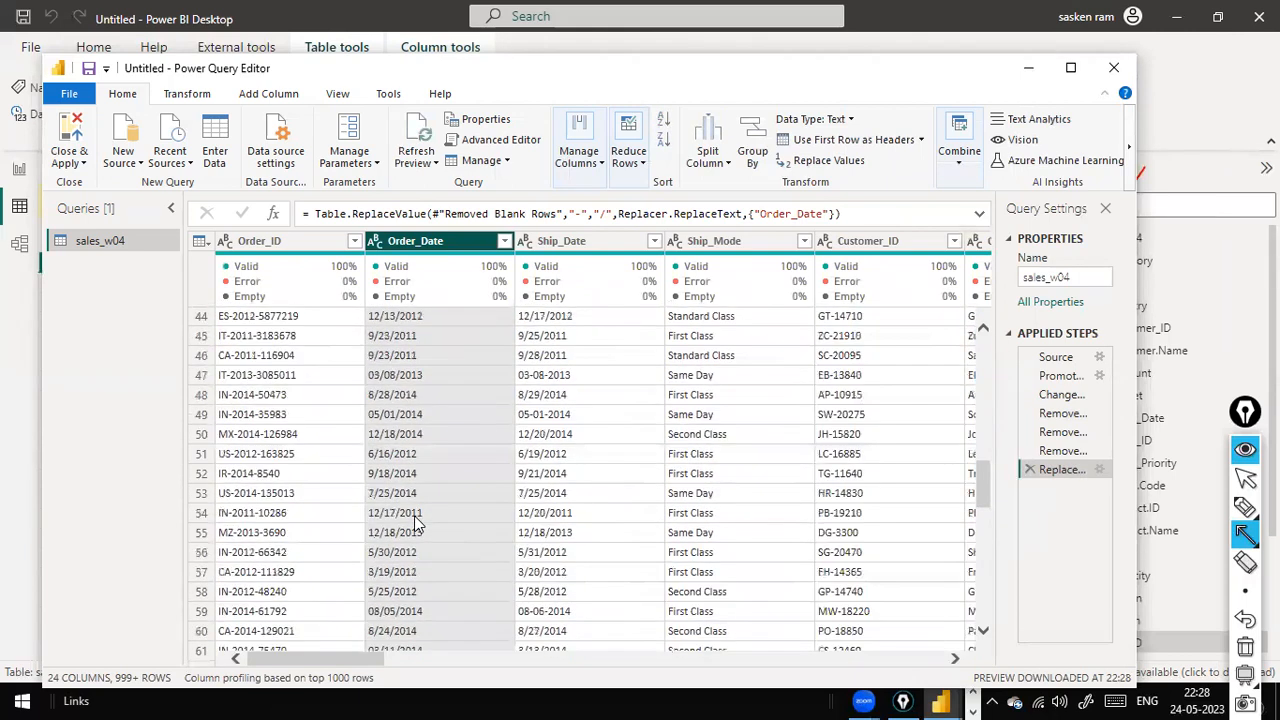
- Convert the Order_Date column to the Date type using the English (United States) locale
{"action": "left_click", "coordinate": [377, 244]}
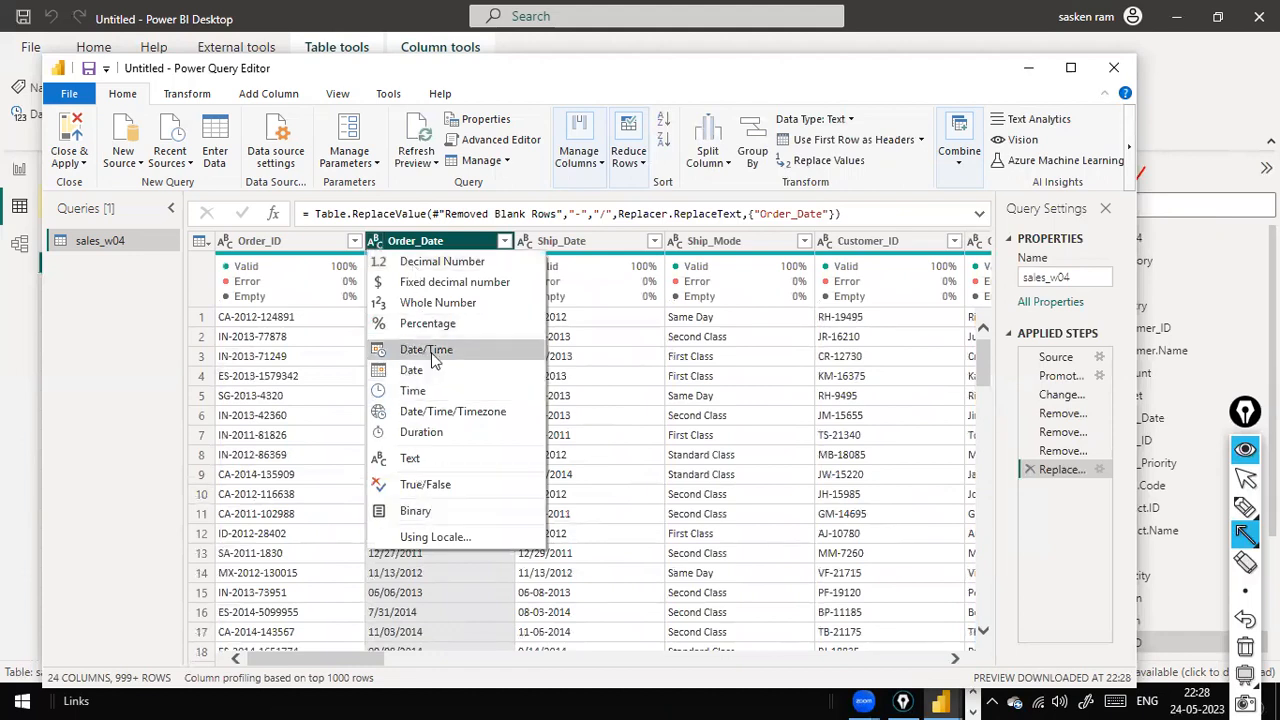
{"action": "left_click", "coordinate": [465, 538]}
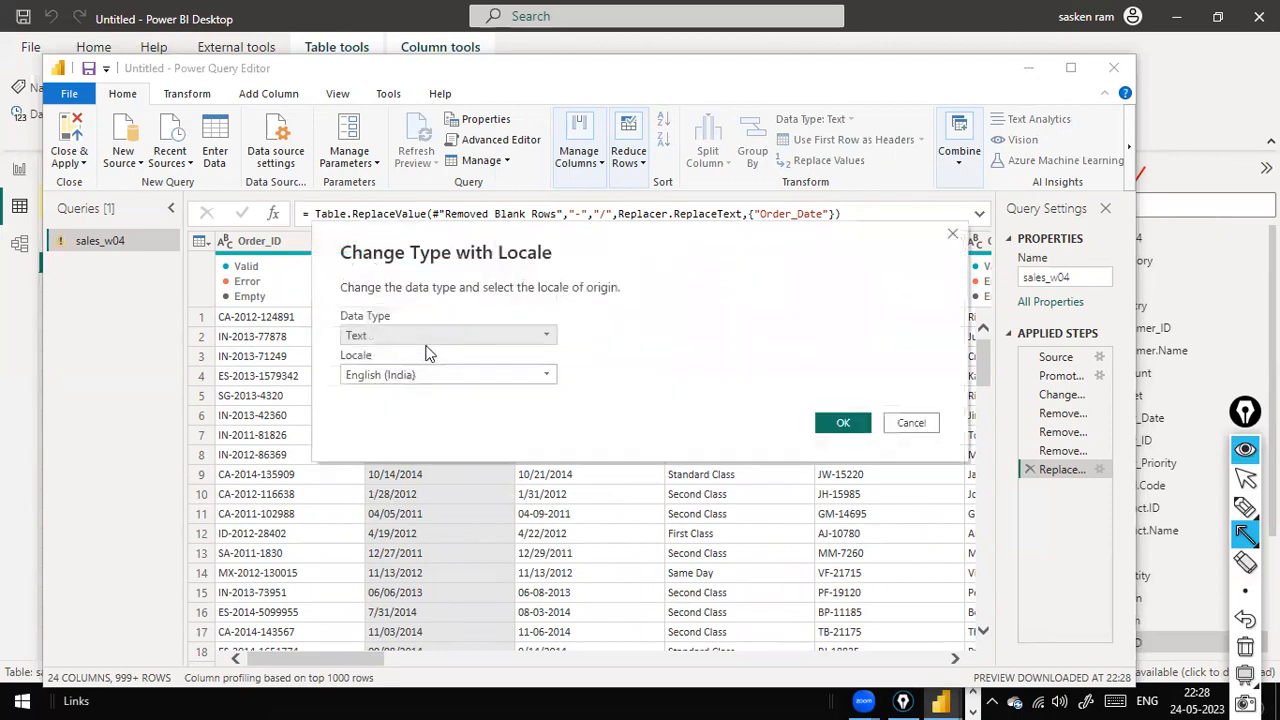
{"action": "left_click", "coordinate": [455, 339]}
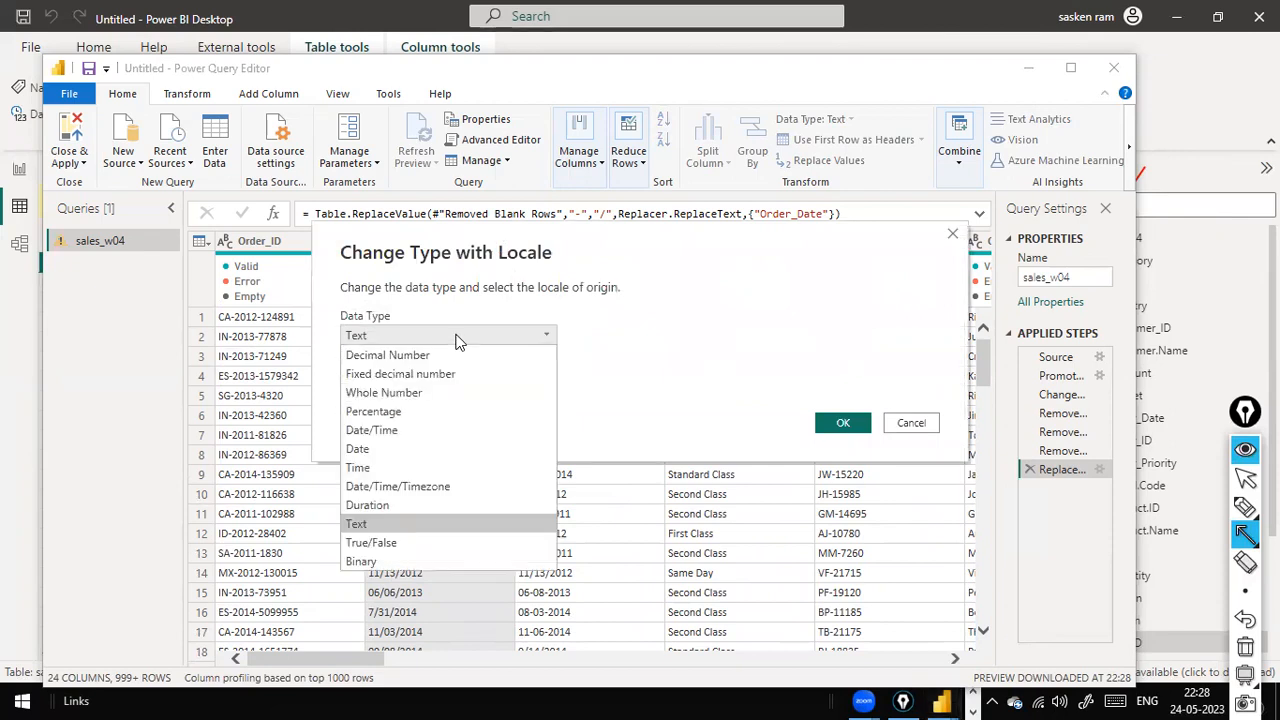
{"action": "left_click", "coordinate": [407, 445]}
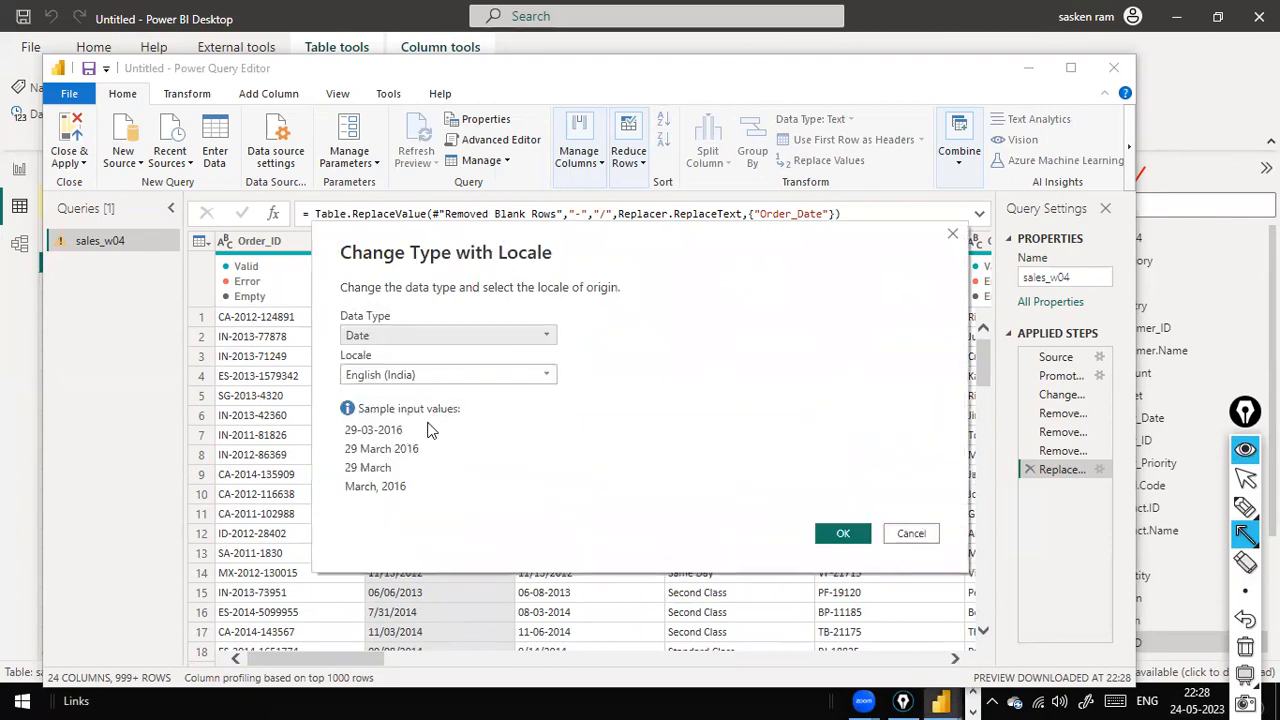
{"action": "left_click", "coordinate": [505, 378]}
{"action": "scroll", "coordinate": [491, 470], "scroll_direction": "down", "scroll_amount": 4}
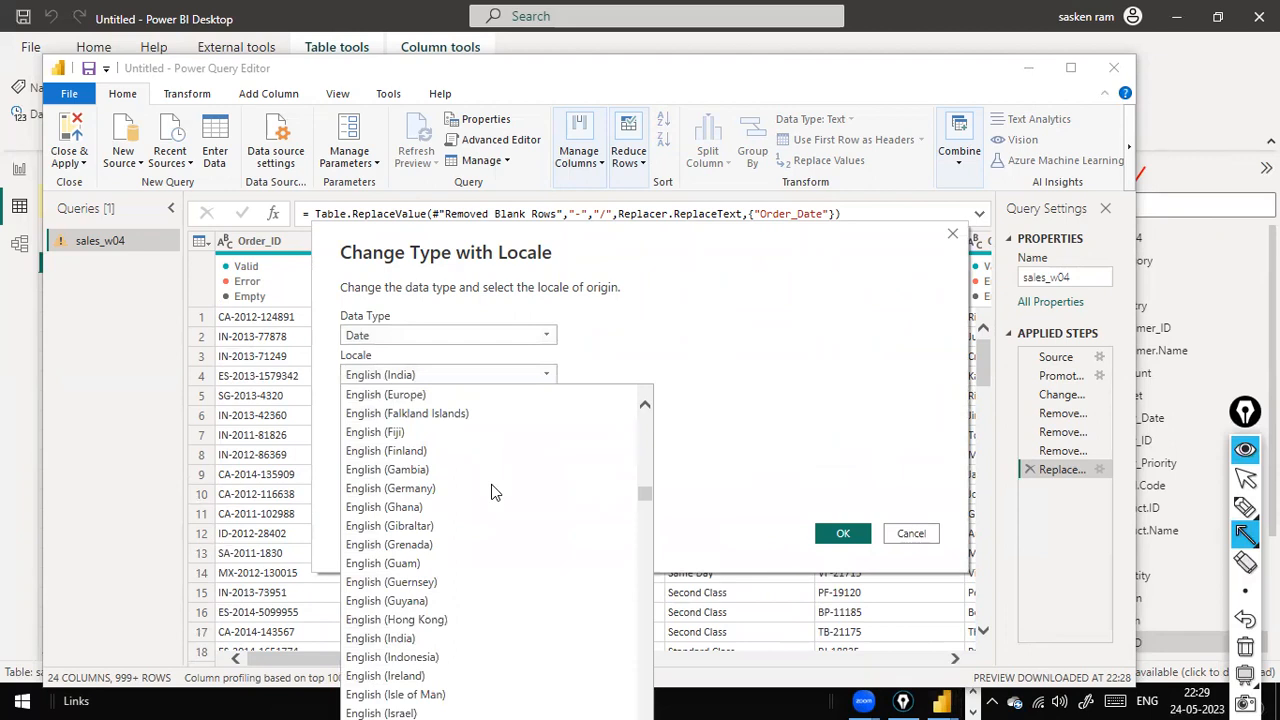
{"action": "scroll", "coordinate": [491, 520], "scroll_direction": "down", "scroll_amount": 5}
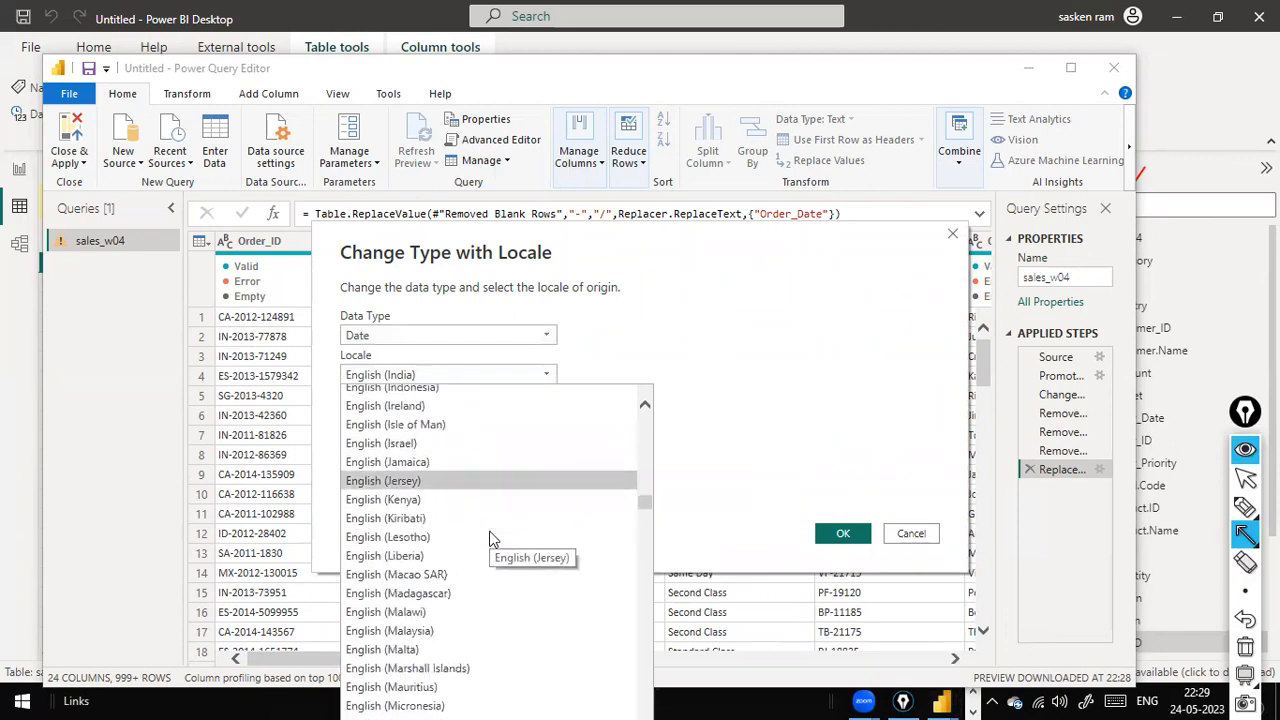
{"action": "scroll", "coordinate": [491, 540], "scroll_direction": "down", "scroll_amount": 9}
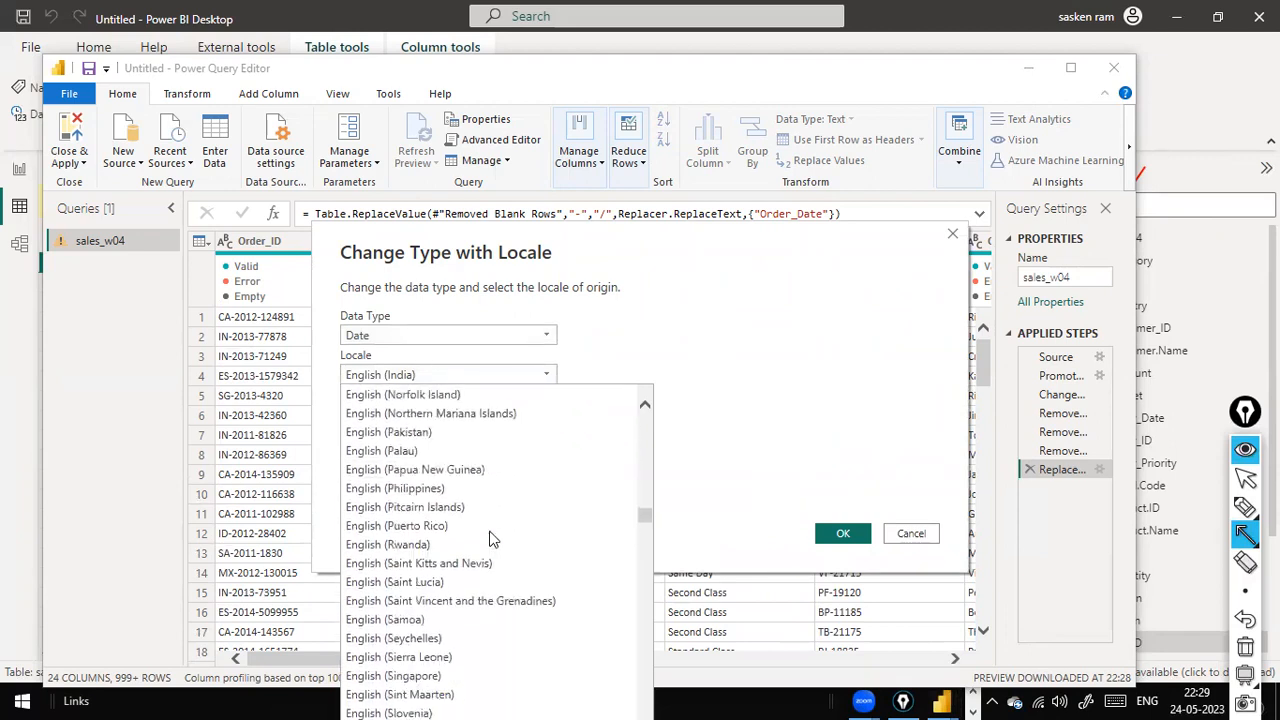
{"action": "scroll", "coordinate": [491, 540], "scroll_direction": "down", "scroll_amount": 2}
{"action": "scroll", "coordinate": [491, 540], "scroll_direction": "down", "scroll_amount": 4}
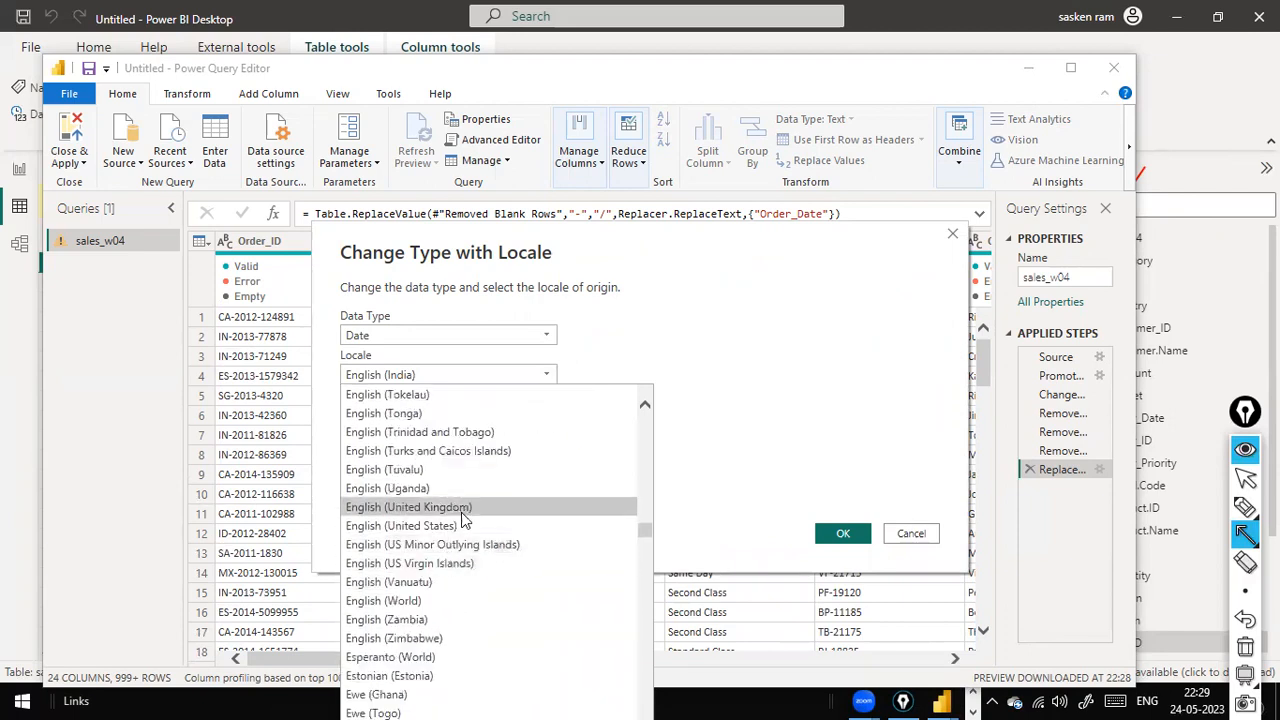
{"action": "left_click", "coordinate": [461, 525]}
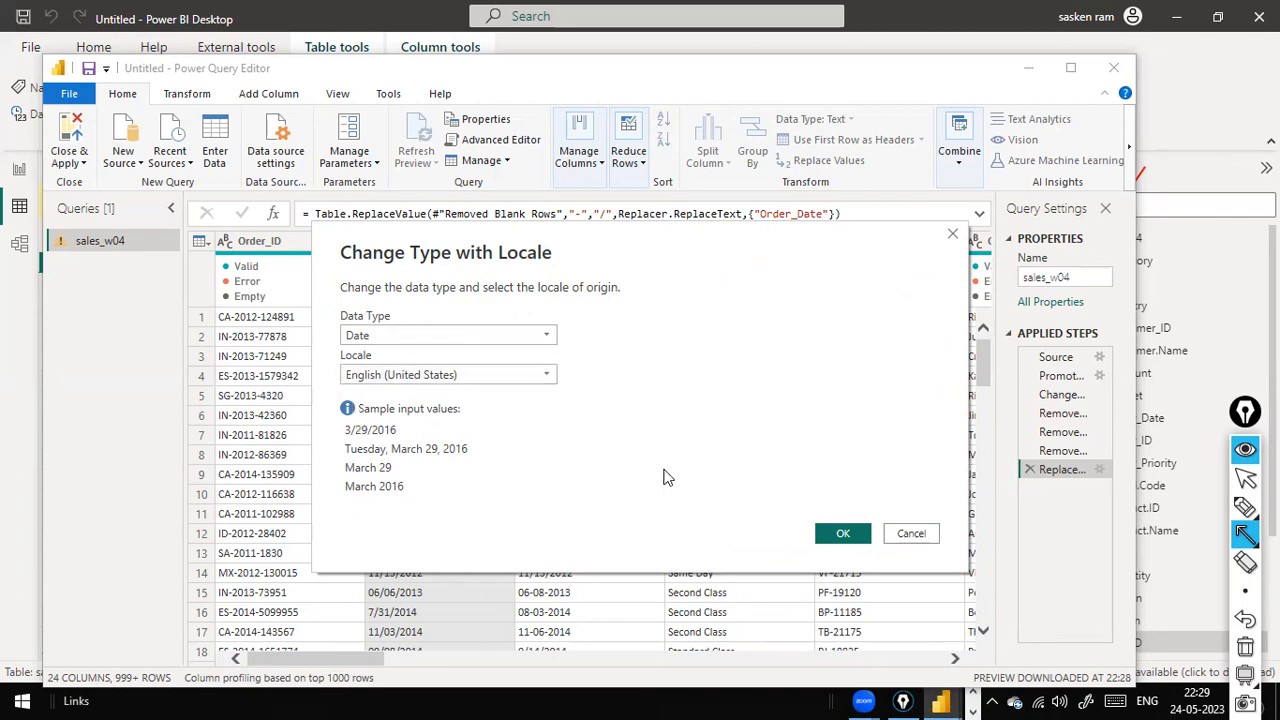
{"action": "left_click", "coordinate": [842, 534]}
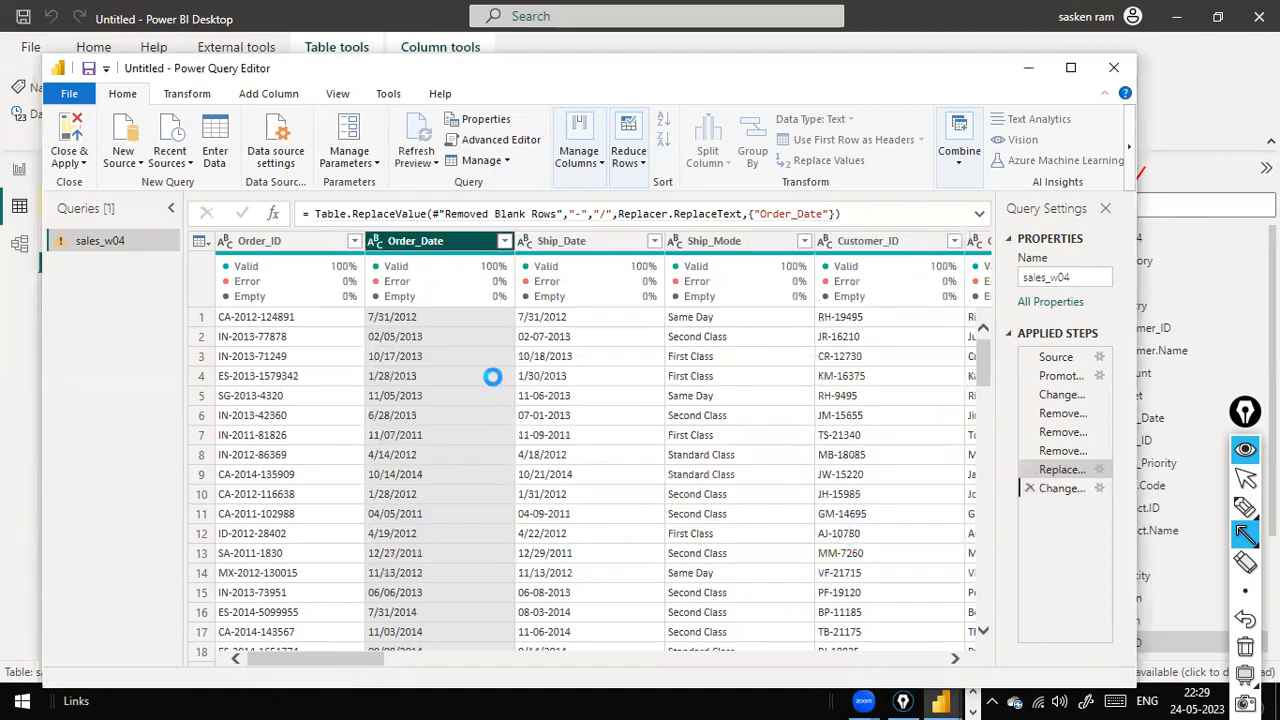
{"action": "left_click", "coordinate": [374, 241]}
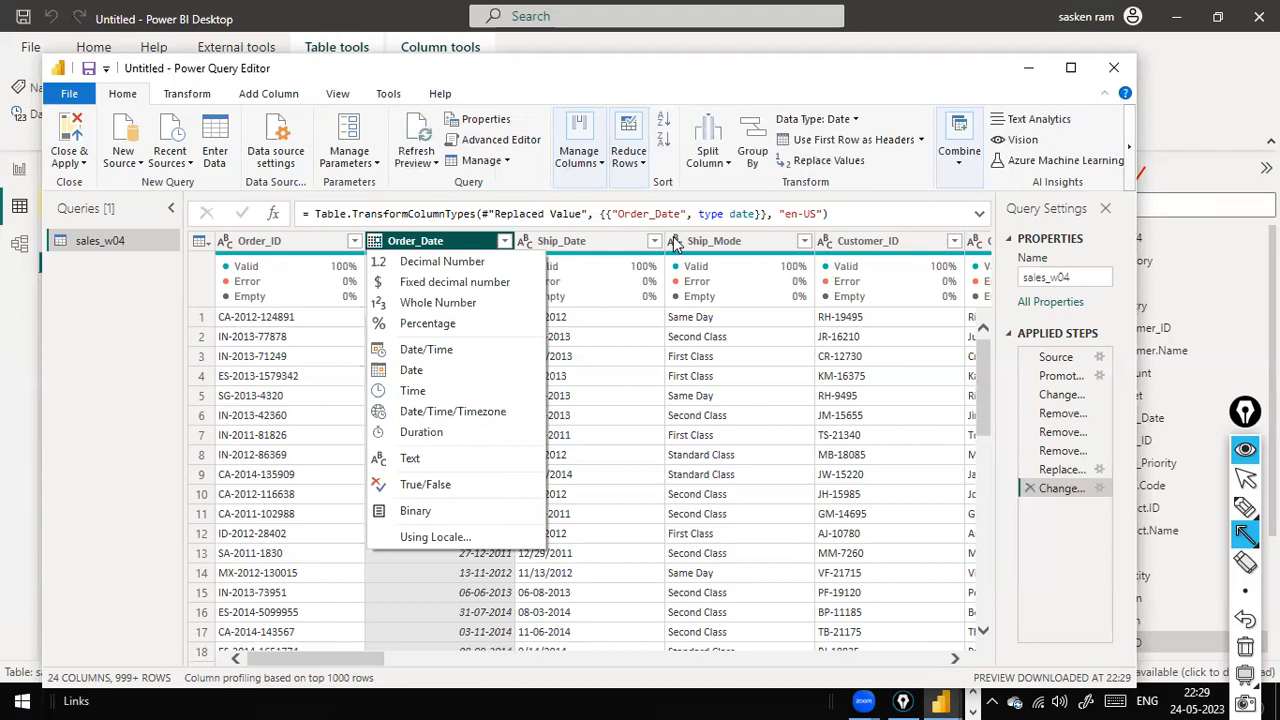
{"action": "left_click", "coordinate": [583, 240]}
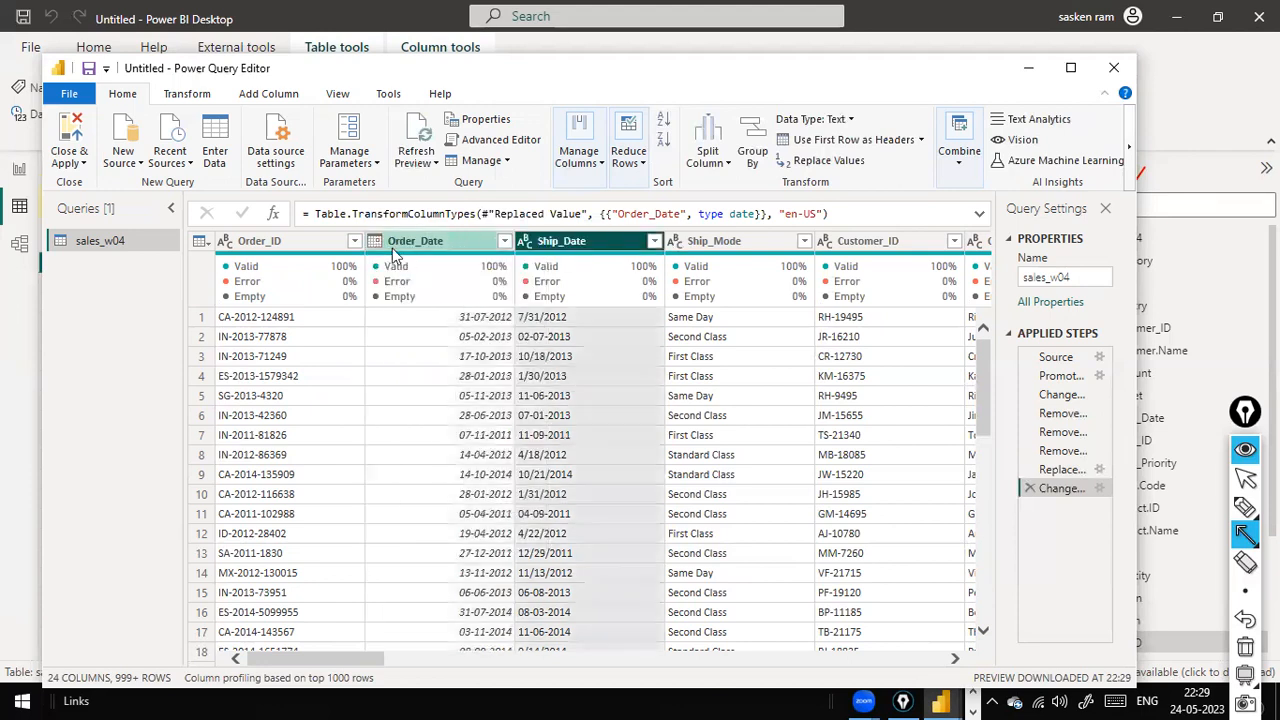
- Remove the "$" sign from the Sales column by replacing it with nothing
{"action": "left_click", "coordinate": [713, 241]}
{"action": "left_click_drag", "start_coordinate": [313, 660], "coordinate": [757, 609]}
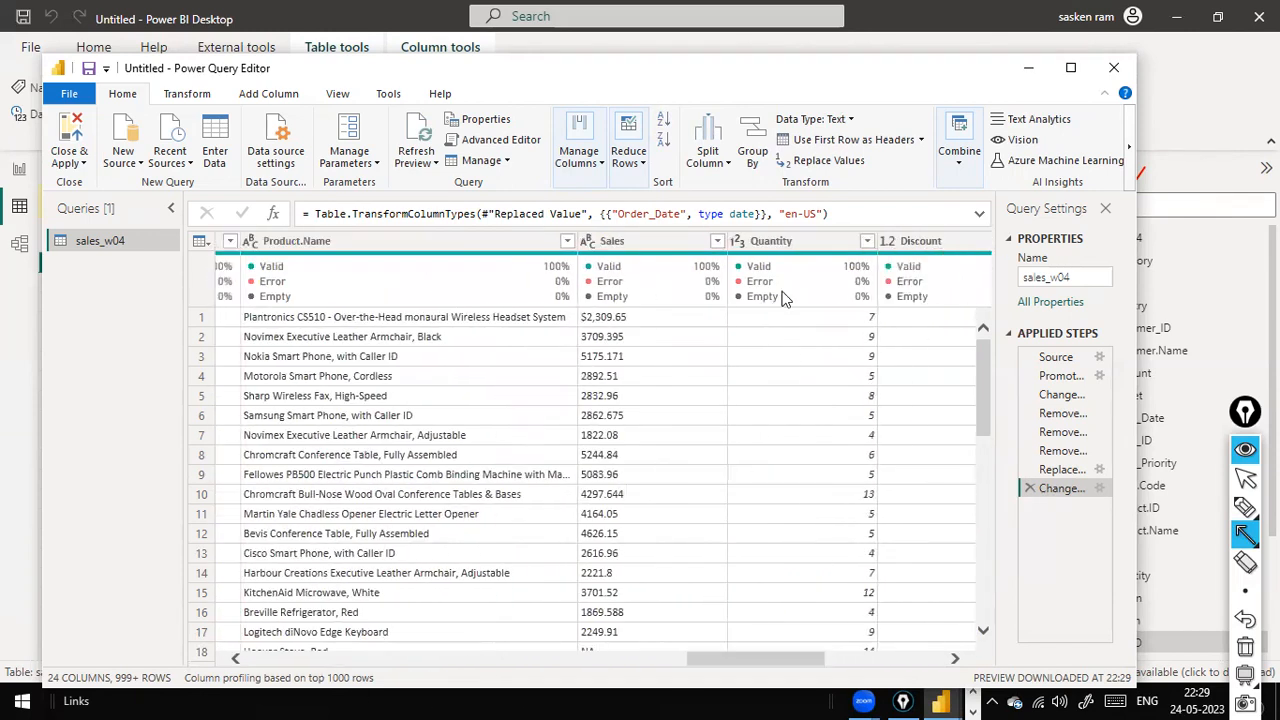
{"action": "left_click", "coordinate": [666, 247]}
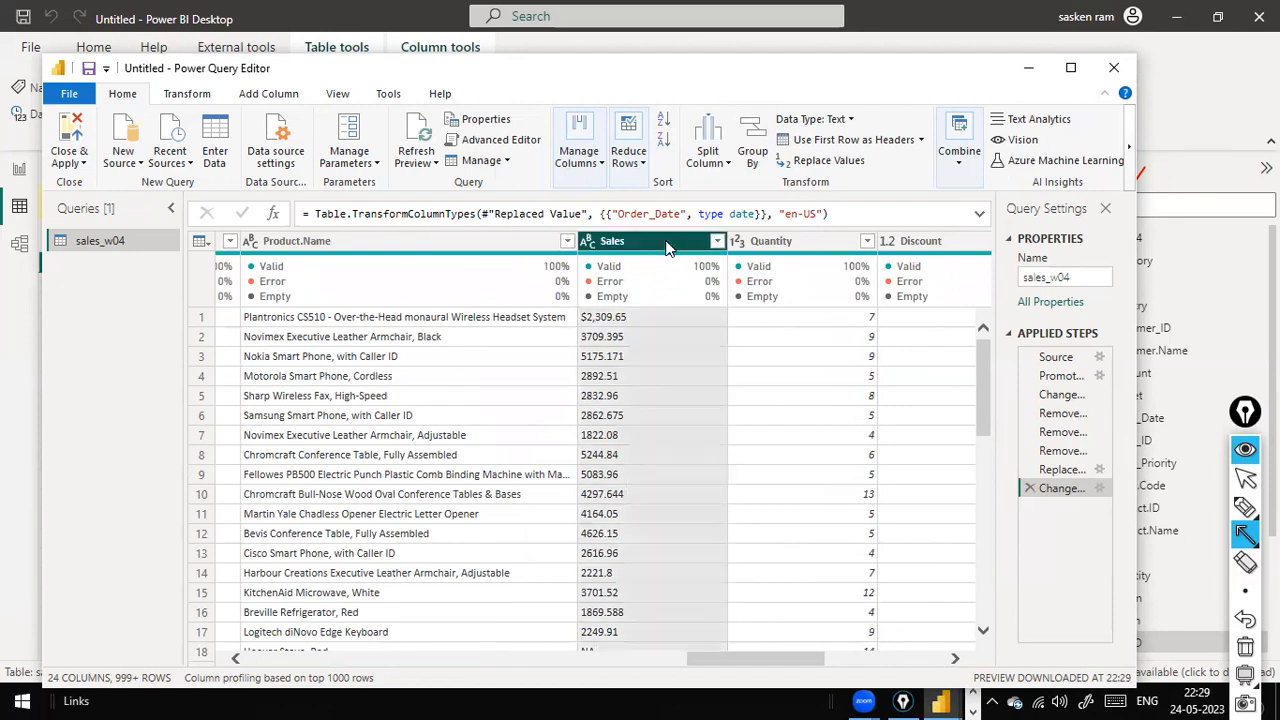
{"action": "right_click", "coordinate": [666, 247]}
{"action": "left_click", "coordinate": [632, 367]}
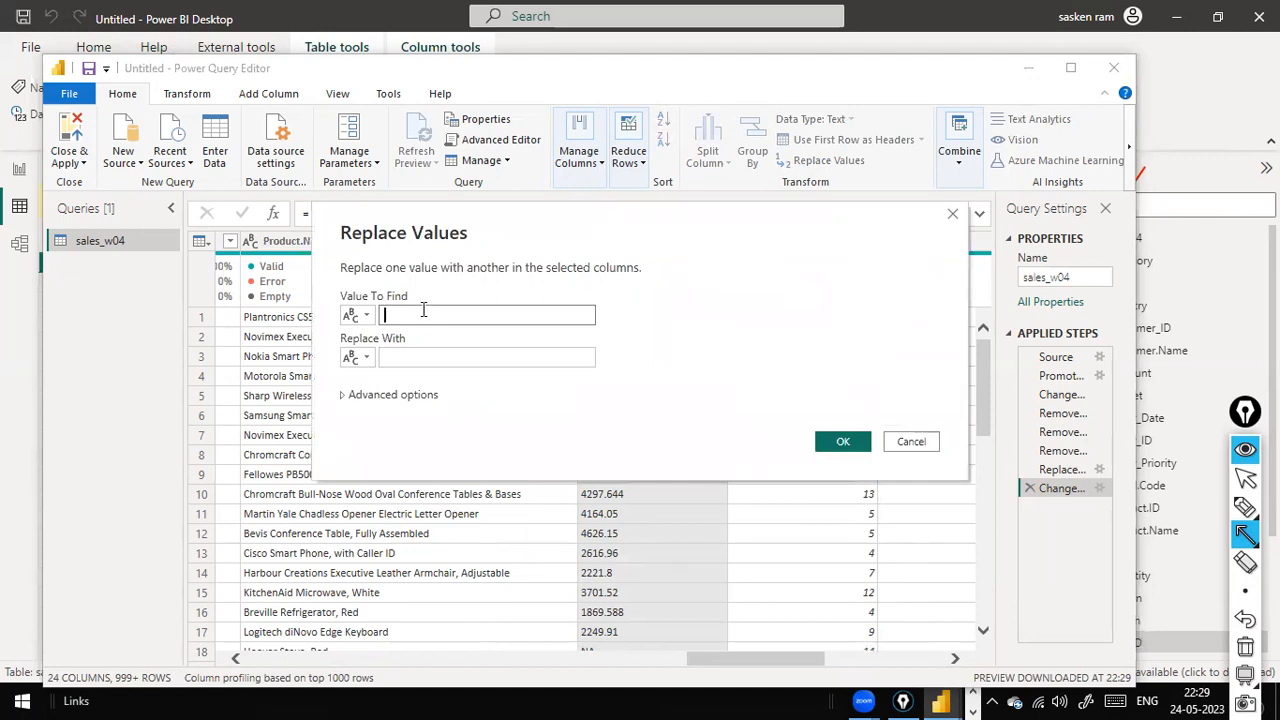
{"action": "type", "text": "$"}
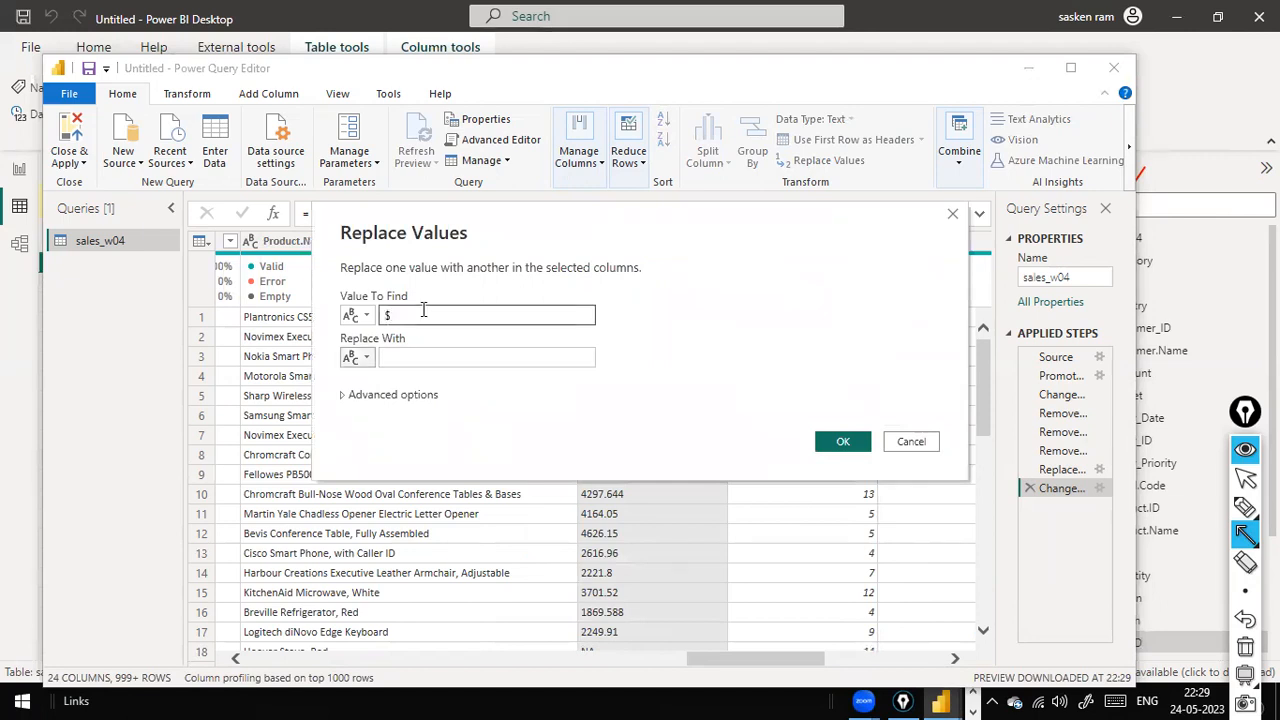
{"action": "left_click", "coordinate": [412, 357]}
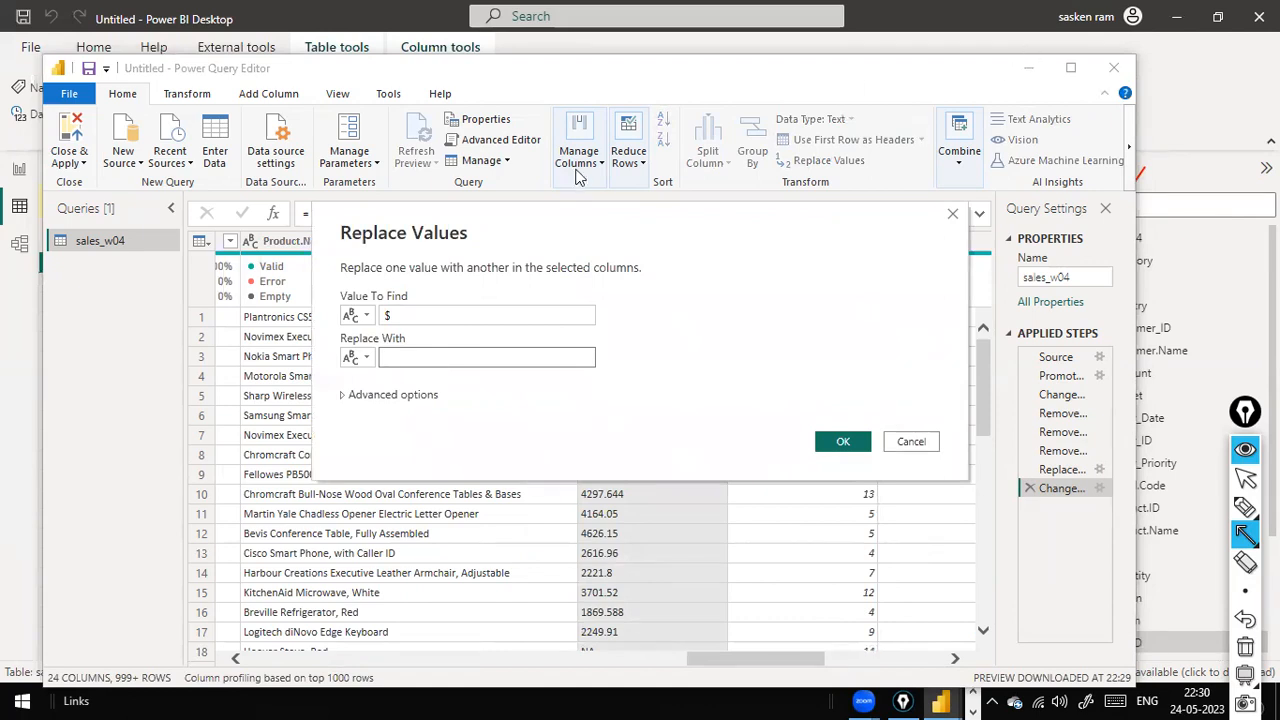
{"action": "left_click", "coordinate": [843, 443]}
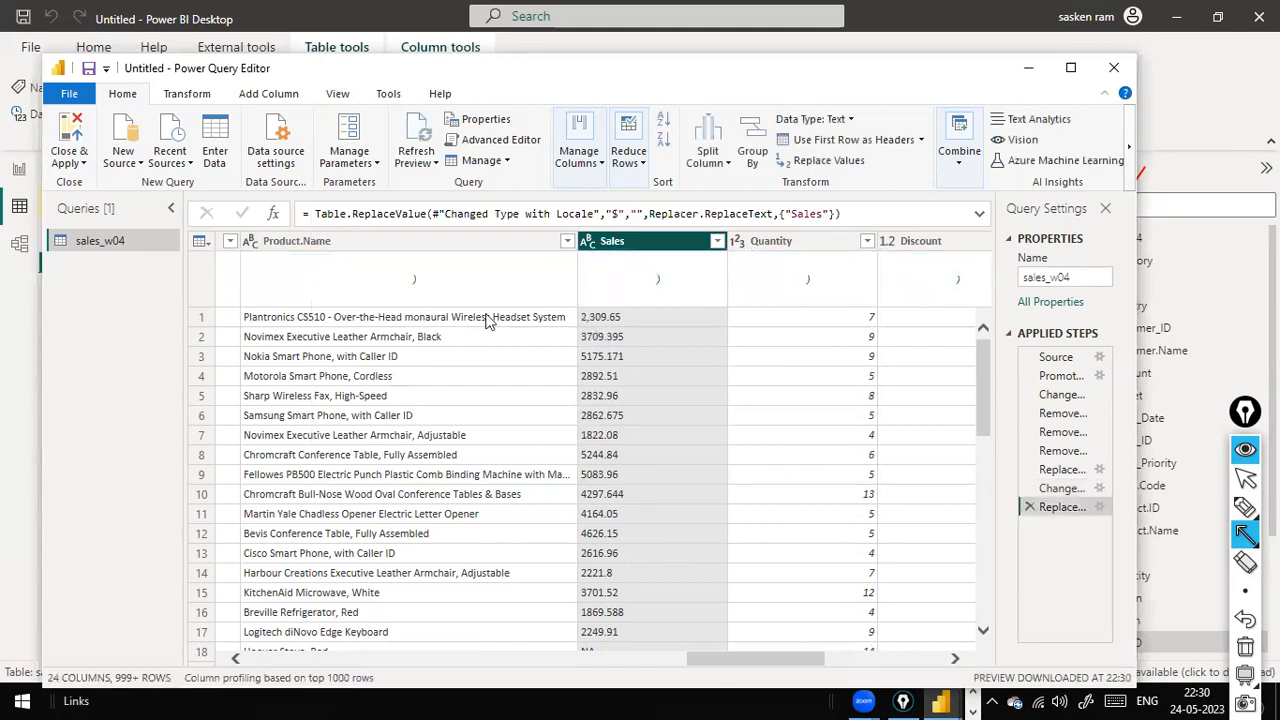
- Replace every "NA" in the Sales column with 0
{"action": "scroll", "coordinate": [669, 343], "scroll_direction": "down", "scroll_amount": 5}
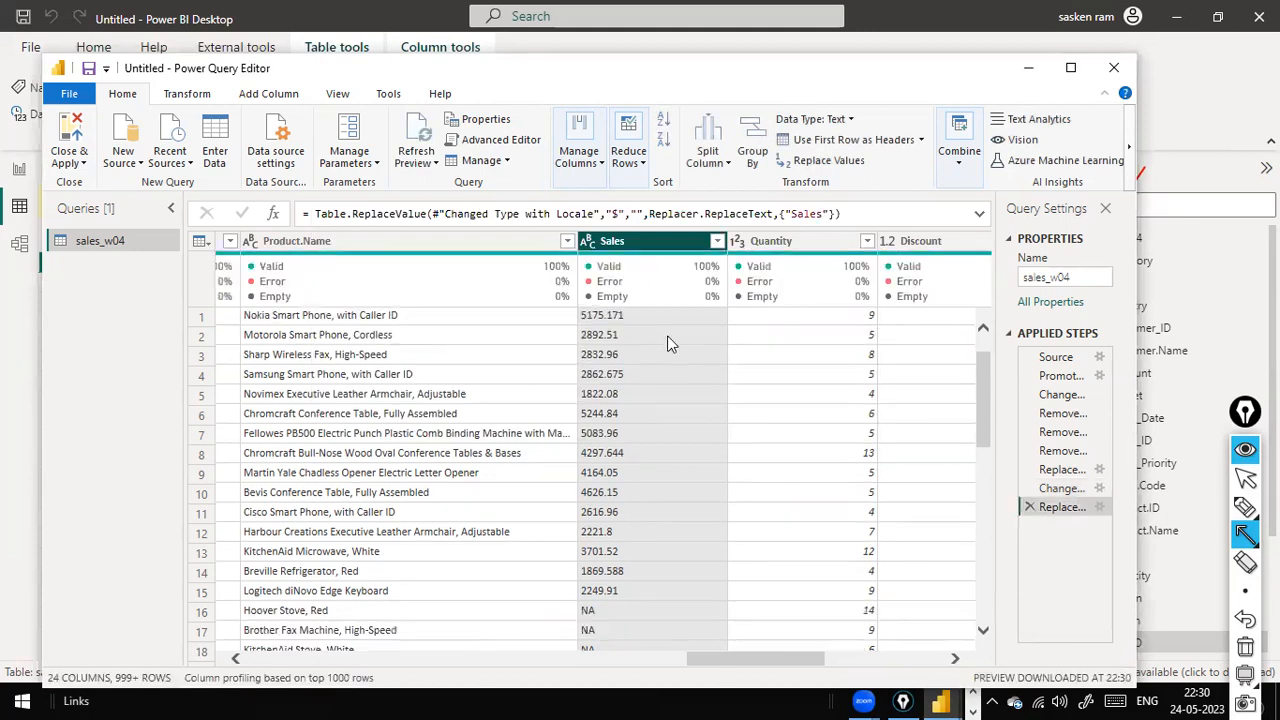
{"action": "scroll", "coordinate": [623, 451], "scroll_direction": "up", "scroll_amount": 2}
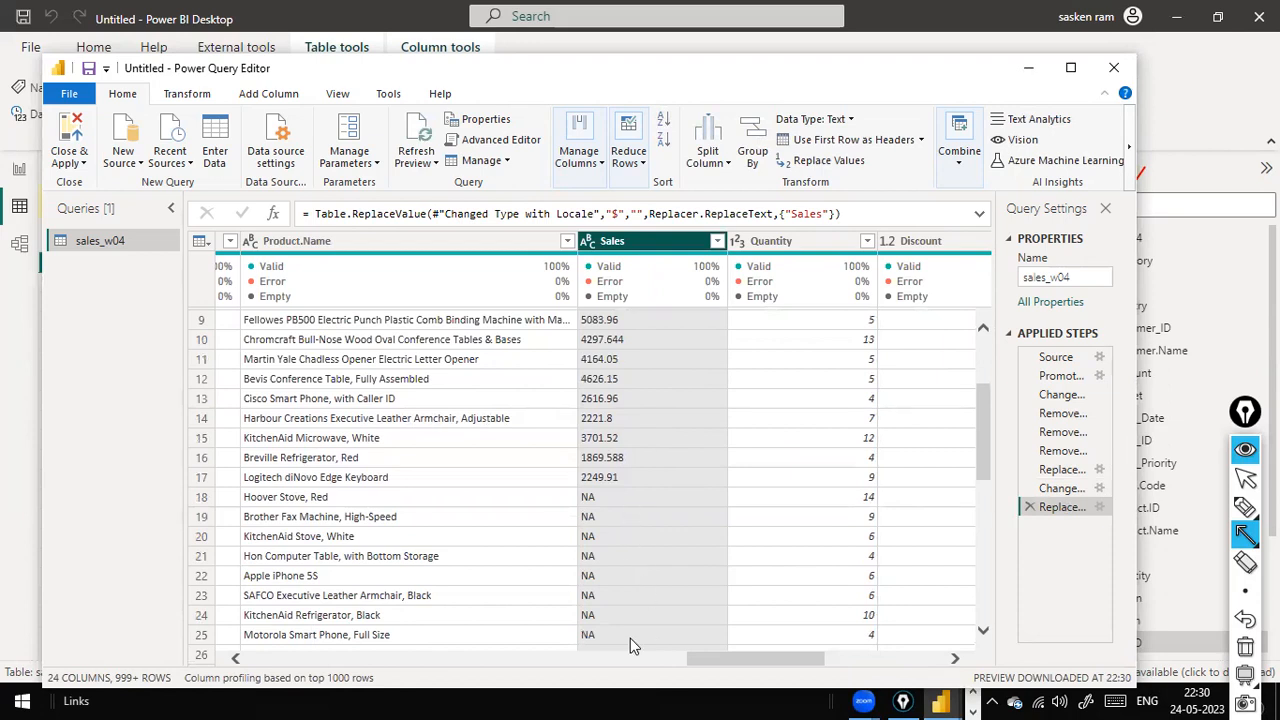
{"action": "right_click", "coordinate": [642, 248]}
{"action": "left_click", "coordinate": [592, 243]}
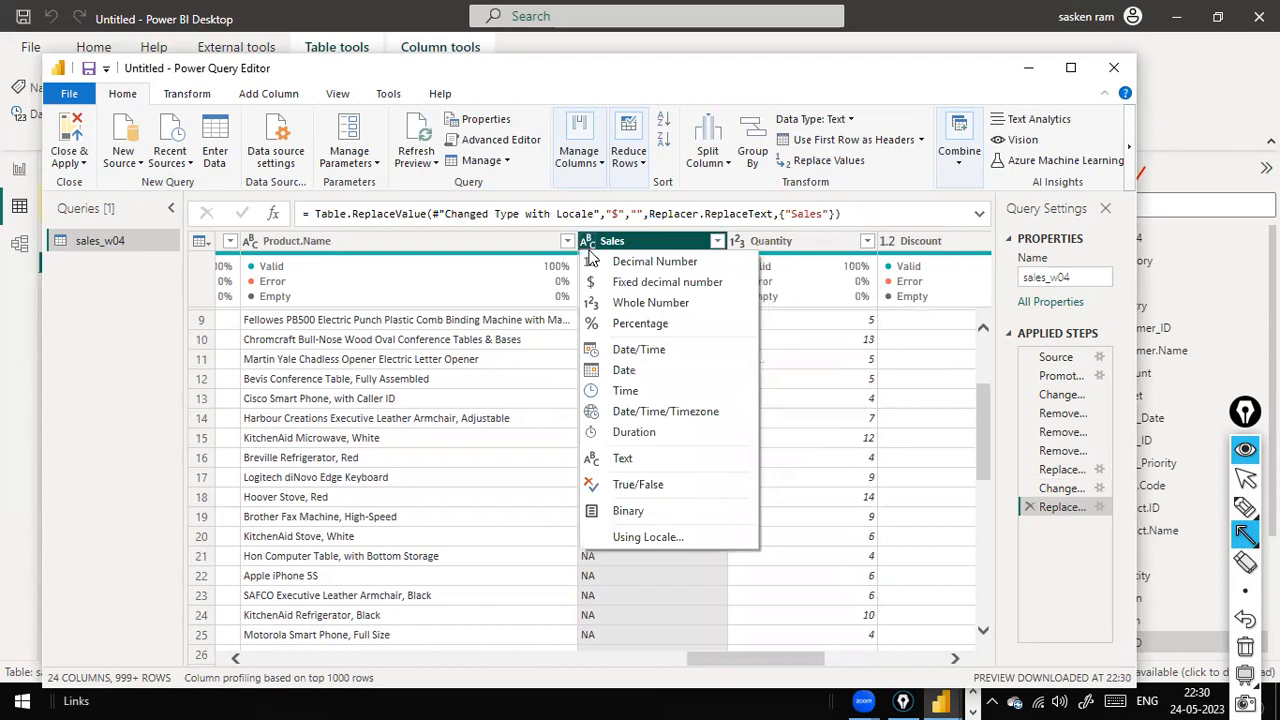
{"action": "left_click", "coordinate": [688, 244]}
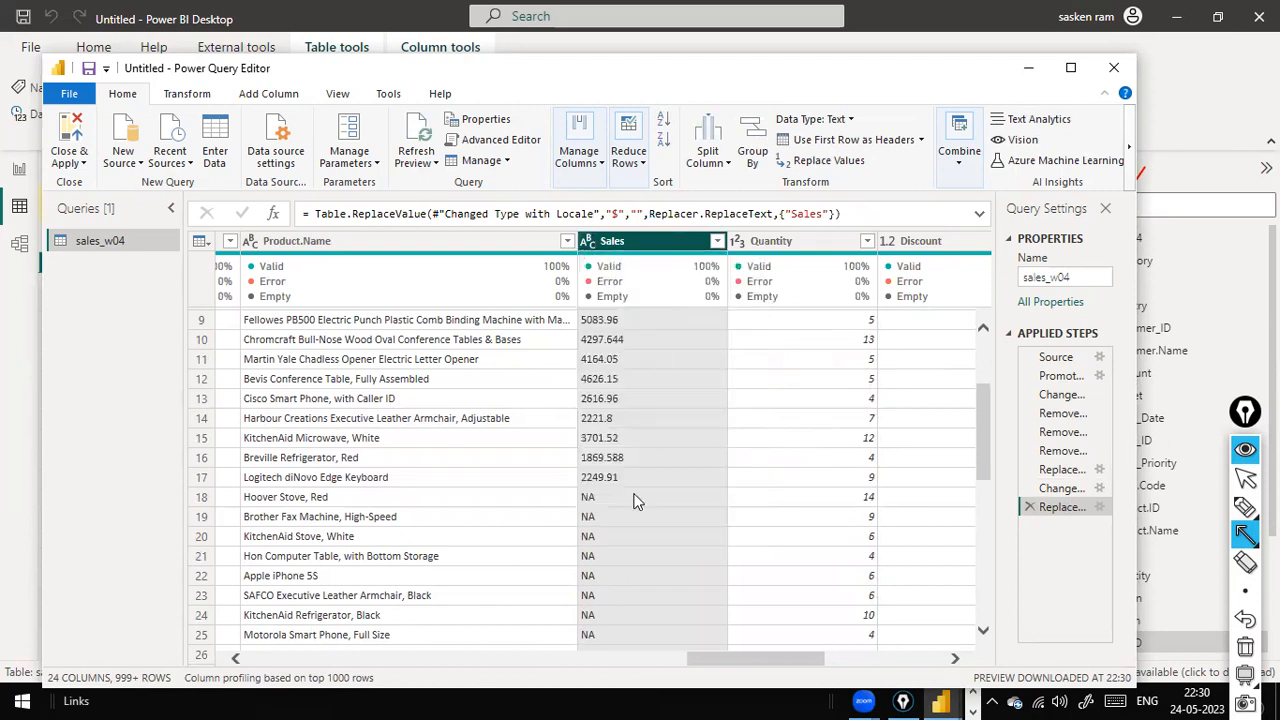
{"action": "right_click", "coordinate": [675, 249]}
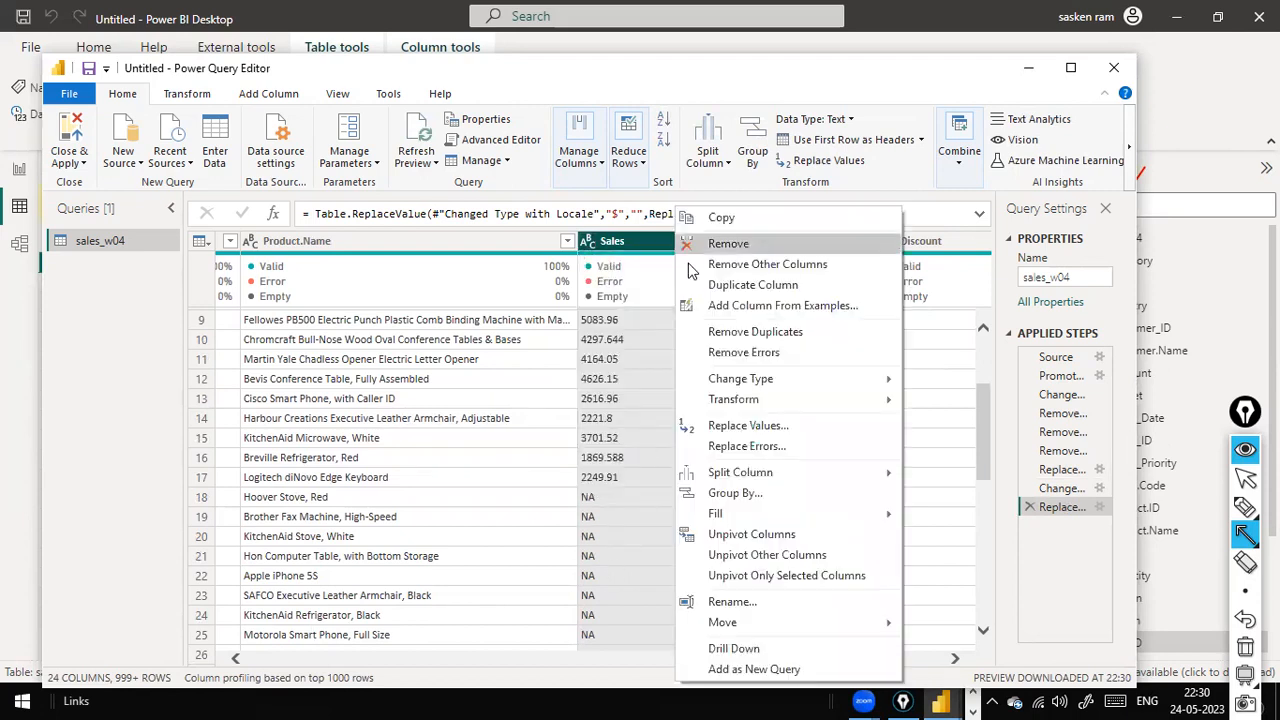
{"action": "left_click", "coordinate": [752, 427]}
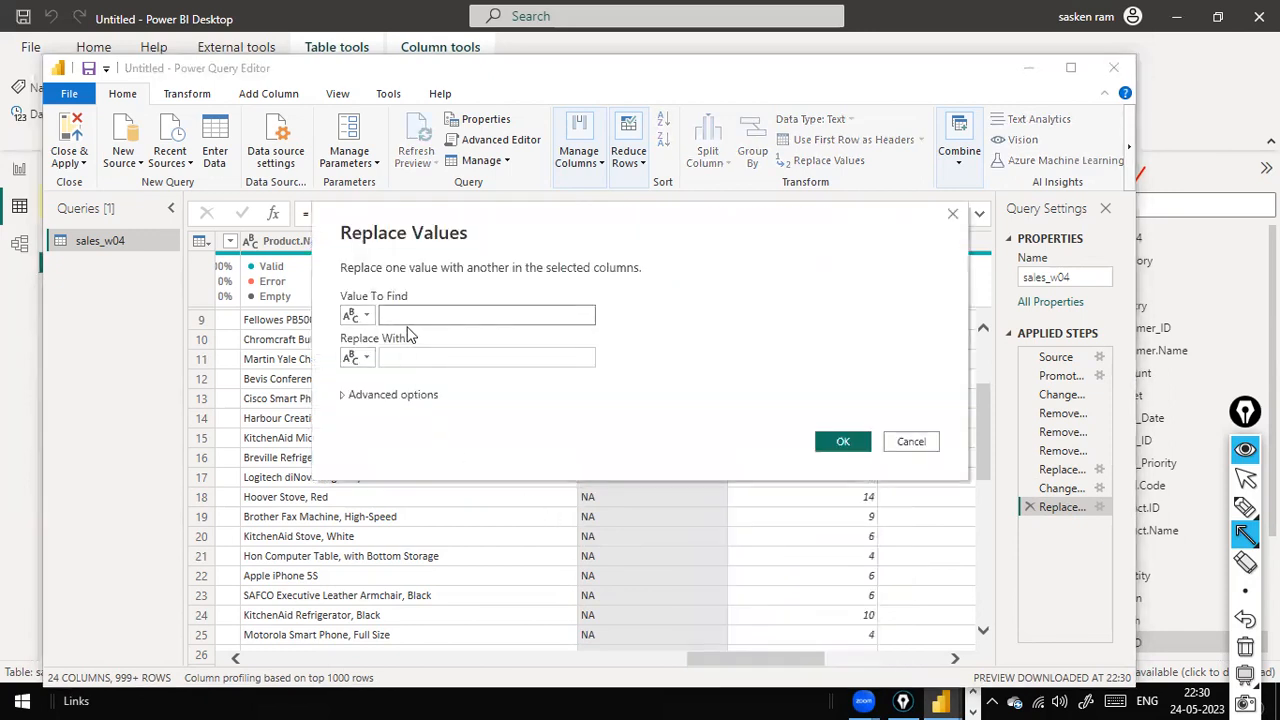
{"action": "type", "text": "NA"}
{"action": "key", "text": "Tab"}
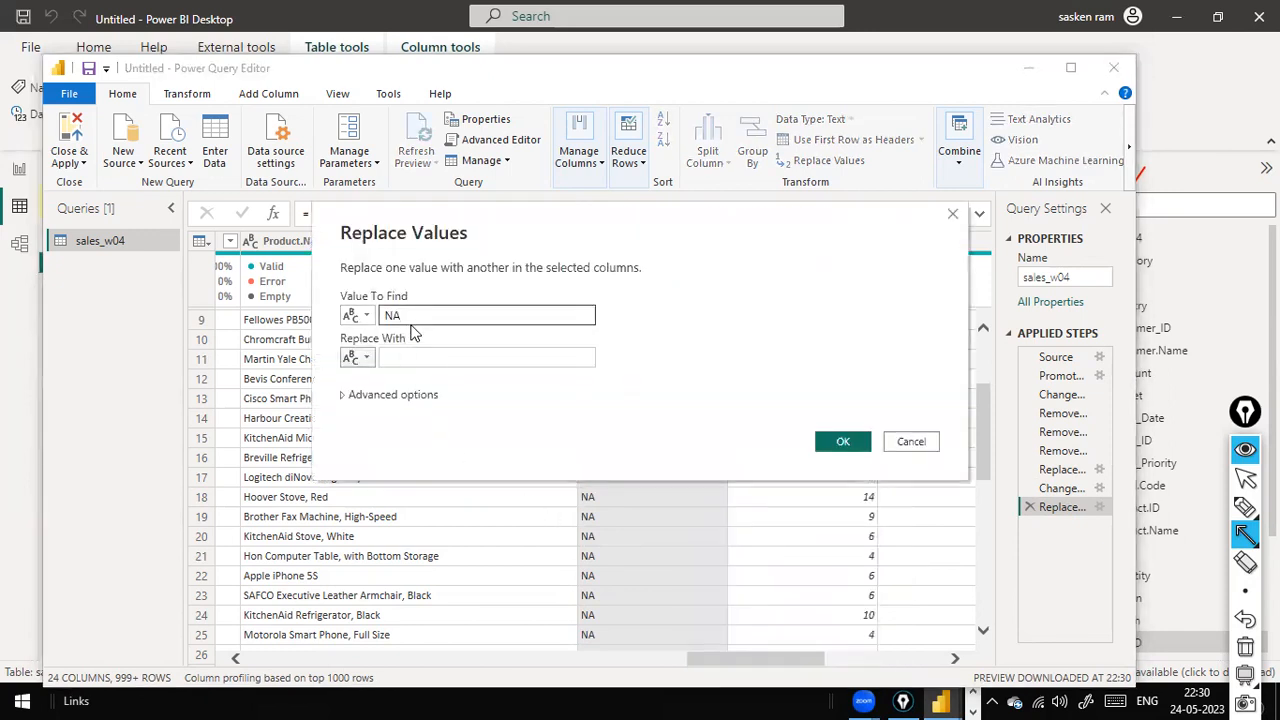
{"action": "type", "text": "0"}
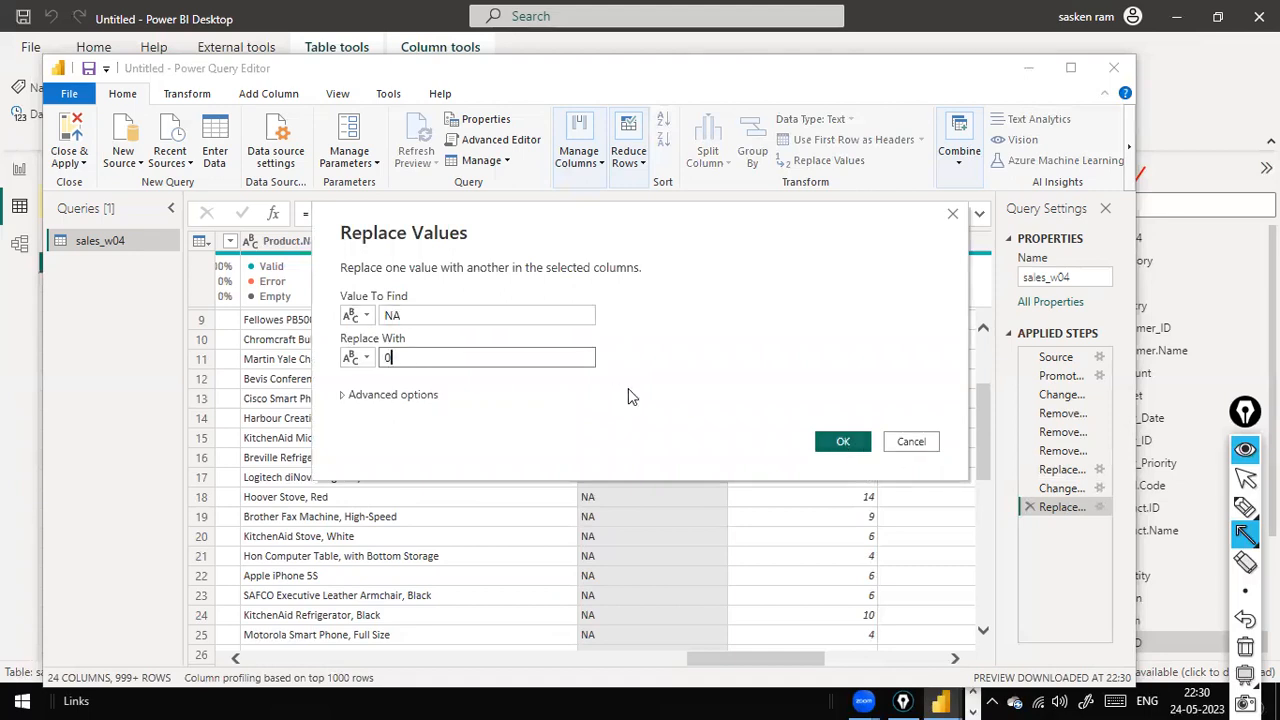
{"action": "left_click", "coordinate": [843, 443]}
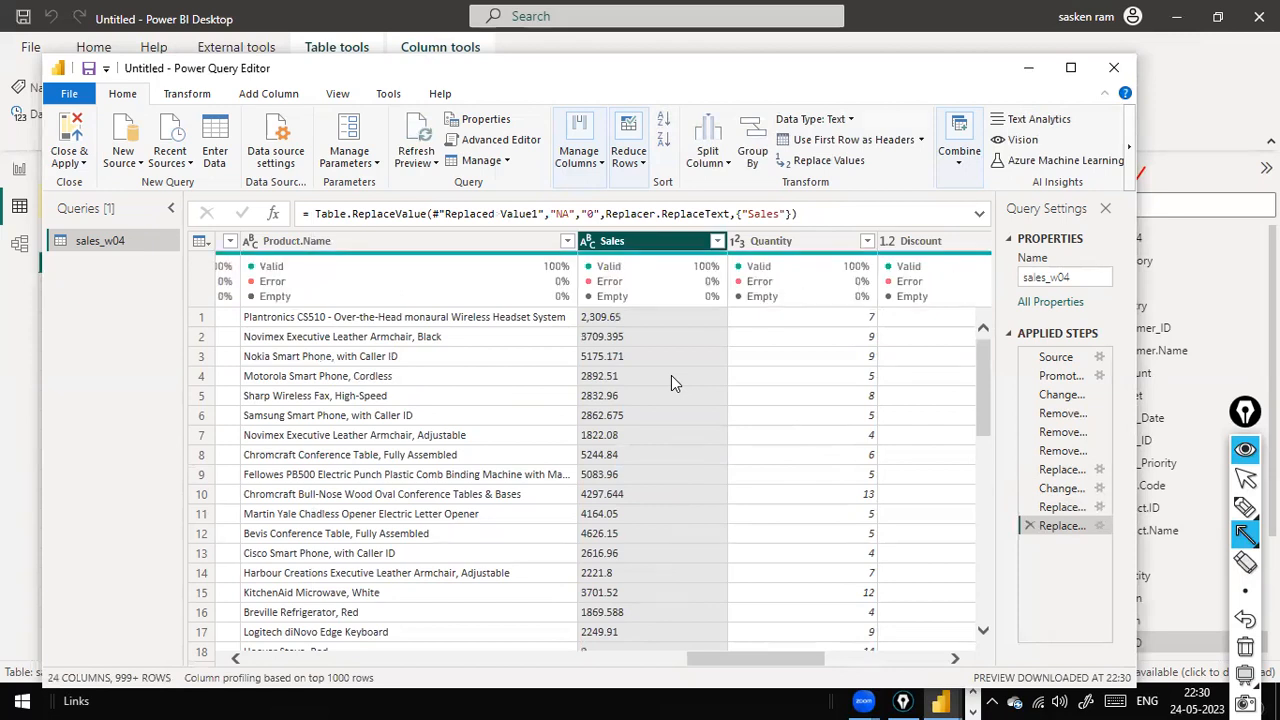
- Check the replaced values in the Sales column and change its data type to Decimal Number
{"action": "scroll", "coordinate": [671, 375], "scroll_direction": "down", "scroll_amount": 5}
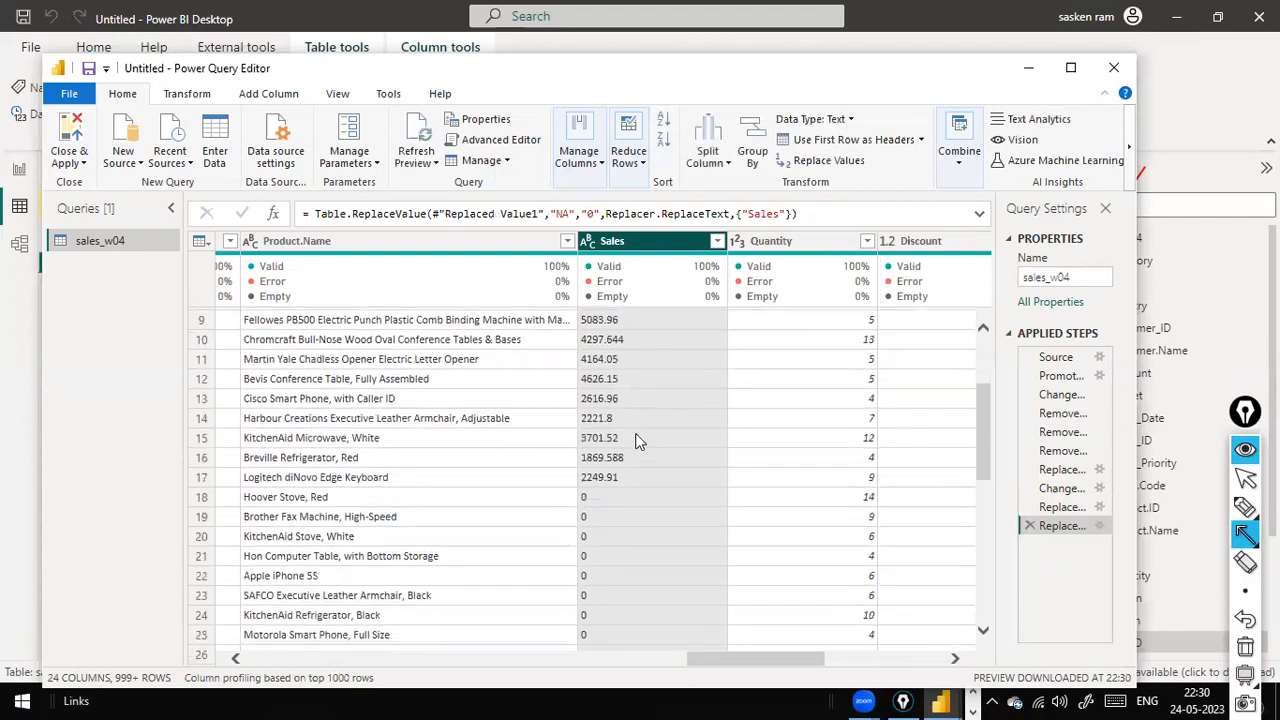
{"action": "scroll", "coordinate": [640, 440], "scroll_direction": "up", "scroll_amount": 5}
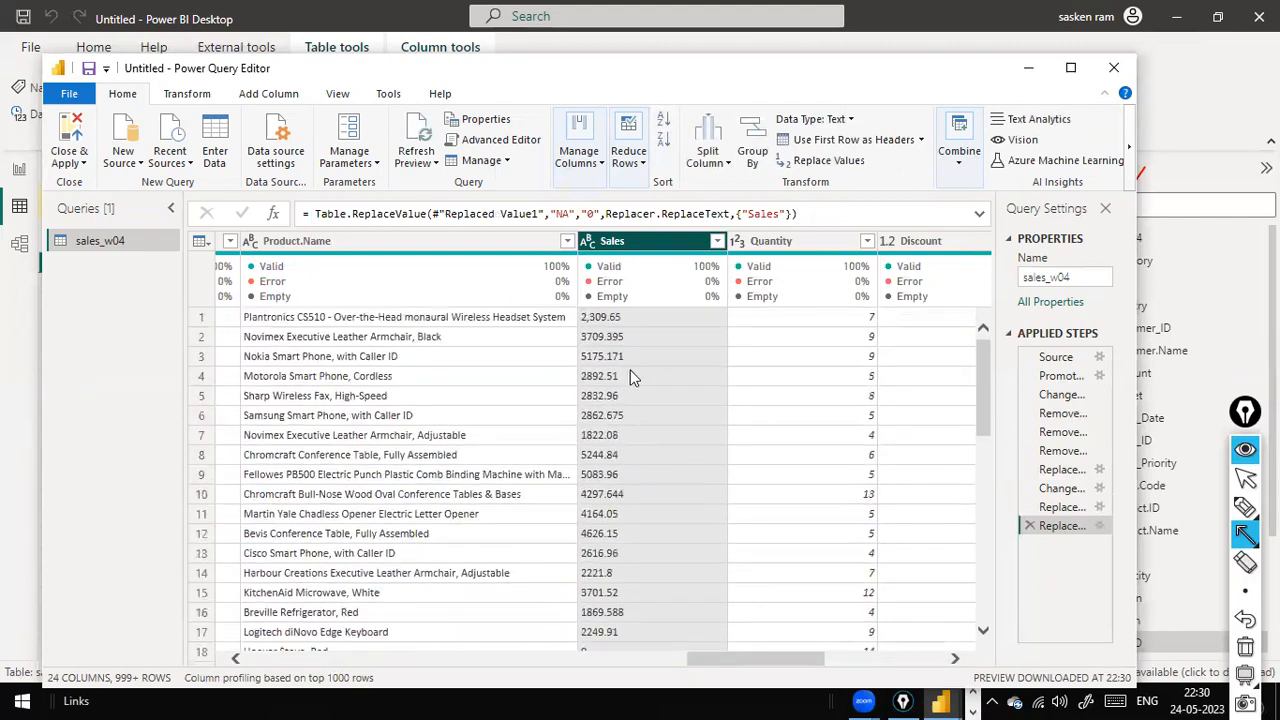
{"action": "left_click", "coordinate": [590, 246]}
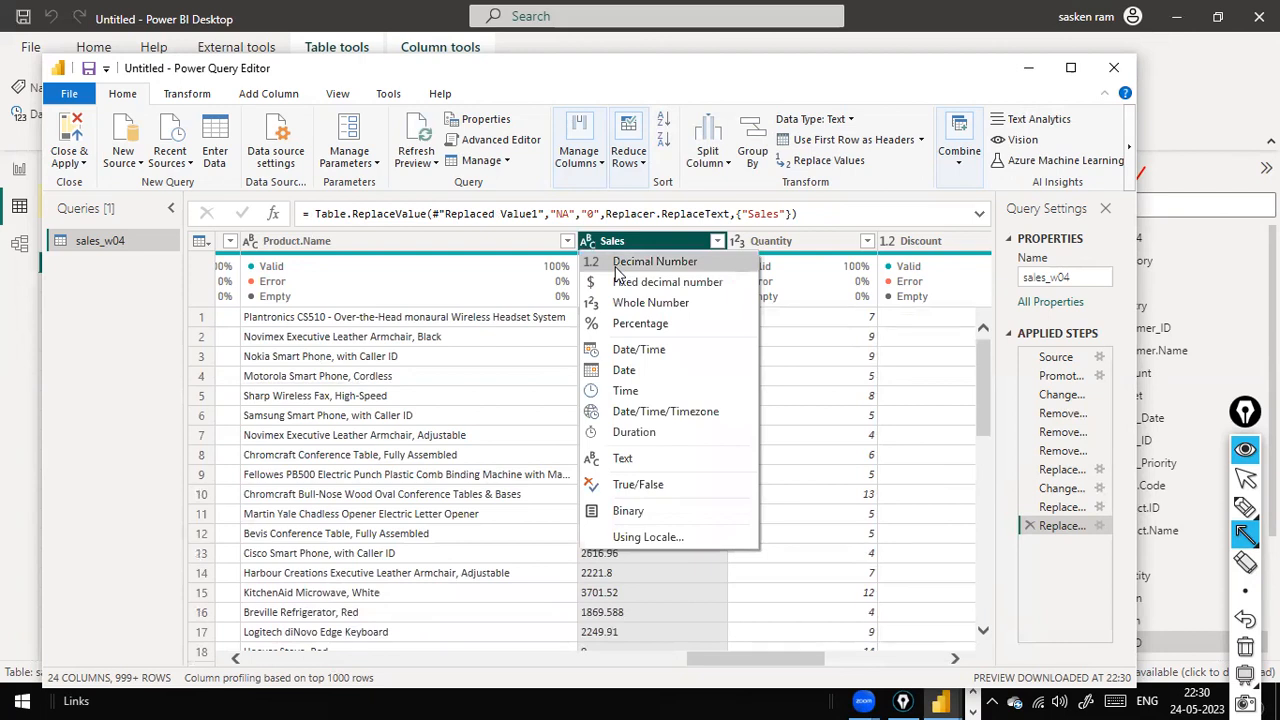
{"action": "left_click", "coordinate": [616, 262]}
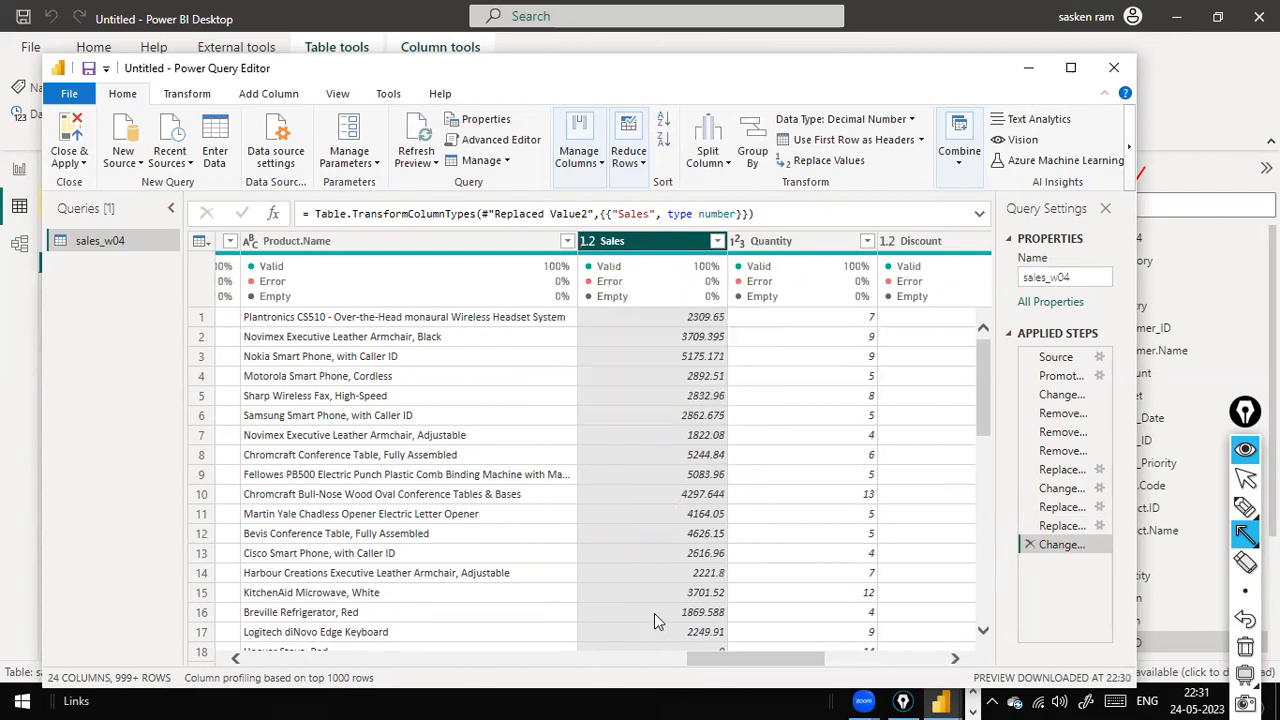
- Select the Order_Date column and view the column quality summaries for Customer_ID and Order_Date
{"action": "left_click_drag", "start_coordinate": [733, 664], "coordinate": [116, 583]}
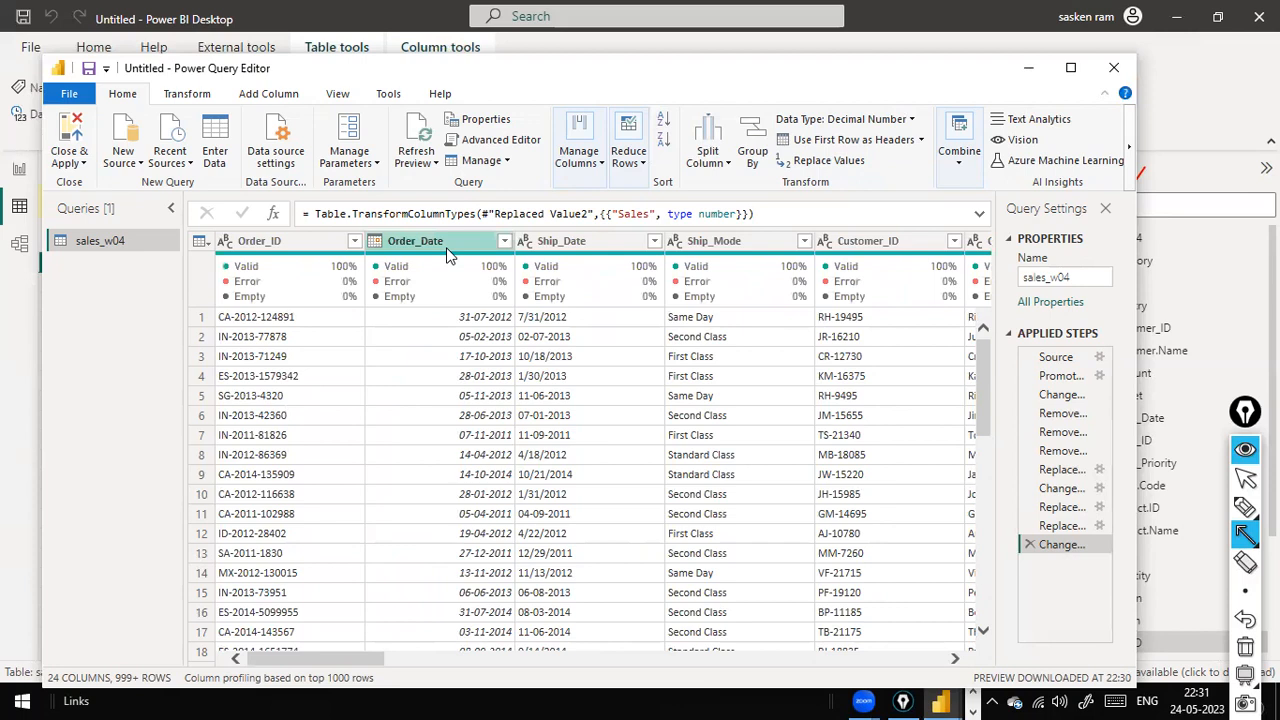
{"action": "left_click", "coordinate": [447, 245]}
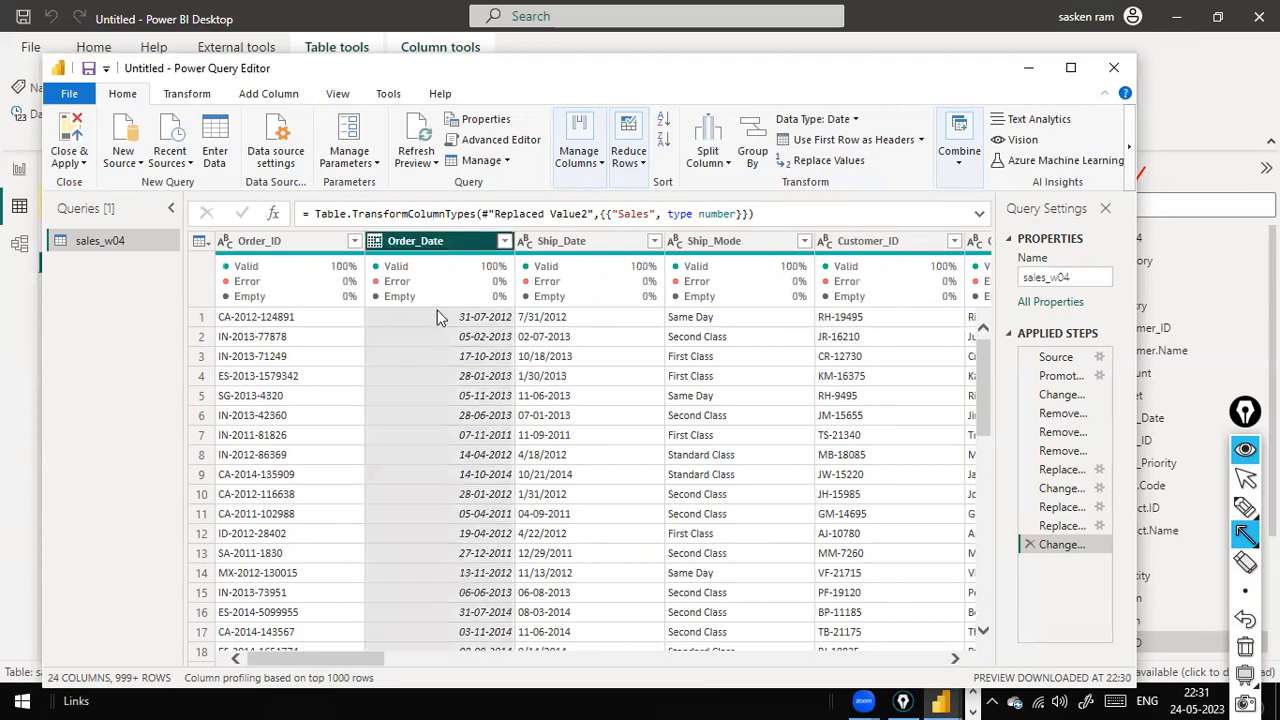
{"action": "mouse_move", "coordinate": [948, 262]}
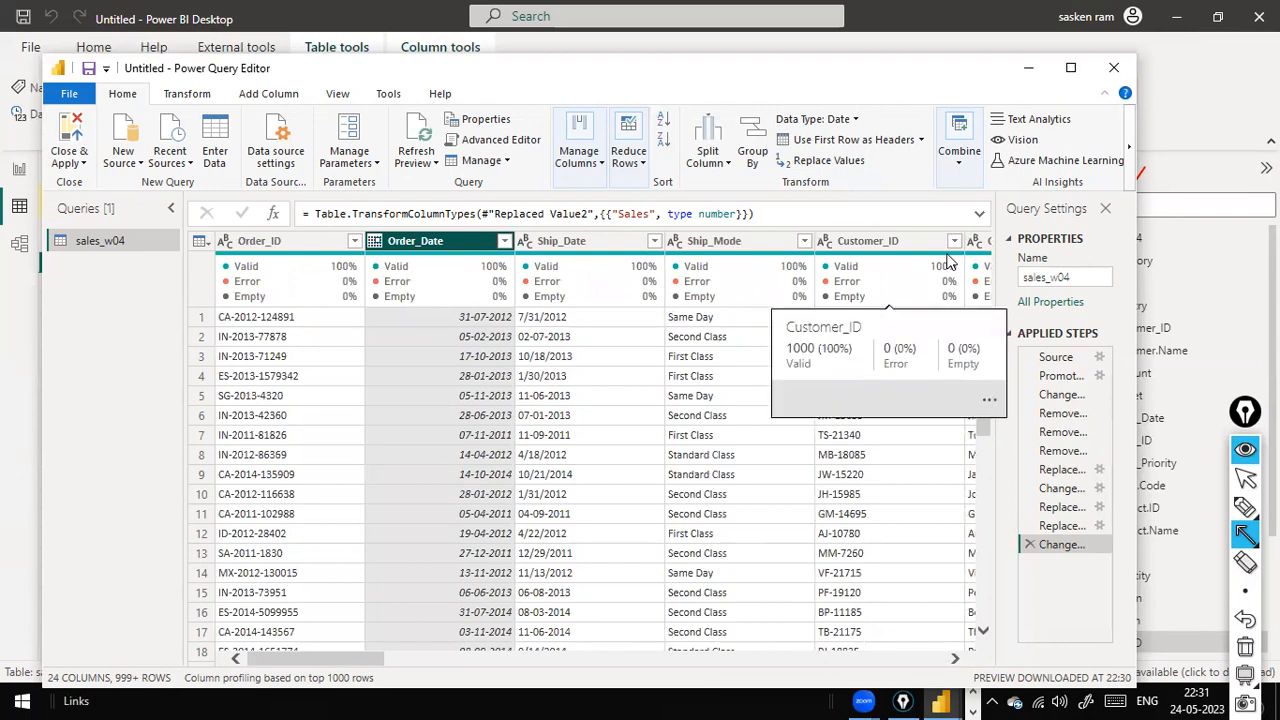
{"action": "mouse_move", "coordinate": [447, 255]}
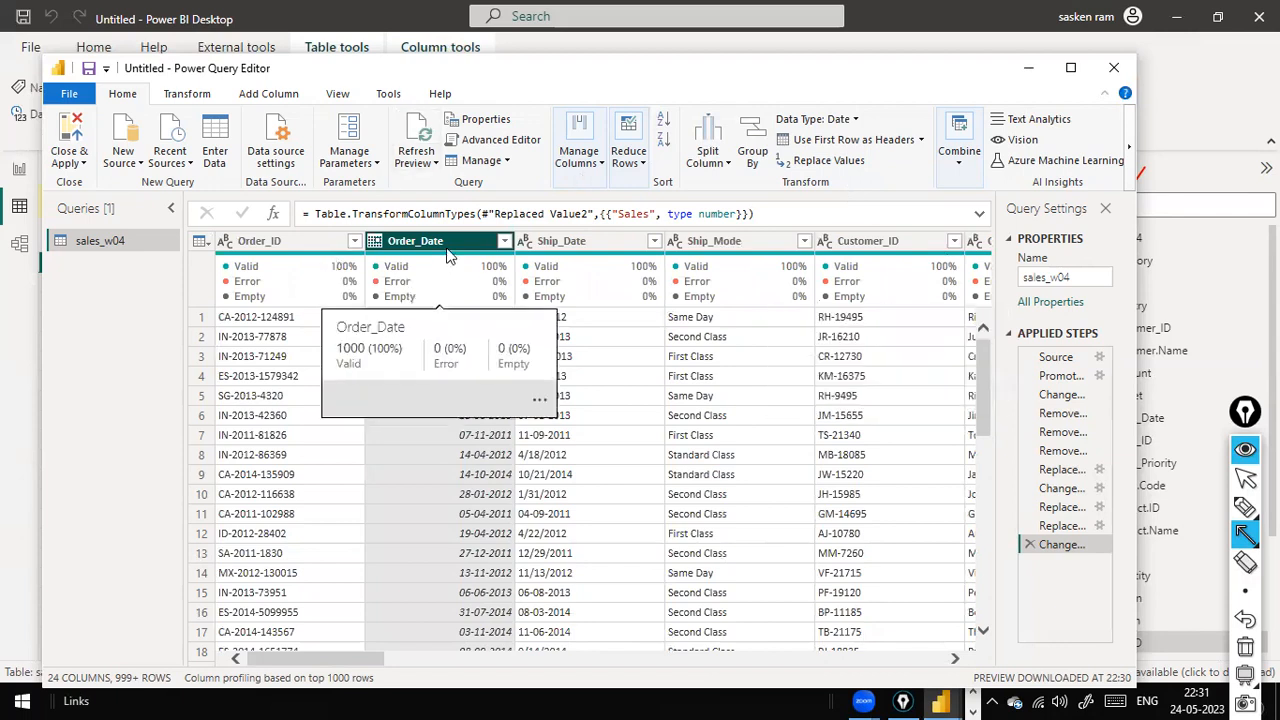
- Add a new column with the Year extracted from the Order_Date column
{"action": "left_click", "coordinate": [248, 95]}
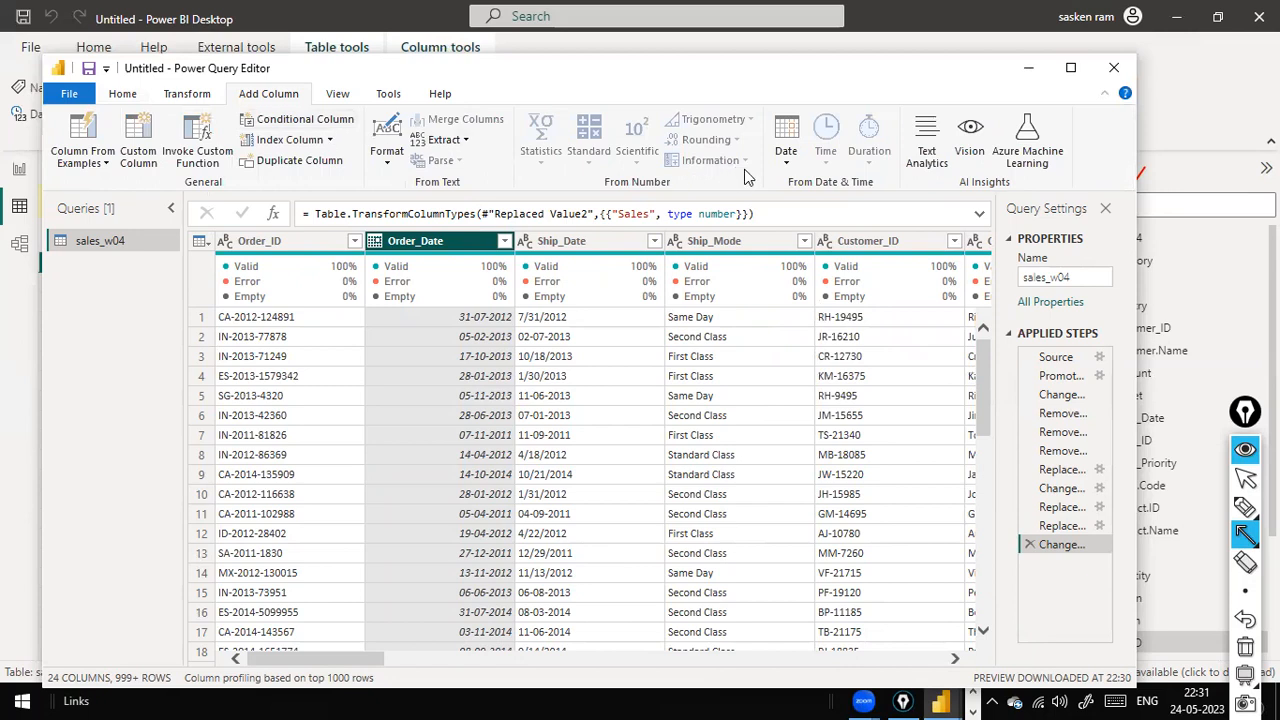
{"action": "left_click", "coordinate": [785, 167]}
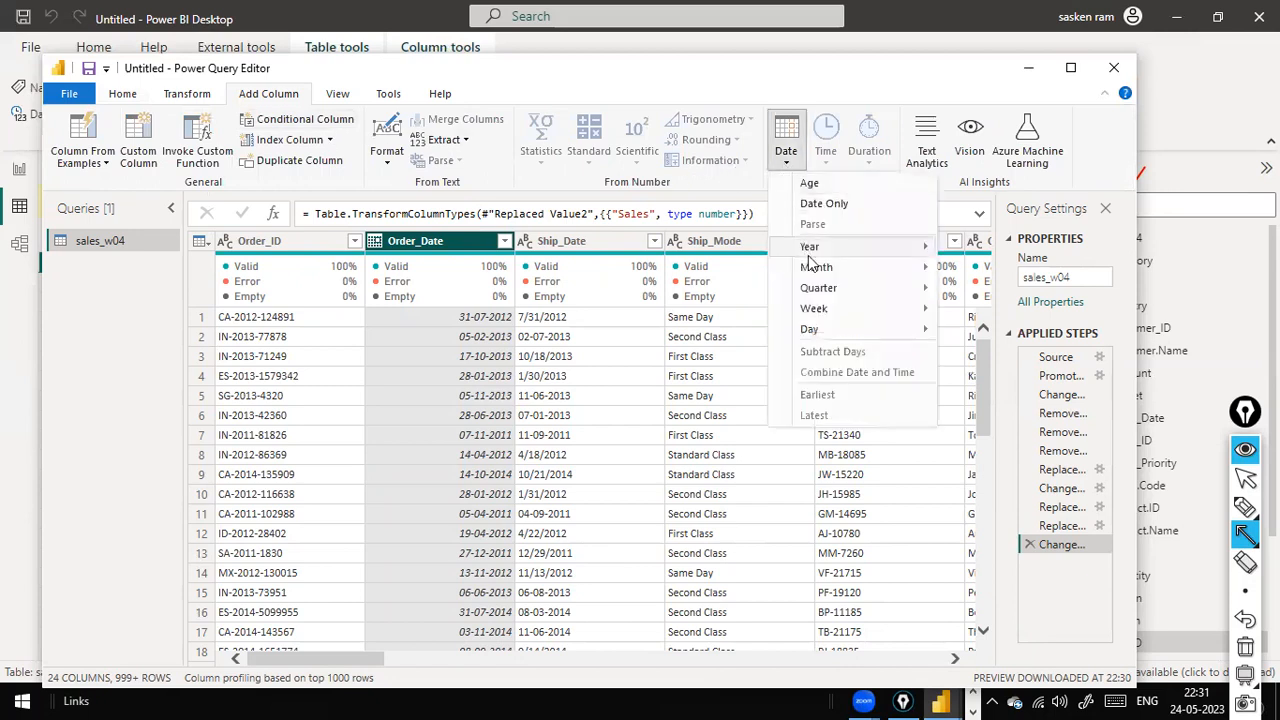
{"action": "mouse_move", "coordinate": [811, 252]}
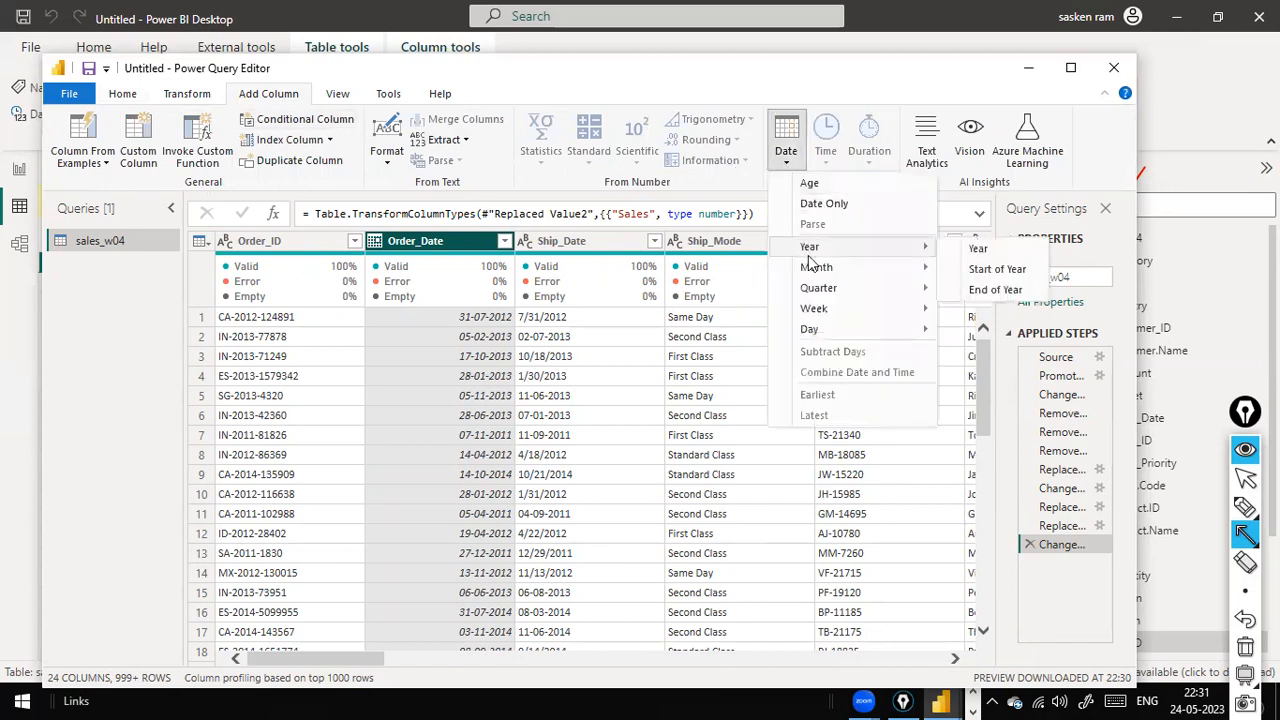
{"action": "left_click", "coordinate": [984, 251]}
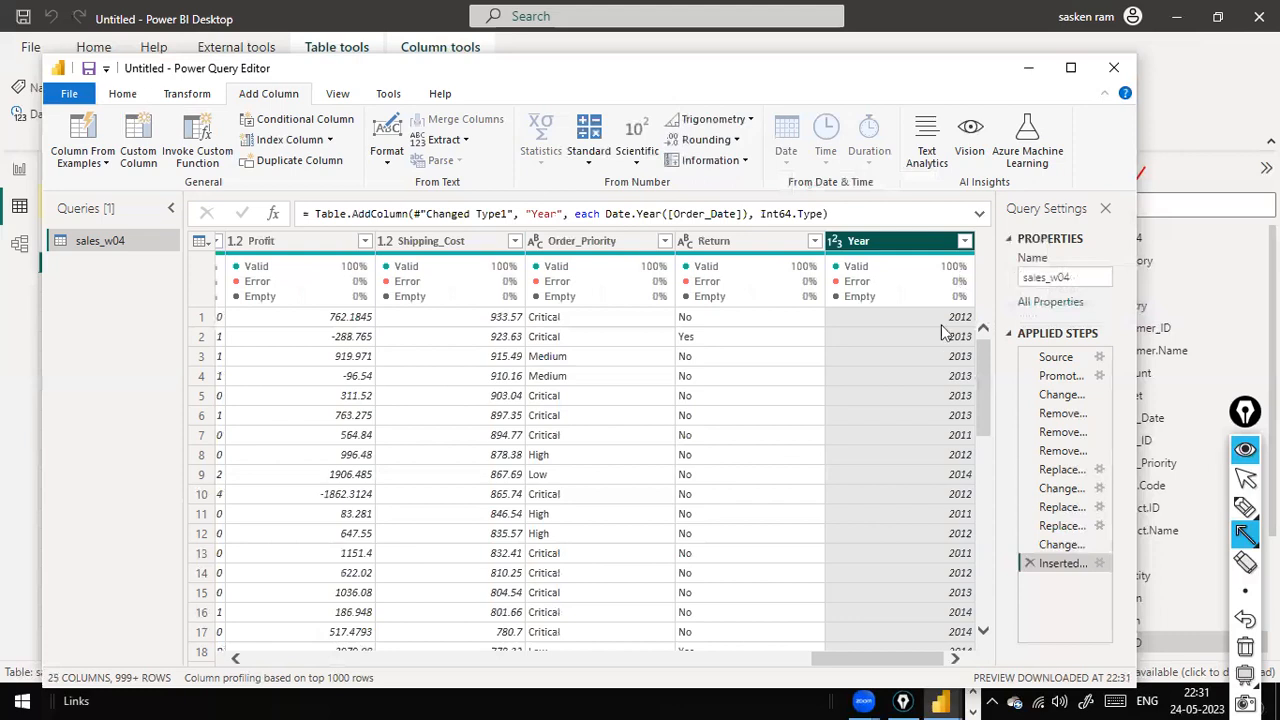
- Add a new column with the Name of Day from Order_Date and check its values beside the Year column
{"action": "left_click_drag", "start_coordinate": [836, 656], "coordinate": [197, 636]}
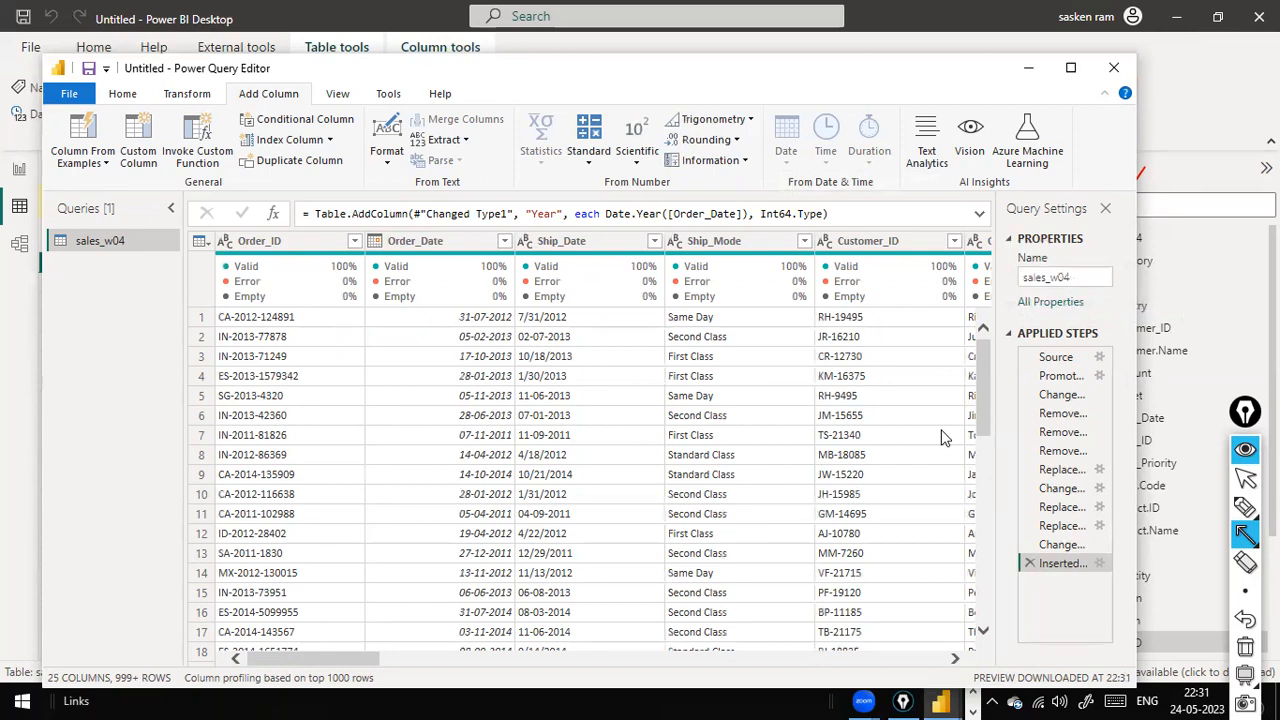
{"action": "left_click", "coordinate": [478, 249]}
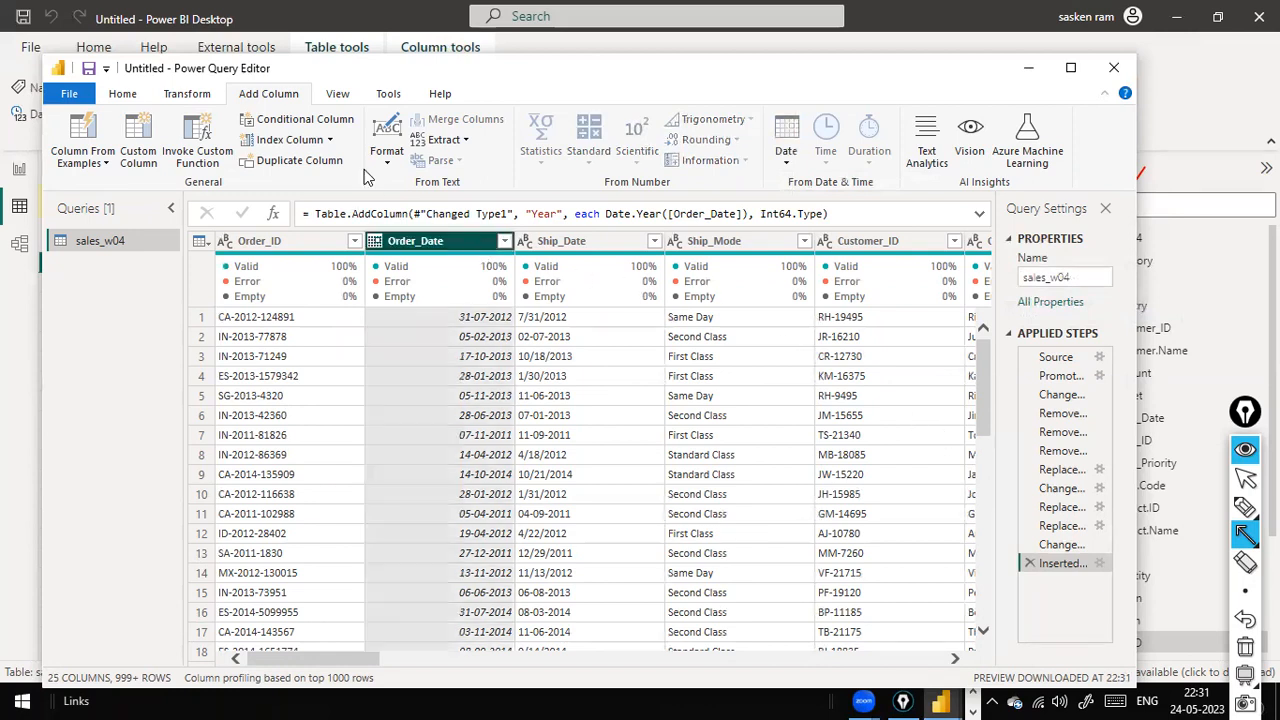
{"action": "left_click", "coordinate": [788, 160]}
{"action": "mouse_move", "coordinate": [805, 329]}
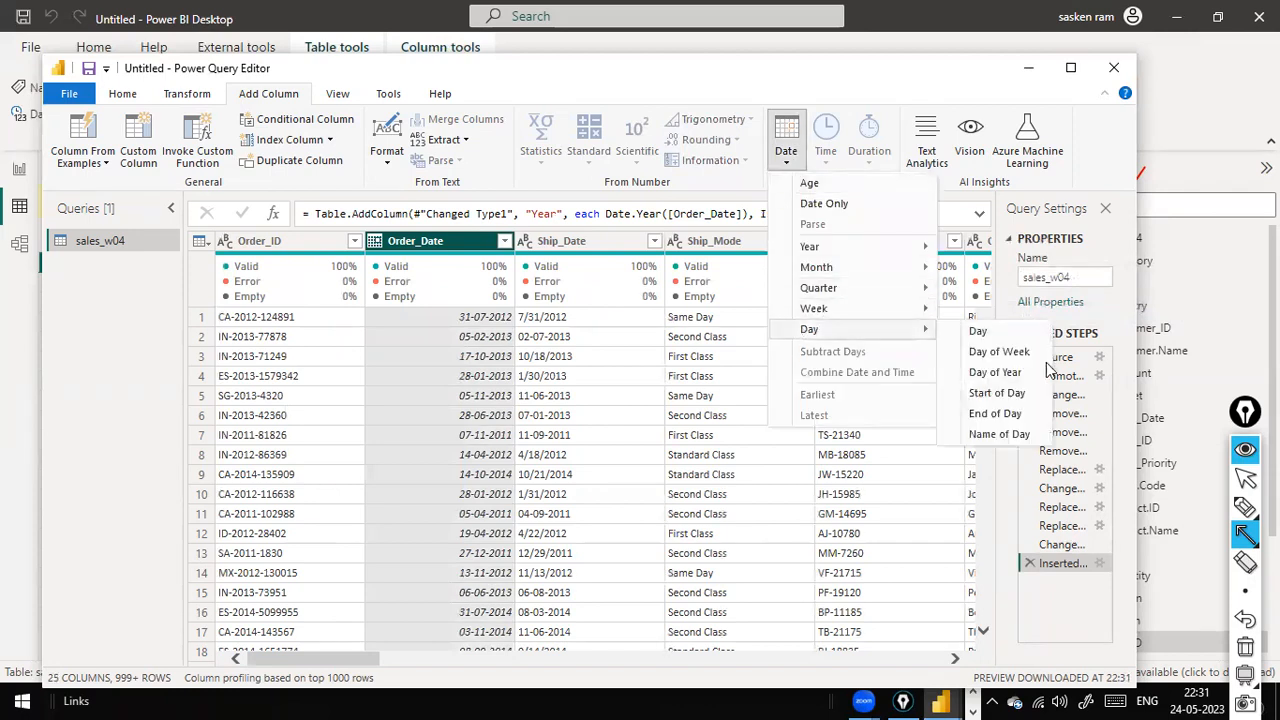
{"action": "left_click", "coordinate": [999, 434]}
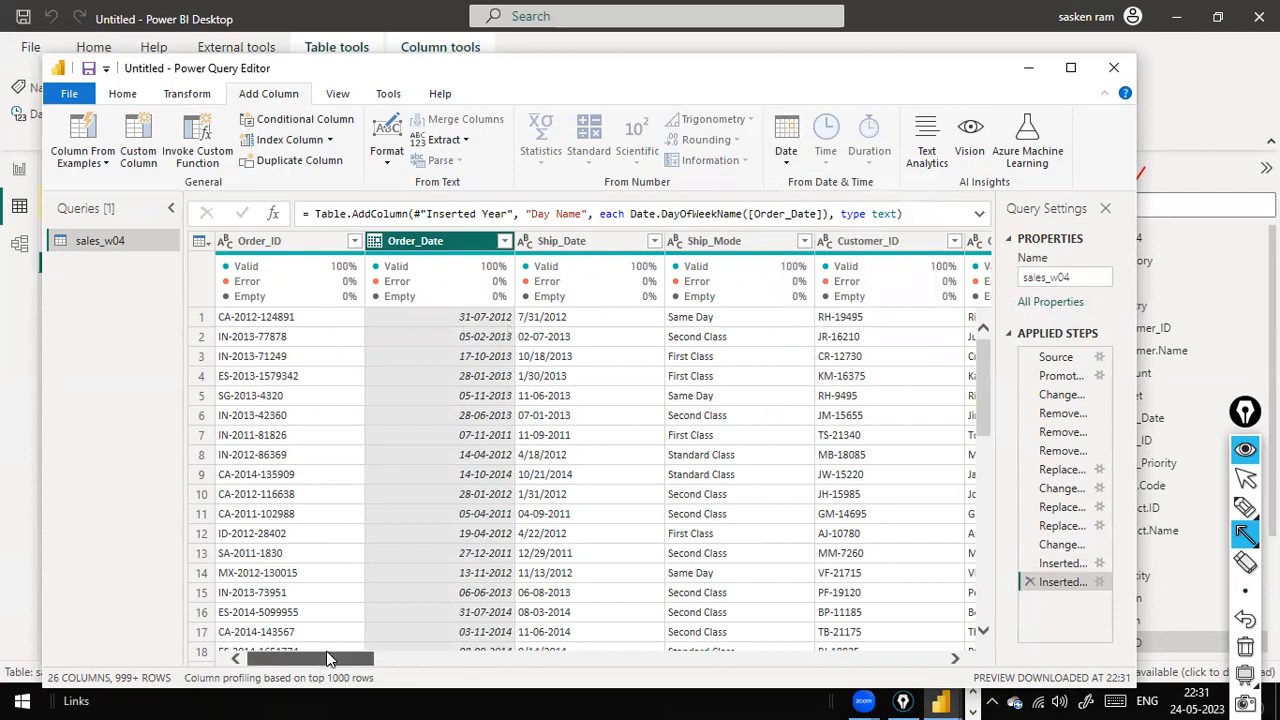
{"action": "left_click_drag", "start_coordinate": [330, 658], "coordinate": [1030, 612]}
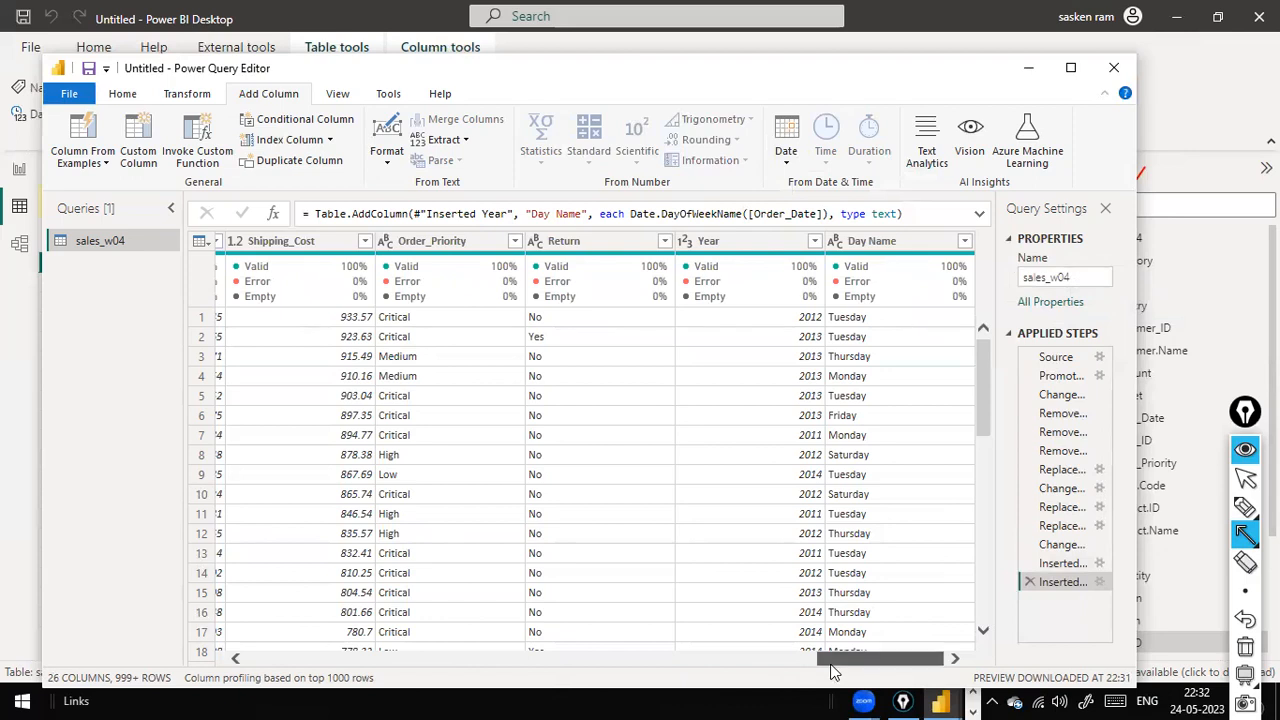
- Examine the formula that generates the Day Name column, including the description of its Date.DayOfWeekName function
{"action": "left_click_drag", "start_coordinate": [831, 660], "coordinate": [169, 651]}
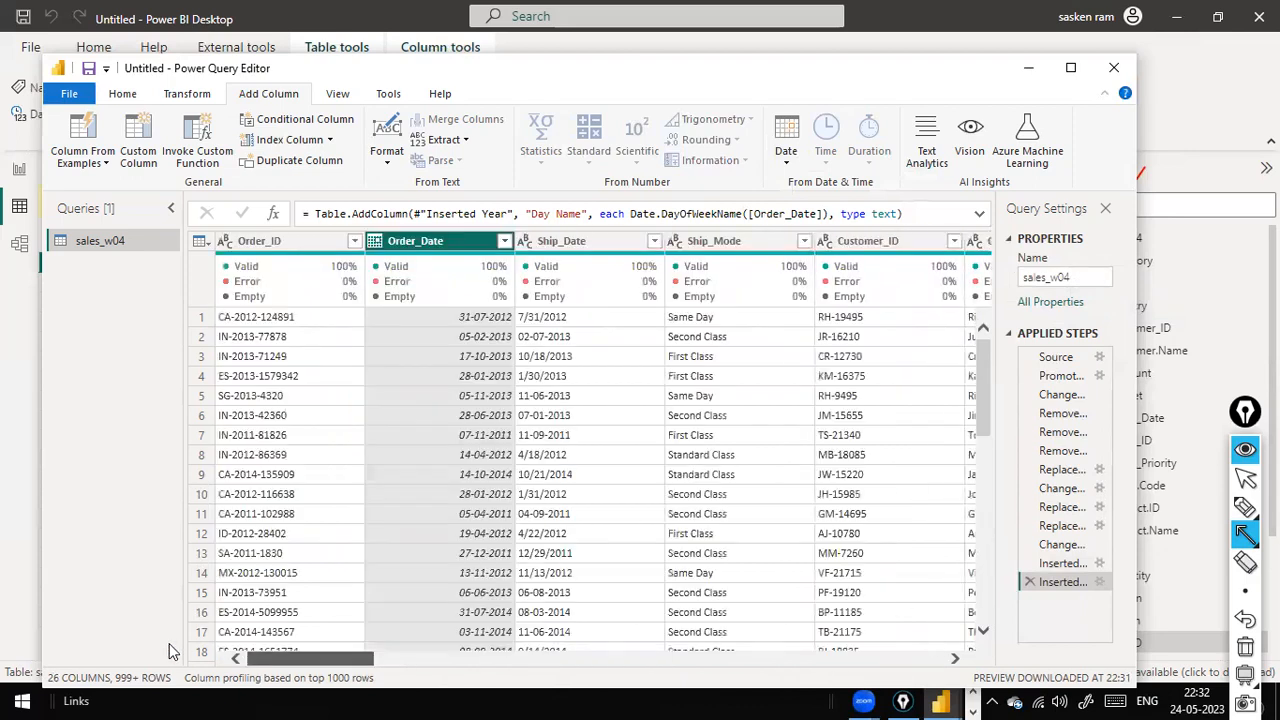
{"action": "left_click_drag", "start_coordinate": [262, 657], "coordinate": [478, 646]}
{"action": "left_click", "coordinate": [662, 213]}
{"action": "left_click_drag", "start_coordinate": [318, 218], "coordinate": [1002, 258]}
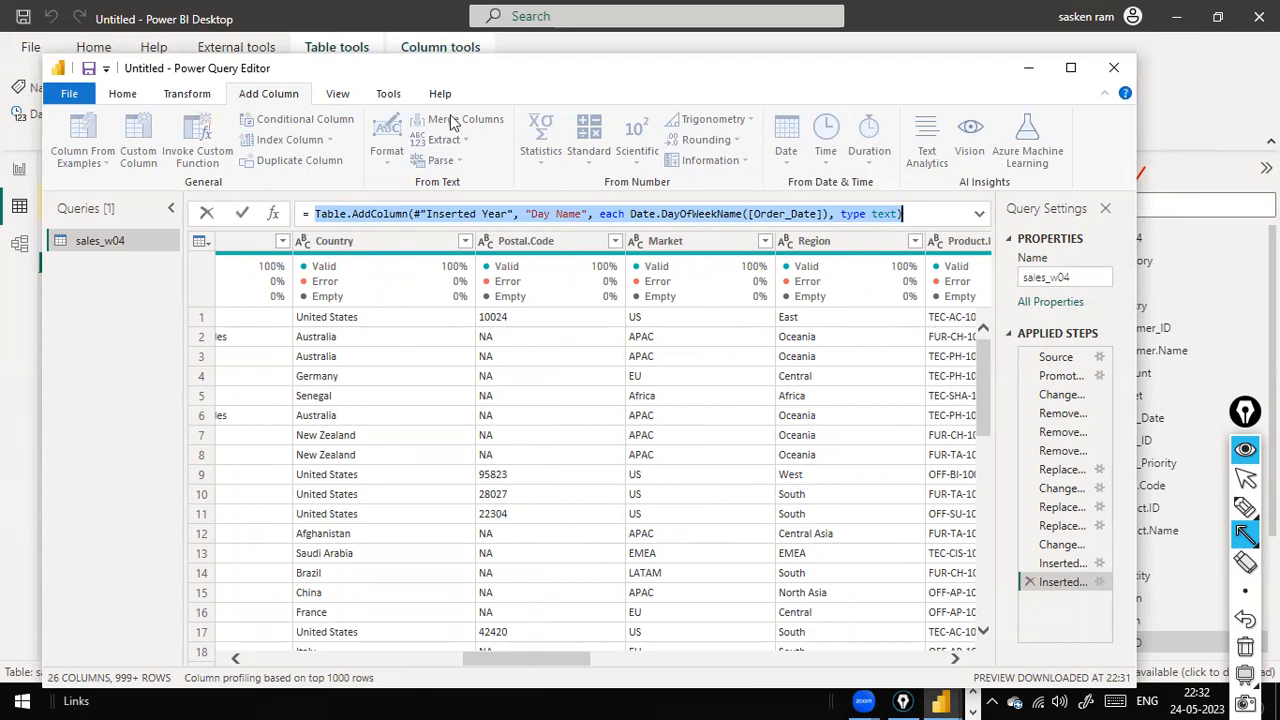
{"action": "mouse_move", "coordinate": [744, 206]}
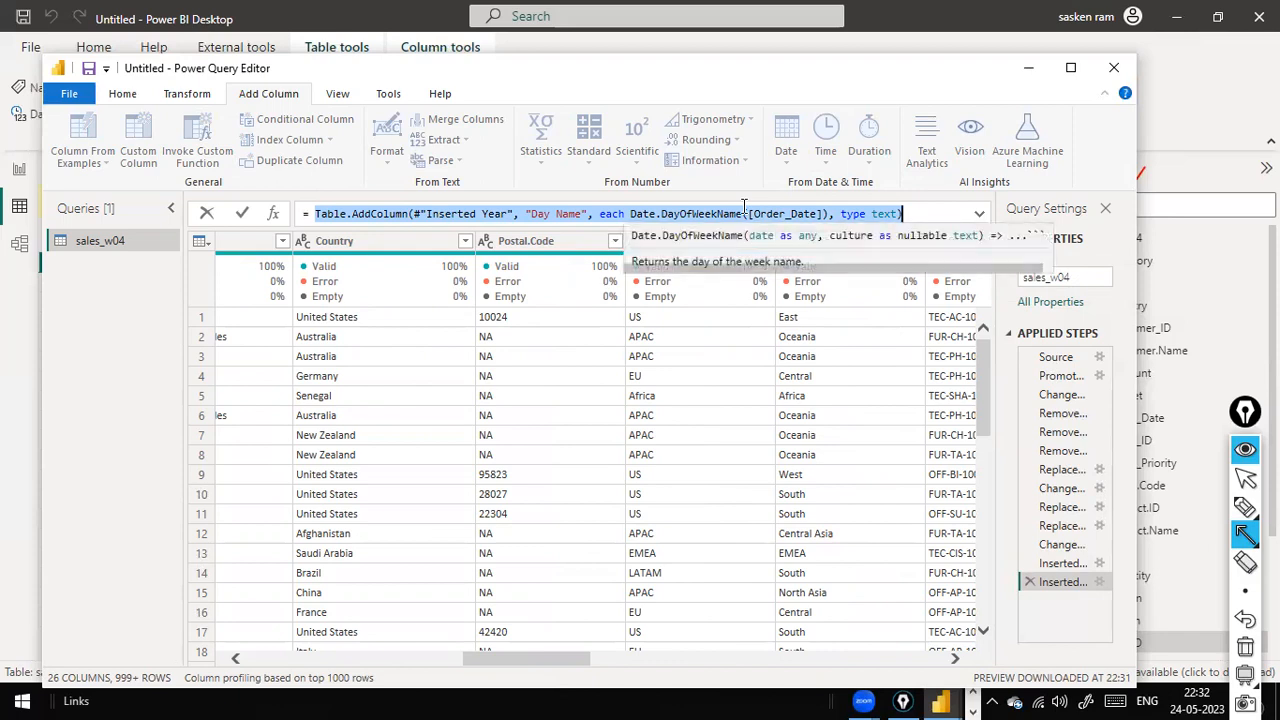
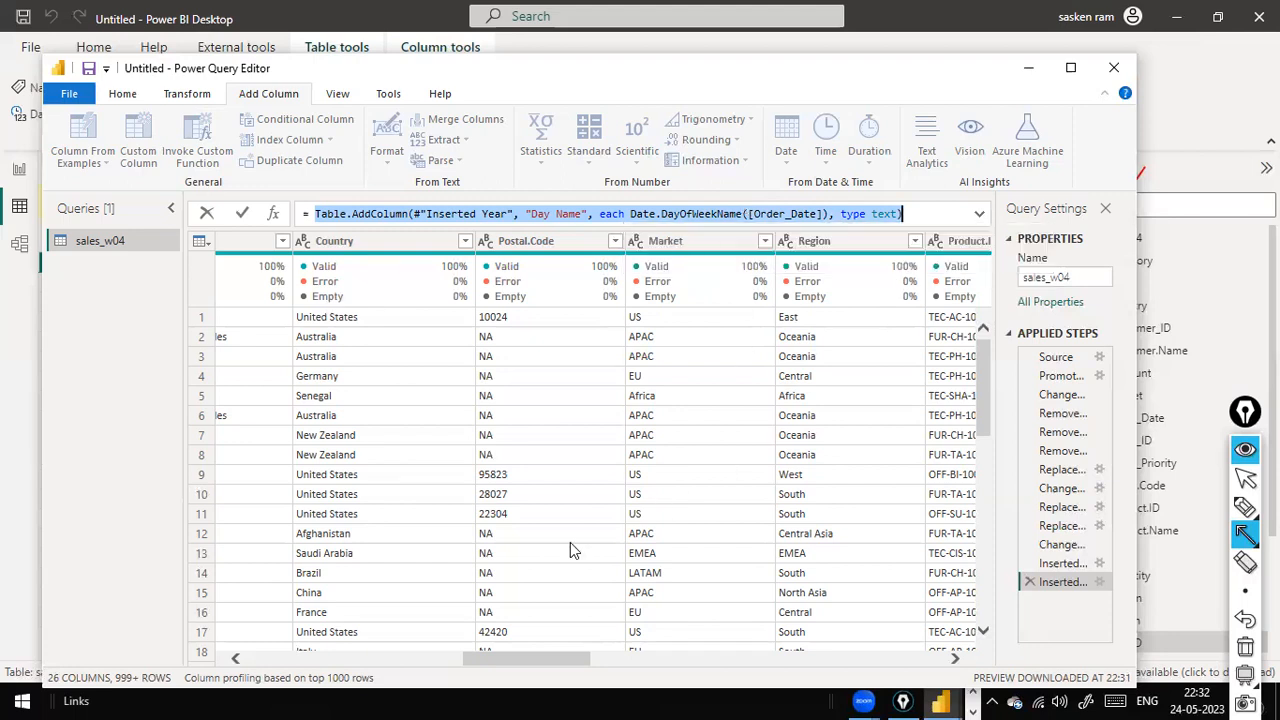
{"action": "left_click", "coordinate": [394, 667]}
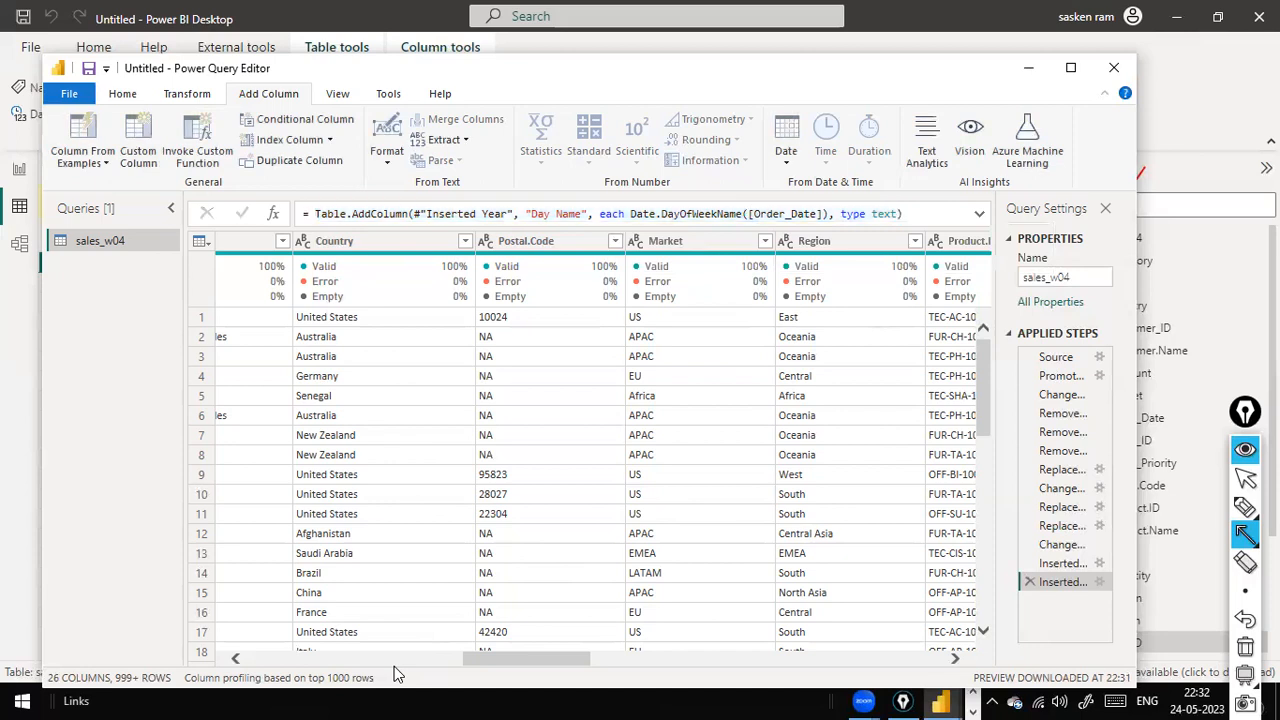
{"action": "left_click_drag", "start_coordinate": [494, 659], "coordinate": [248, 575]}
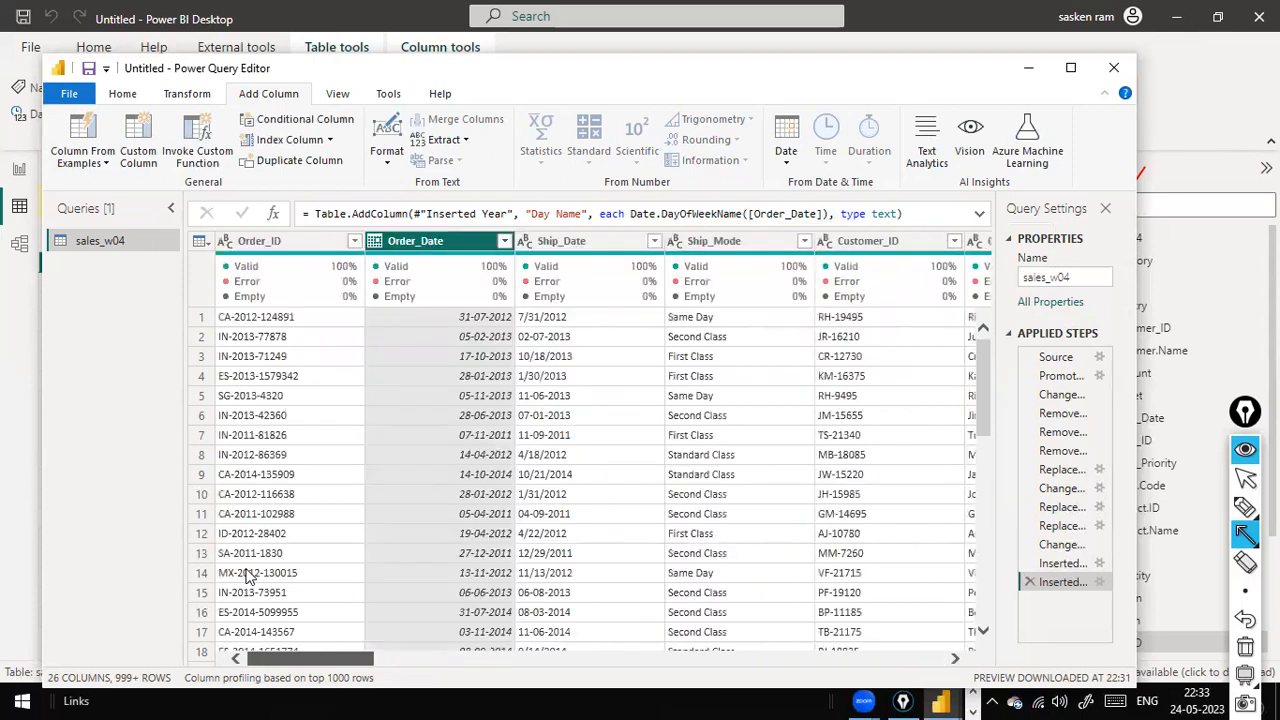
{"action": "left_click", "coordinate": [73, 98]}
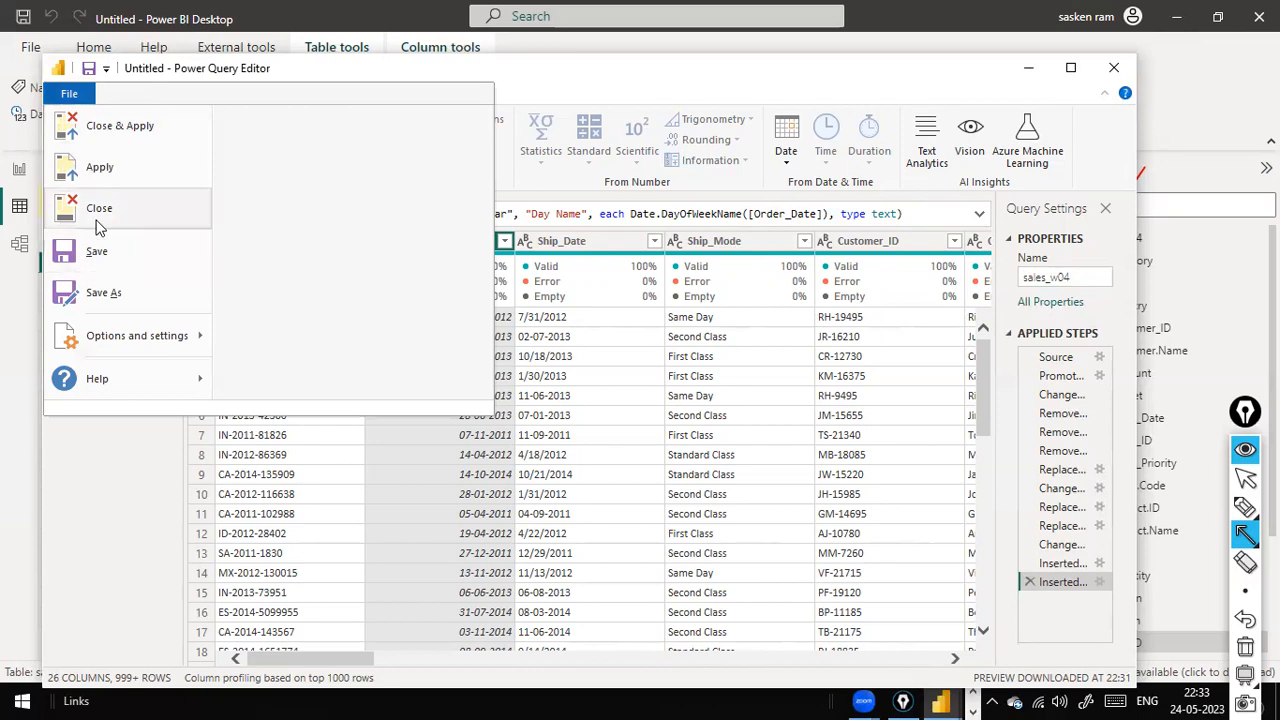
{"action": "left_click", "coordinate": [905, 287]}
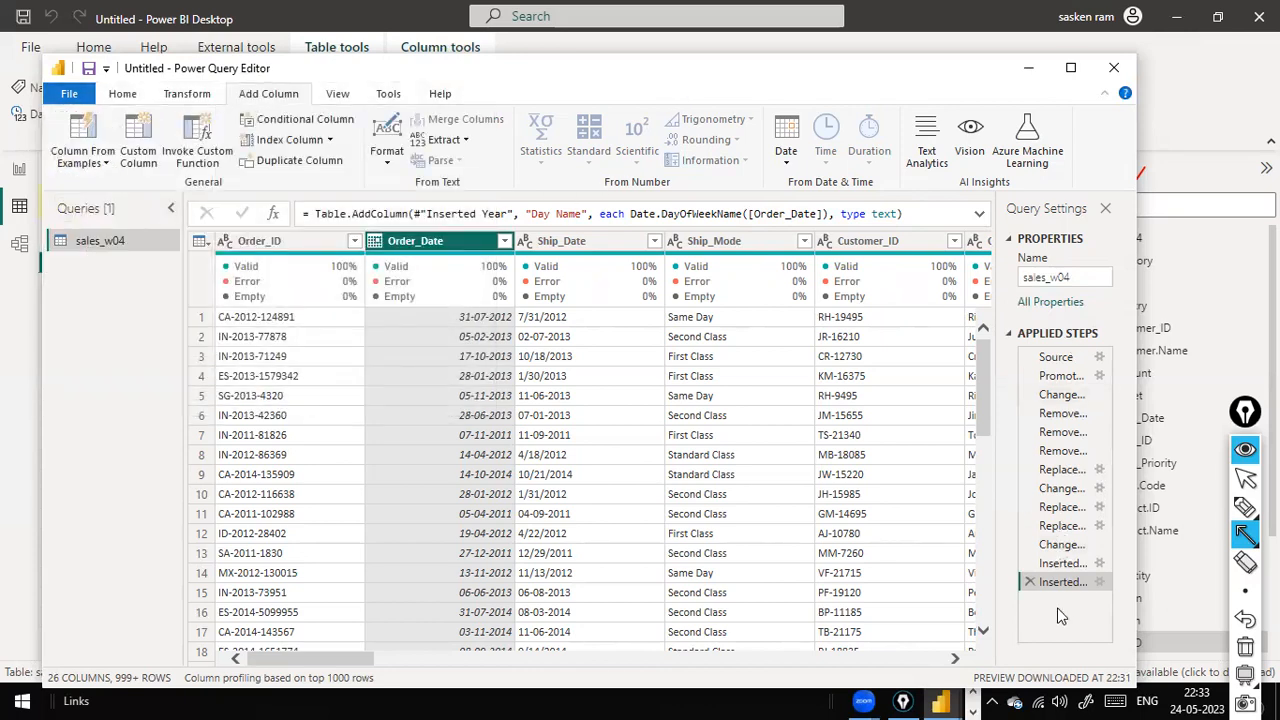
{"action": "left_click", "coordinate": [15, 292]}
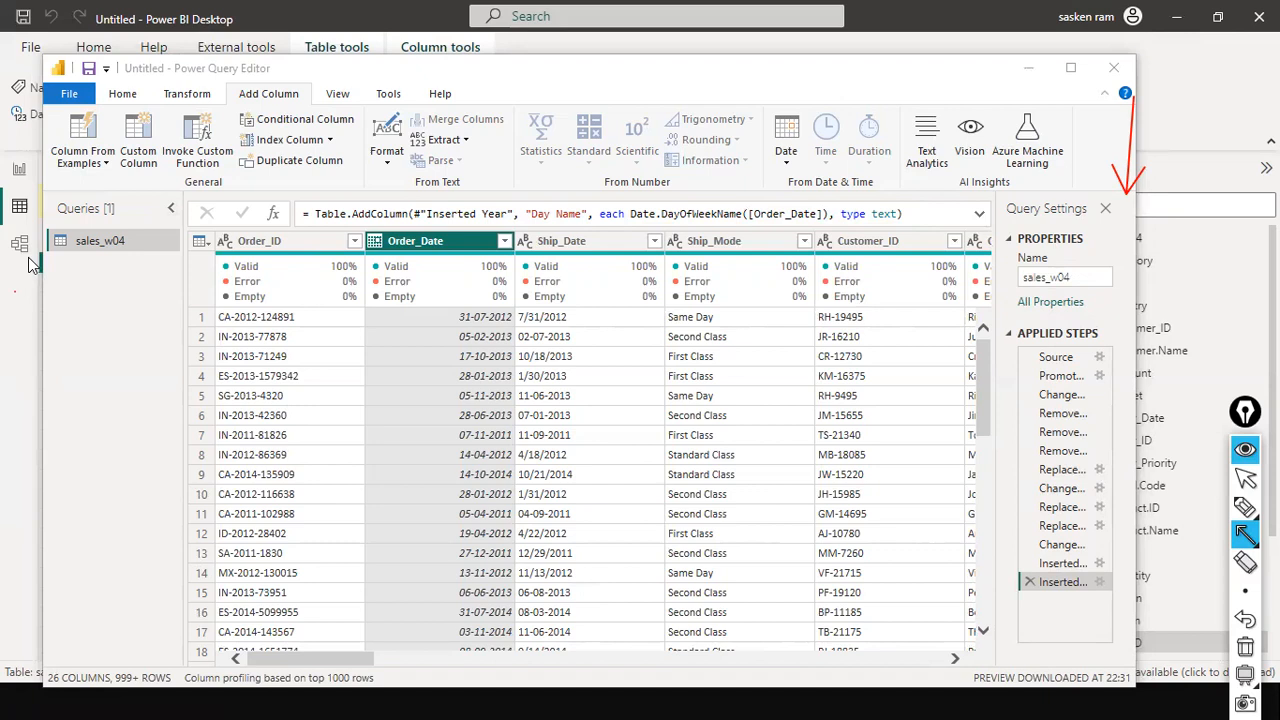
{"action": "left_click_drag", "start_coordinate": [24, 320], "coordinate": [16, 258]}
{"action": "key", "text": "ctrl+shift+2"}
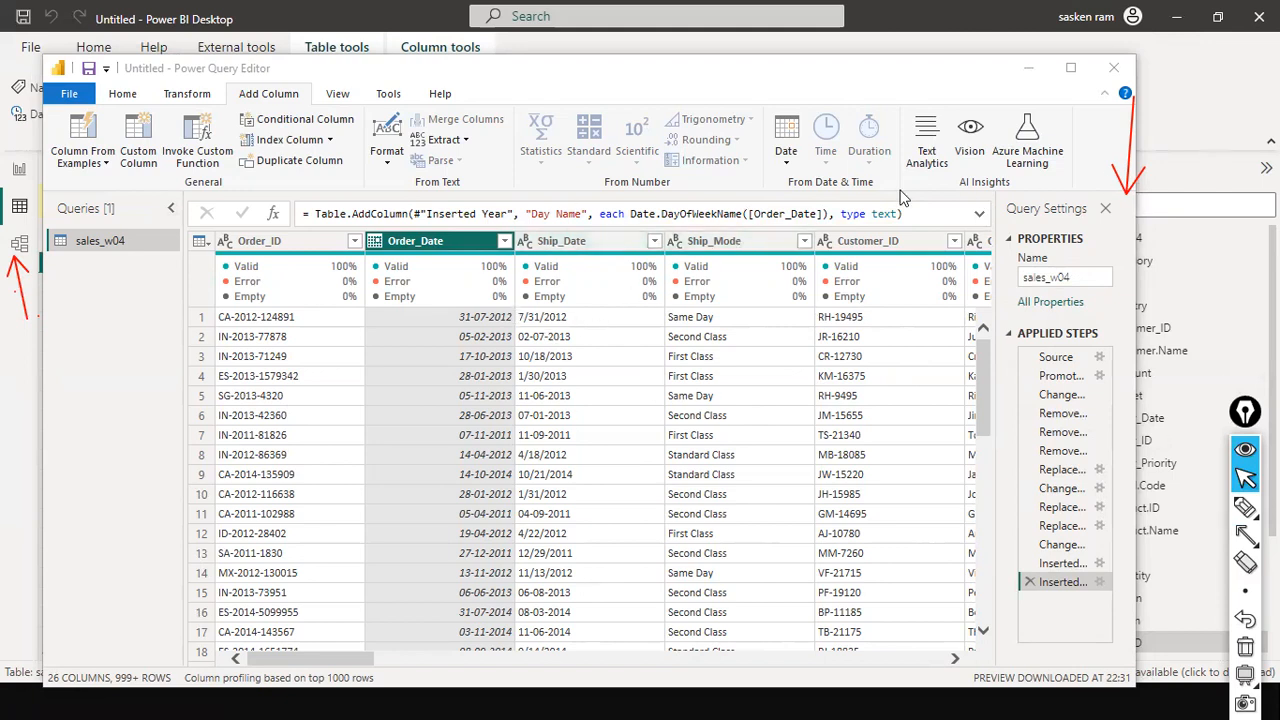
{"action": "left_click", "coordinate": [84, 103]}
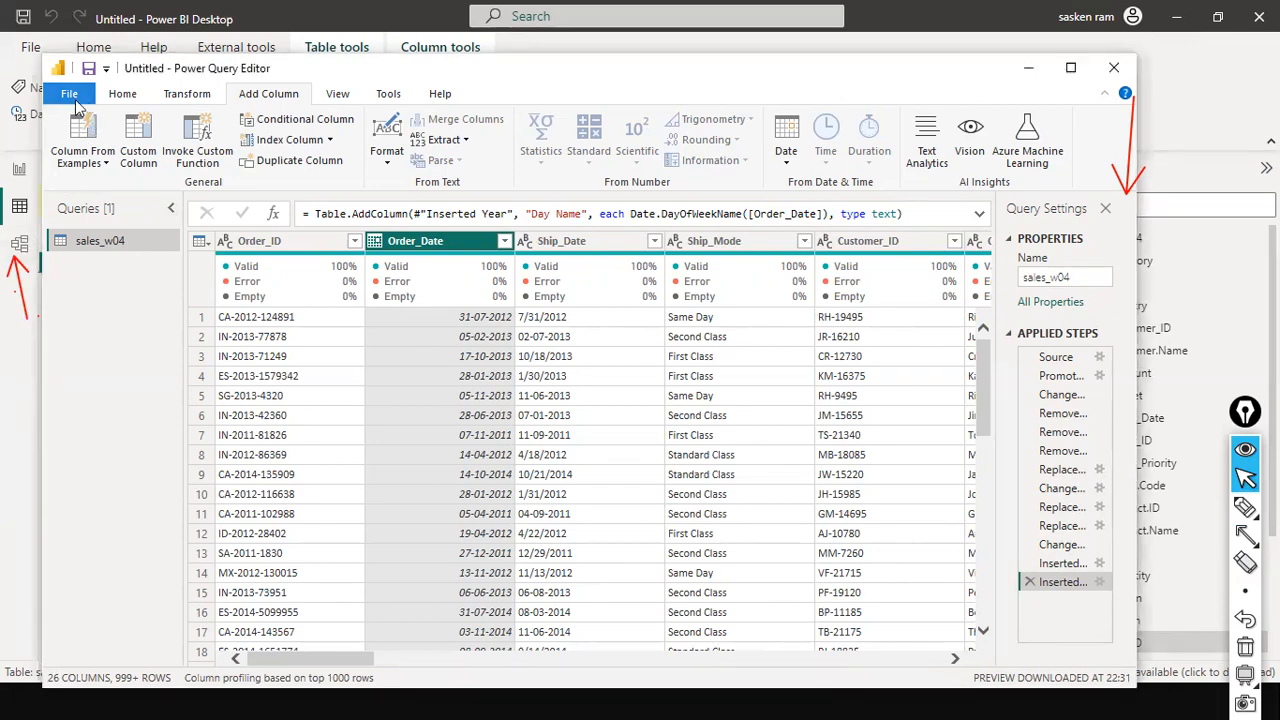
{"action": "left_click", "coordinate": [70, 95]}
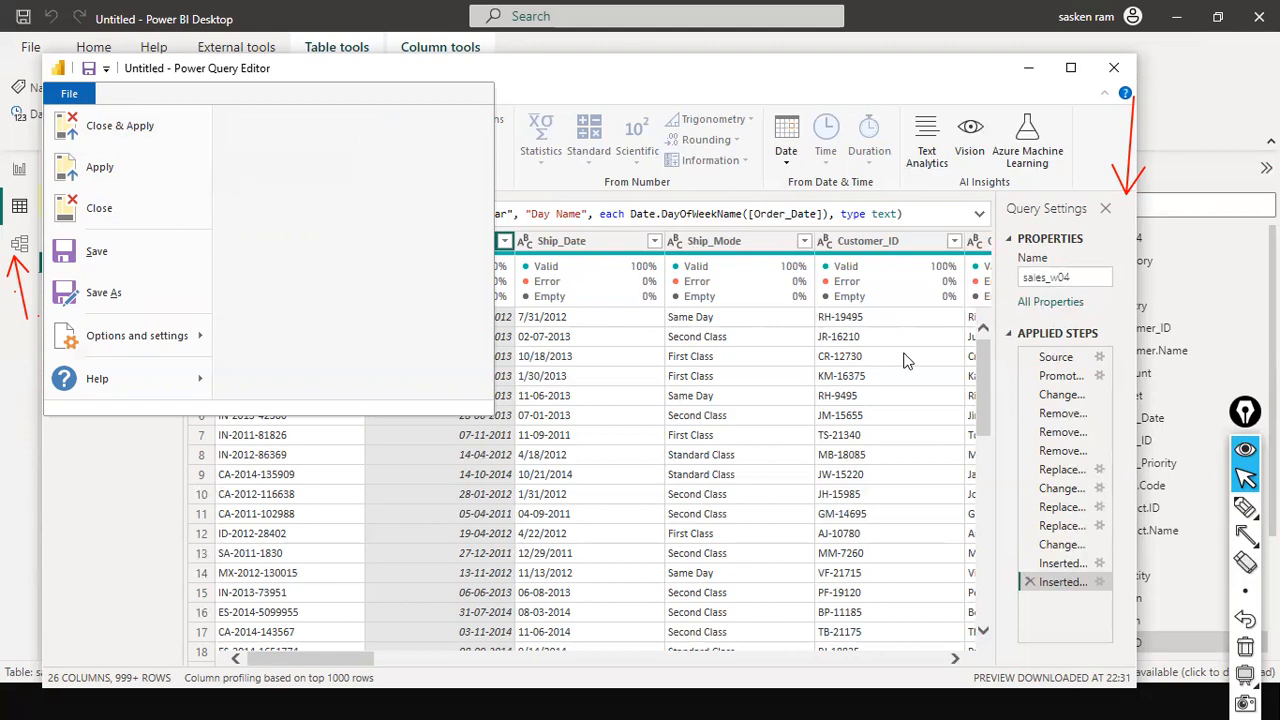
{"action": "left_click", "coordinate": [711, 60]}
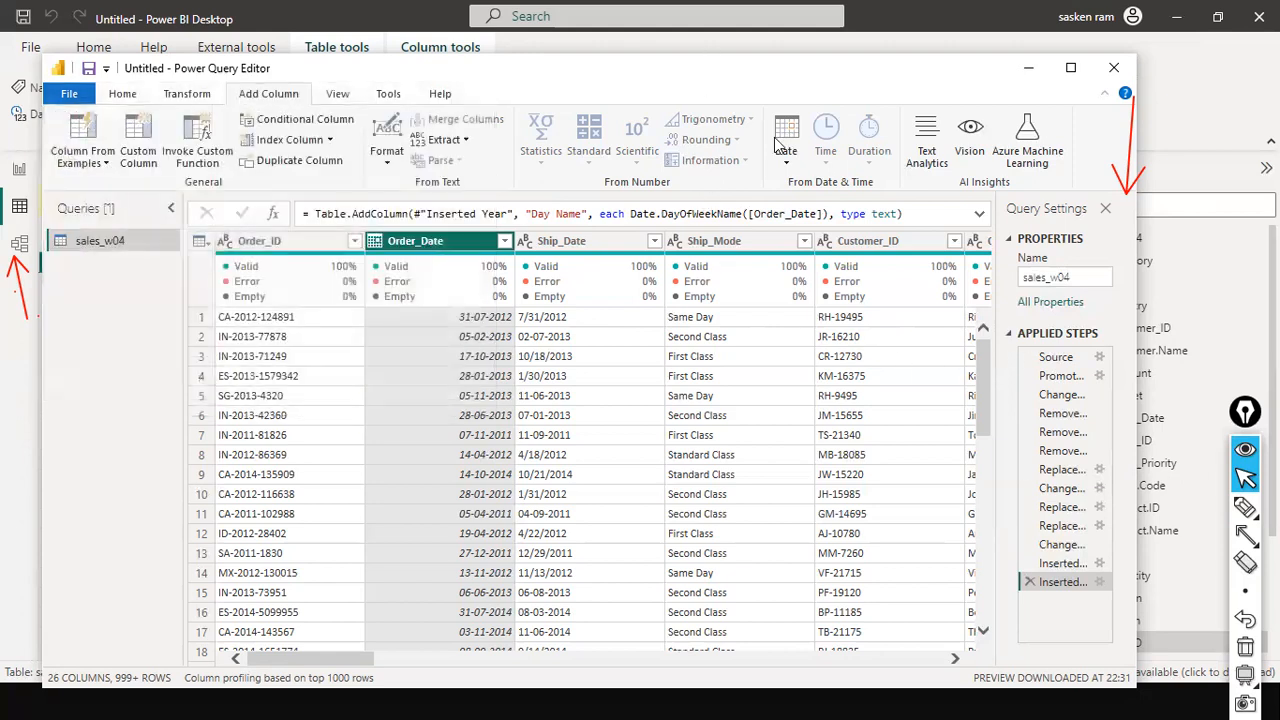
- Review the applied steps for removed blank rows, removed duplicates, removed columns and replaced values, ending on Inserted Day Name
{"action": "key", "text": "ctrl+shift+r"}
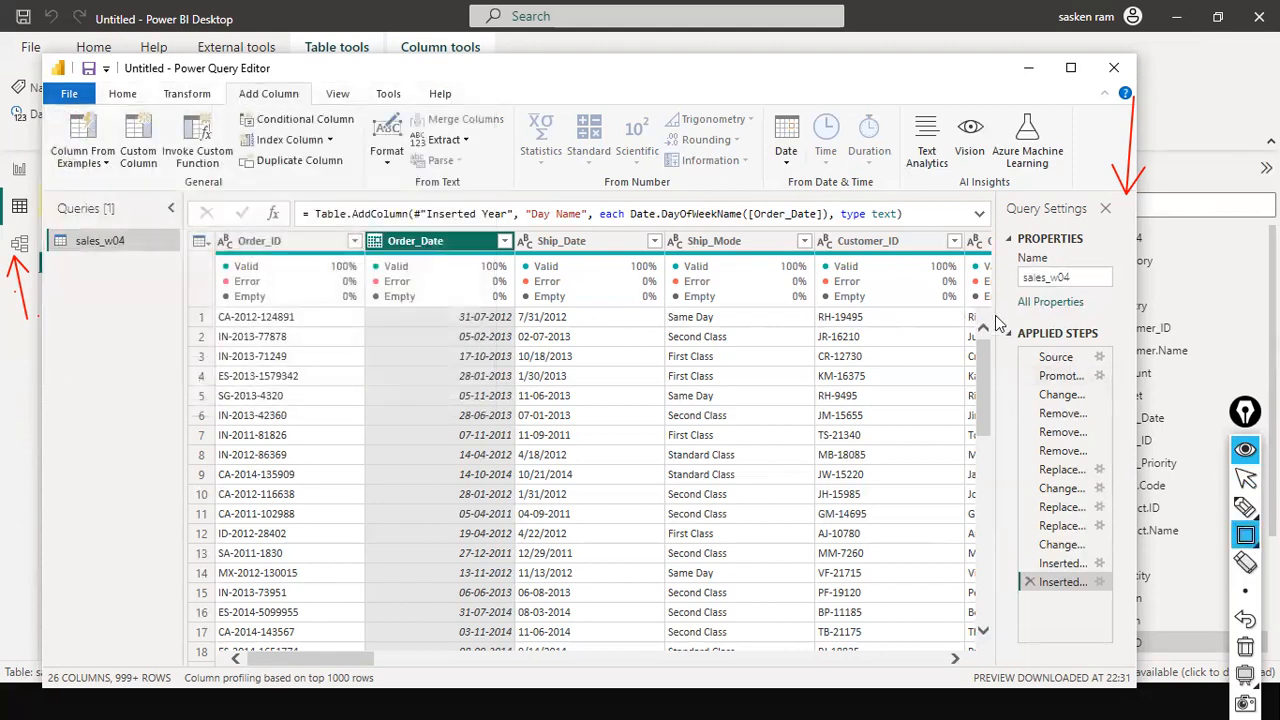
{"action": "mouse_move", "coordinate": [1007, 320]}
{"action": "left_mouse_down"}
{"action": "mouse_move", "coordinate": [1042, 604]}
{"action": "mouse_move", "coordinate": [1104, 633]}
{"action": "left_mouse_up"}
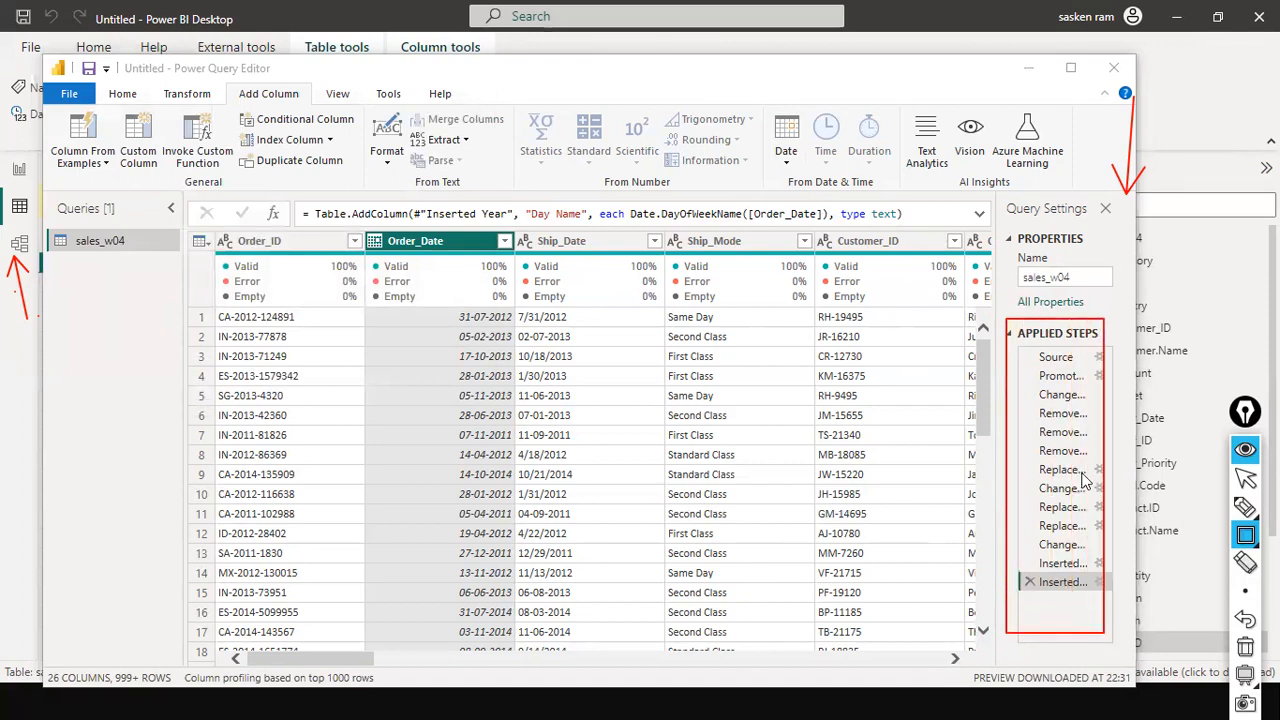
{"action": "key", "text": "ctrl+shift+2"}
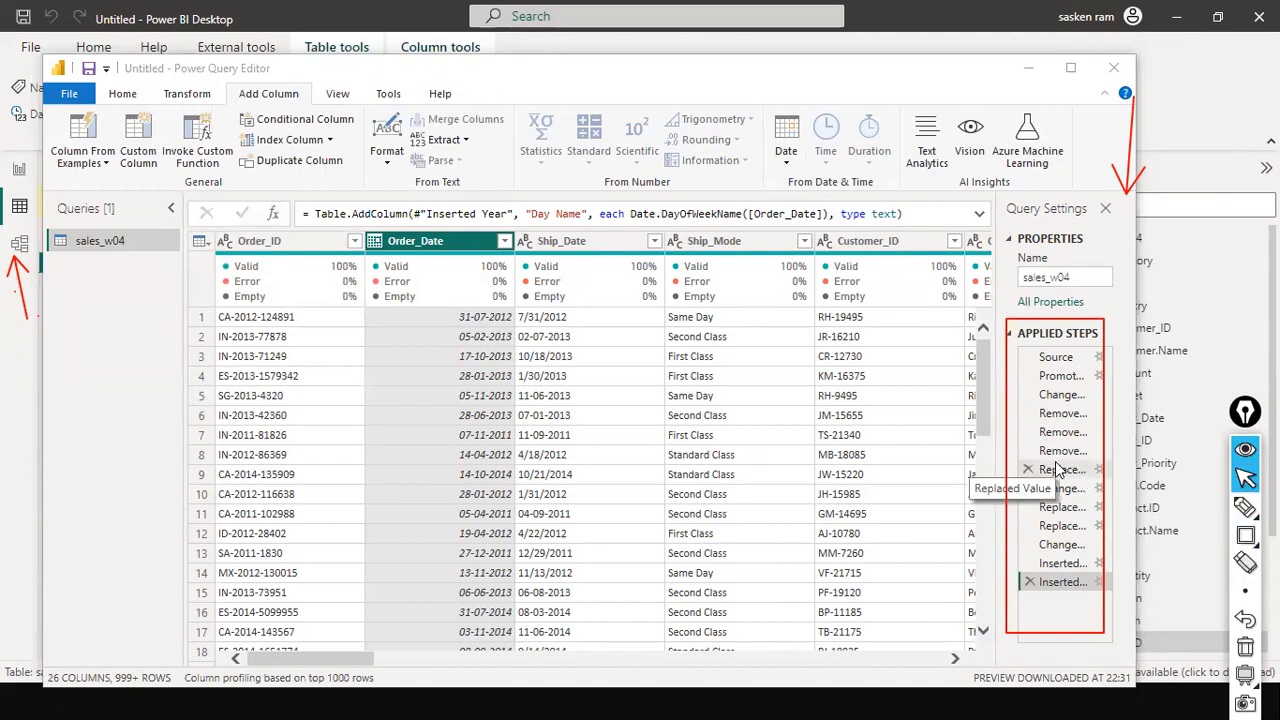
{"action": "left_click", "coordinate": [1068, 452]}
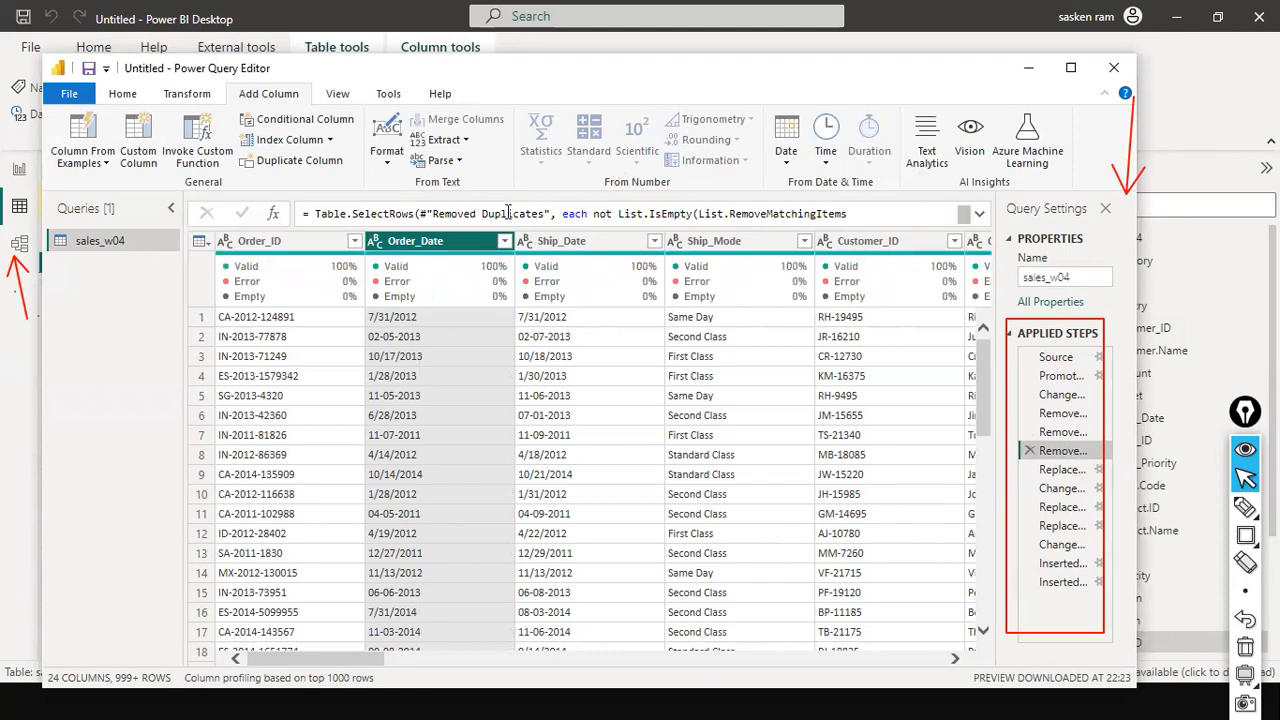
{"action": "left_click", "coordinate": [1050, 437]}
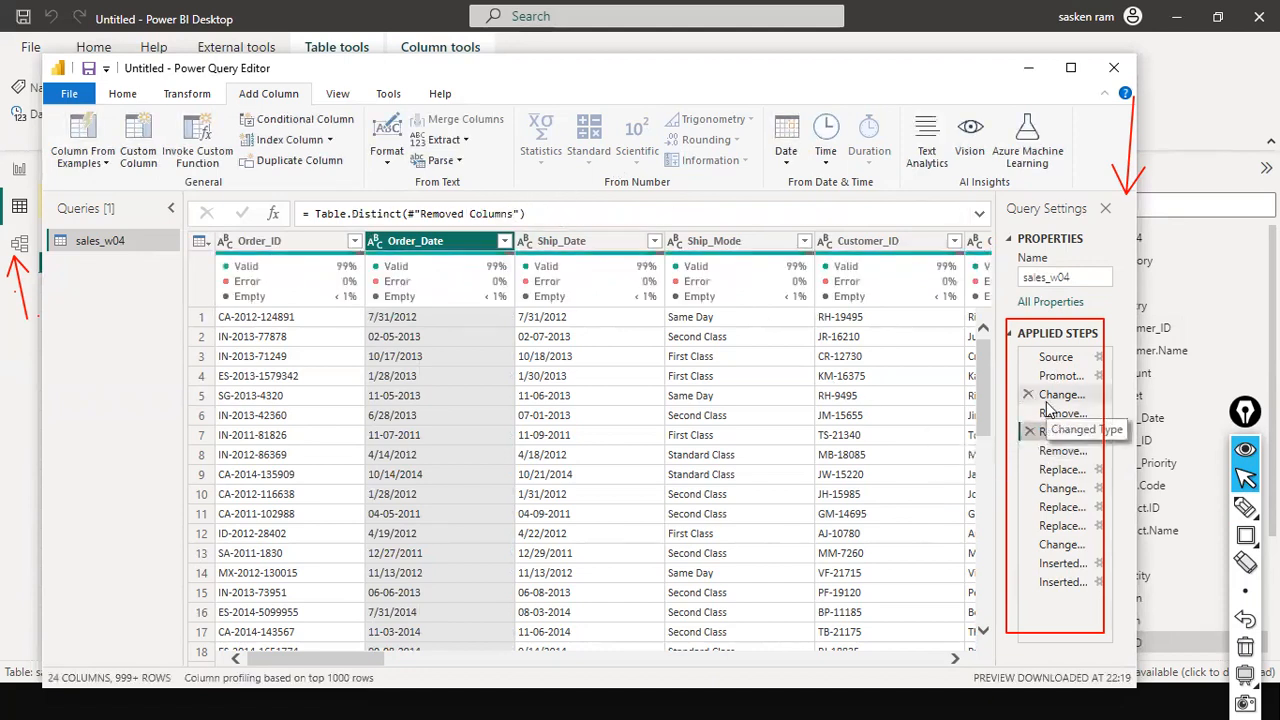
{"action": "left_click", "coordinate": [1062, 415]}
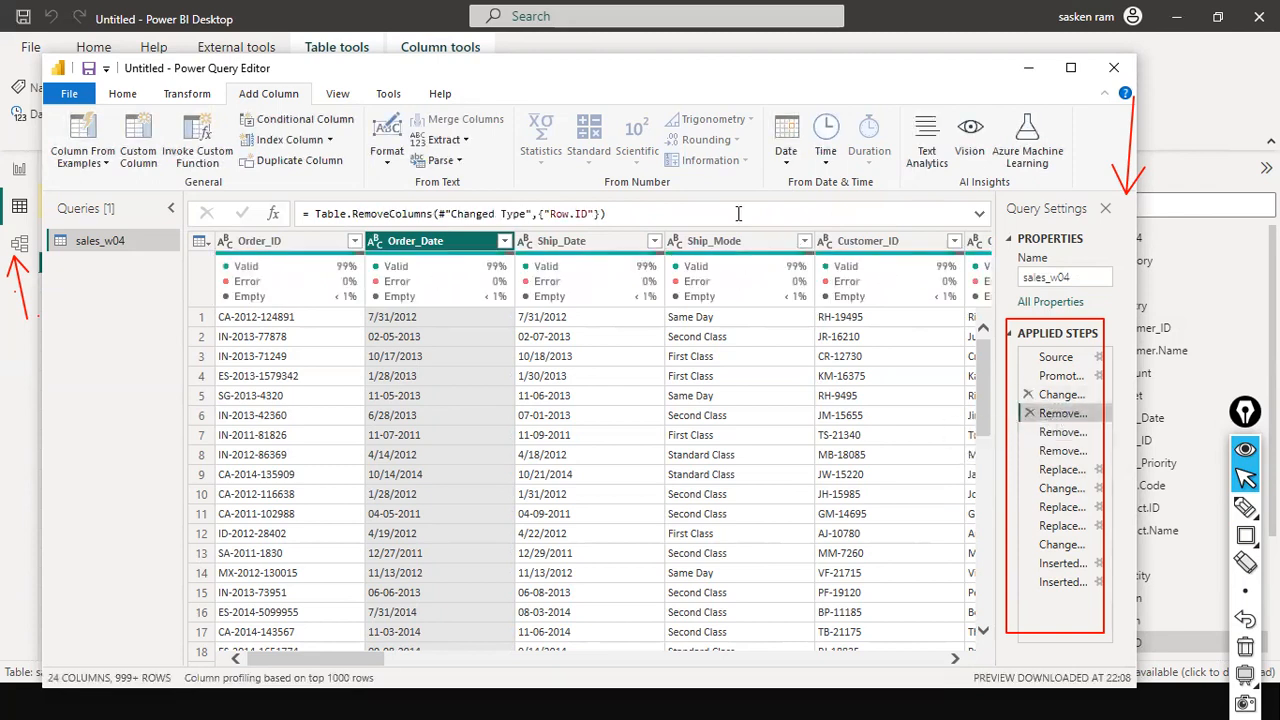
{"action": "left_click", "coordinate": [1050, 474]}
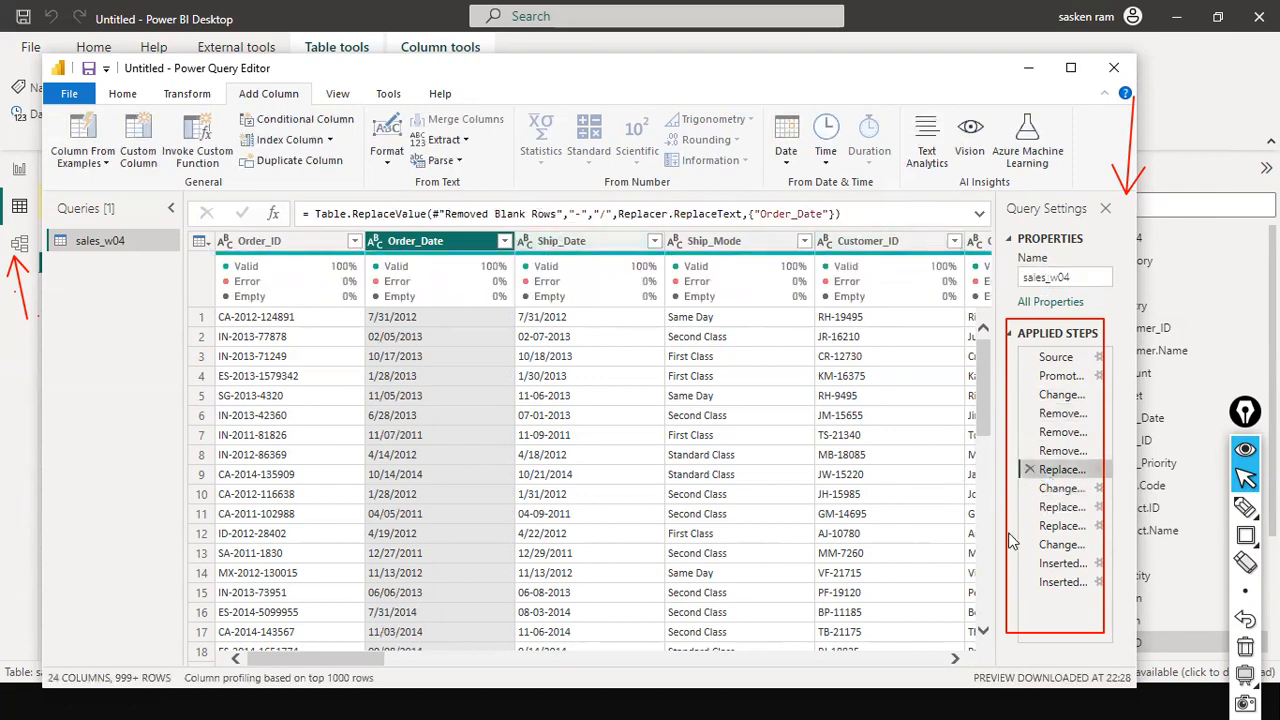
{"action": "key", "text": "ctrl+shift+7"}
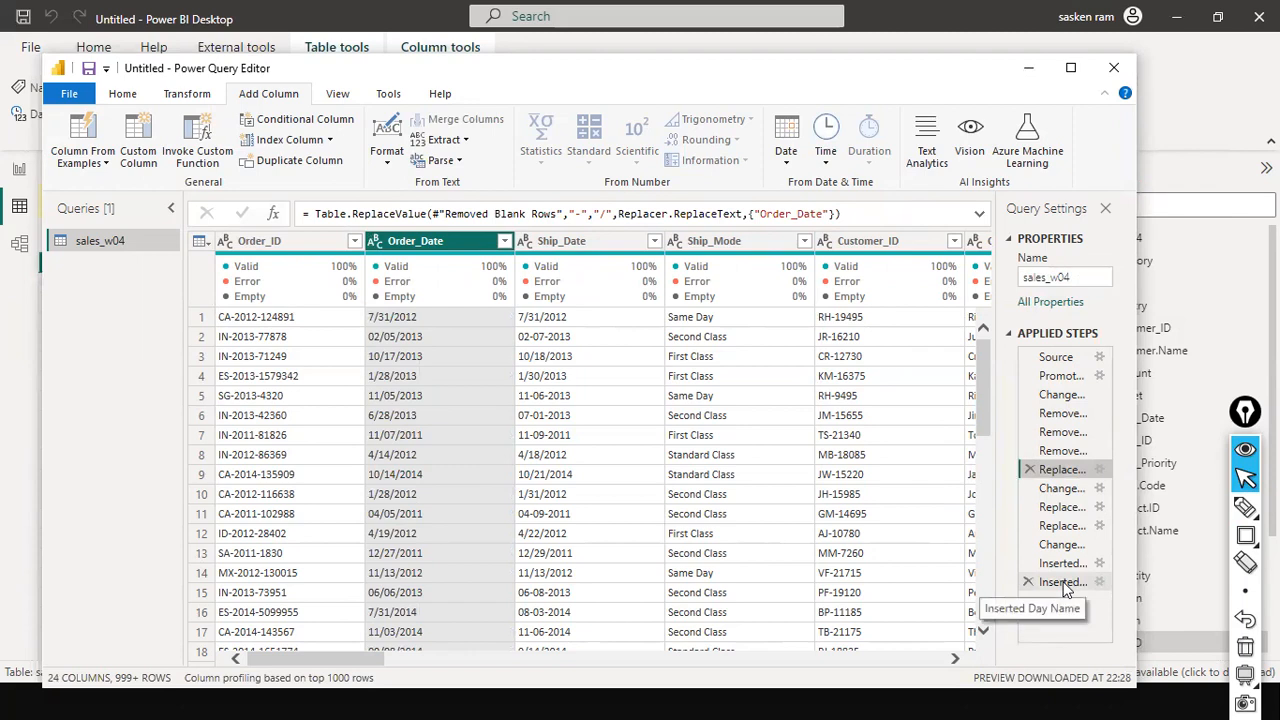
{"action": "left_click", "coordinate": [1104, 582]}
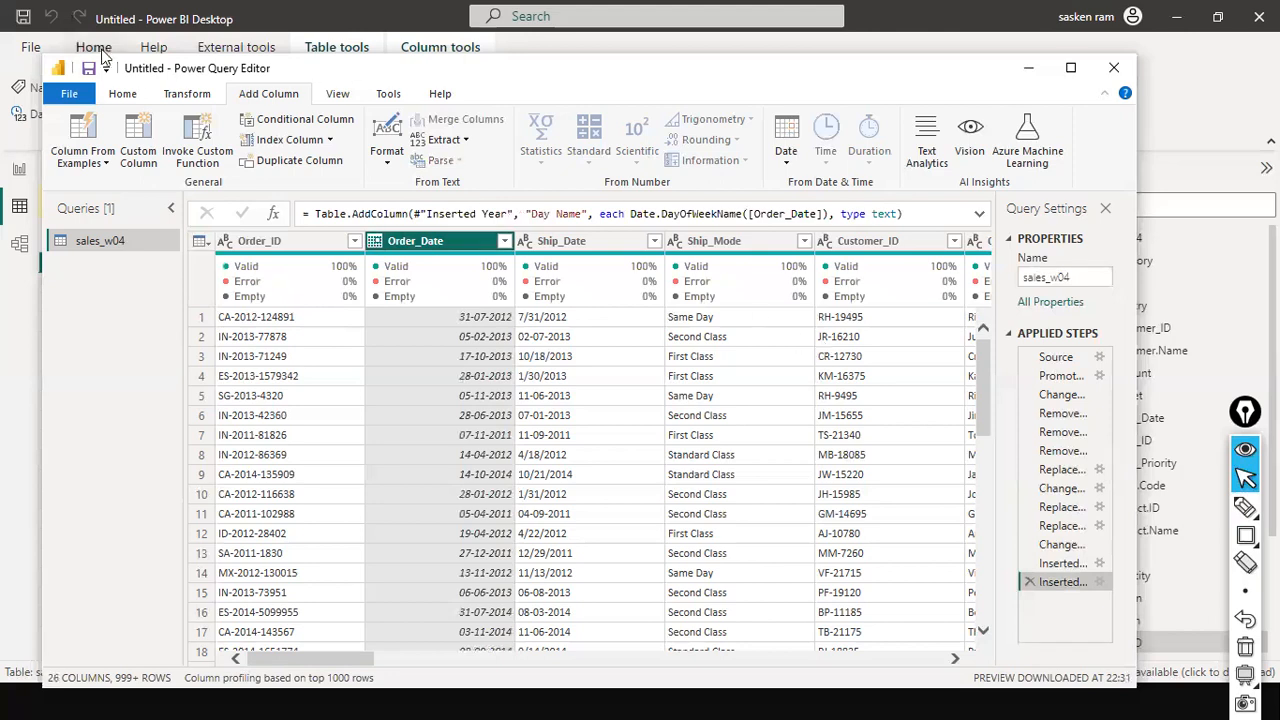
- Close the Power Query Editor and apply the sales_w04 query changes to the data model
{"action": "left_click", "coordinate": [72, 94]}
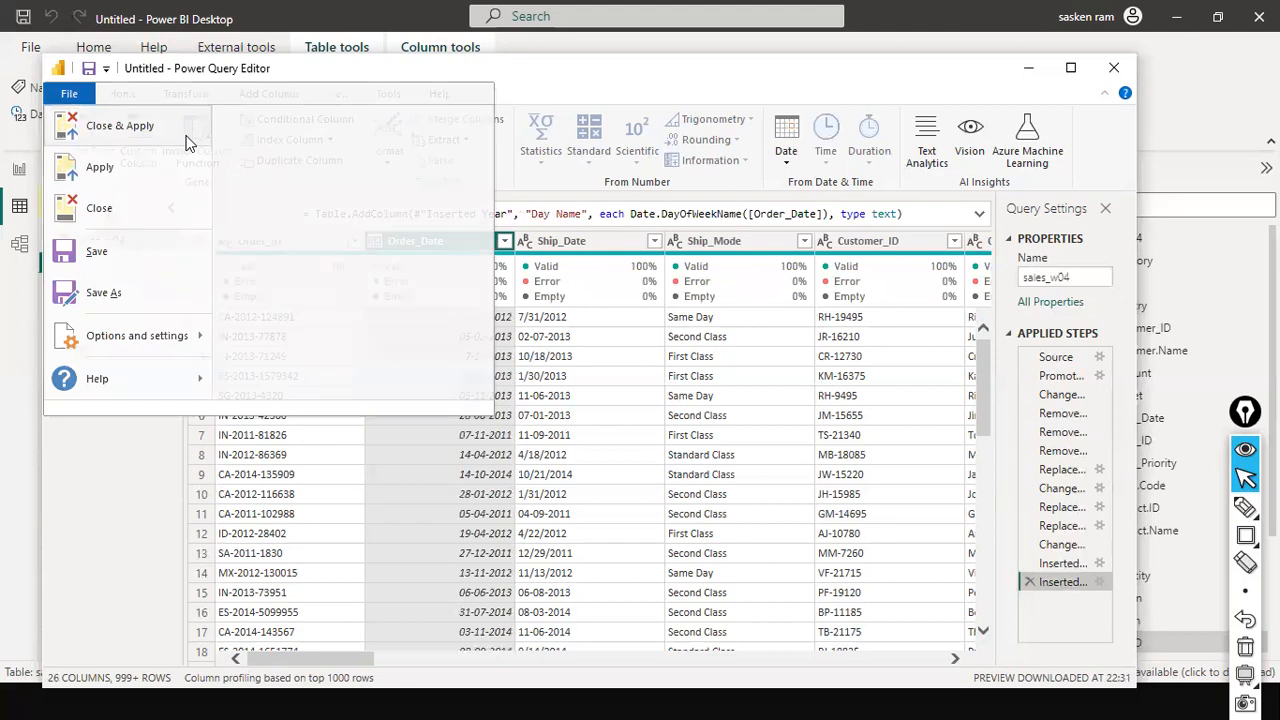
{"action": "key", "text": "Escape"}
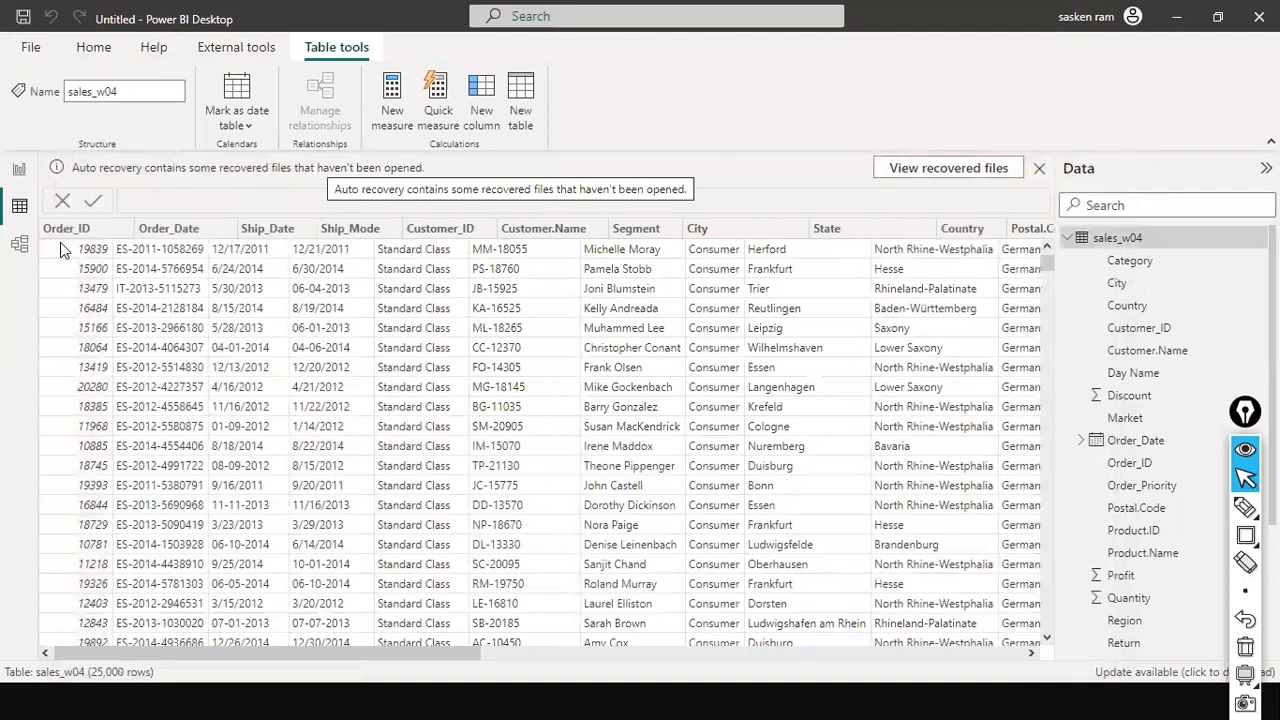
- Switch to the Model view and look through the fields listed in the sales_w04 table card
{"action": "left_click", "coordinate": [19, 244]}
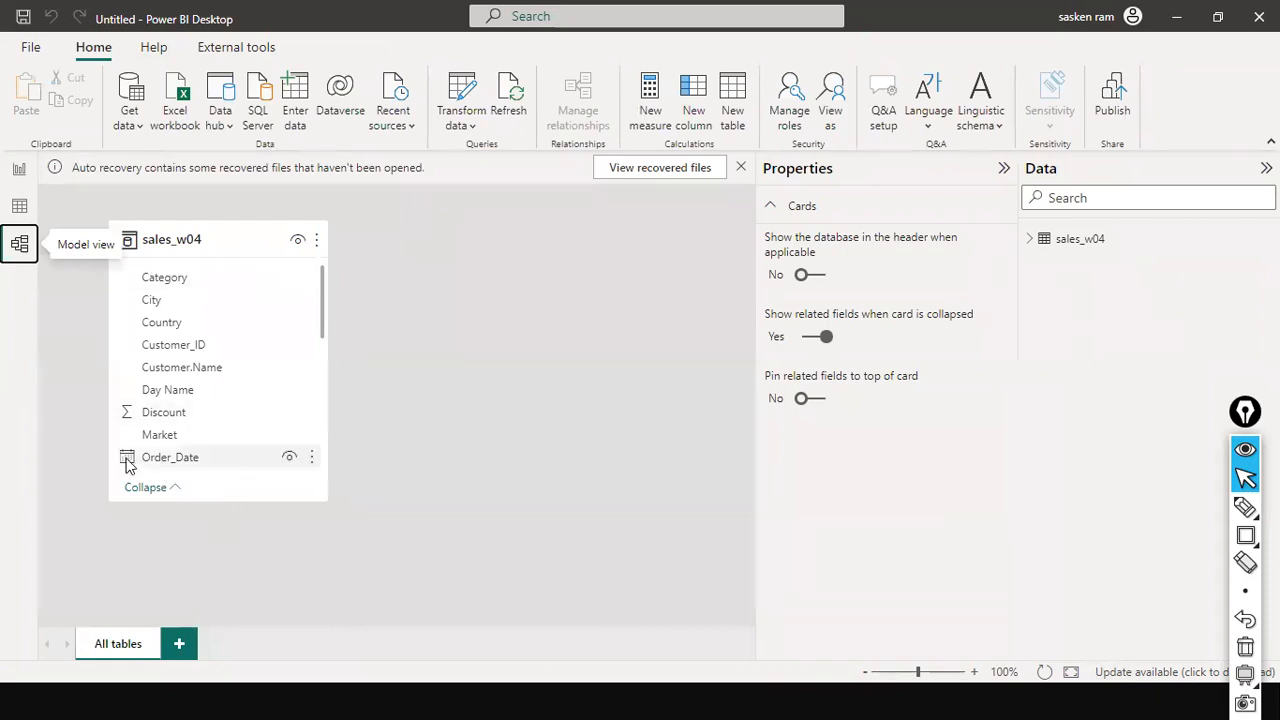
{"action": "scroll", "coordinate": [220, 352], "scroll_direction": "down", "scroll_amount": 6}
{"action": "scroll", "coordinate": [220, 352], "scroll_direction": "down", "scroll_amount": 2}
{"action": "scroll", "coordinate": [220, 352], "scroll_direction": "up", "scroll_amount": 4}
{"action": "scroll", "coordinate": [222, 352], "scroll_direction": "up", "scroll_amount": 2}
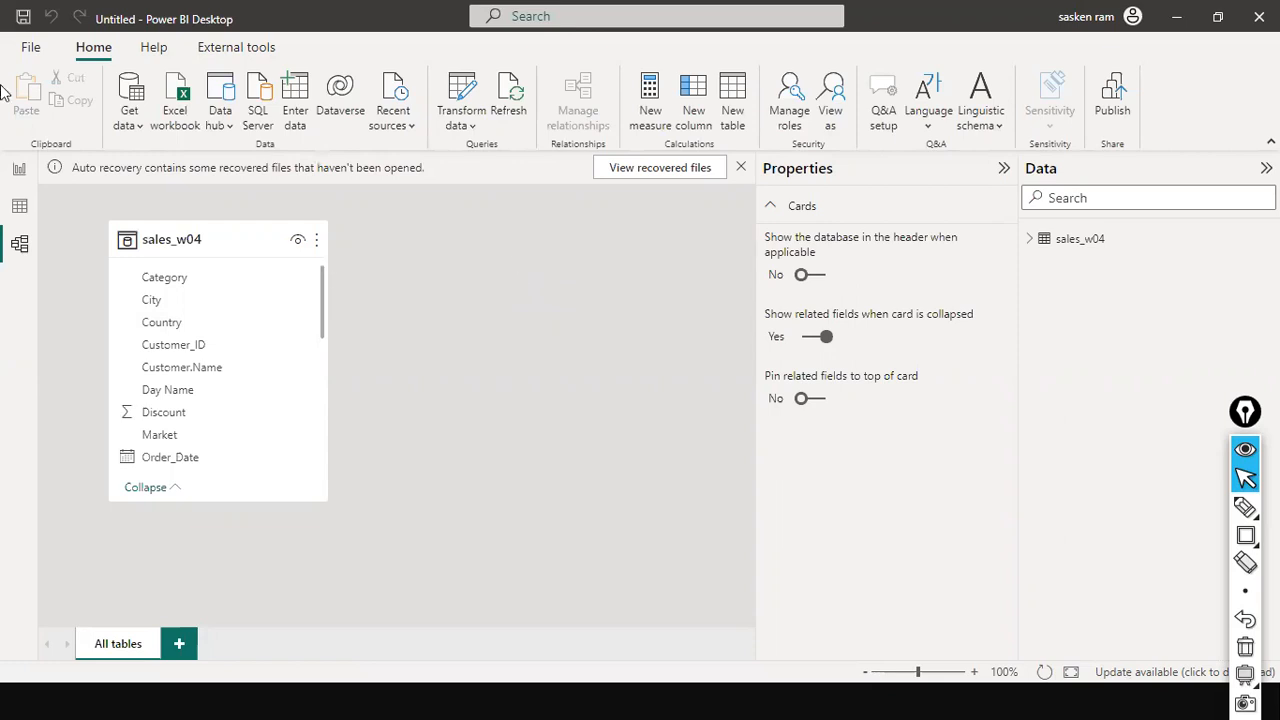
- Switch to the Report view and check the Transform data options without opening the query editor
{"action": "left_click", "coordinate": [19, 170]}
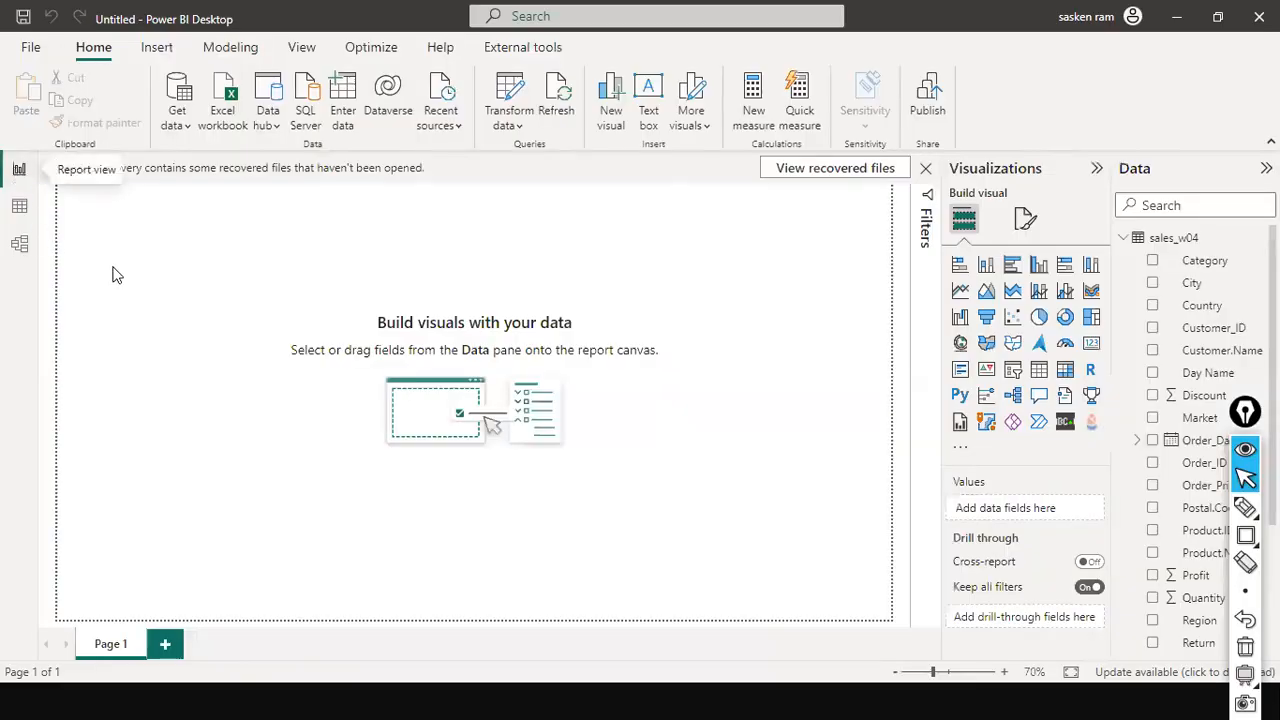
{"action": "left_click", "coordinate": [511, 126]}
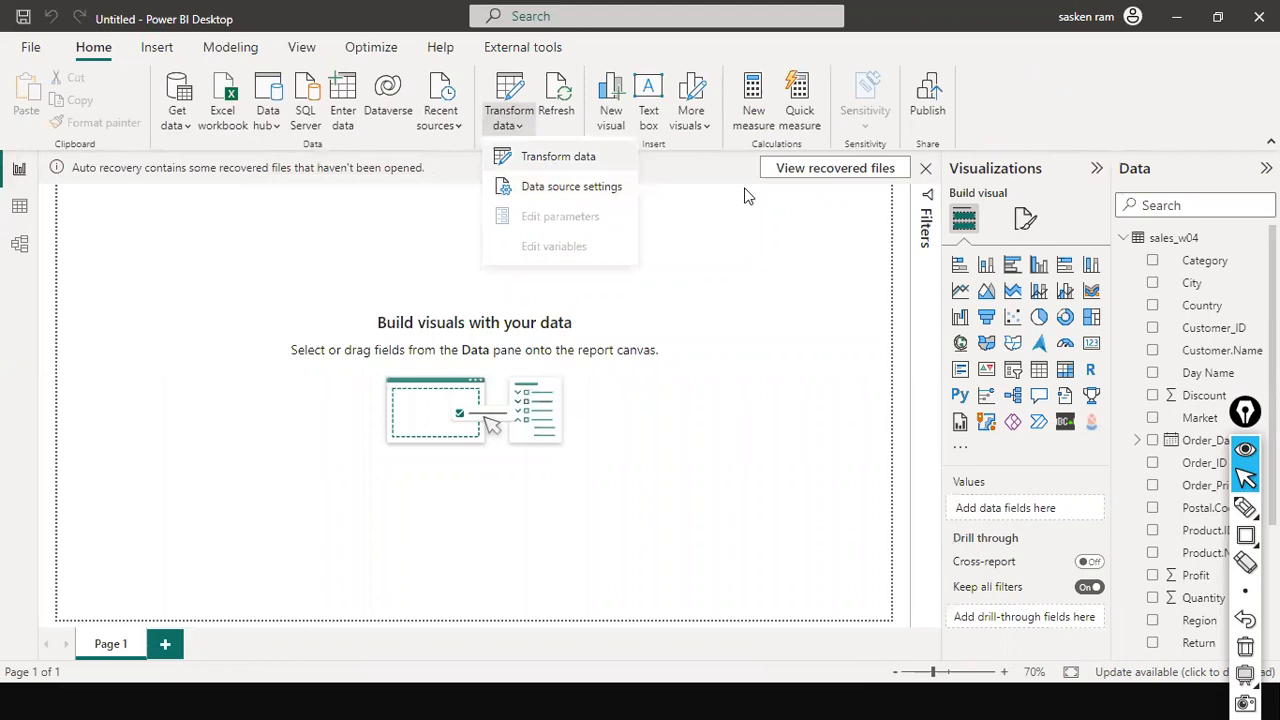
{"action": "left_click", "coordinate": [700, 343]}
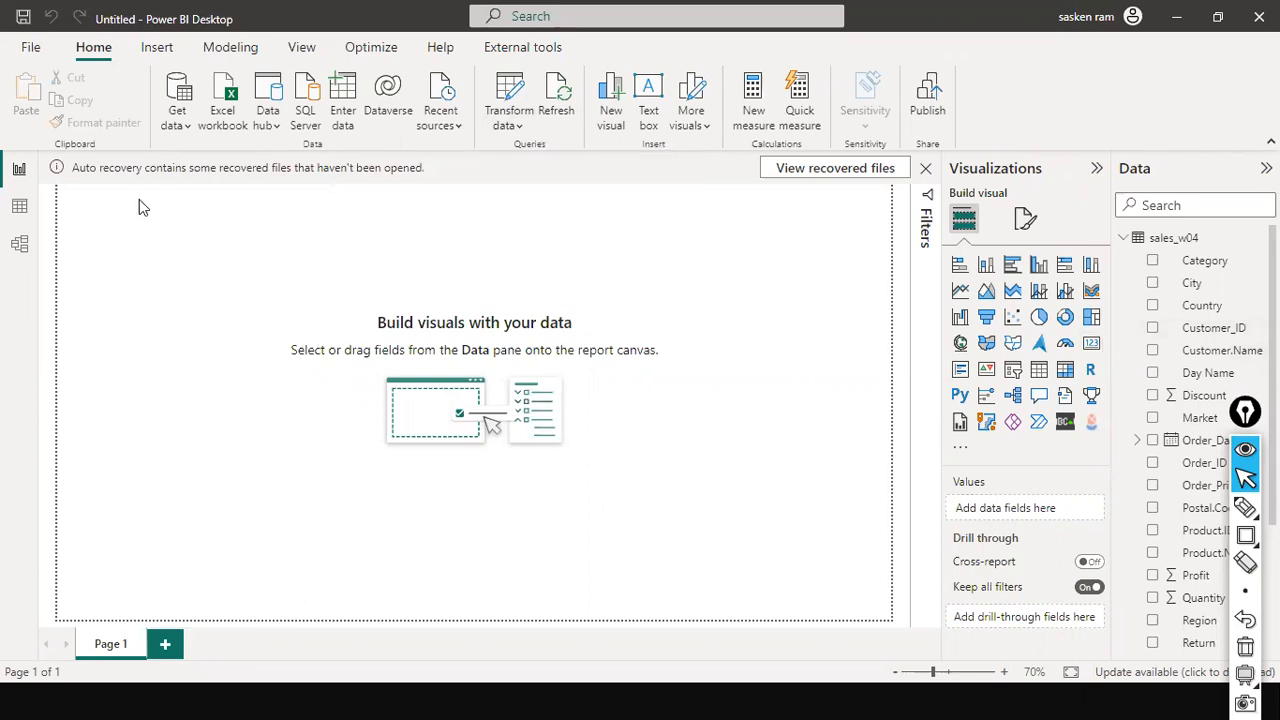
- View the loaded sales_w04 rows in the Table view, return to the Report view and check the Transform data options again
{"action": "left_click", "coordinate": [19, 206]}
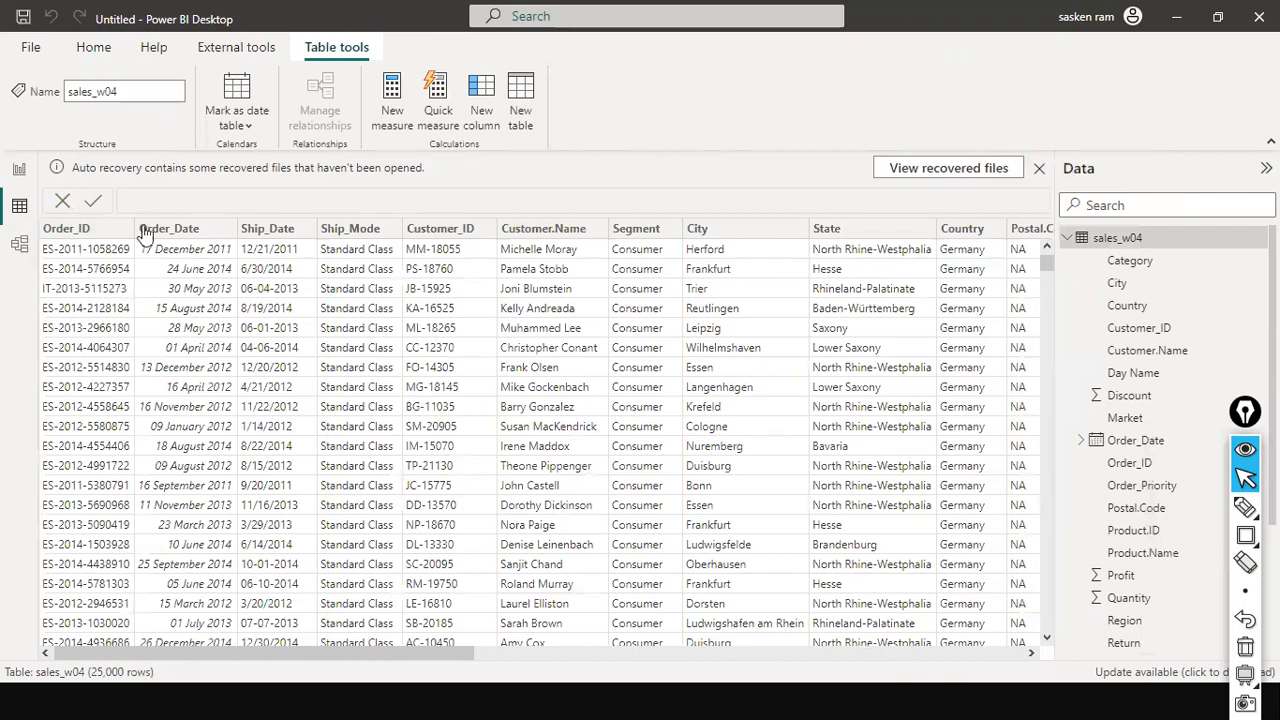
{"action": "left_click", "coordinate": [18, 172]}
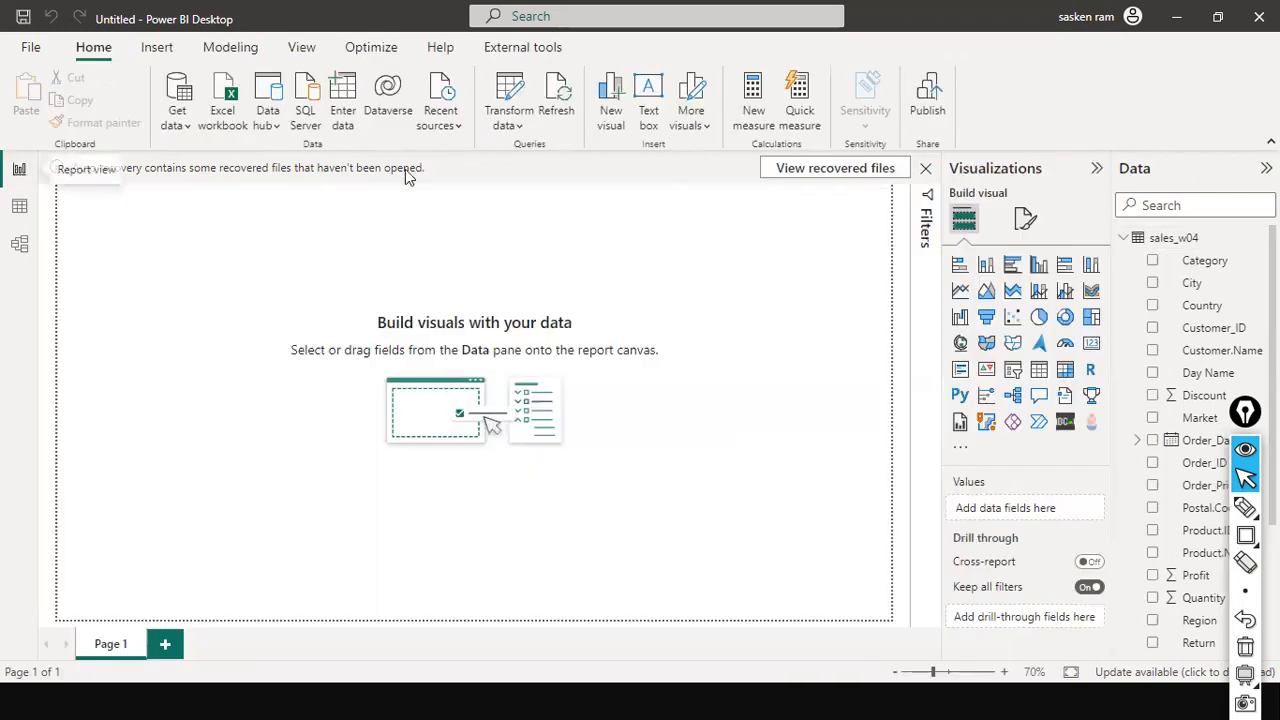
{"action": "left_click", "coordinate": [523, 126]}
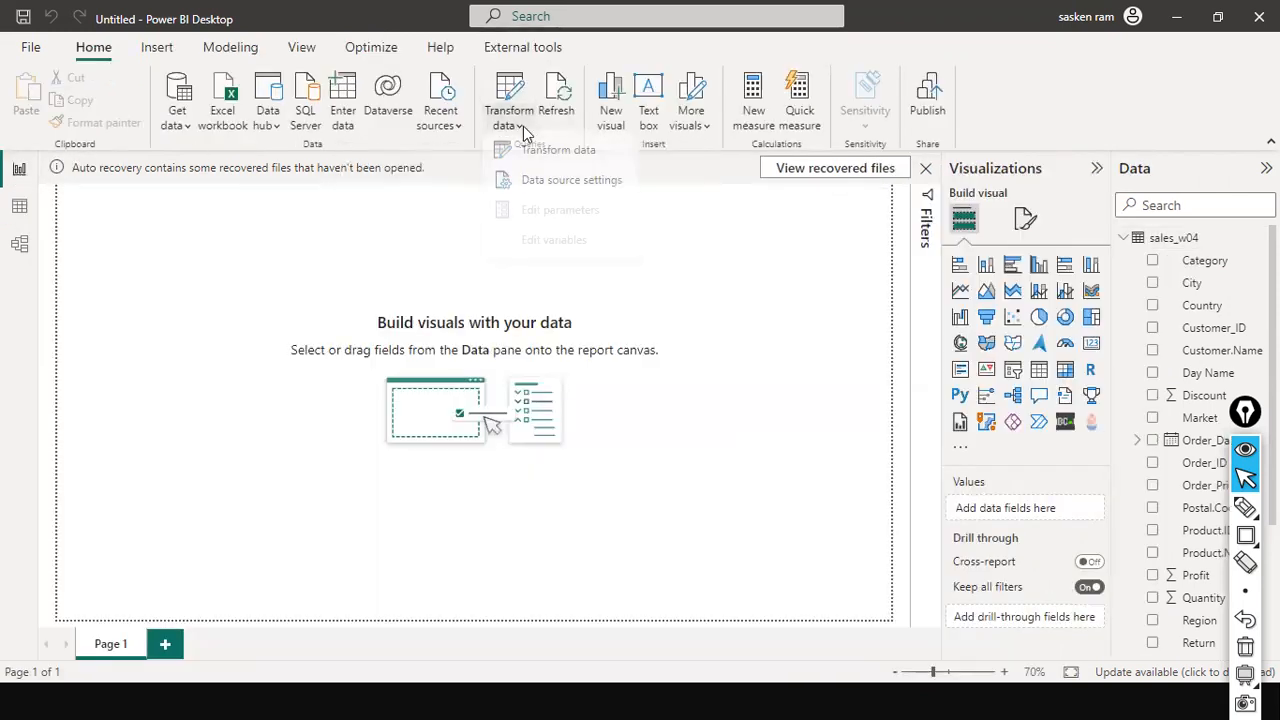
{"action": "left_click", "coordinate": [660, 256]}
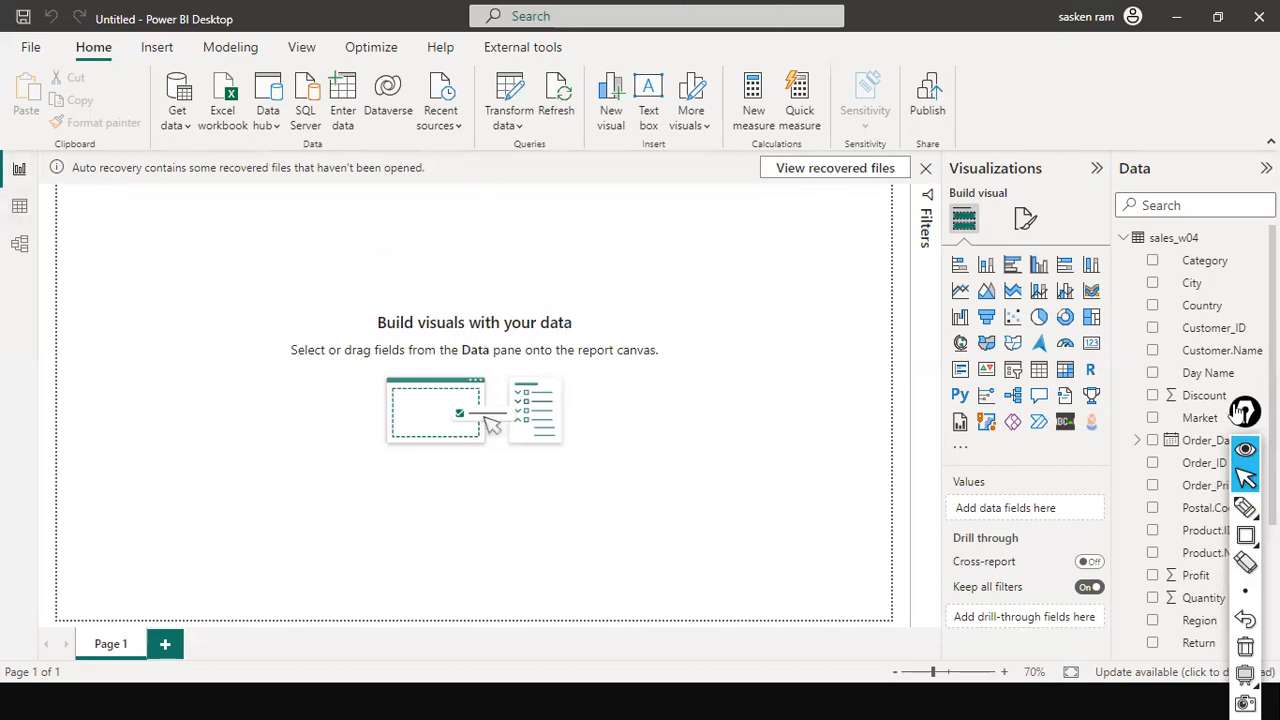
- Move the Epic Pen toolbar clear of the sales_w04 field list and bring up the open windows to switch applications
{"action": "left_click_drag", "start_coordinate": [1240, 425], "coordinate": [1076, 321]}
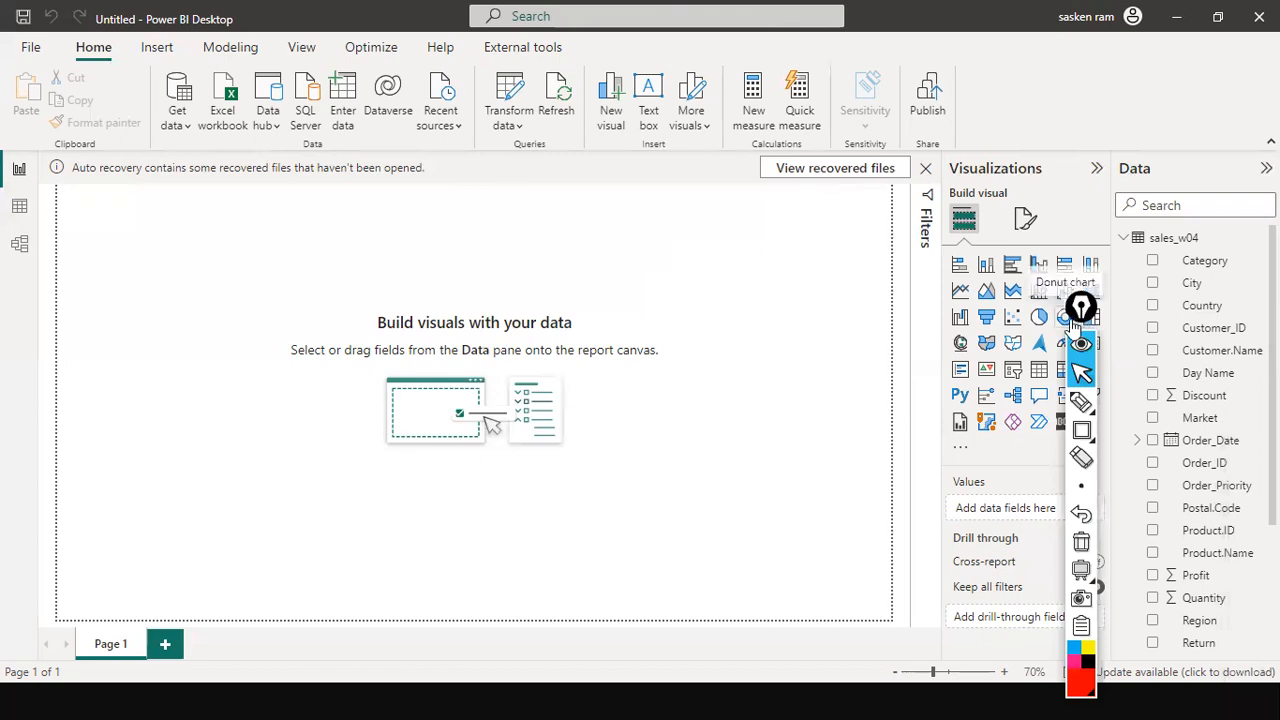
{"action": "key", "text": "super"}
{"action": "key", "text": "alt+Tab"}
{"action": "key", "text": "alt+Tab"}
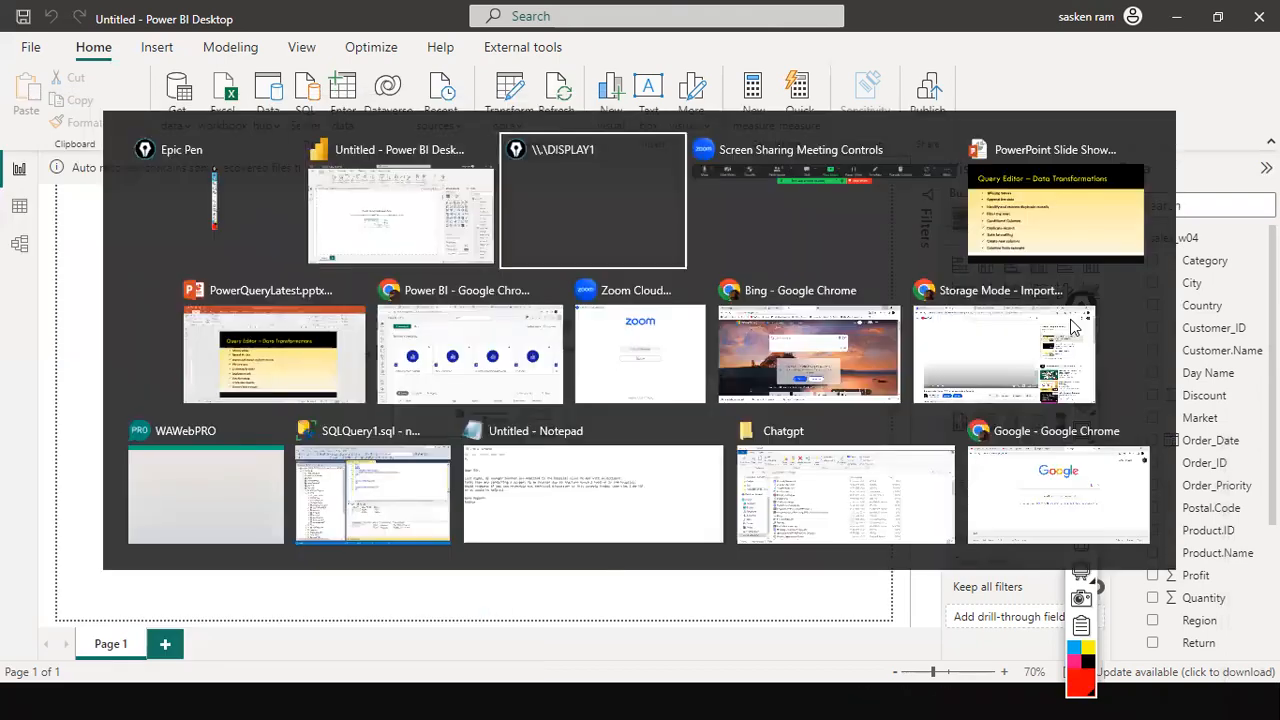